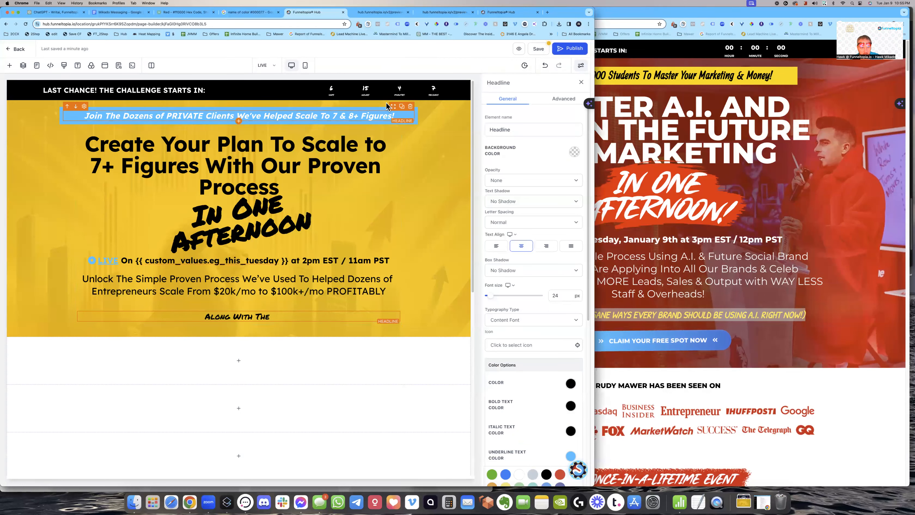
- Compare the "Along With The" headline with the matching highlighted line on the reference event page
click(392, 91)
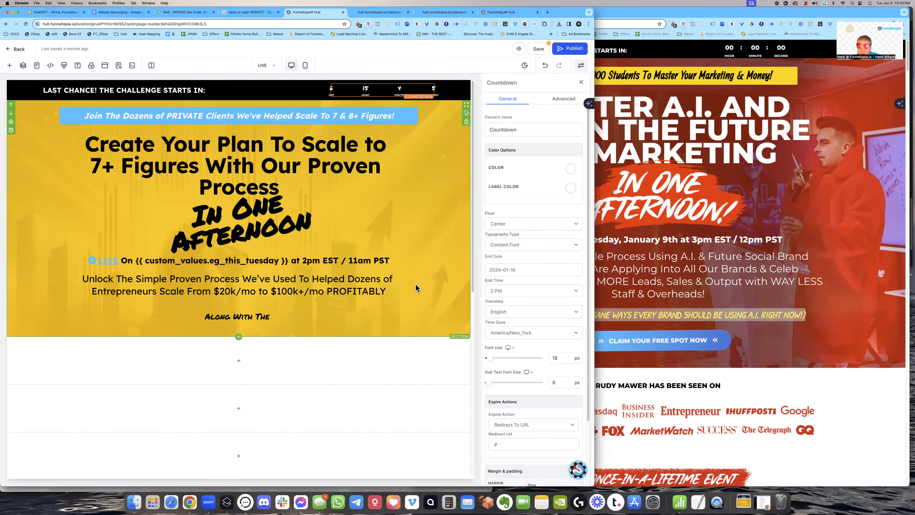
click(273, 316)
click(562, 307)
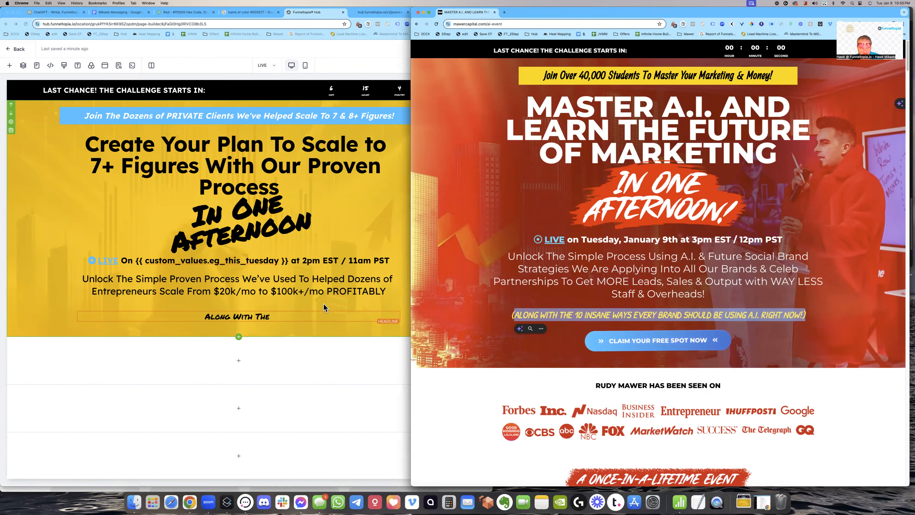
click(264, 313)
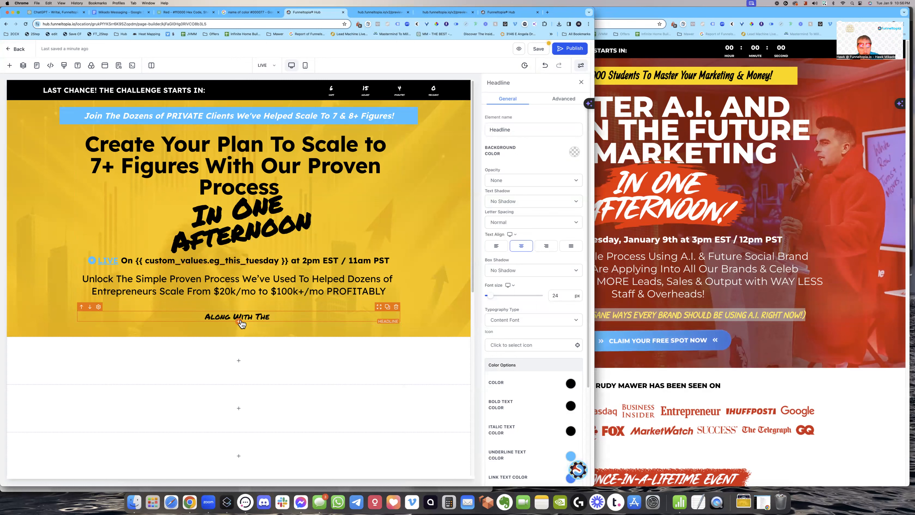
click(610, 304)
click(249, 316)
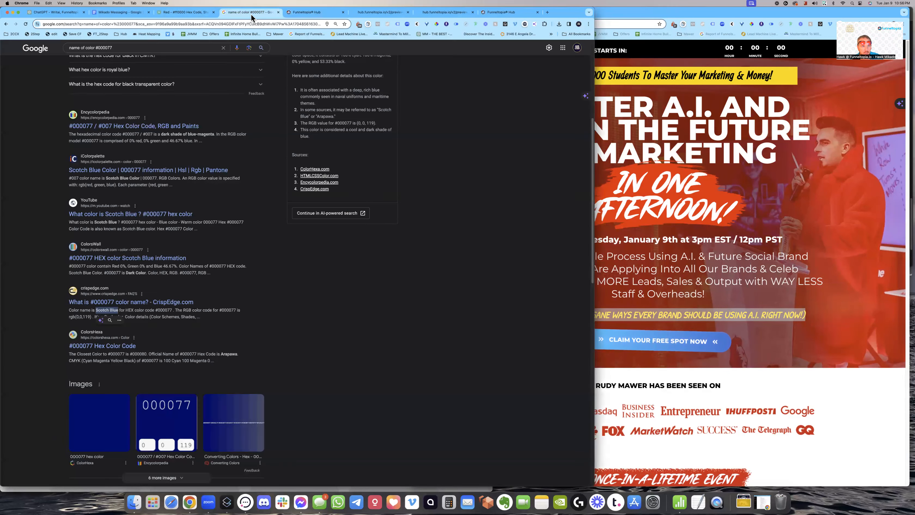
- Open the TBMS Masterclass slide deck from the TBM folder of the Offers bookmarks
click(250, 12)
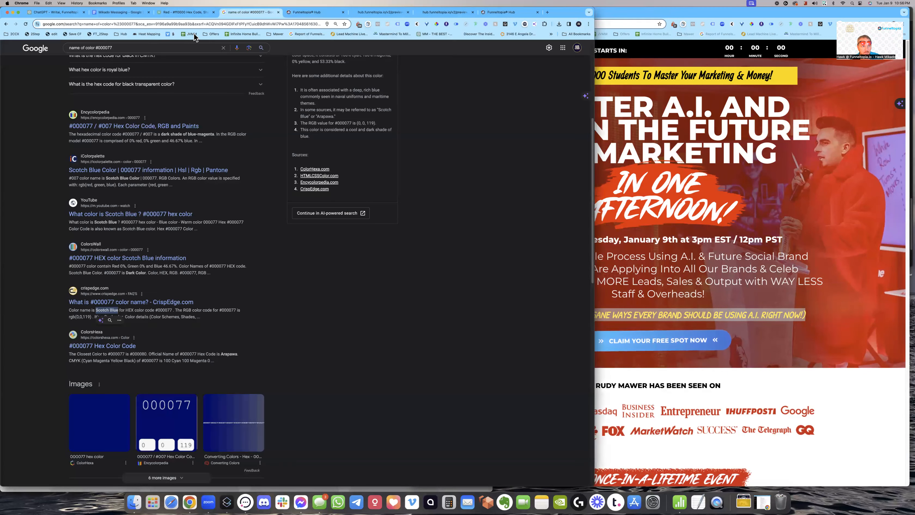
click(215, 35)
mouse_move(252, 59)
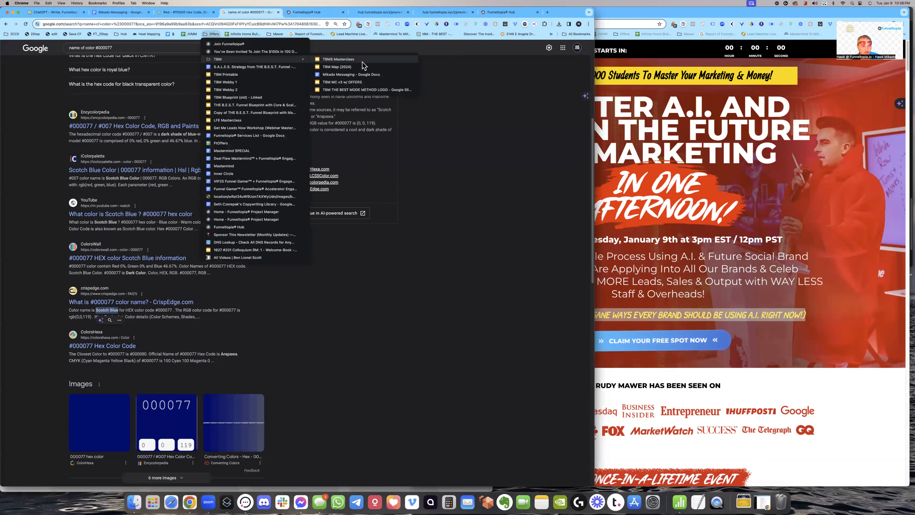
click(345, 59)
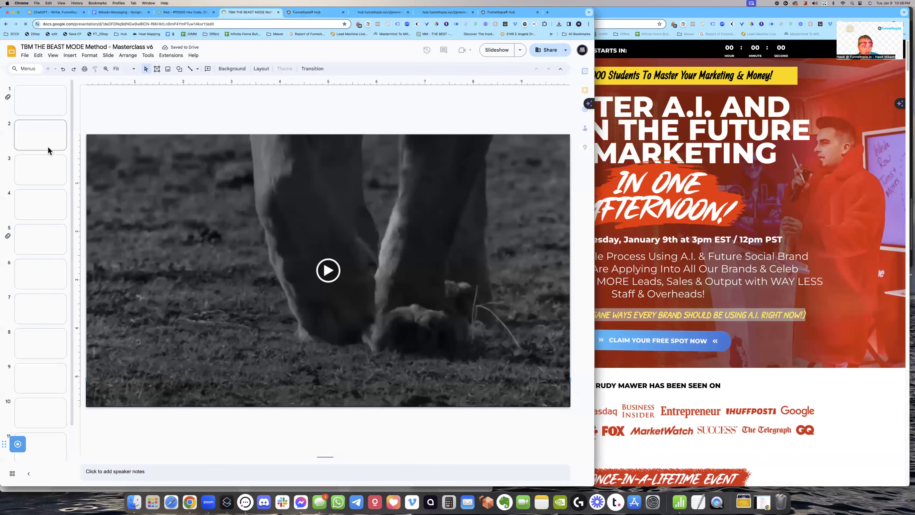
- Look through the masterclass deck for the slide with the online/offline and paid/free traffic grid
click(48, 146)
click(42, 172)
click(46, 201)
scroll(47, 225, down, 1)
click(46, 227)
scroll(42, 241, down, 1)
click(41, 233)
scroll(41, 238, down, 3)
scroll(44, 251, down, 8)
scroll(44, 251, down, 15)
scroll(43, 251, down, 14)
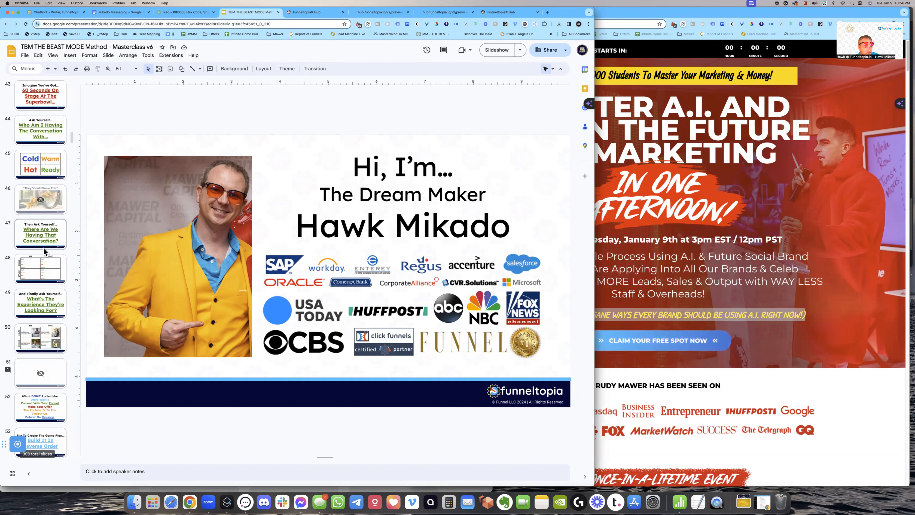
click(44, 248)
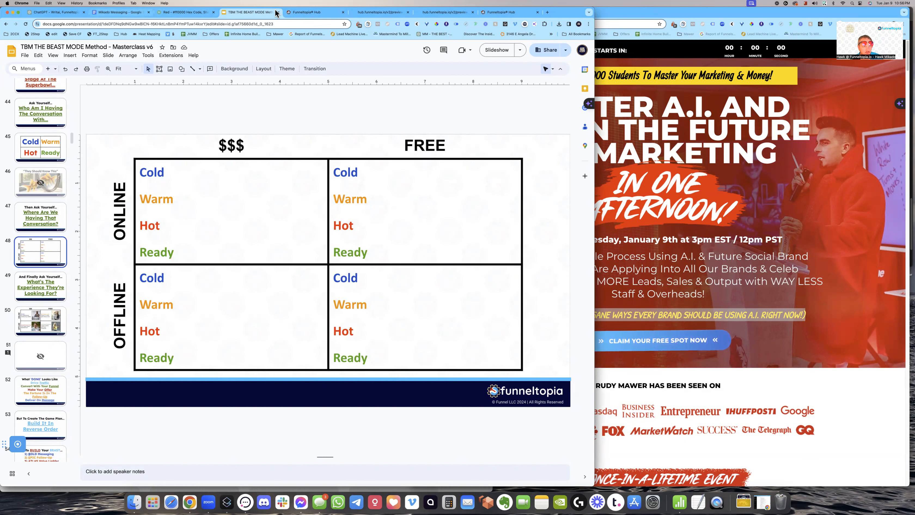
- Back in the page builder, extend the "Along With The" headline with "16 Sources of Traffic Every Business Can Tap Into"
click(306, 12)
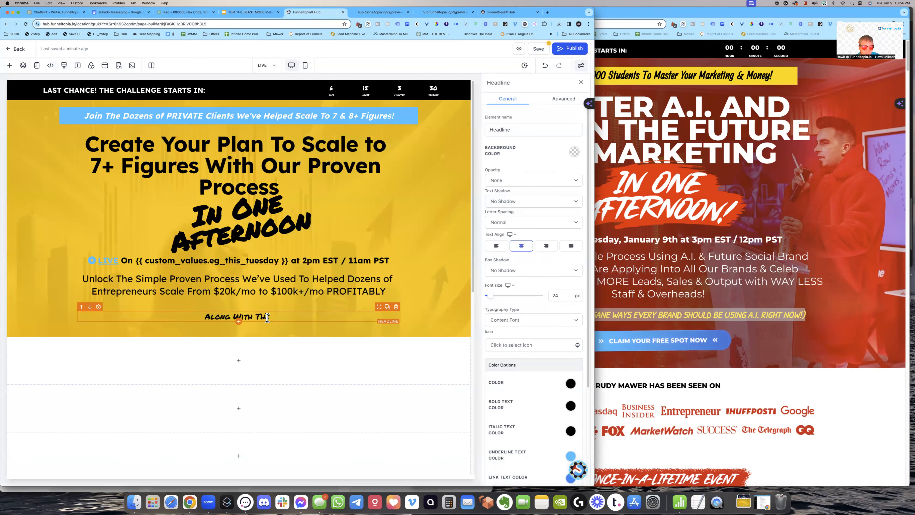
text(1)
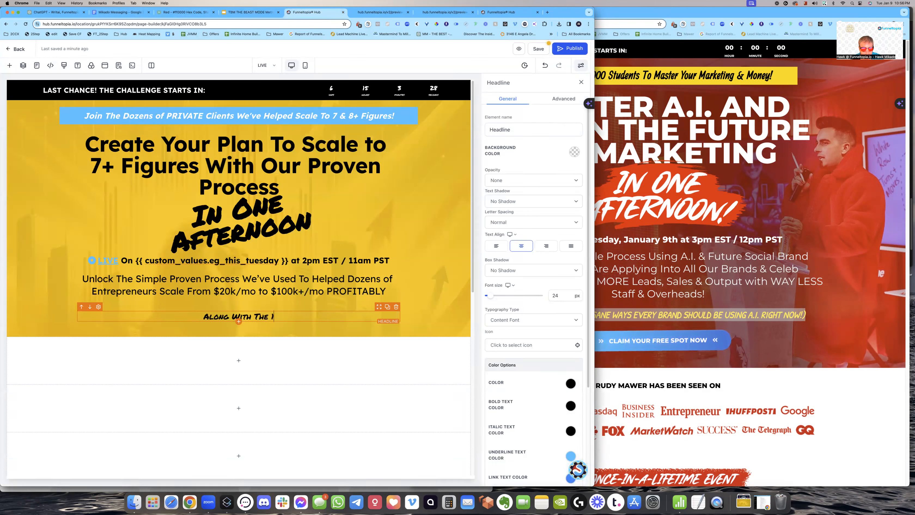
text(6 S)
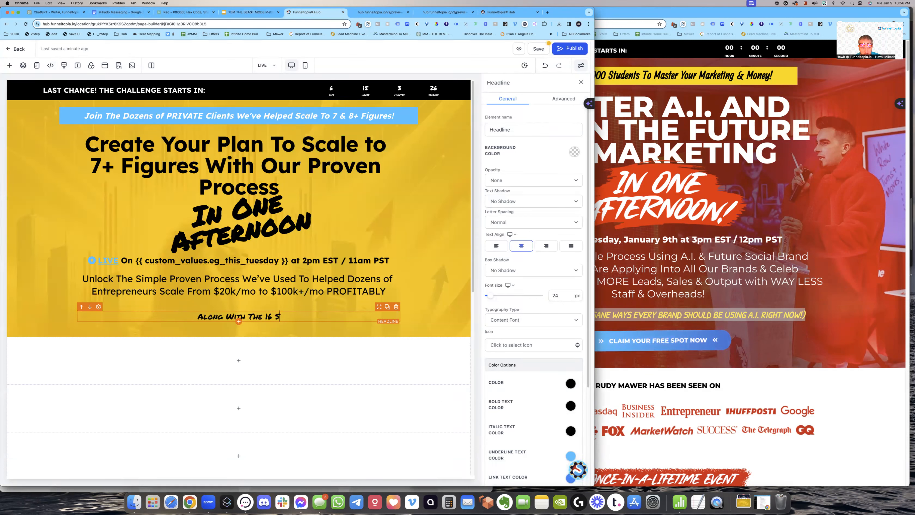
text(ources of Traff)
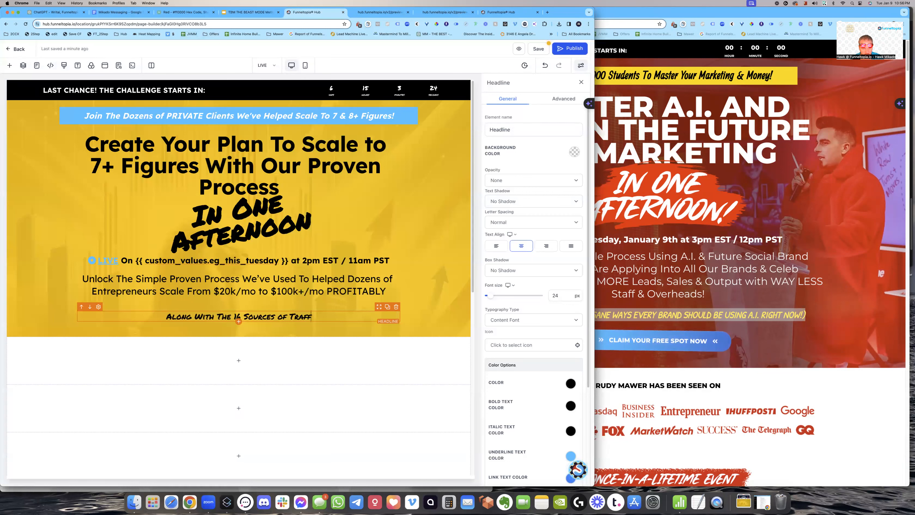
text(ic Every Business)
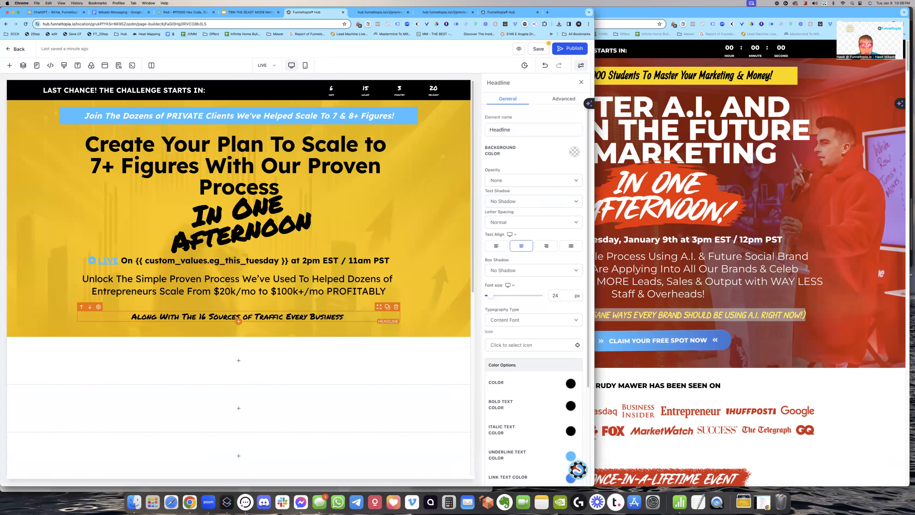
text( Sh)
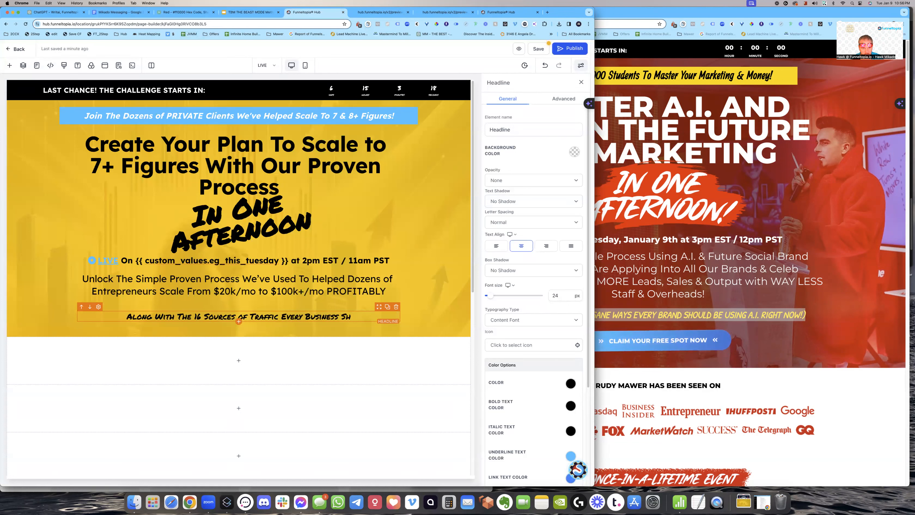
key(BackSpace)
key(BackSpace)
text(Can Tap Into)
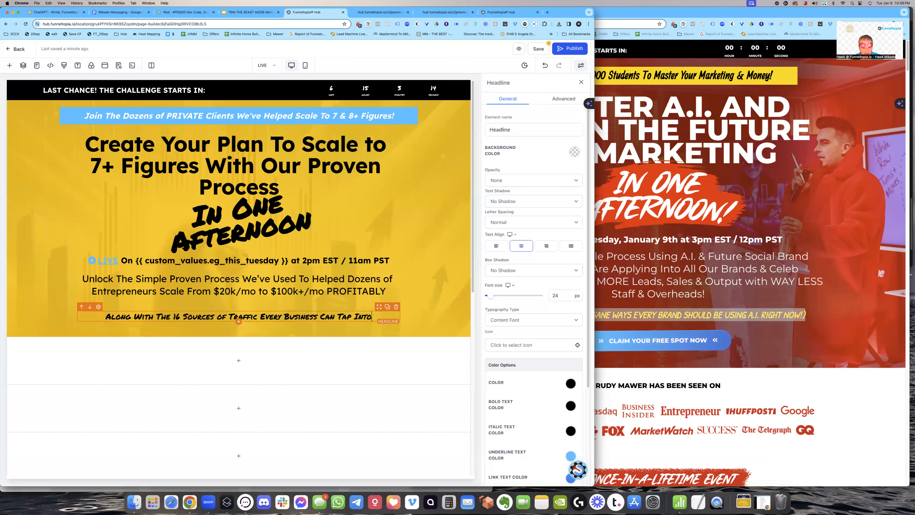
- Finish the headline below the description with "To Never Run Out Of Traffic Again."
text( To Never Run)
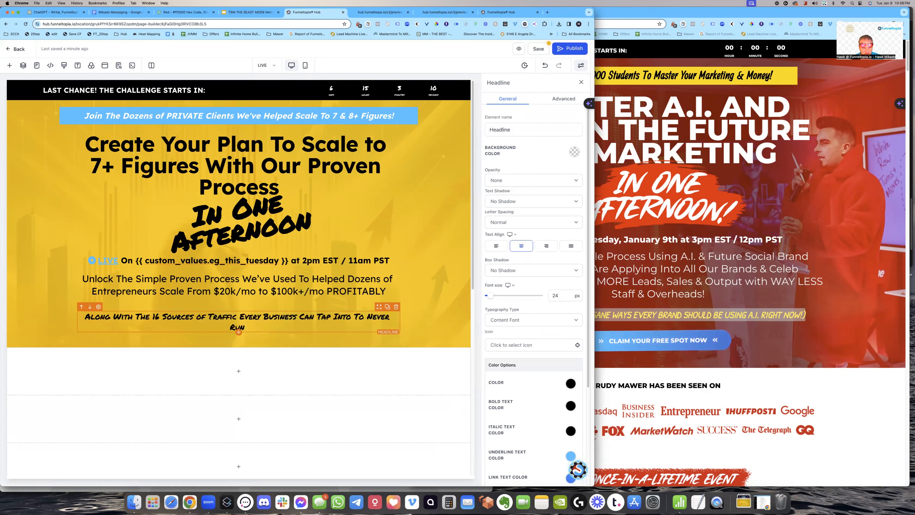
text( Out Of Traffic Again,)
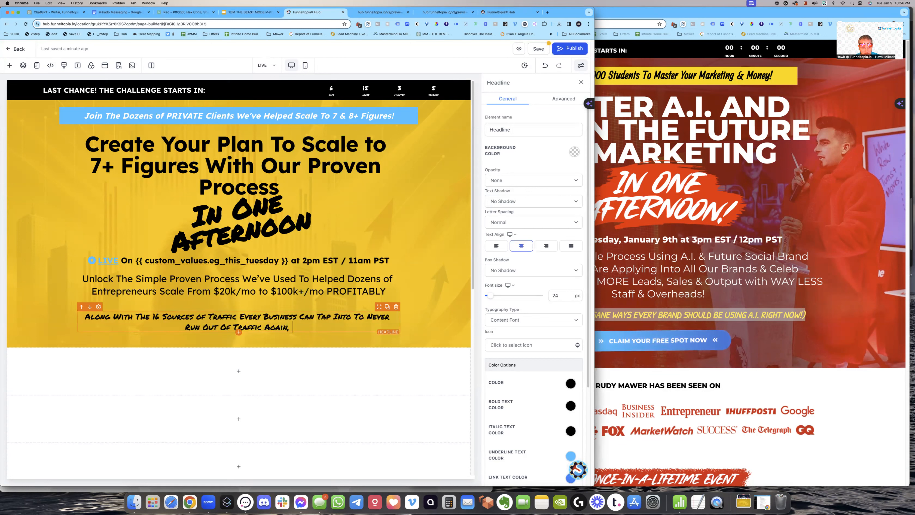
key(BackSpace)
key(BackSpace)
text(.)
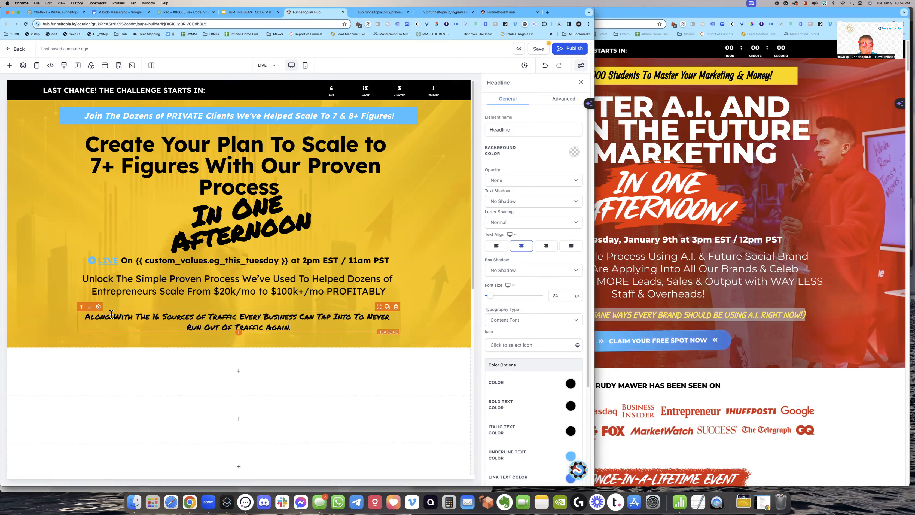
- Replace "16" in the headline with "8 Free Traffic Sources + 8 Paid"
double_click(155, 317)
text(8 Free )
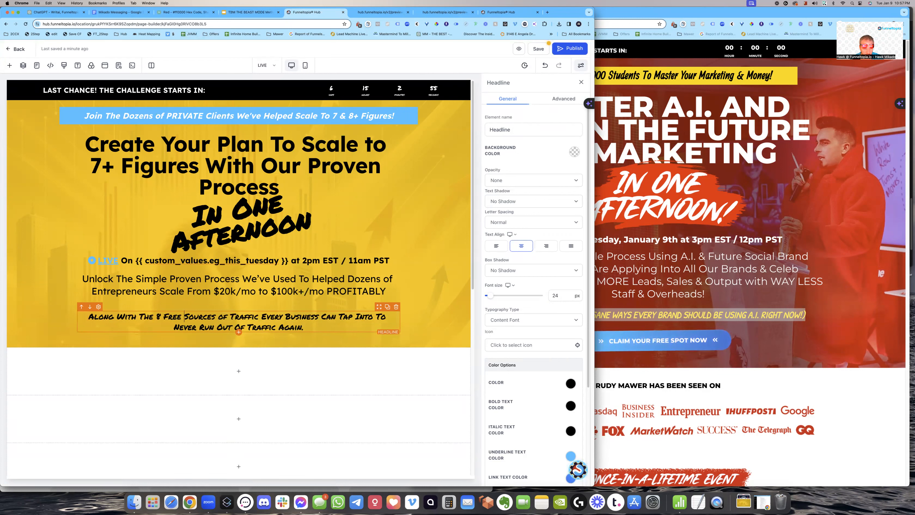
text(+ )
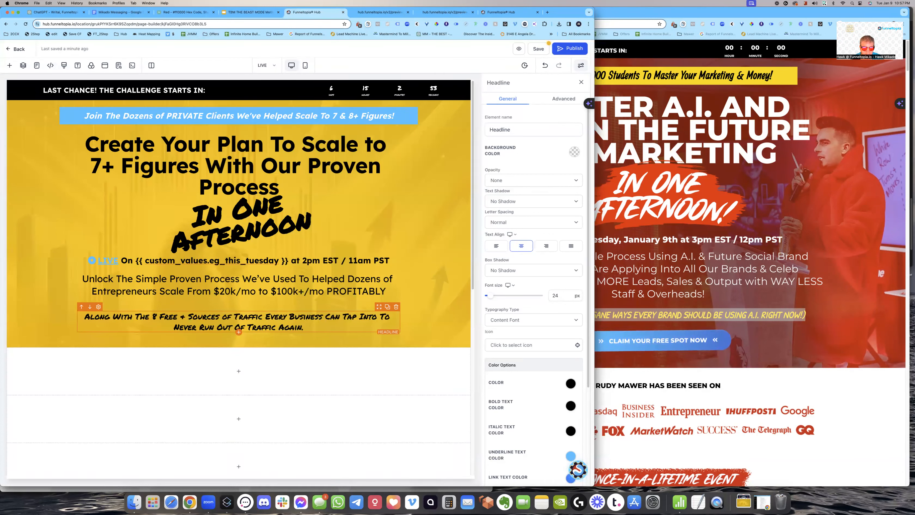
text(8 Paid)
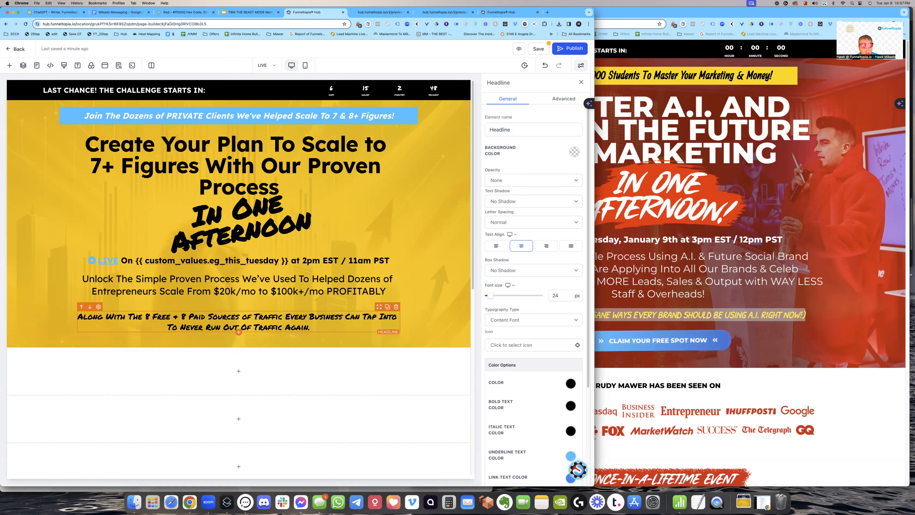
text(Traffic Sour)
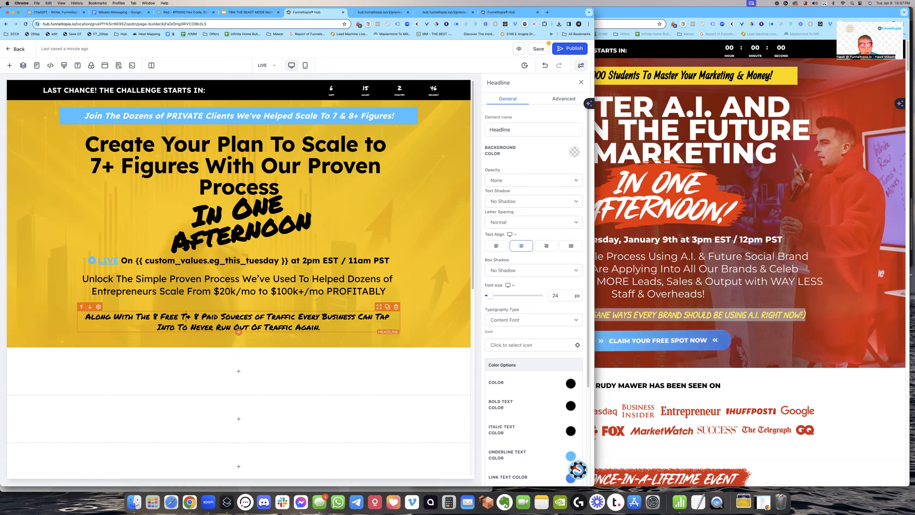
text(ces)
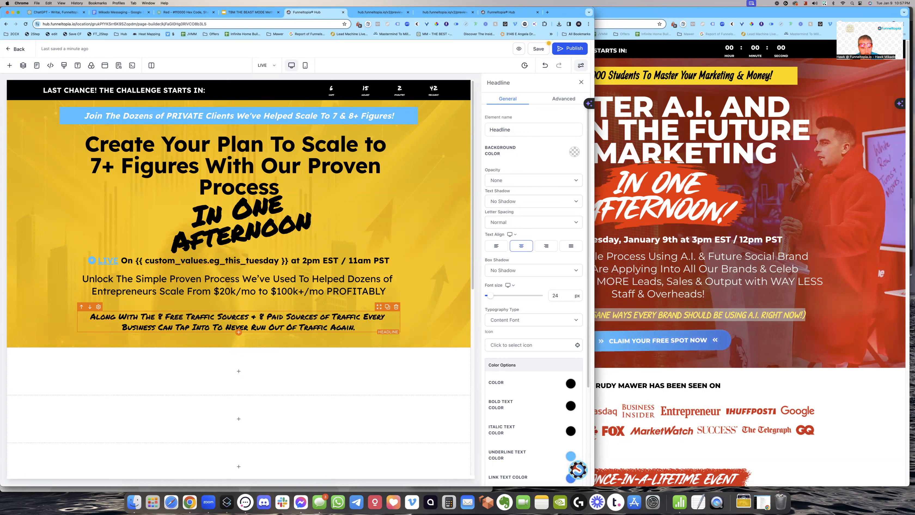
- Reword "Sources of Traffic" after "8 Paid" in the headline to "Traffic Sources That"
key(BackSpace)
key(BackSpace)
key(BackSpace)
key(BackSpace)
key(BackSpace)
key(BackSpace)
key(BackSpace)
key(BackSpace)
key(BackSpace)
key(BackSpace)
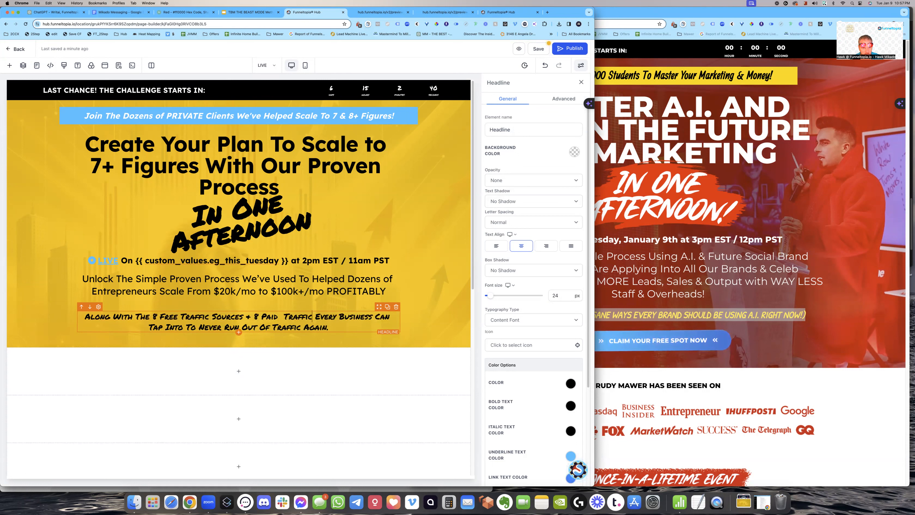
key(BackSpace)
click(304, 316)
text(Sources)
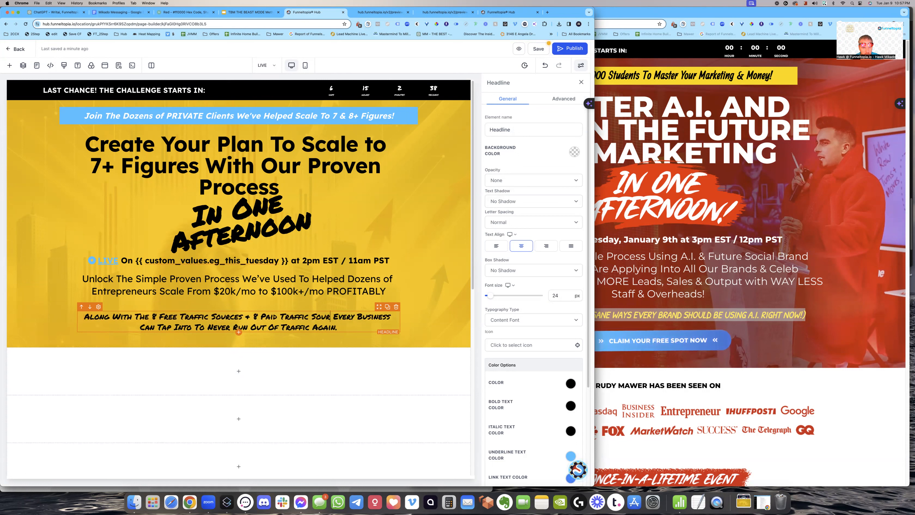
text( That)
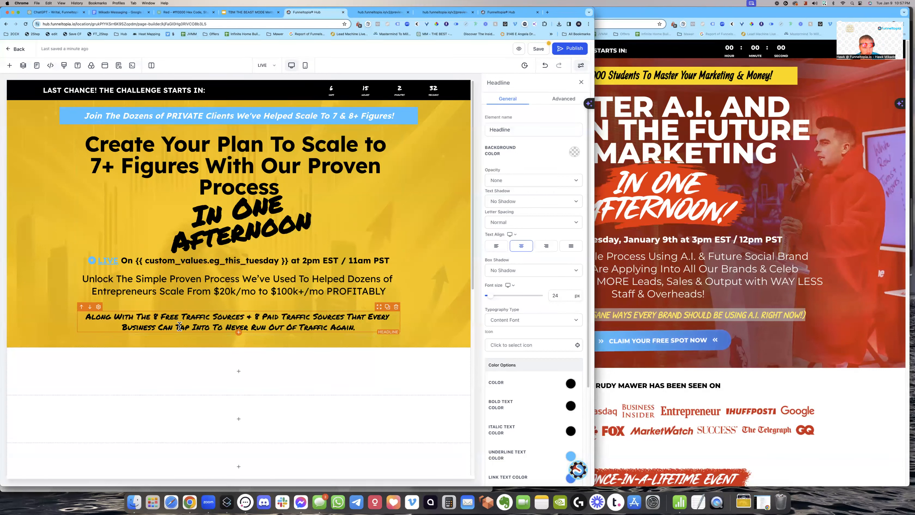
- Replace "To" before "Never Run Out" with "So That They" and end the headline with an exclamation mark
double_click(214, 330)
text(So That They)
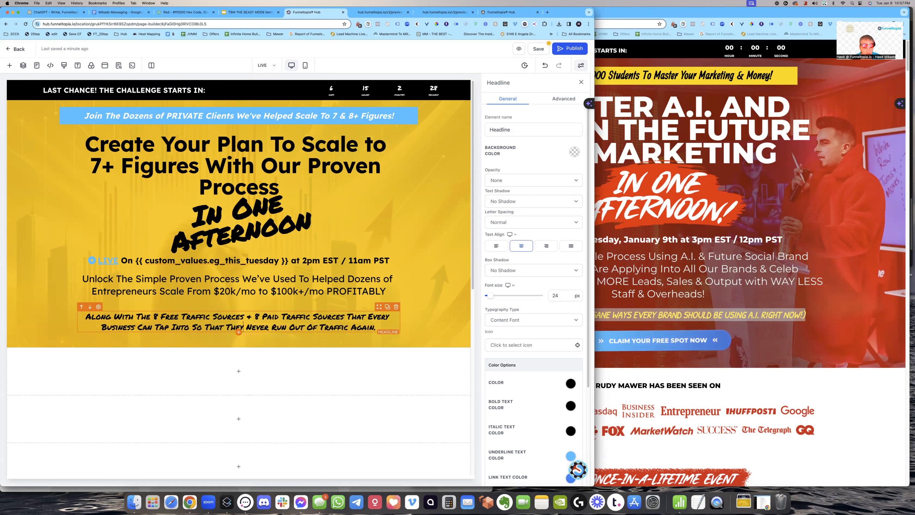
click(382, 323)
key(BackSpace)
text(!)
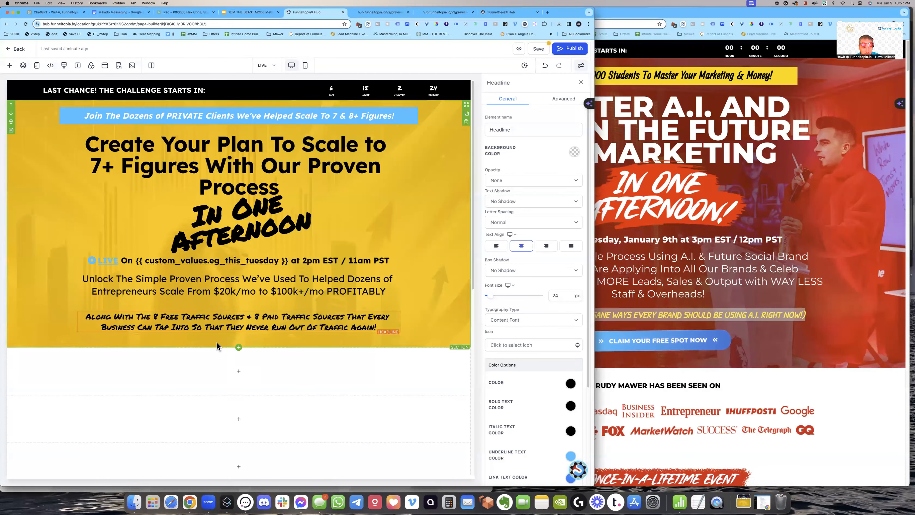
- Add a Button element directly below the traffic sources headline
click(239, 332)
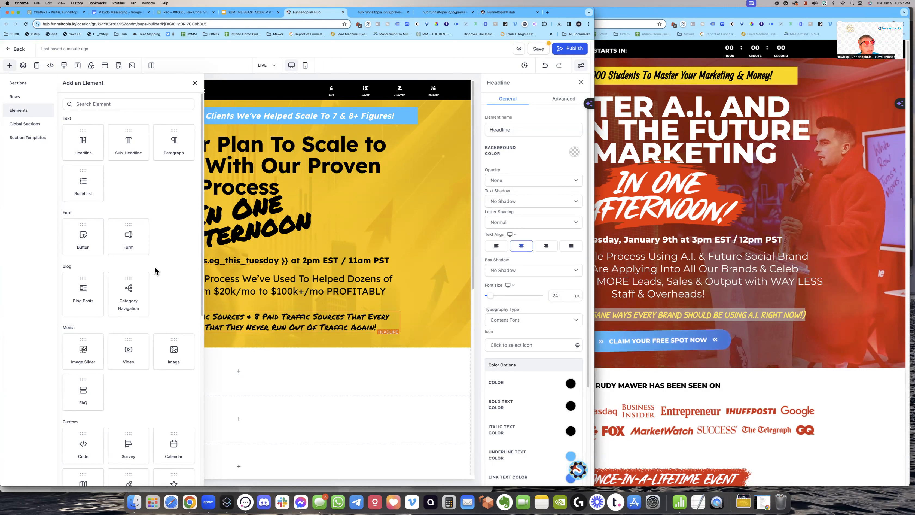
scroll(139, 310, down, 6)
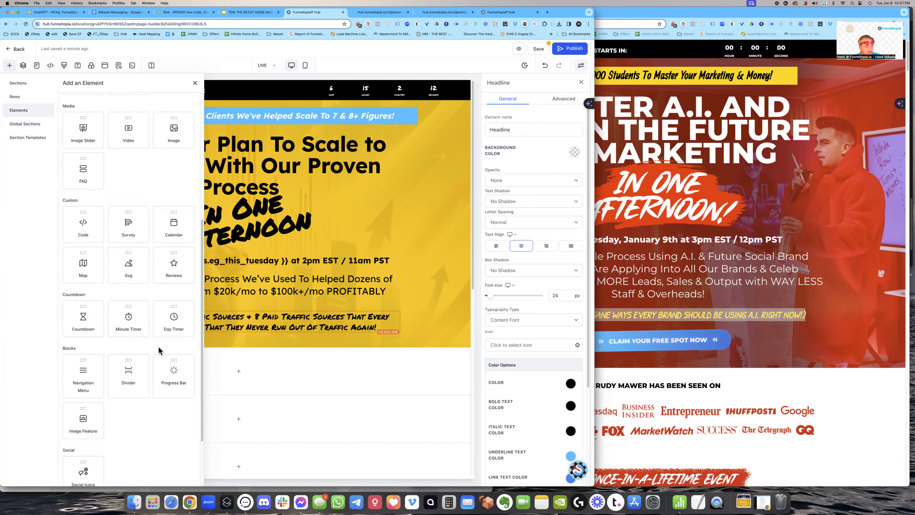
scroll(134, 406, up, 1)
scroll(133, 406, up, 5)
click(76, 238)
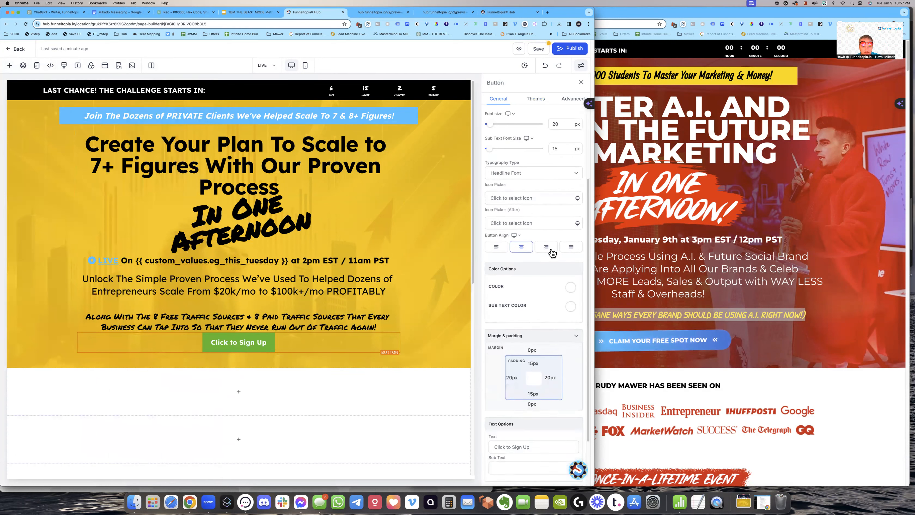
- Try other swatches for the sign-up button's background and set it to the saved orange-red color
click(575, 153)
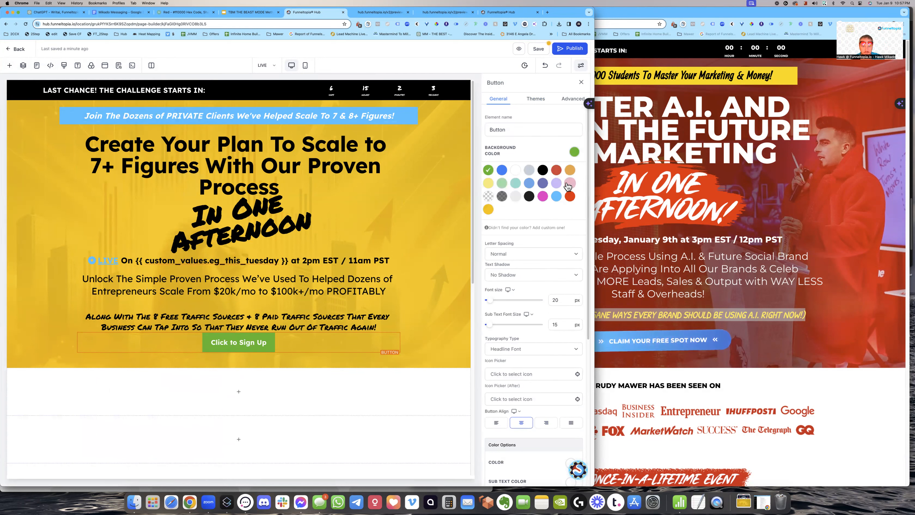
click(557, 196)
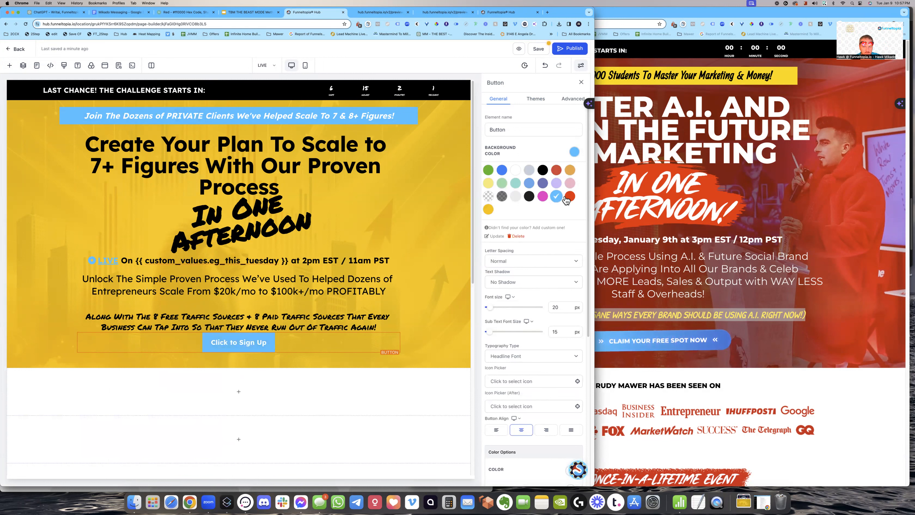
click(541, 198)
click(570, 198)
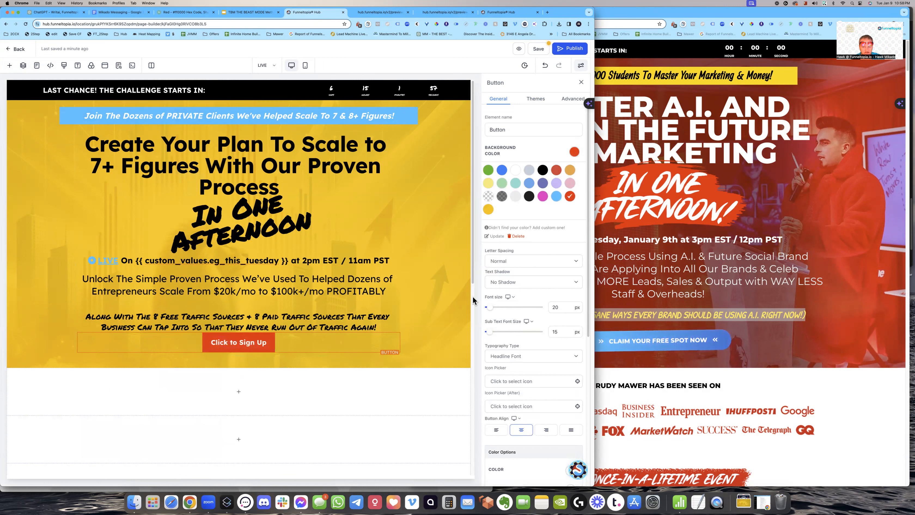
click(539, 99)
scroll(534, 226, down, 3)
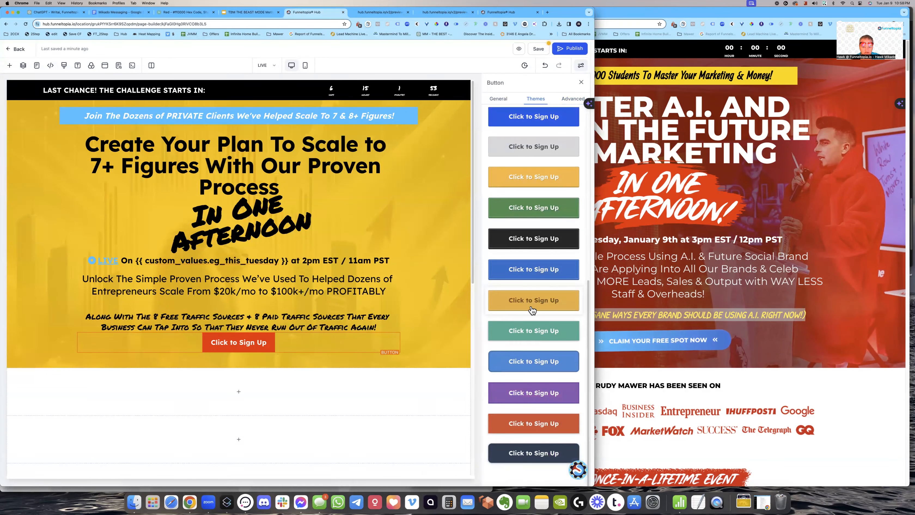
scroll(530, 345, down, 6)
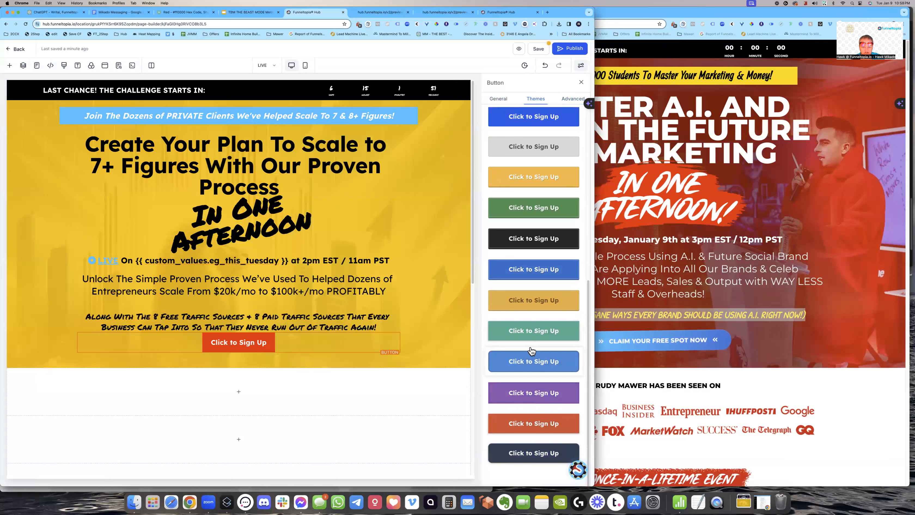
scroll(532, 354, up, 9)
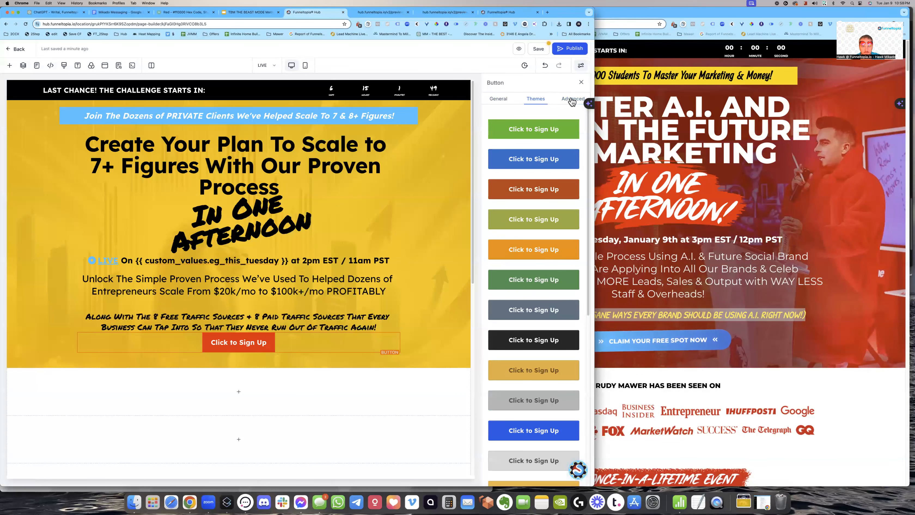
- Set the sign-up button's effect to Rocking (loop)
click(572, 99)
click(530, 167)
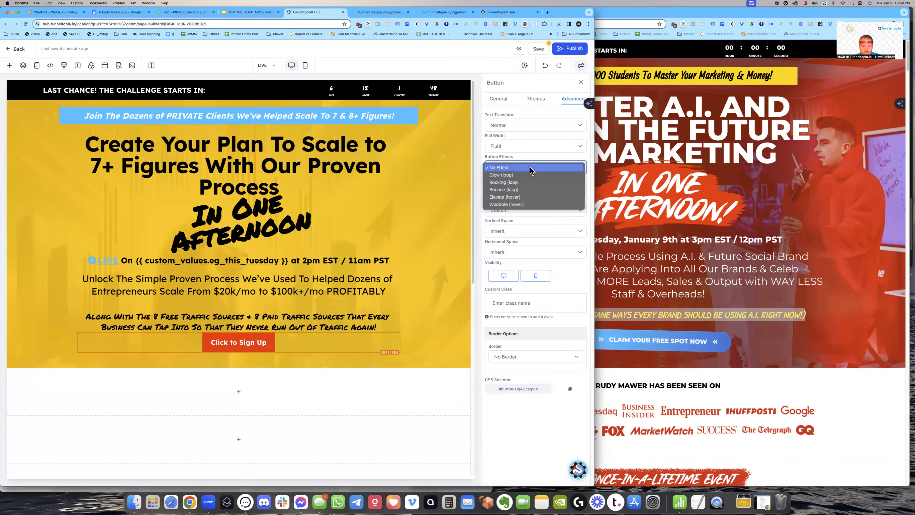
click(525, 182)
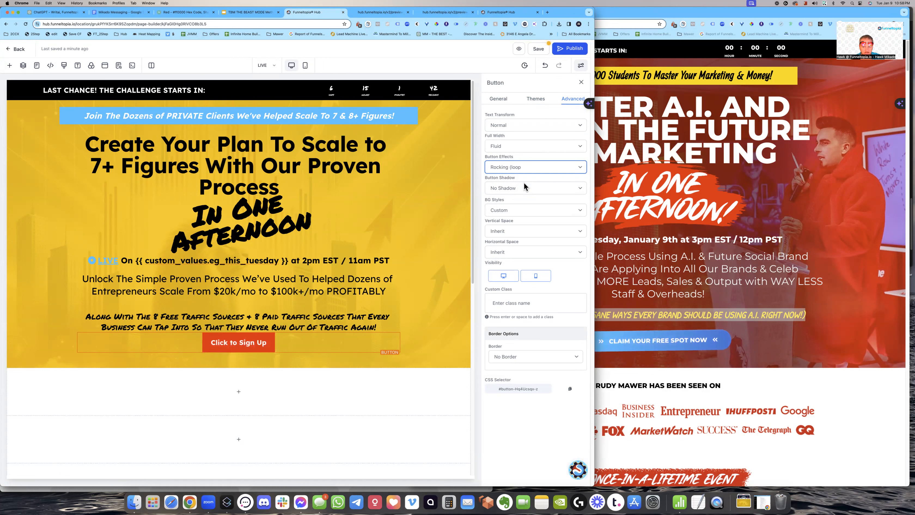
- Try the Hard Shadow, Dark With Highlight, Blurry Shadow and Highlight on hover only shadow styles on the sign-up button
click(524, 188)
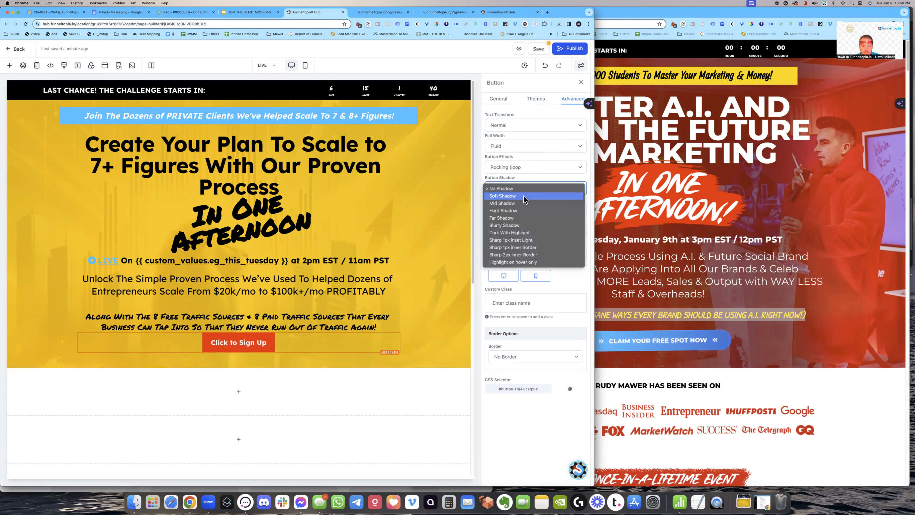
click(518, 210)
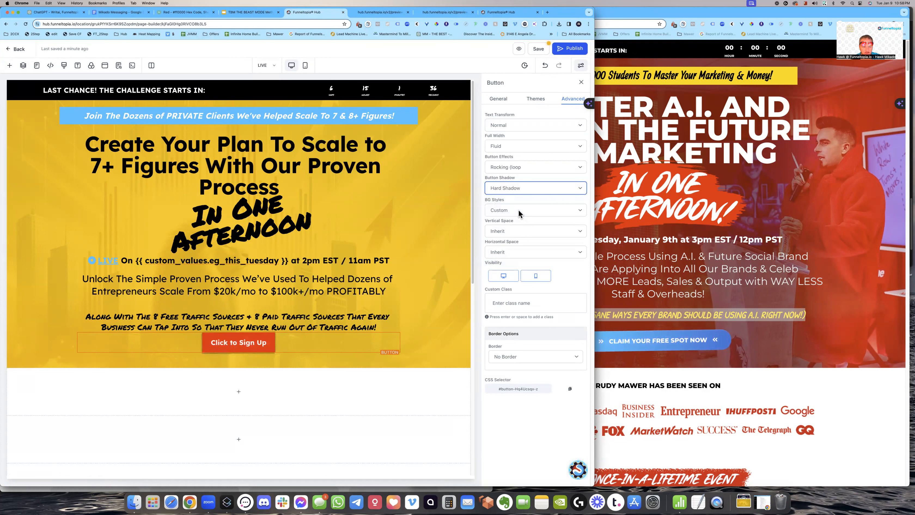
click(520, 188)
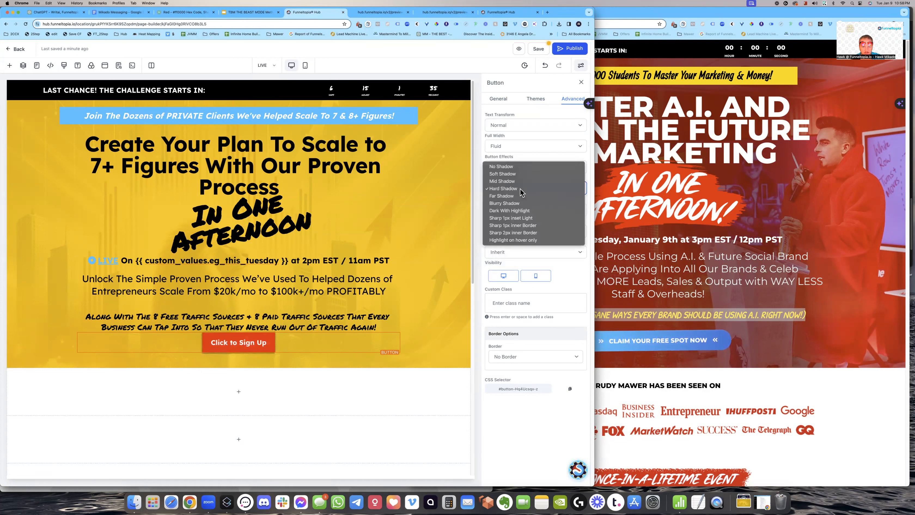
click(521, 211)
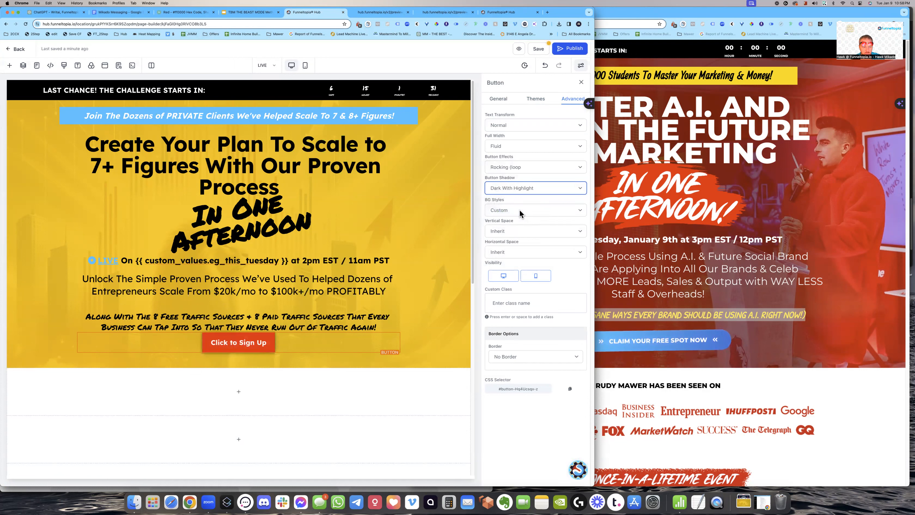
click(519, 188)
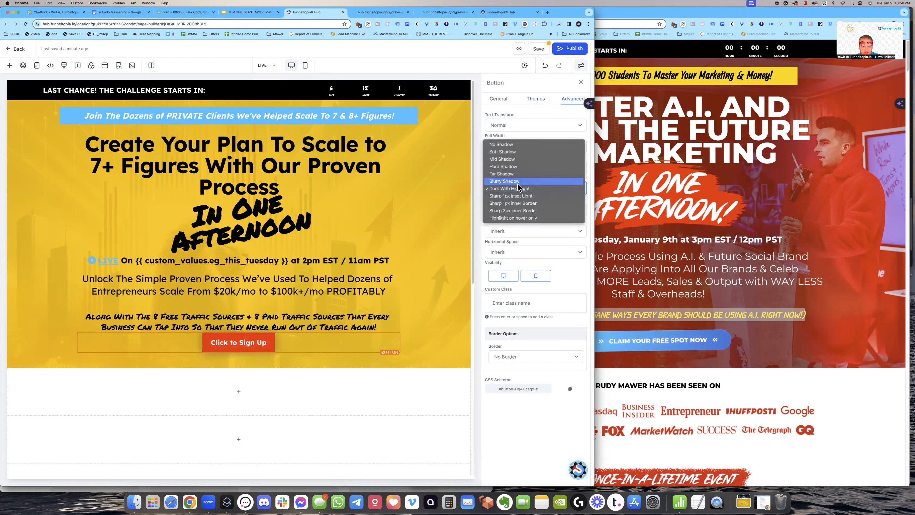
click(518, 184)
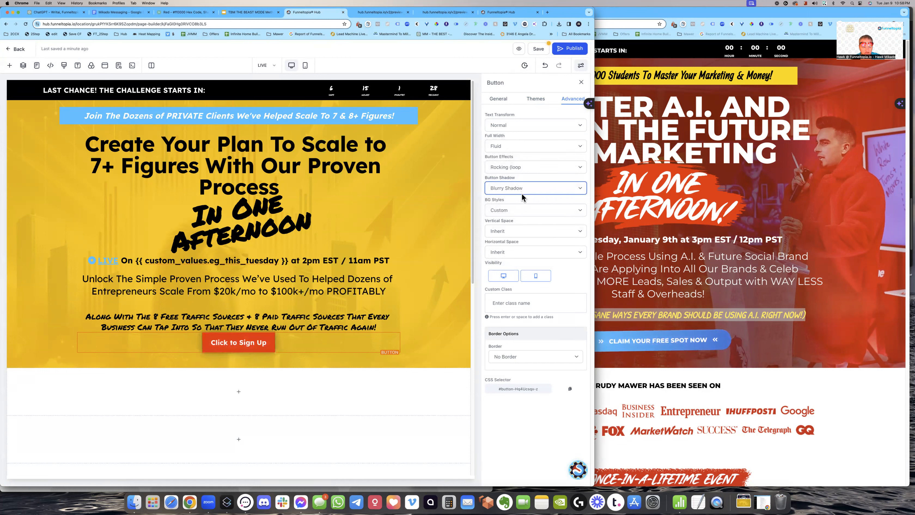
click(517, 188)
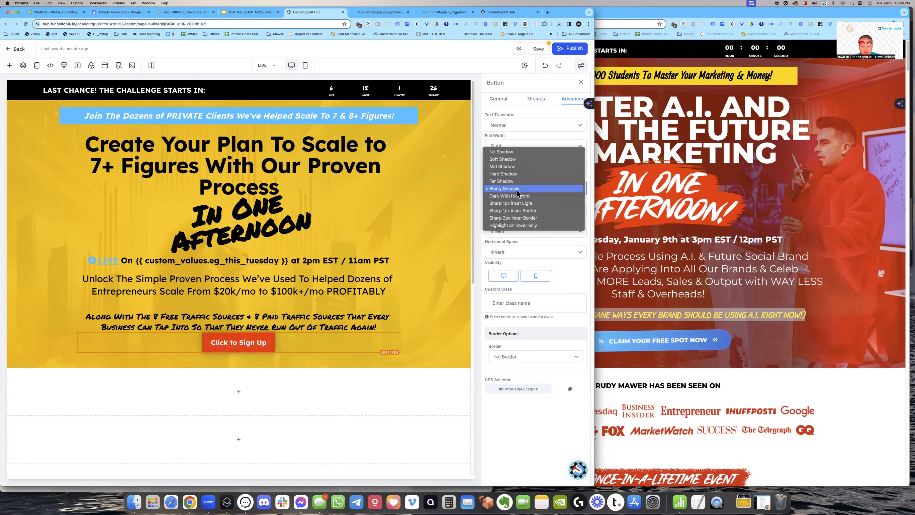
click(523, 225)
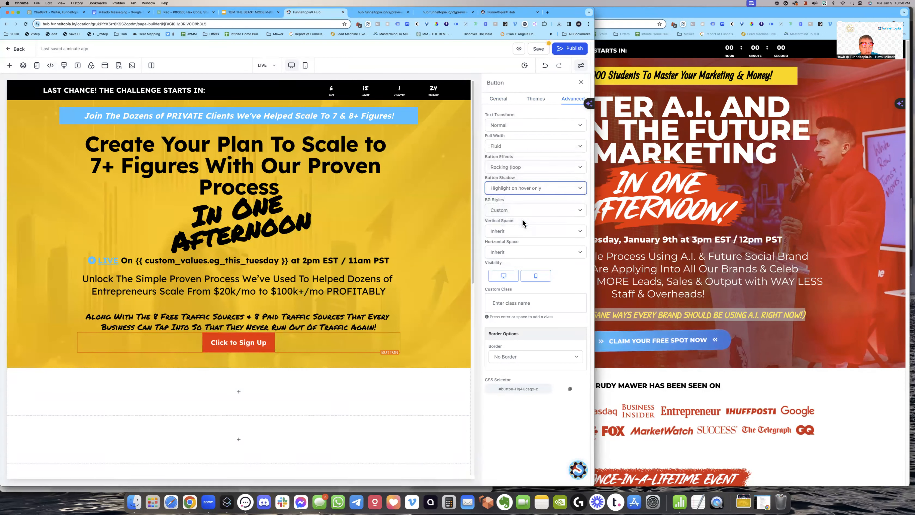
- Compare further shadow styles such as Far Shadow and Mid Shadow, and set the sign-up button's shadow to Dark With Highlight
click(518, 191)
click(512, 182)
click(517, 188)
click(517, 188)
click(515, 187)
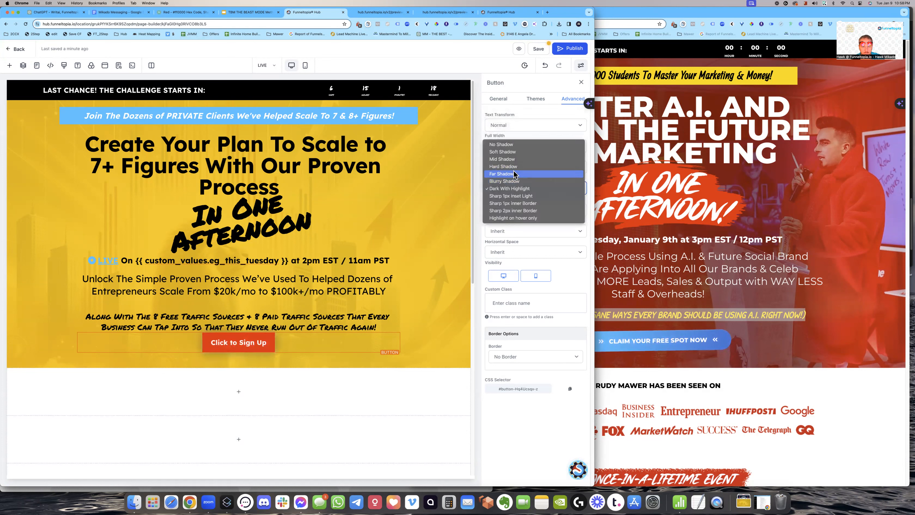
click(517, 174)
click(521, 193)
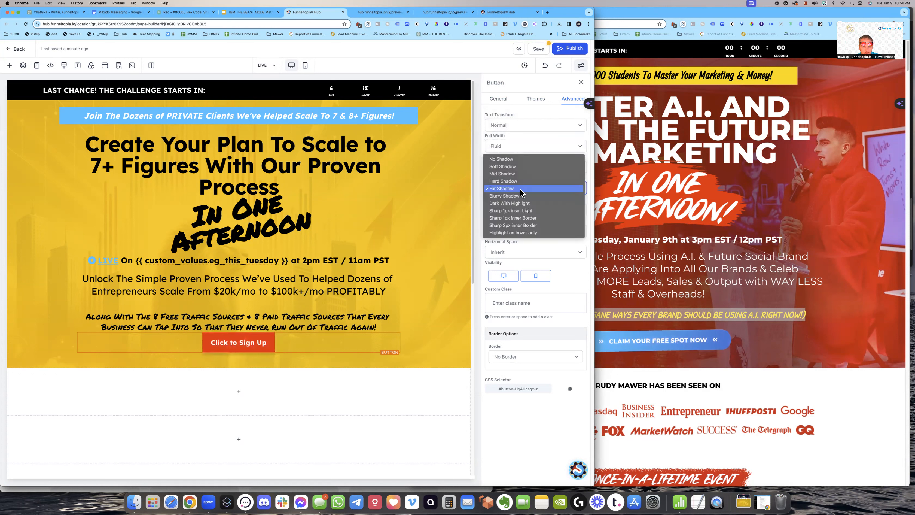
click(517, 174)
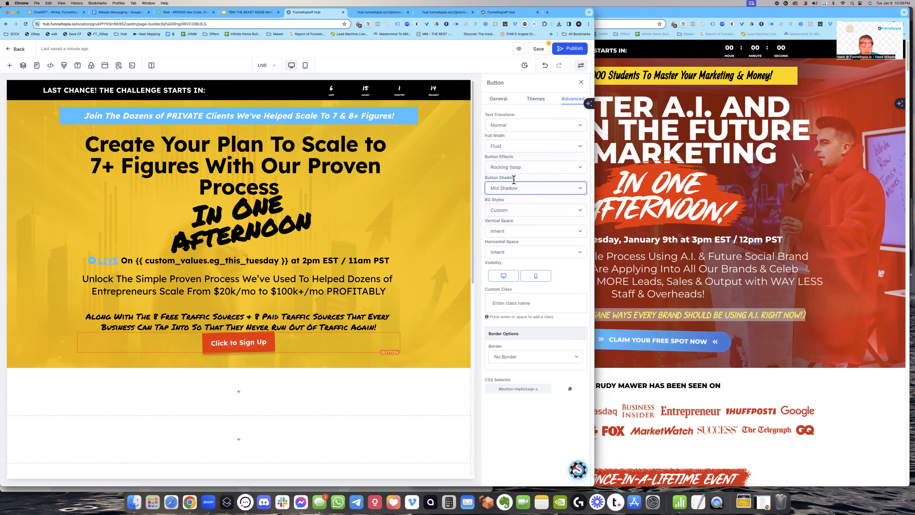
click(517, 193)
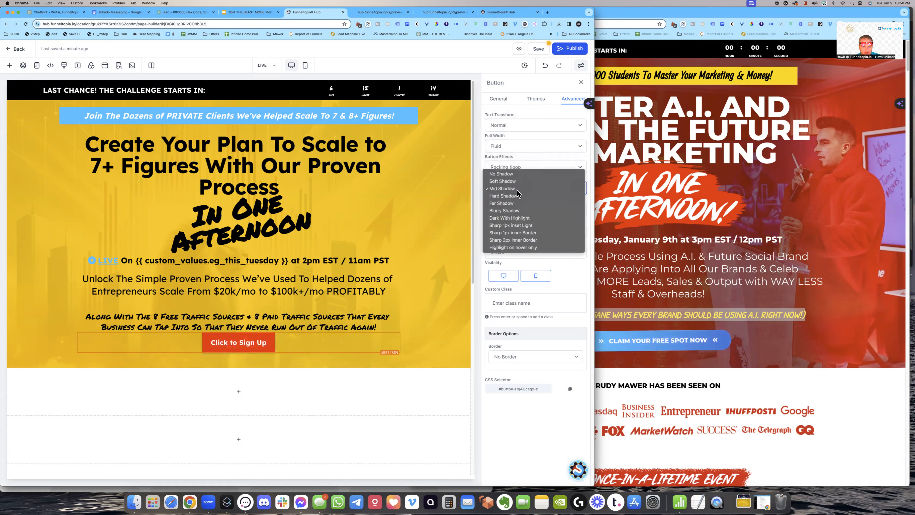
click(512, 218)
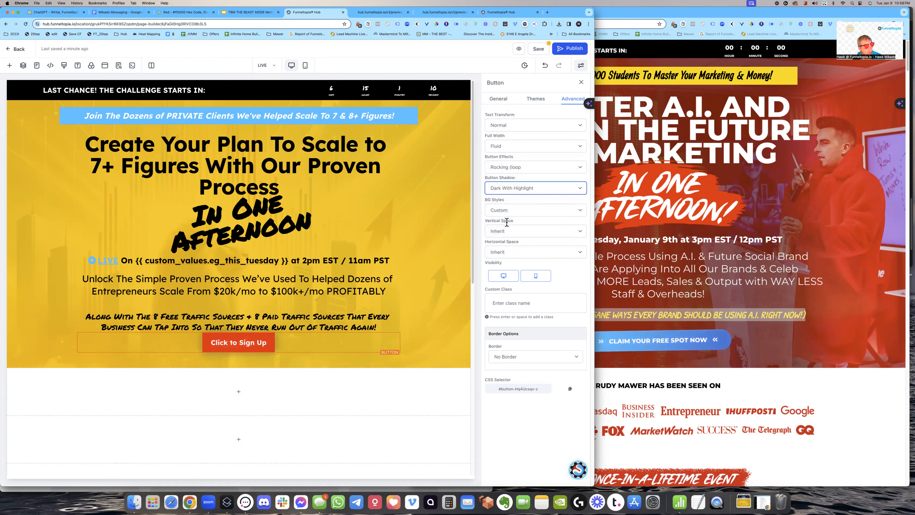
- Set the sign-up button's top margin to 20 px
click(499, 98)
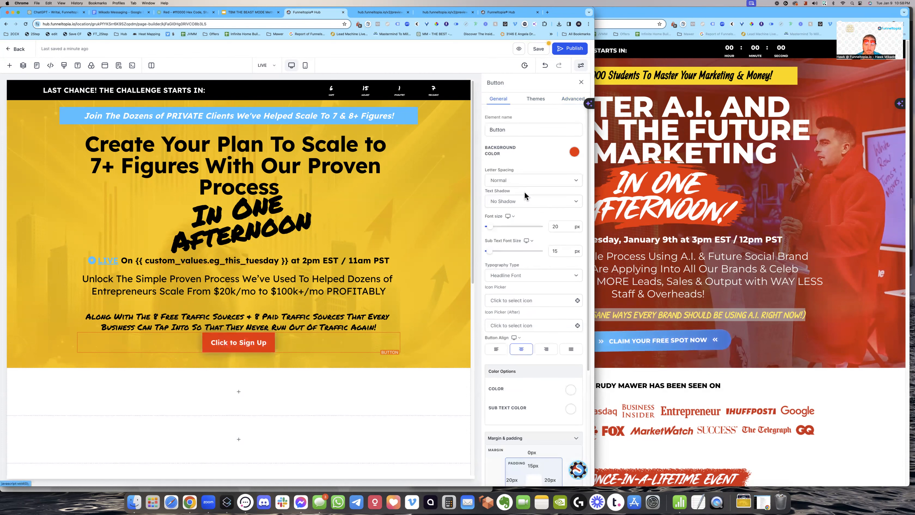
scroll(526, 286, down, 5)
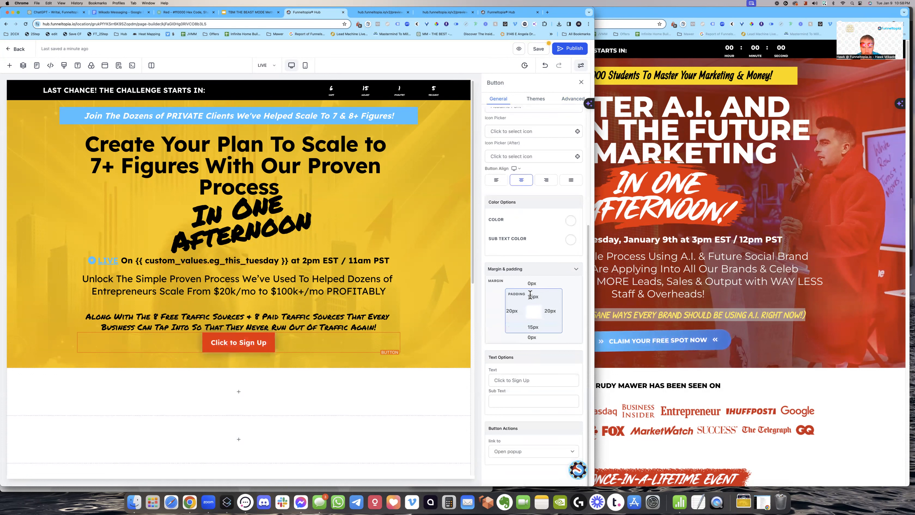
click(528, 283)
text(2)
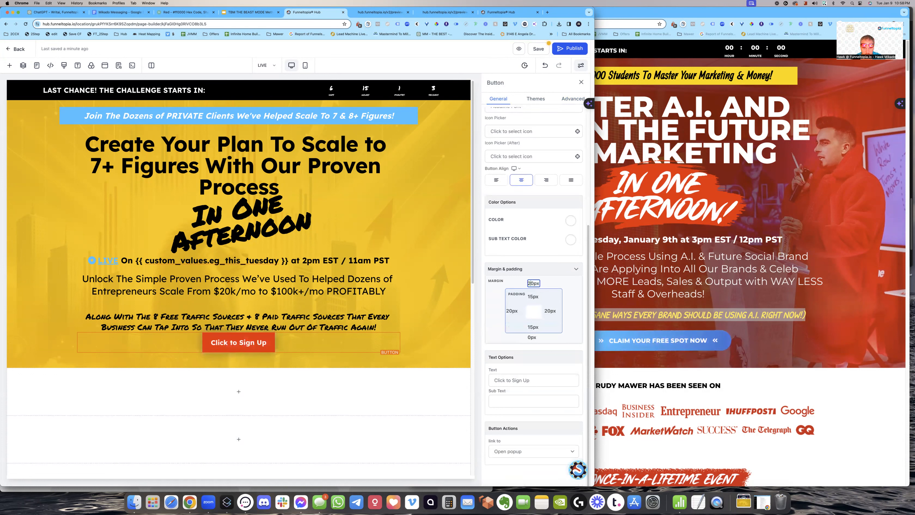
click(446, 321)
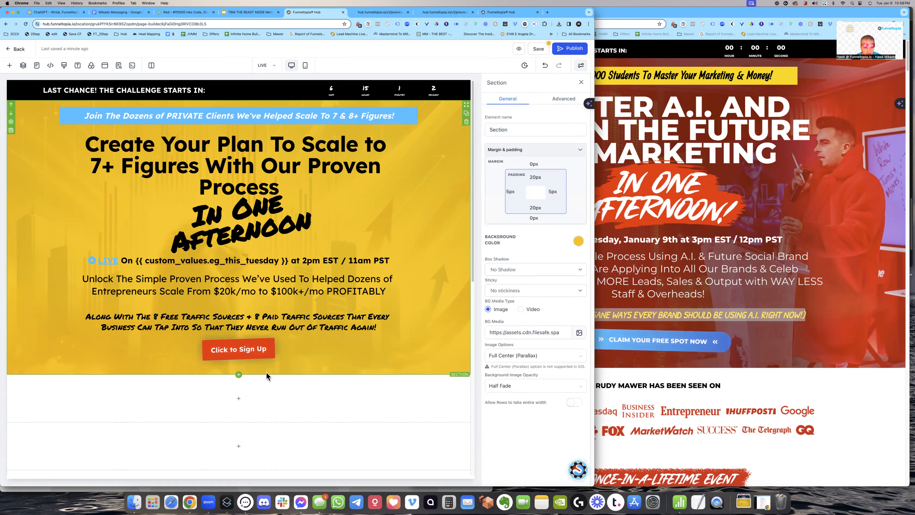
click(258, 355)
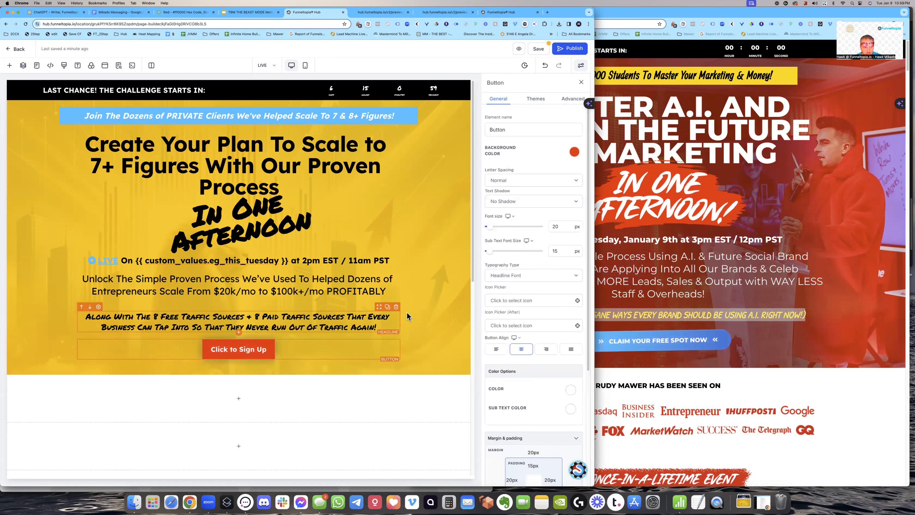
- Set the traffic sources headline's bold text color to the saved light blue and its main color to the saved orange-red
click(377, 319)
scroll(523, 342, down, 3)
click(570, 355)
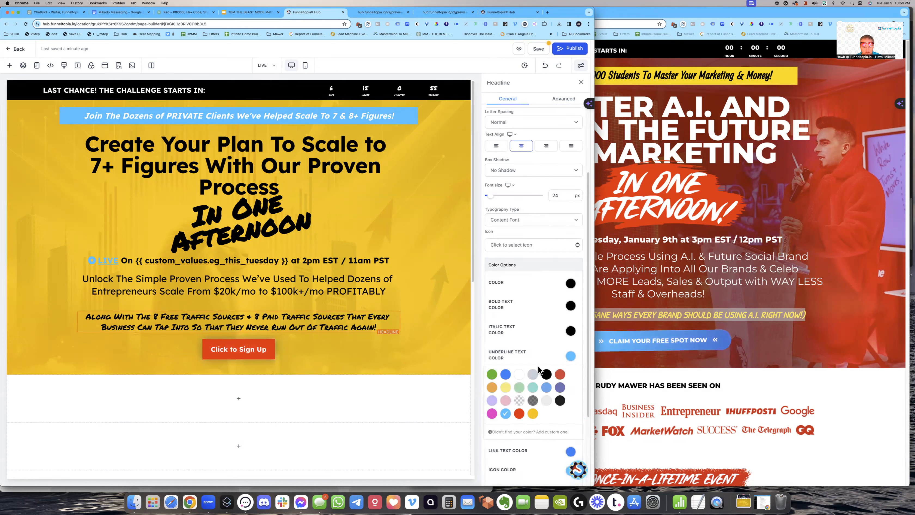
click(571, 357)
click(571, 306)
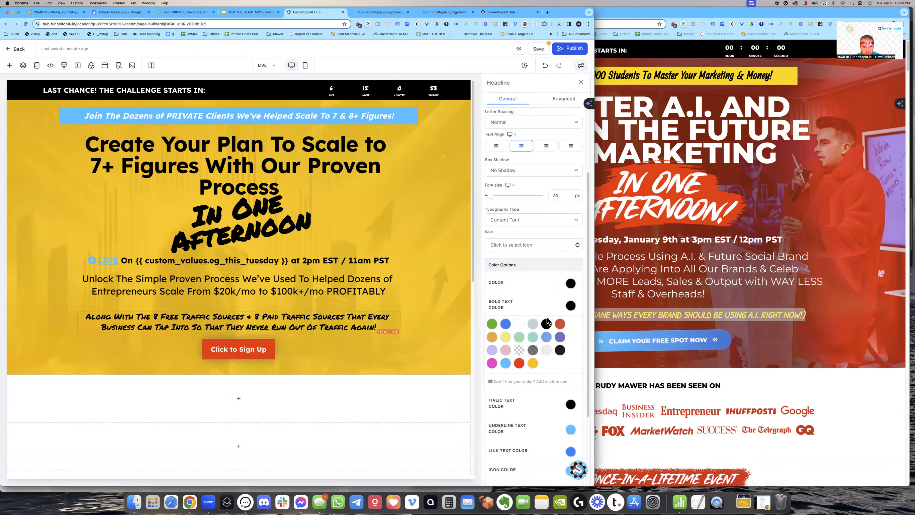
click(505, 363)
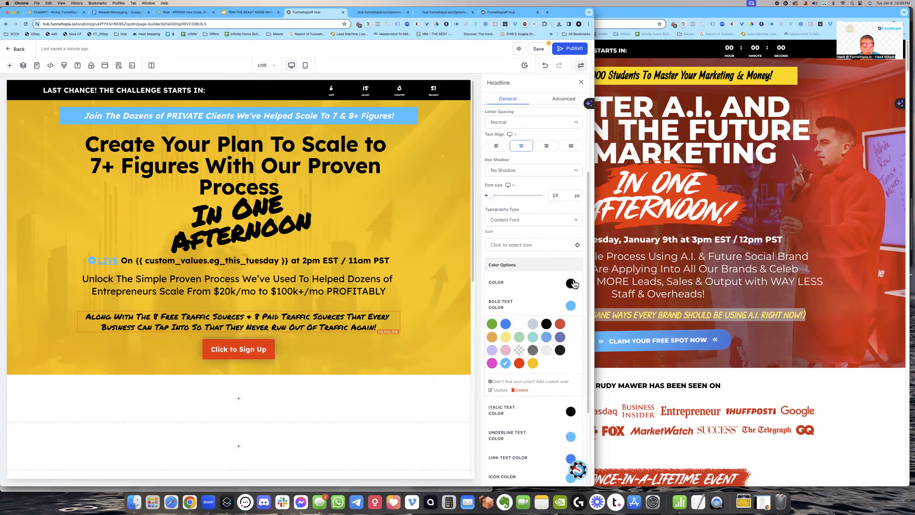
click(571, 284)
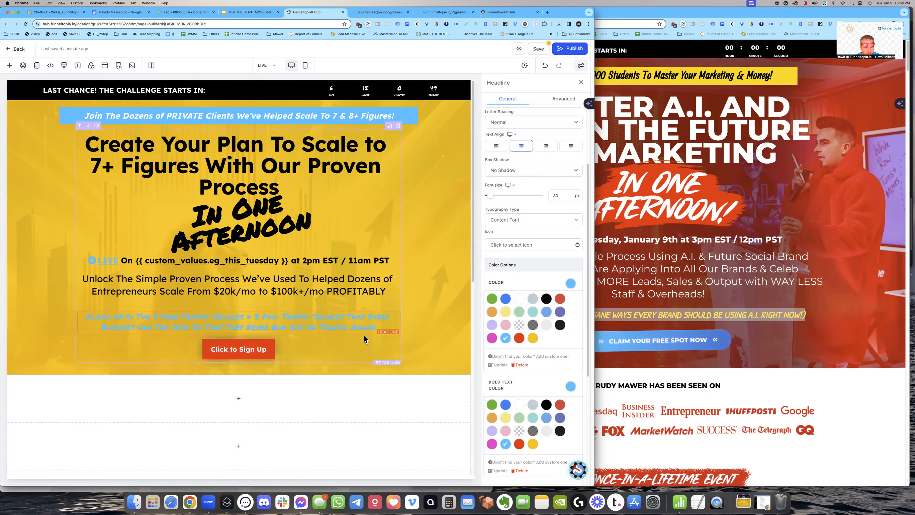
click(519, 339)
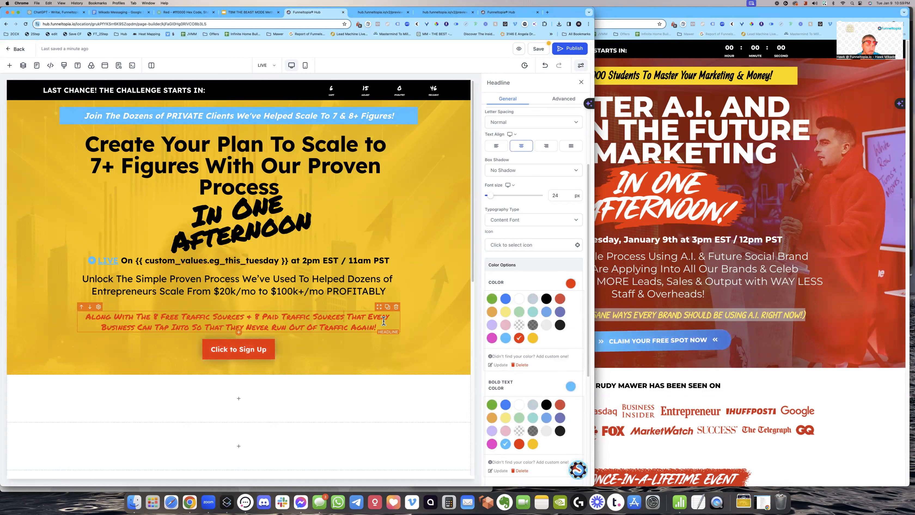
- Apply strikethrough to the entire text of the traffic sources headline above the sign-up button
drag(408, 326, 75, 311)
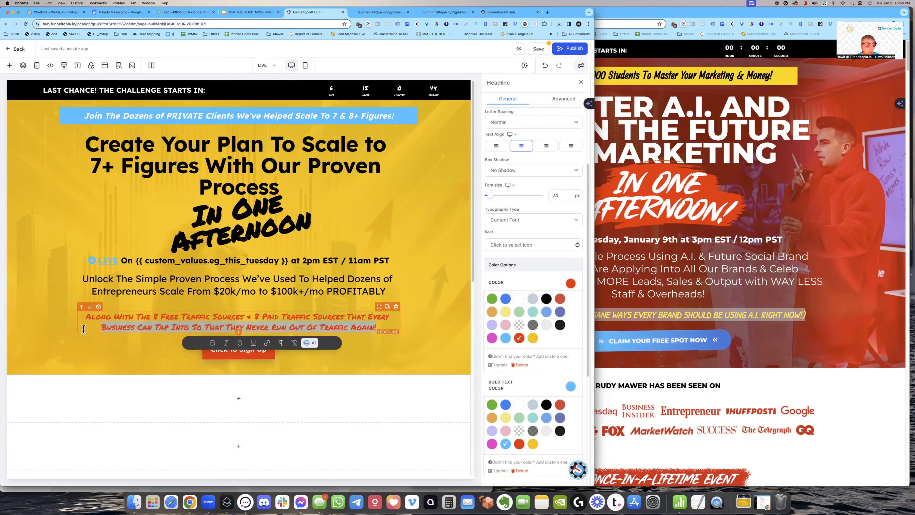
click(77, 310)
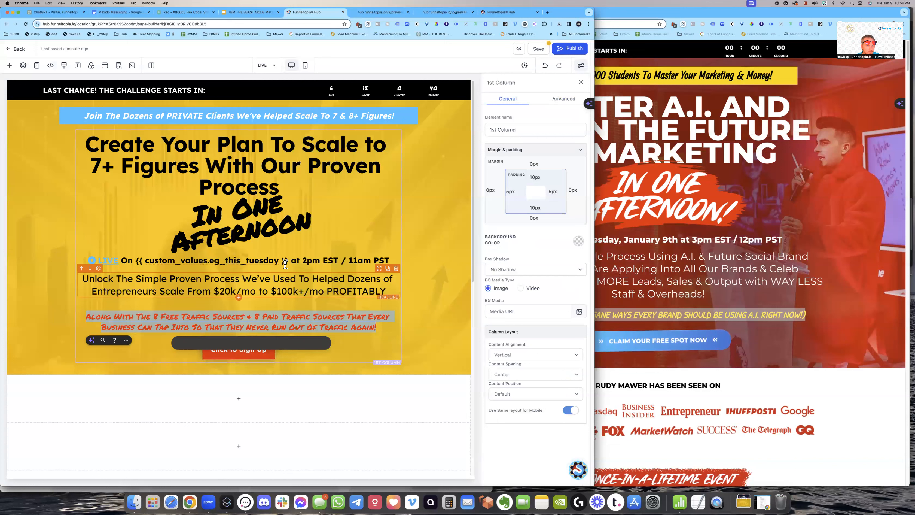
click(86, 316)
drag(86, 315, 387, 325)
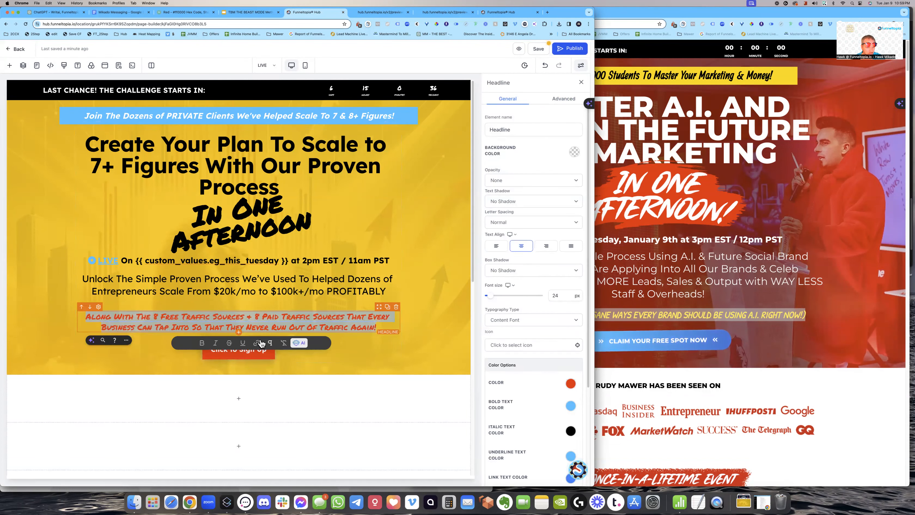
scroll(542, 346, down, 5)
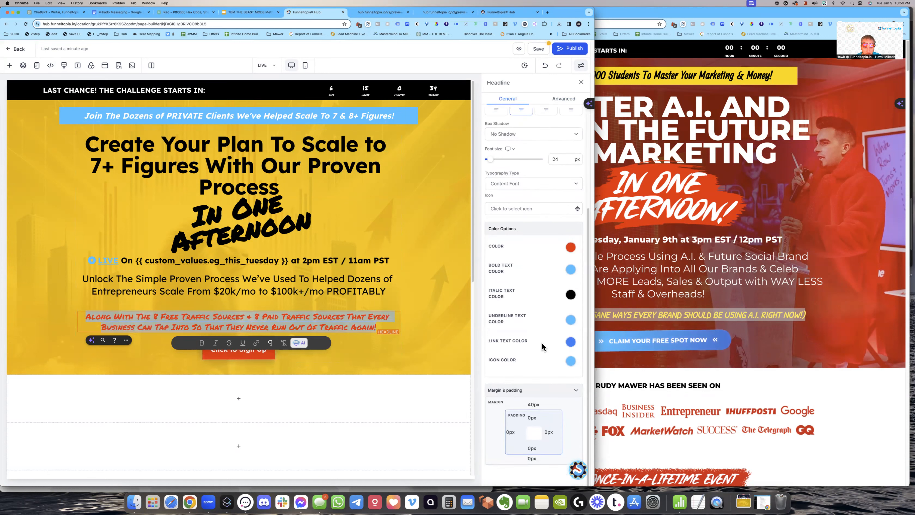
scroll(540, 343, up, 5)
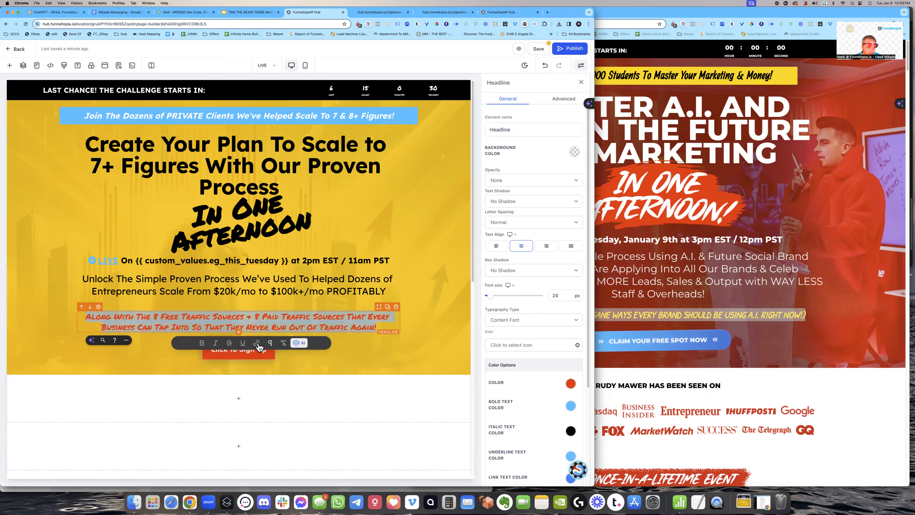
click(229, 343)
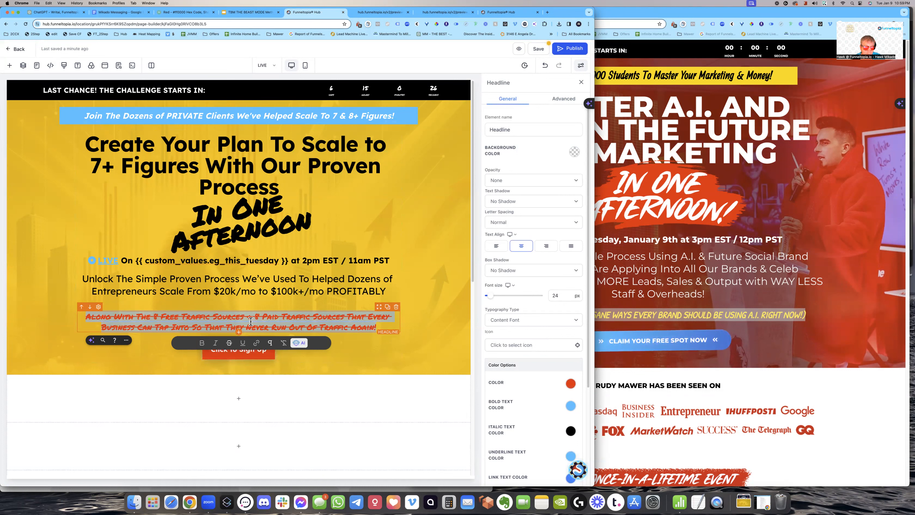
- Switch to ChatGPT and start a new general chat
key(super+t)
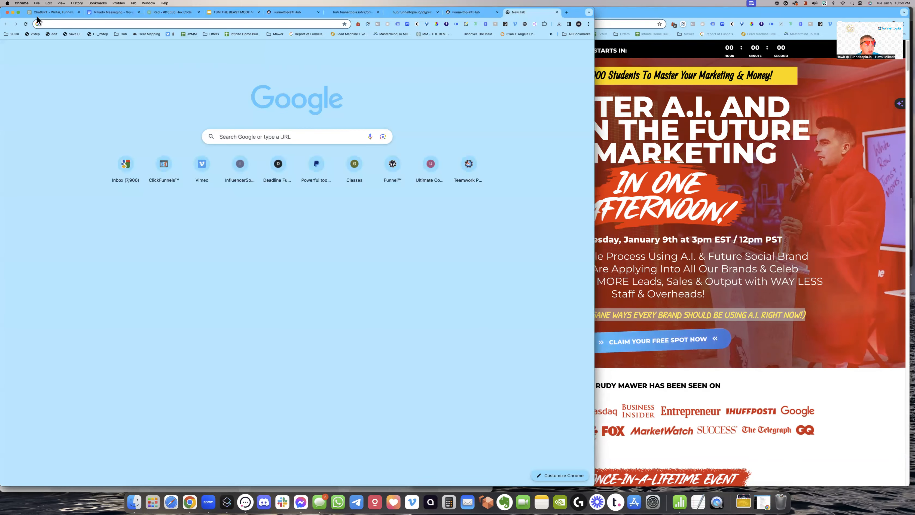
click(39, 12)
click(139, 50)
click(142, 53)
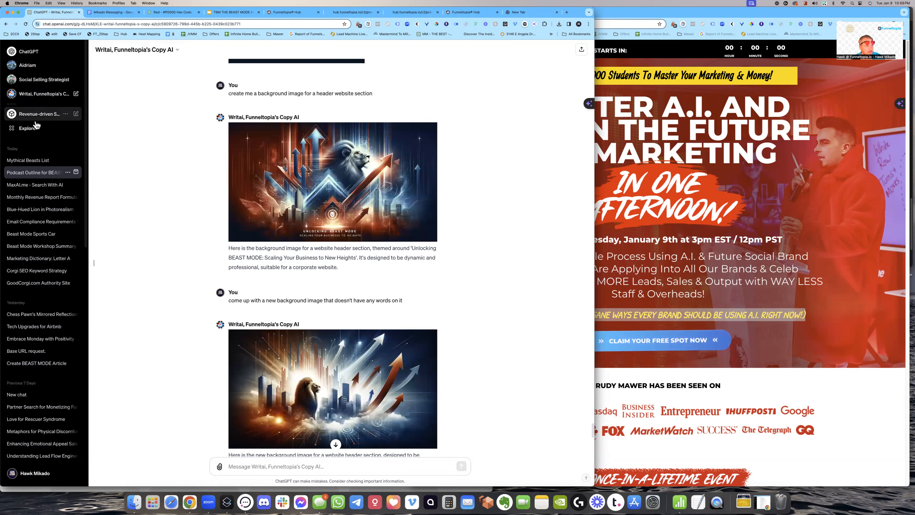
click(25, 54)
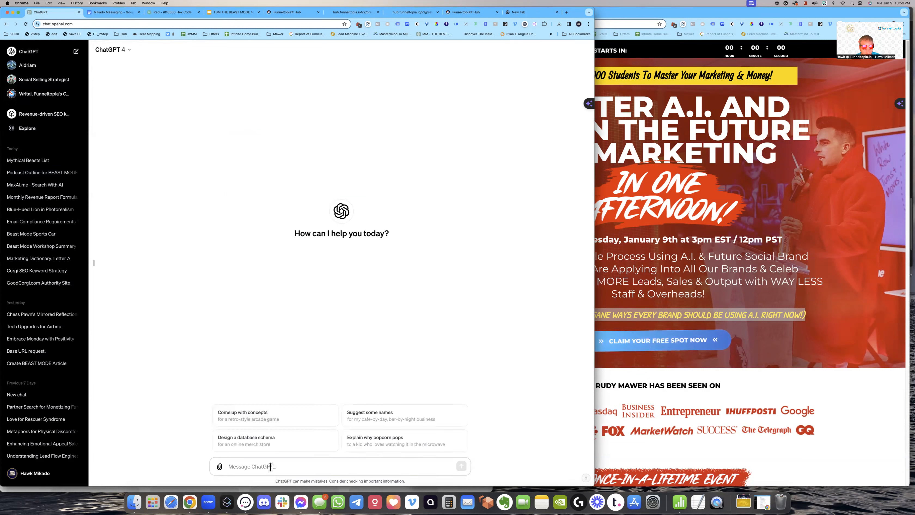
- Ask ChatGPT to "Write a code to change strikeout to highlight" and continue with the default model
text(Write a code to change strikeout to)
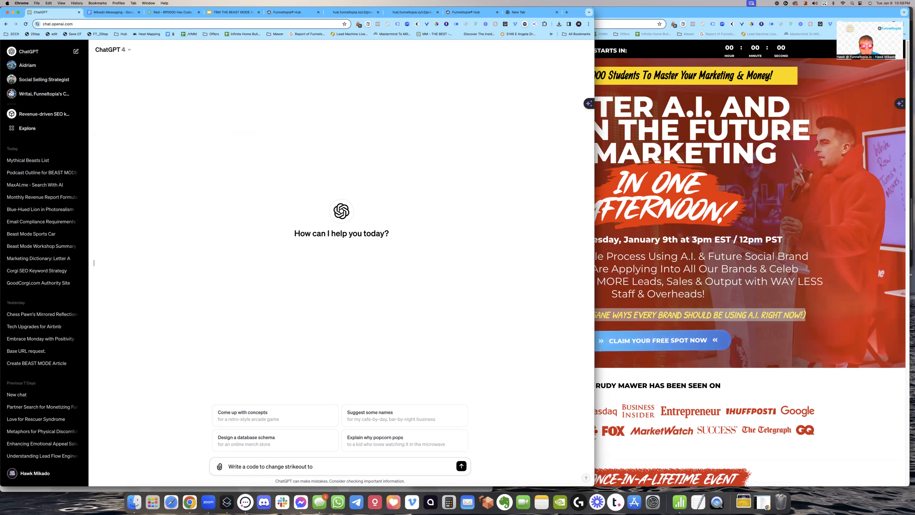
key(BackSpace)
key(BackSpace)
key(BackSpace)
key(BackSpace)
key(BackSpace)
key(BackSpace)
text(i)
key(Return)
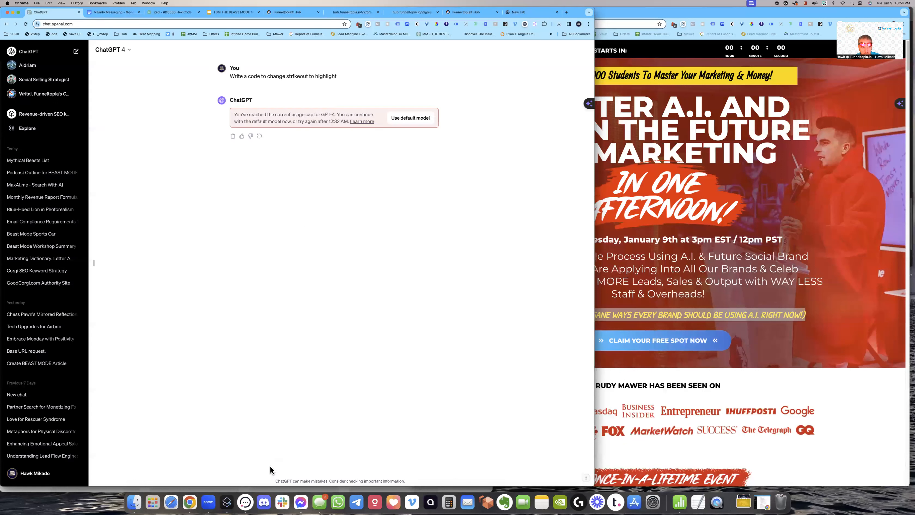
click(408, 123)
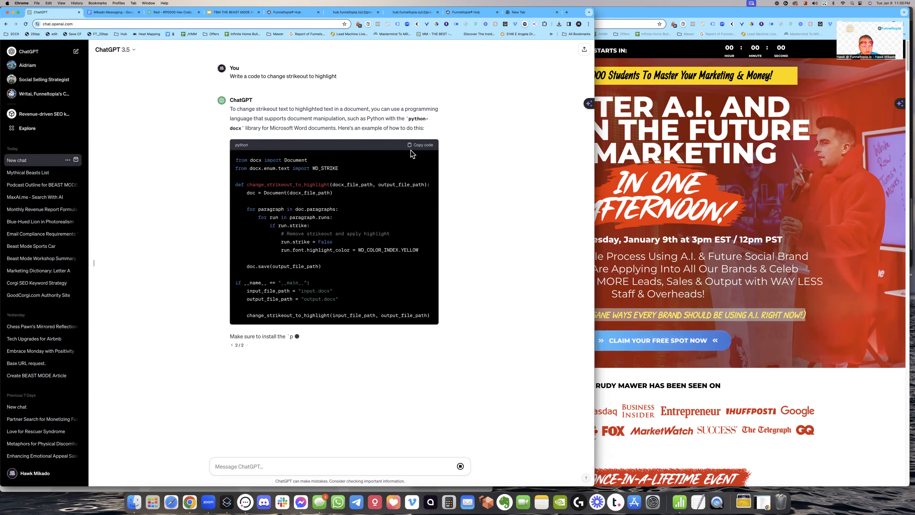
- Copy the generated Python code into the landing page's custom CSS in the Funneltopia page builder, below the existing heading rule, and save
click(419, 146)
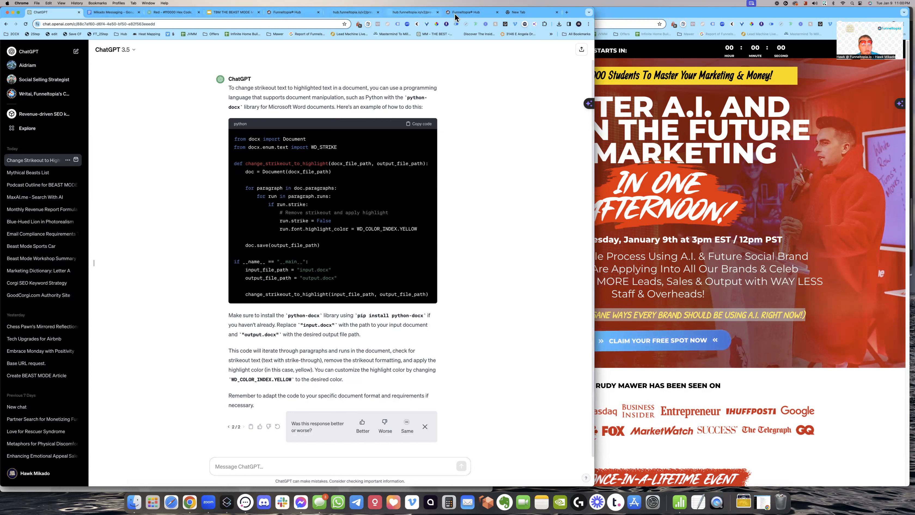
click(301, 14)
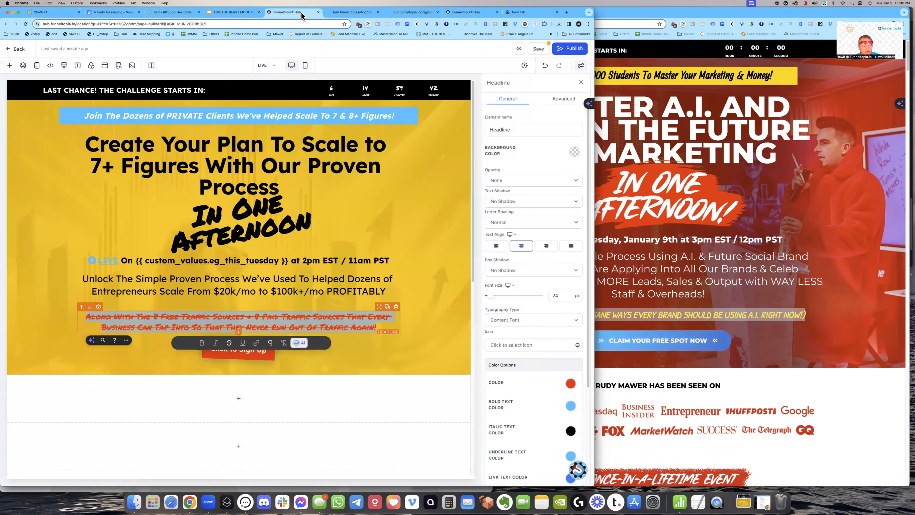
click(64, 65)
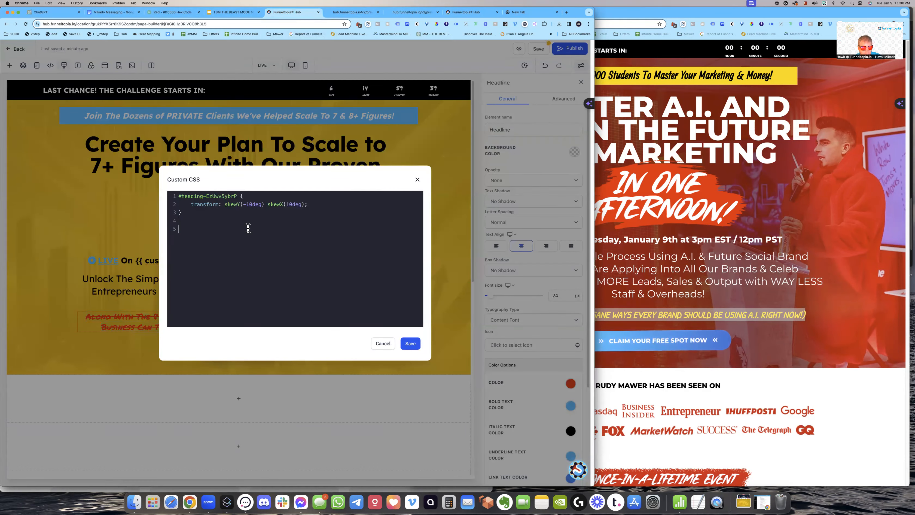
key(ctrl+v)
click(410, 343)
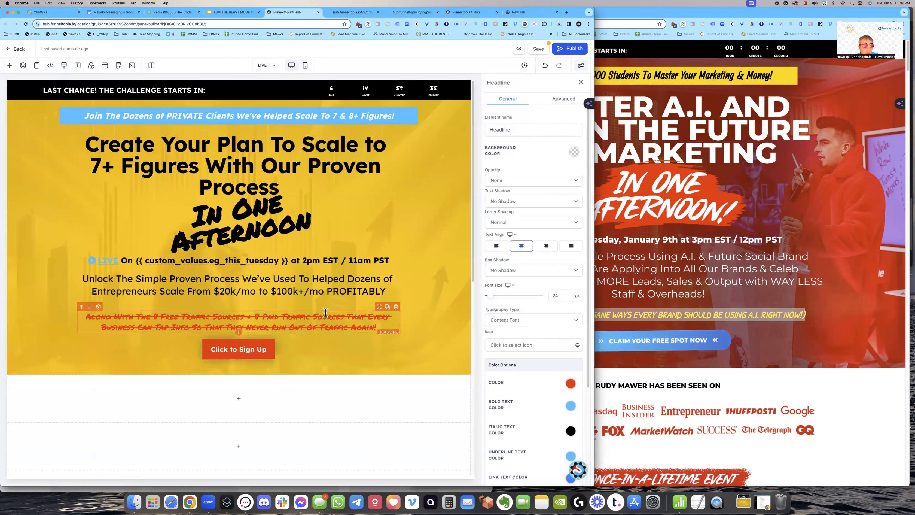
- Delete the pasted Python code from the page's custom CSS
click(64, 66)
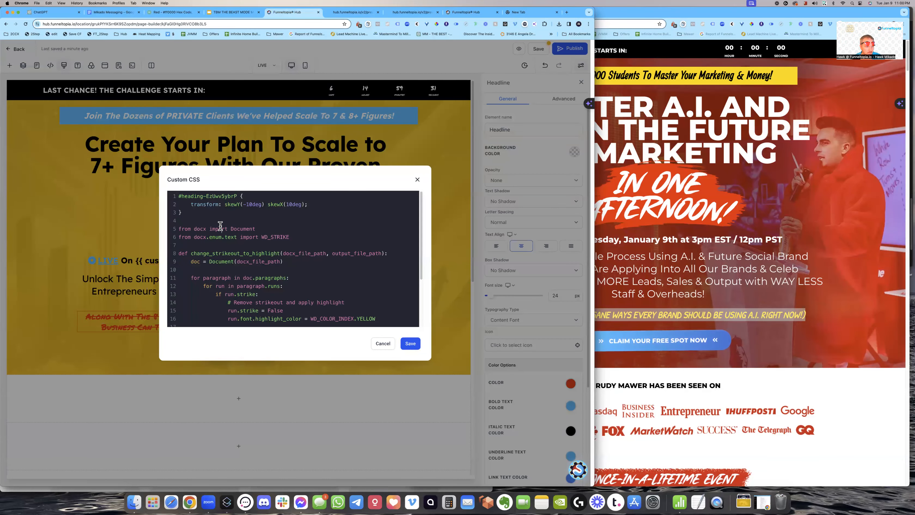
key(shift+super+Down)
key(BackSpace)
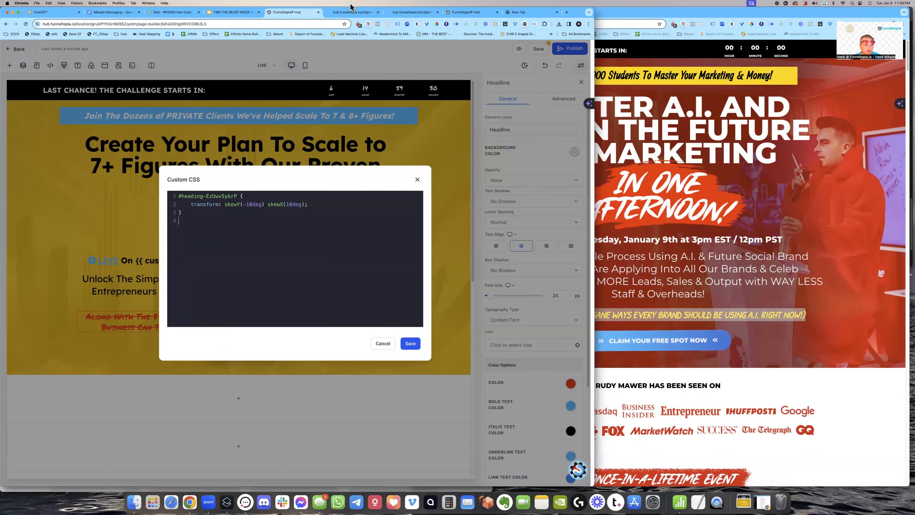
- Switch to ChatGPT and begin a follow-up message reading "This should be CSS and targets all"
click(353, 14)
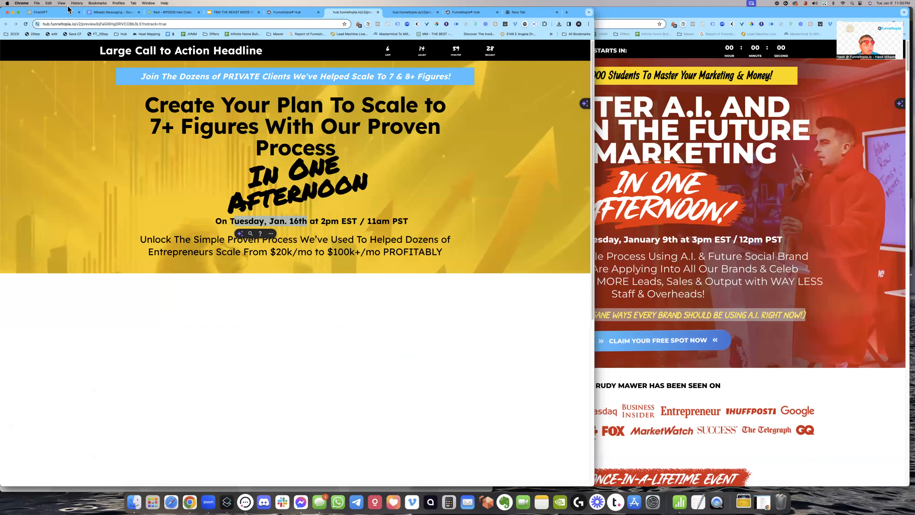
click(51, 16)
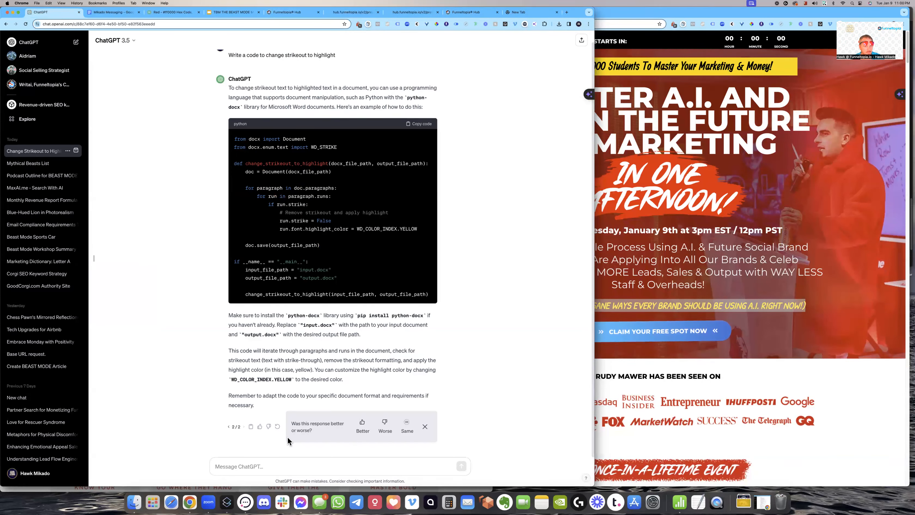
click(263, 466)
text(wir)
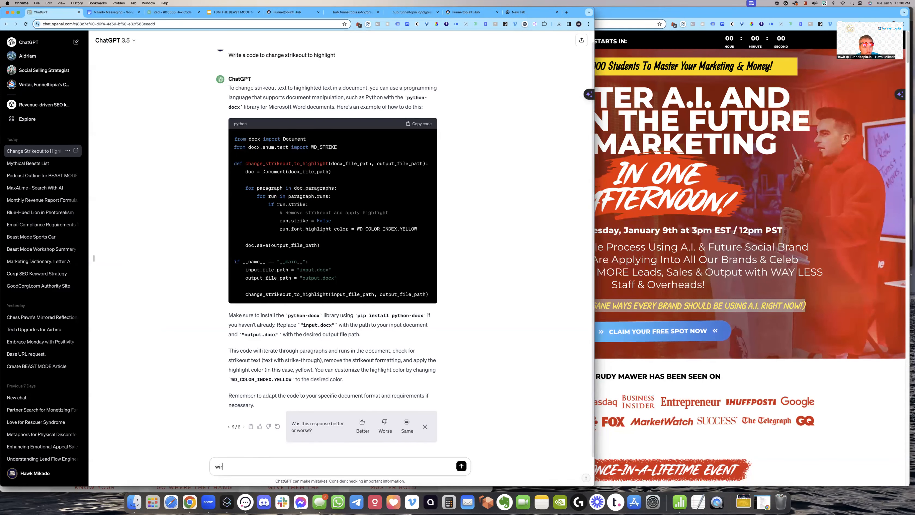
key(BackSpace)
key(BackSpace)
key(BackSpace)
text(This s)
text(hould be CSS and targets all)
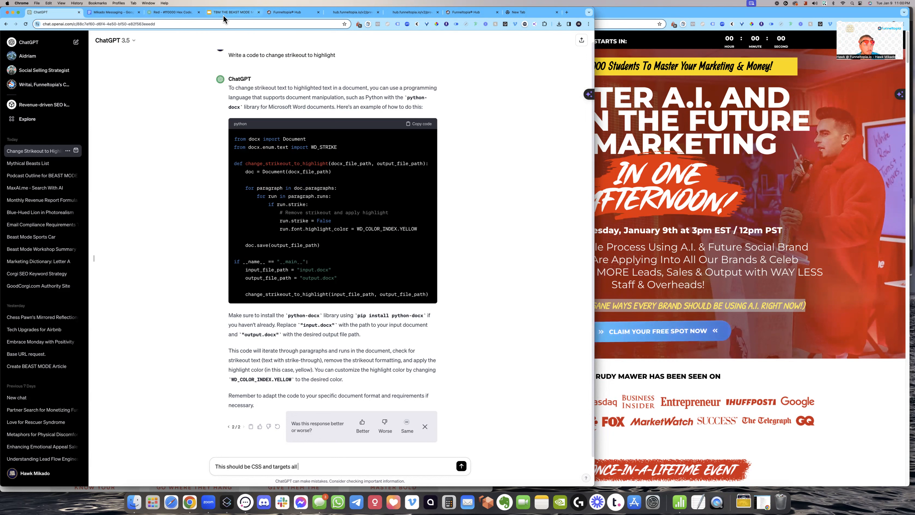
- Switch to the page builder and inspect the struck-through traffic sources headline's HTML to find its heading tag
click(360, 14)
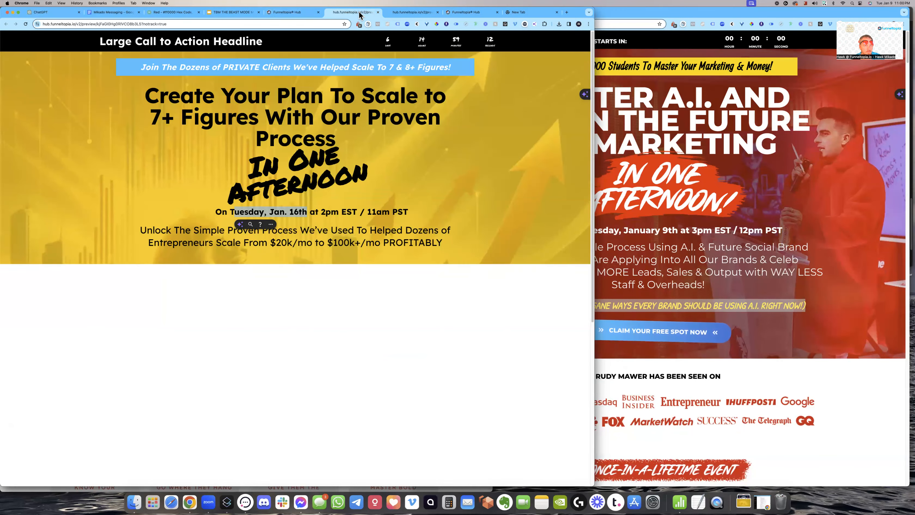
click(292, 14)
click(314, 99)
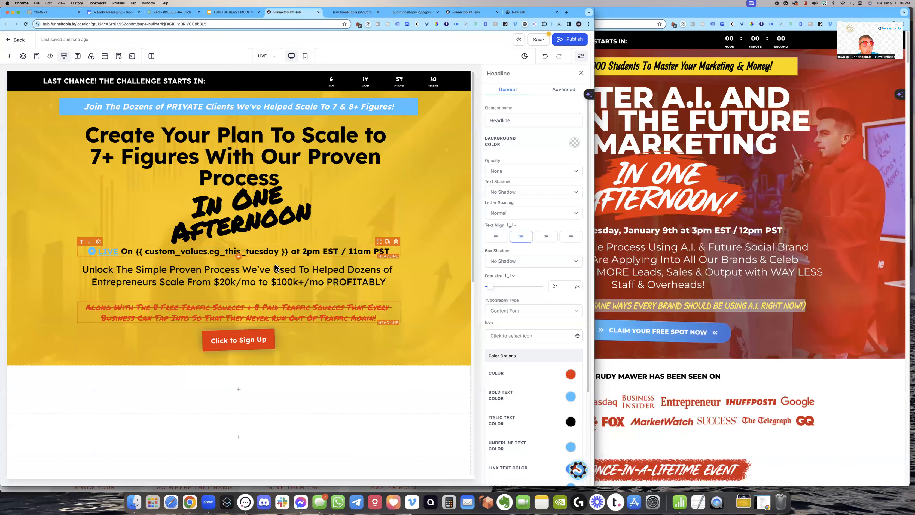
right_click(260, 318)
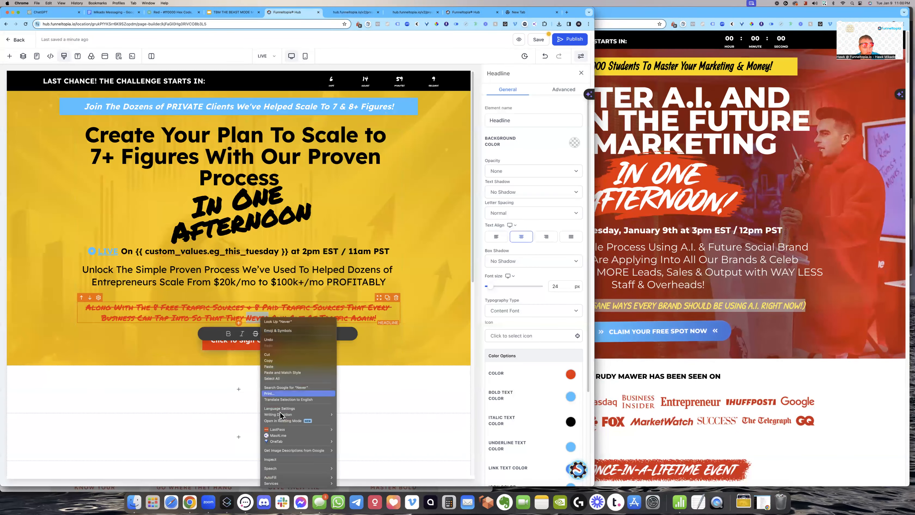
click(271, 459)
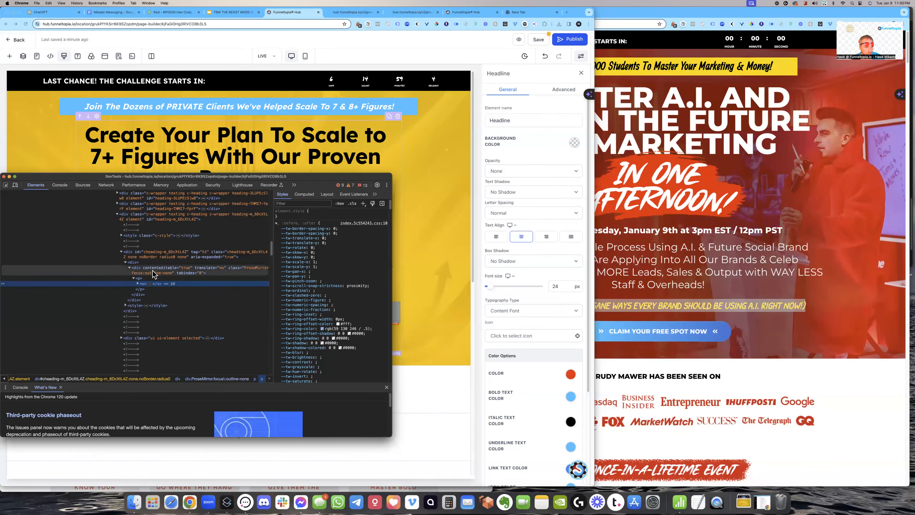
click(205, 254)
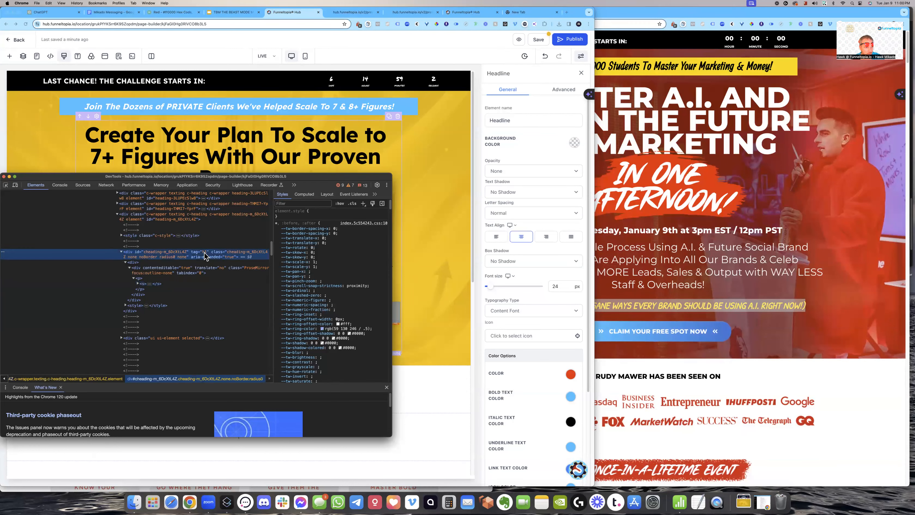
- Complete the pending ChatGPT follow-up with "h1 text elements" and send it
click(69, 12)
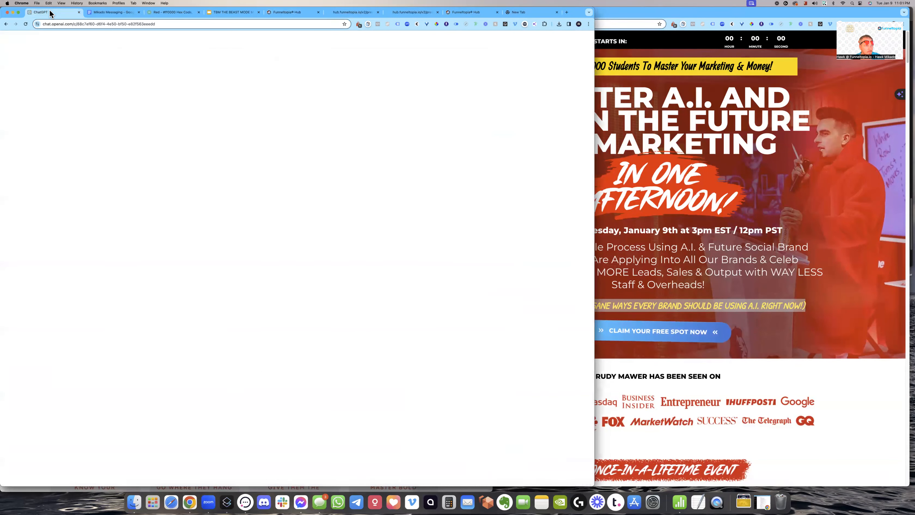
text(h1)
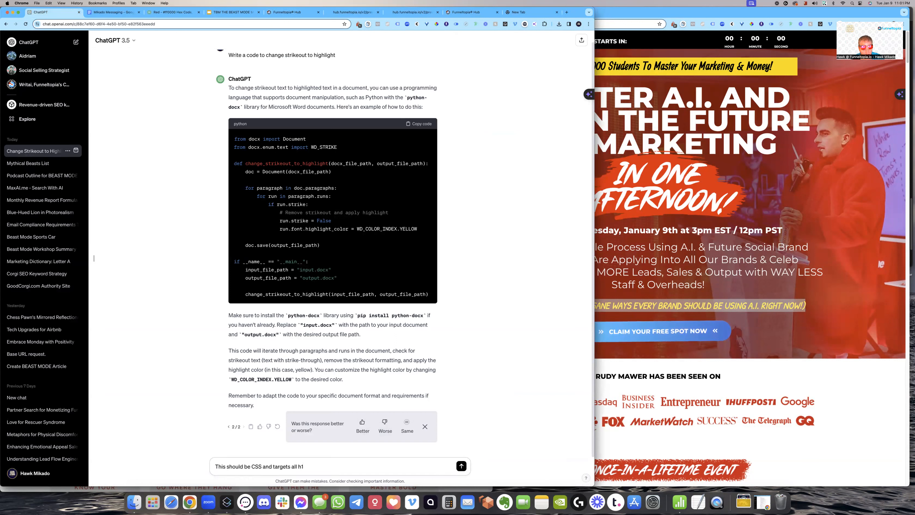
text( text elements)
key(Return)
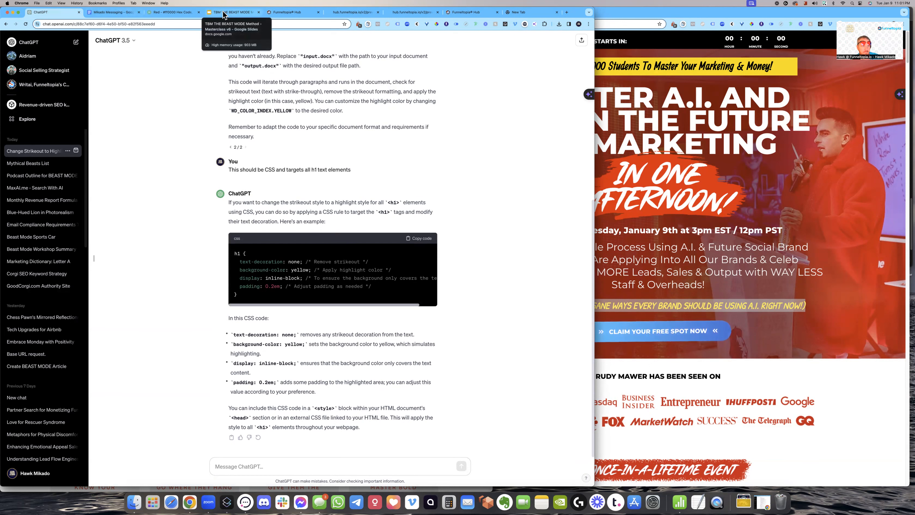
- Replace the Python code in the page's custom CSS with ChatGPT's h1 rule (no text decoration, yellow background, inline-block, 0.2em padding) and save
click(288, 12)
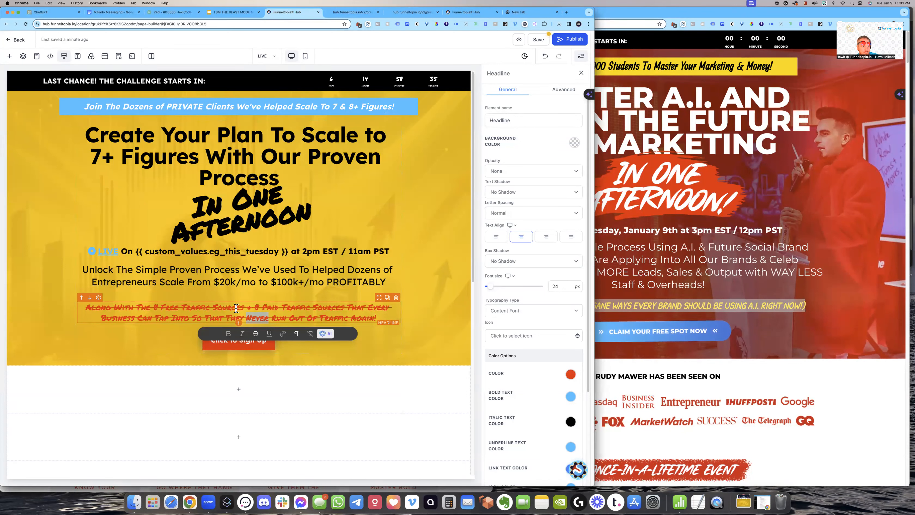
click(62, 56)
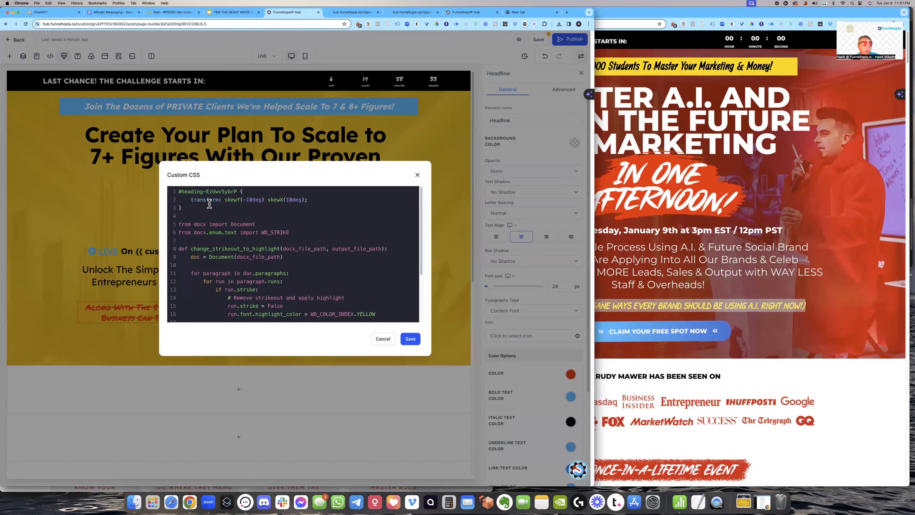
key(super+shift+Down)
text(h1 {   text-decoration: none; /* Remove strikeout */   background-color: yellow; /* Apply highlight color */   display: inline-block; /* To ensure the background only covers the text */   padding: 0.2em; /* Adjust padding as needed */ })
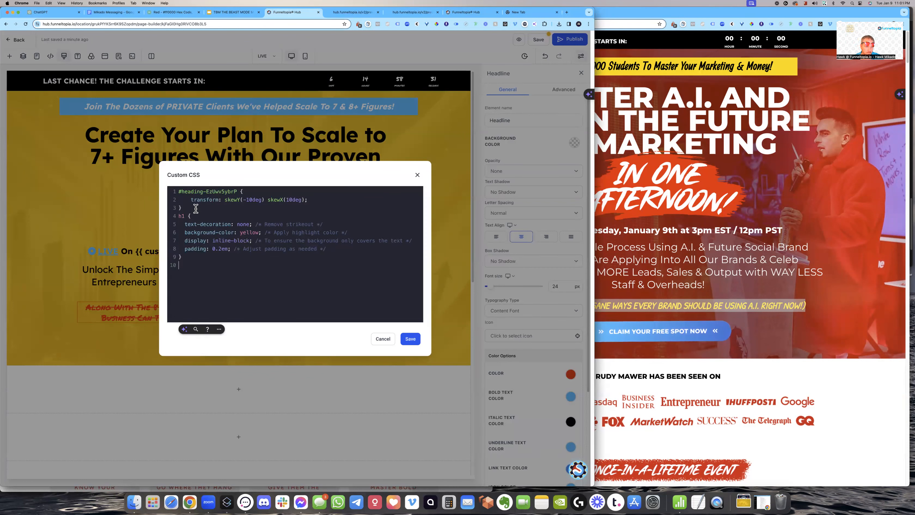
key(Return)
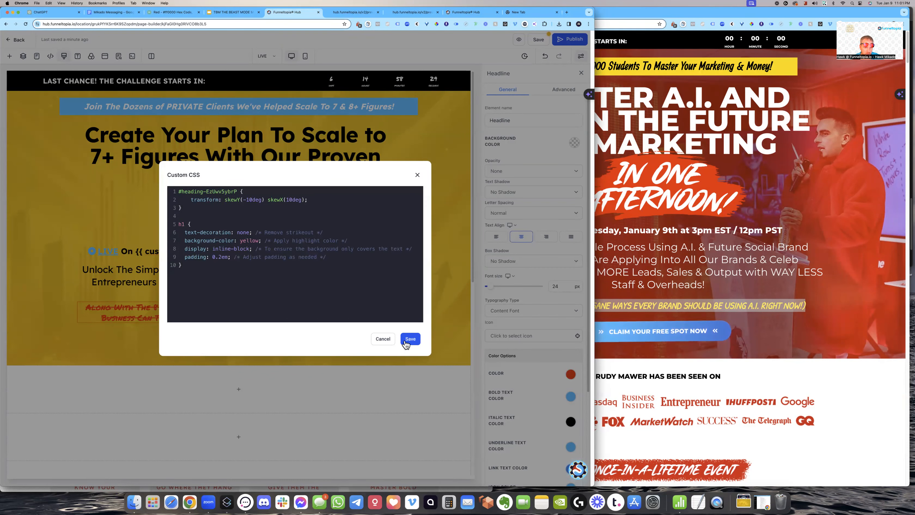
click(406, 343)
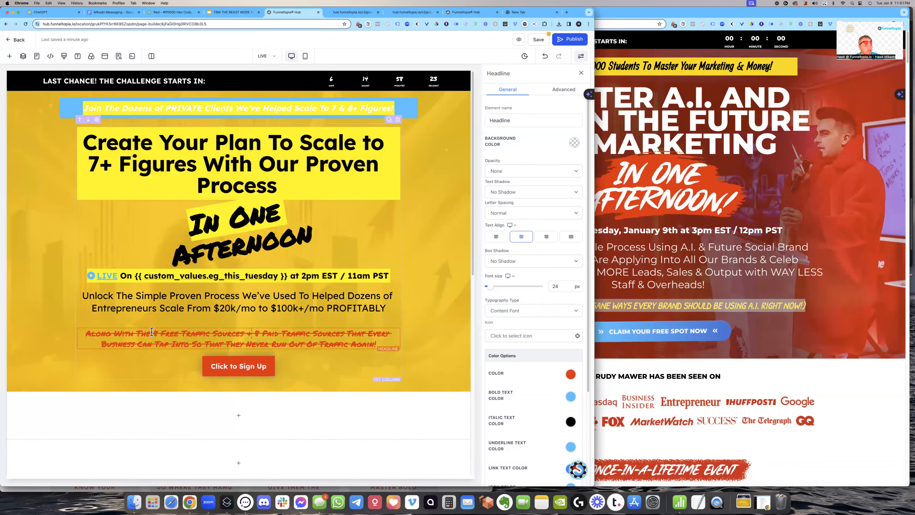
- Remove the entire h1 highlight rule from the page's custom CSS, keeping the skewed heading rule
click(67, 58)
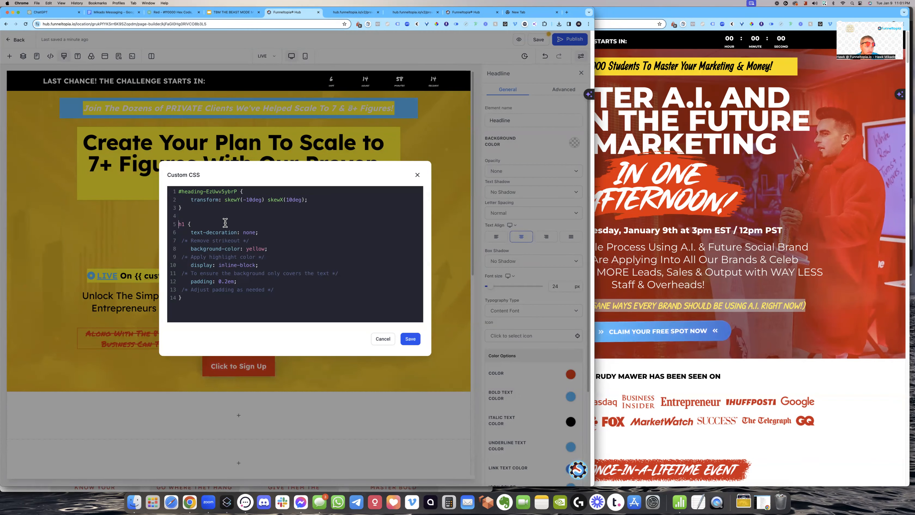
key(super+shift+Down)
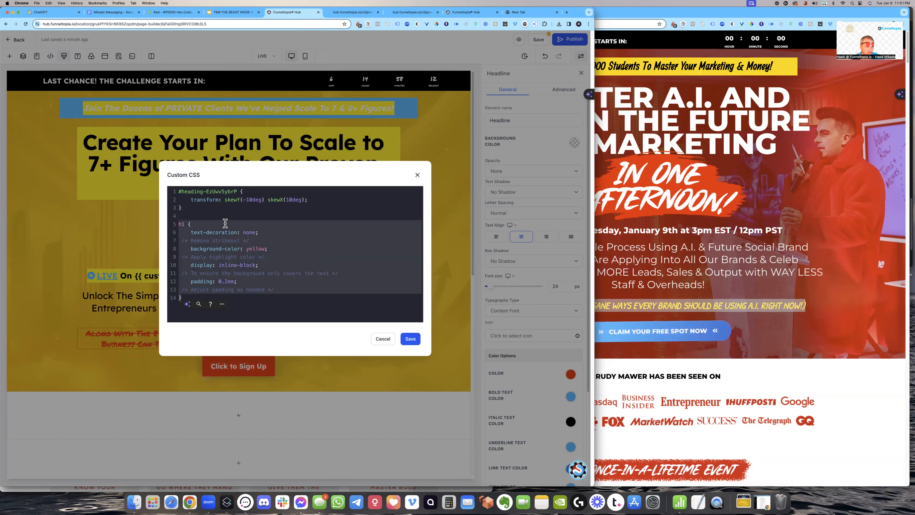
key(BackSpace)
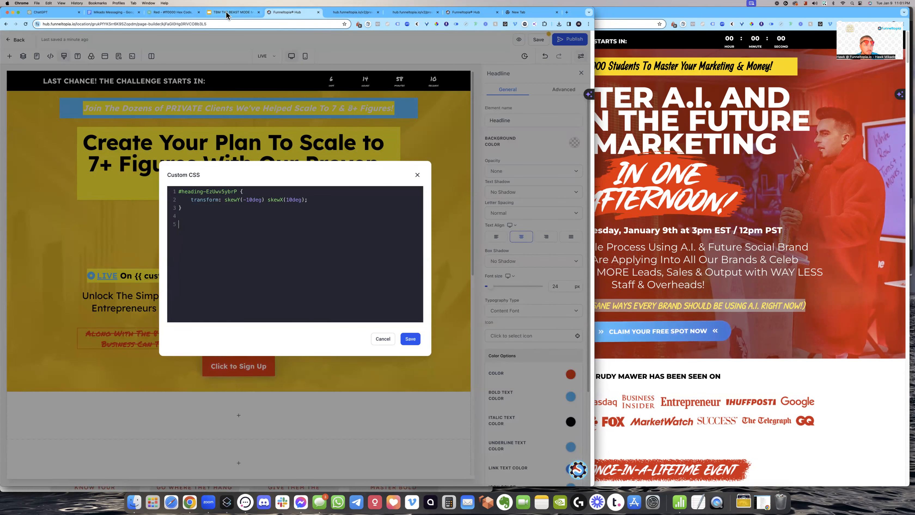
- Ask ChatGPT to make the code "only work IF the h1 element has strikethrough"
click(58, 12)
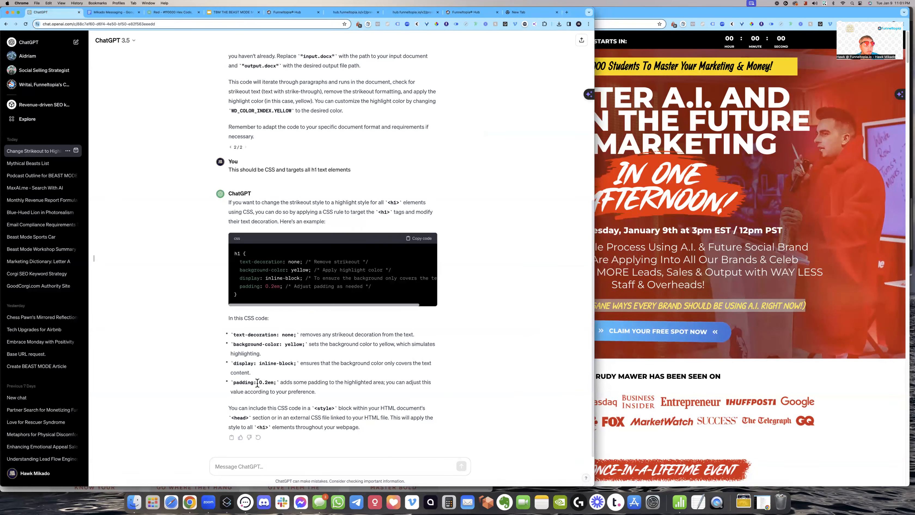
click(263, 470)
text(only work IF the h1 element is strik)
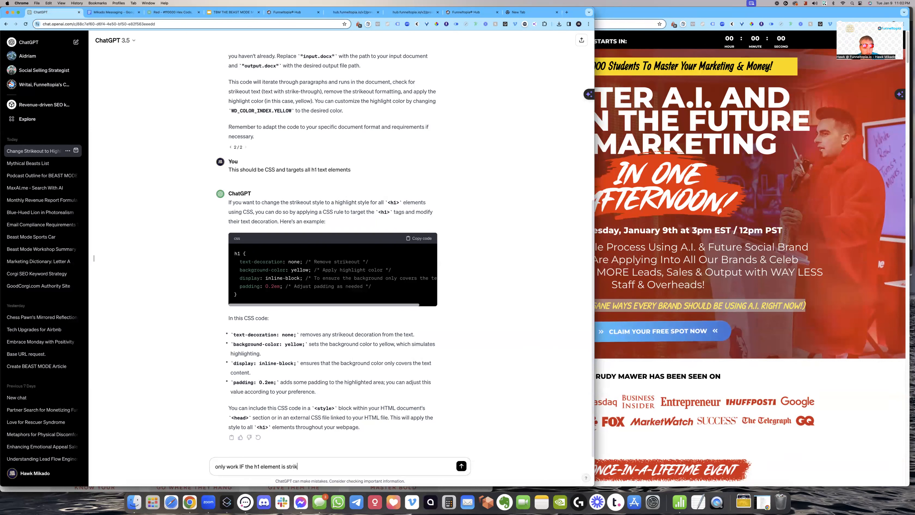
key(BackSpace)
key(BackSpace)
key(BackSpace)
key(BackSpace)
key(BackSpace)
key(BackSpace)
key(BackSpace)
key(BackSpace)
text(has strikethrough)
key(Return)
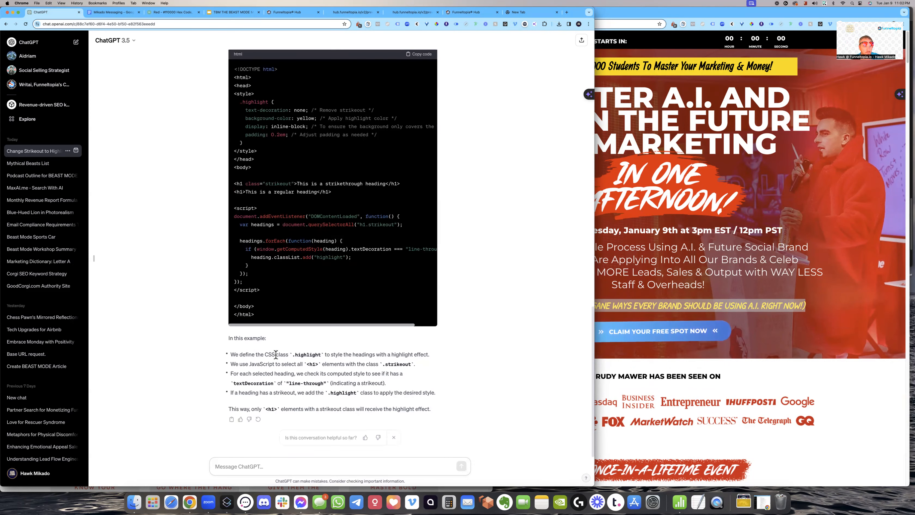
- Copy the script block and the .highlight CSS rule separately from ChatGPT's strikeout example
scroll(285, 313, up, 2)
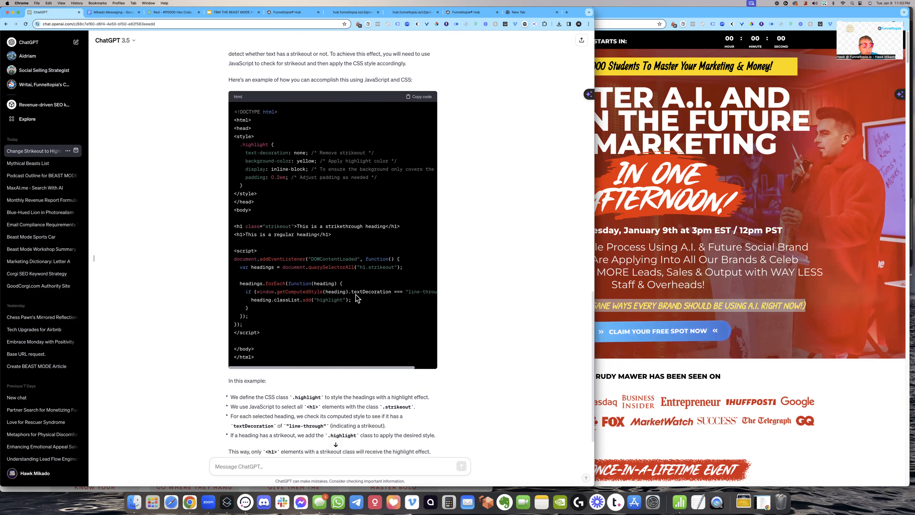
scroll(288, 287, down, 1)
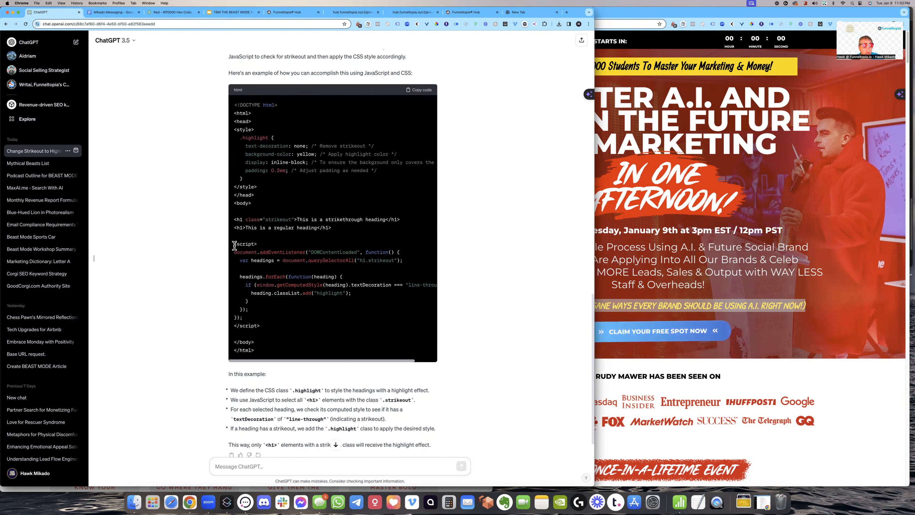
drag(234, 244, 276, 326)
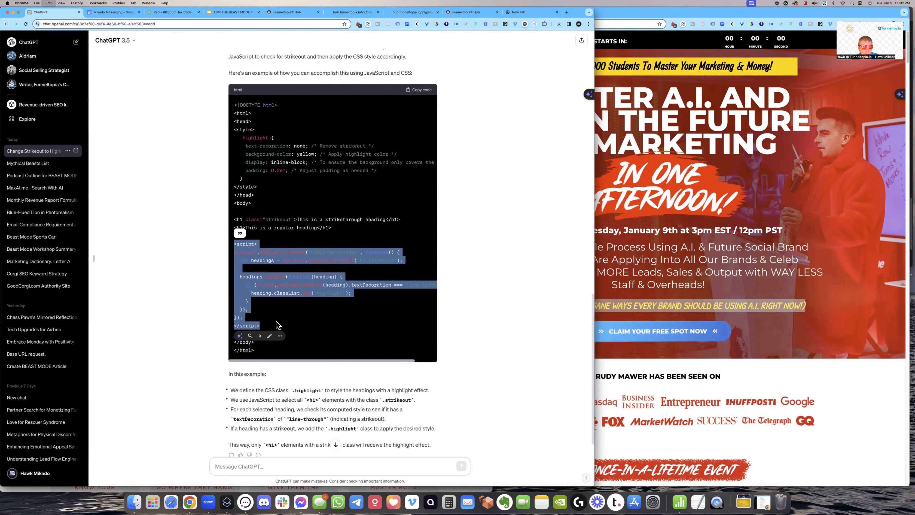
drag(257, 179, 227, 144)
key(super+c)
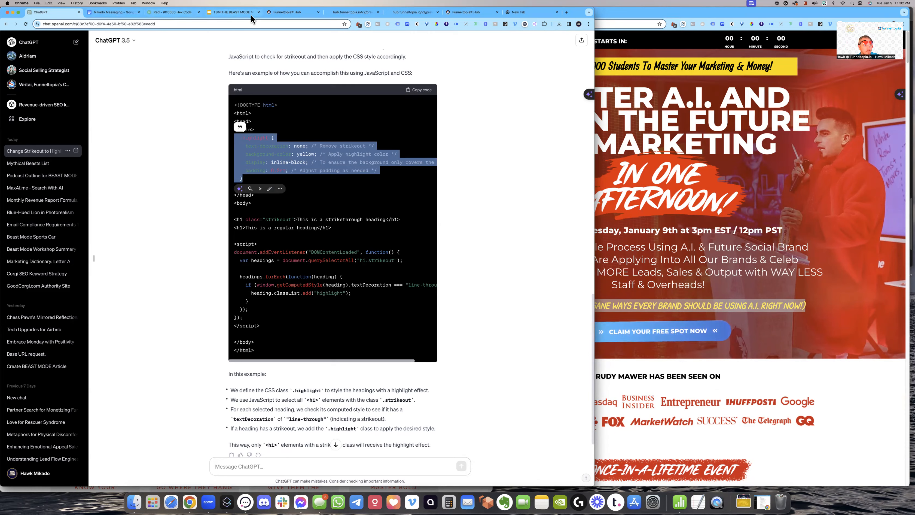
- Switch to the Funneltopia page builder, add the .highlight rule below the skewed heading rule in the page's custom CSS, and save
click(302, 14)
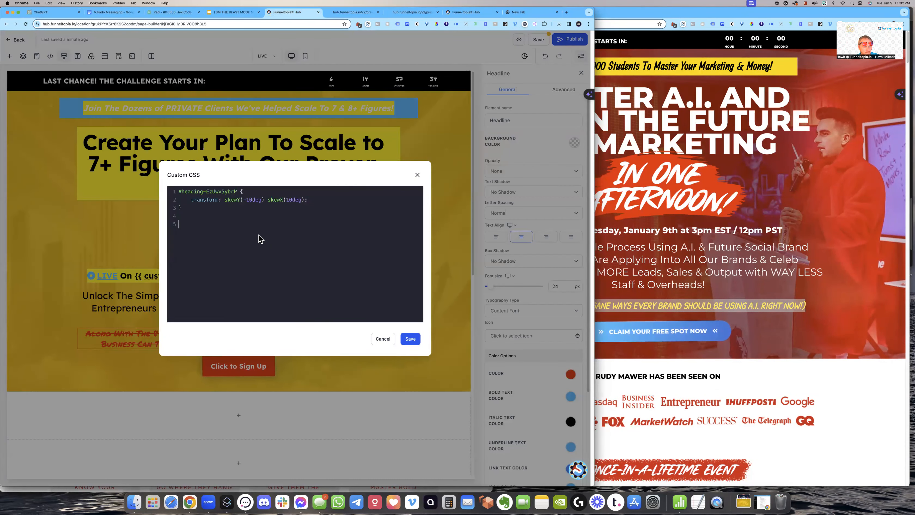
key(super+v)
click(410, 339)
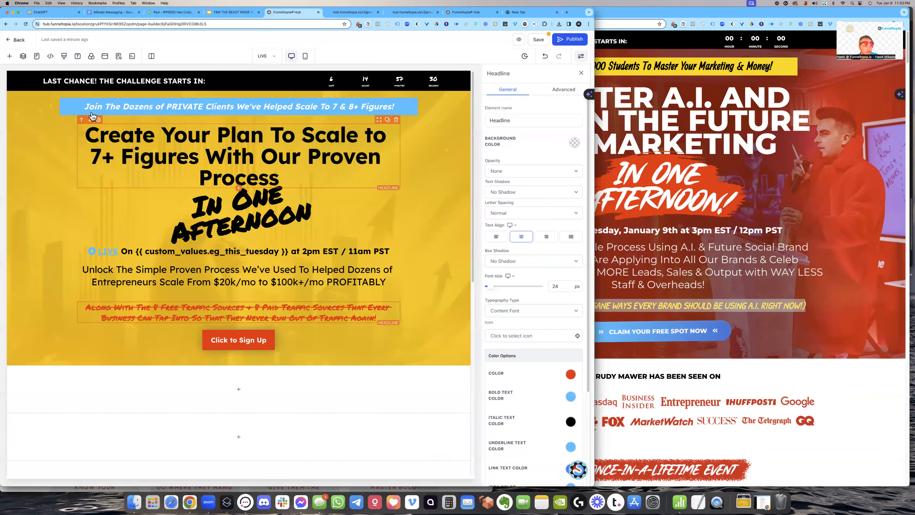
- Insert ChatGPT's h1 strikeout detection script into the page's footer tracking code and save it
click(50, 58)
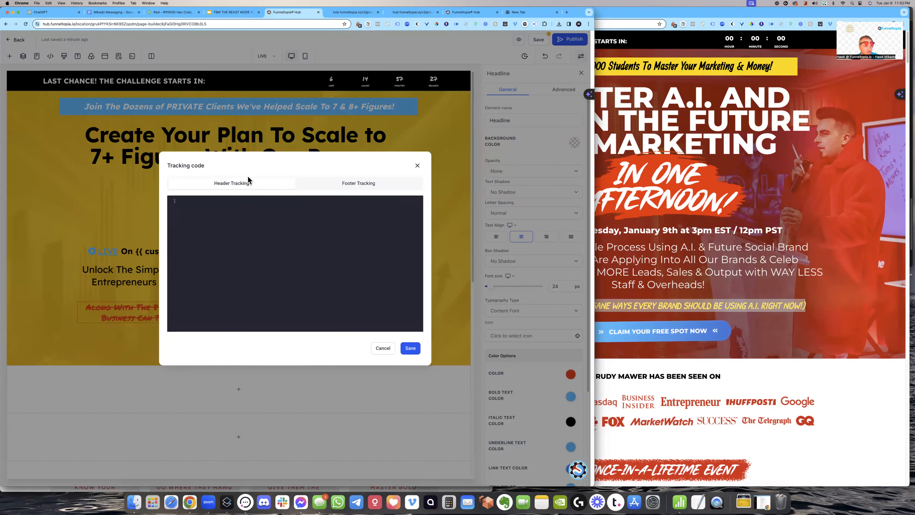
click(313, 188)
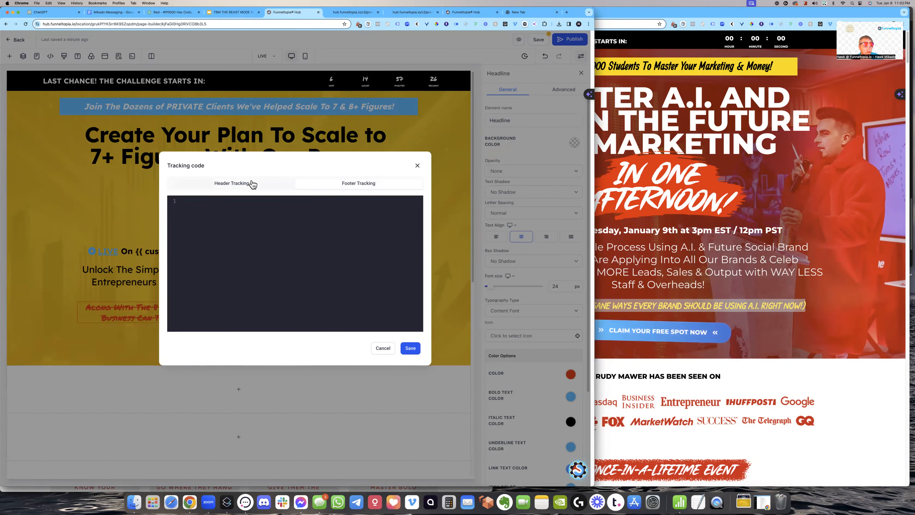
click(267, 213)
text(<script> document.addEventListener("DOMContentLoaded", function() {   var headings = document.querySelectorAll("h1.strikeout");    headings.forEach(function(heading) {     if (window.getComputedStyle(heading).textDecoration === "line-through") {       heading.classList.add("highlight");     }   }); }); </script>)
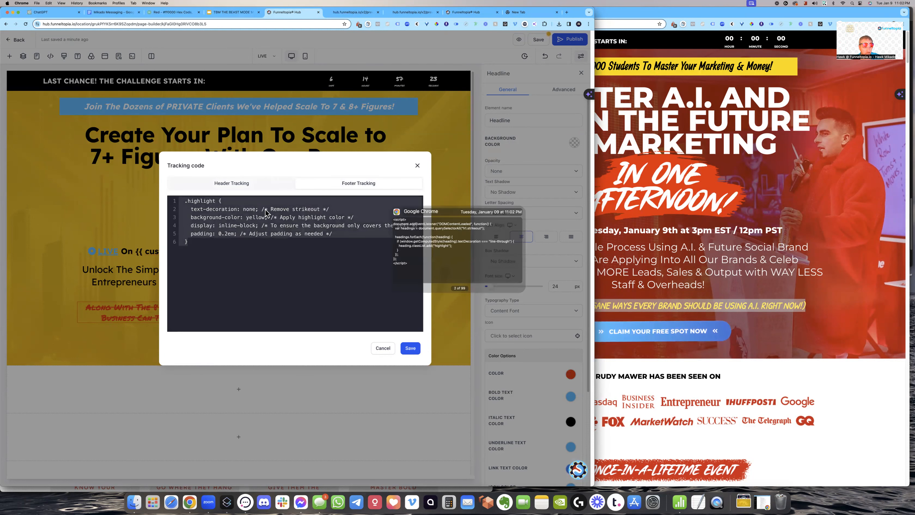
click(414, 346)
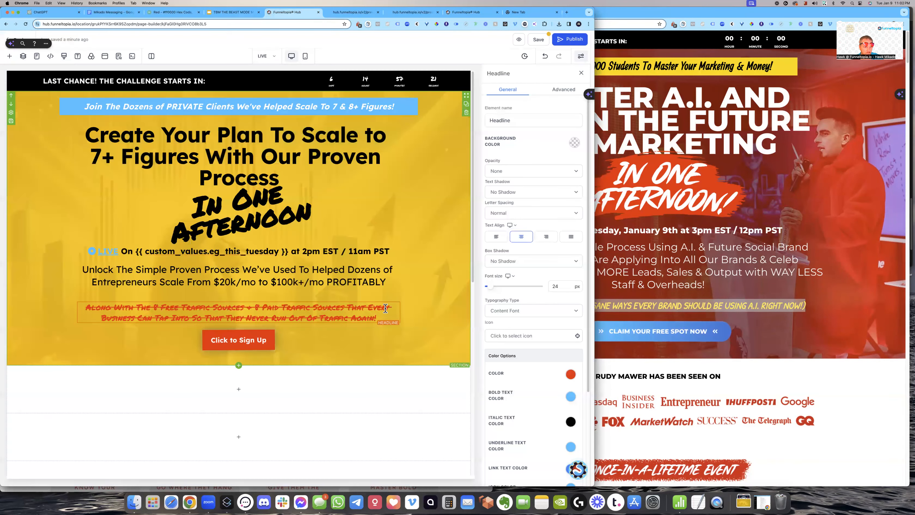
- Save the landing page, open its preview in a new tab, and return to the page builder
click(538, 40)
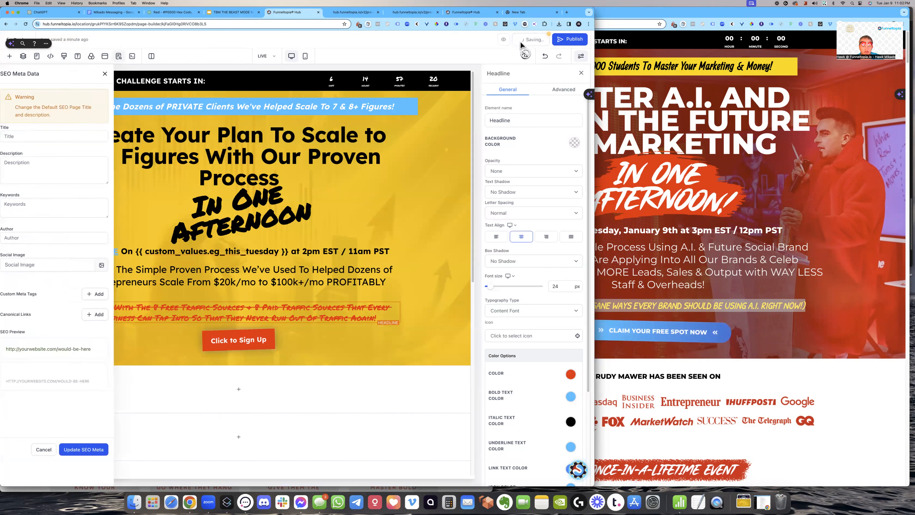
click(506, 39)
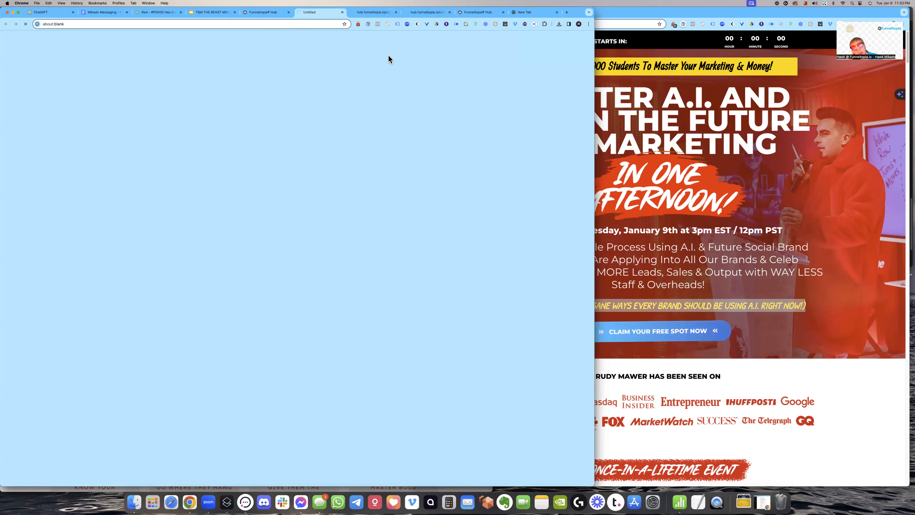
click(257, 12)
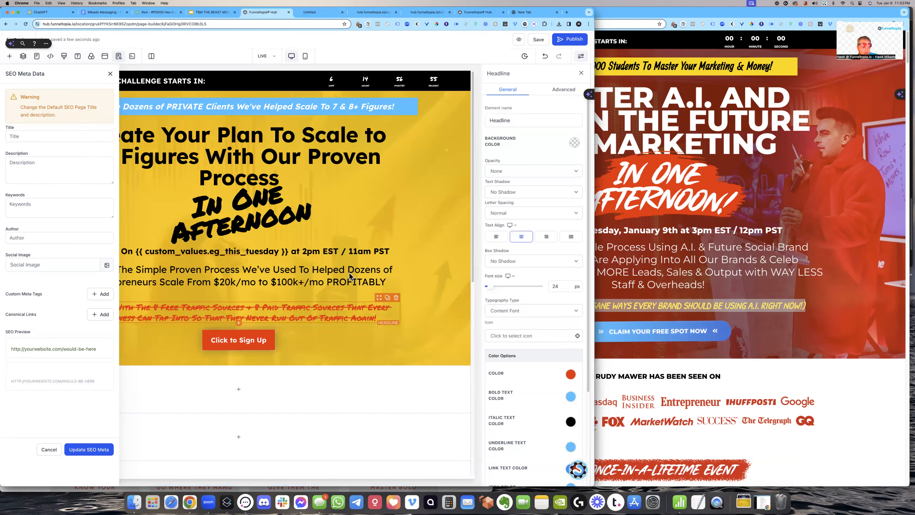
- Remove the strikethrough from the traffic sources headline above the sign-up button
click(242, 324)
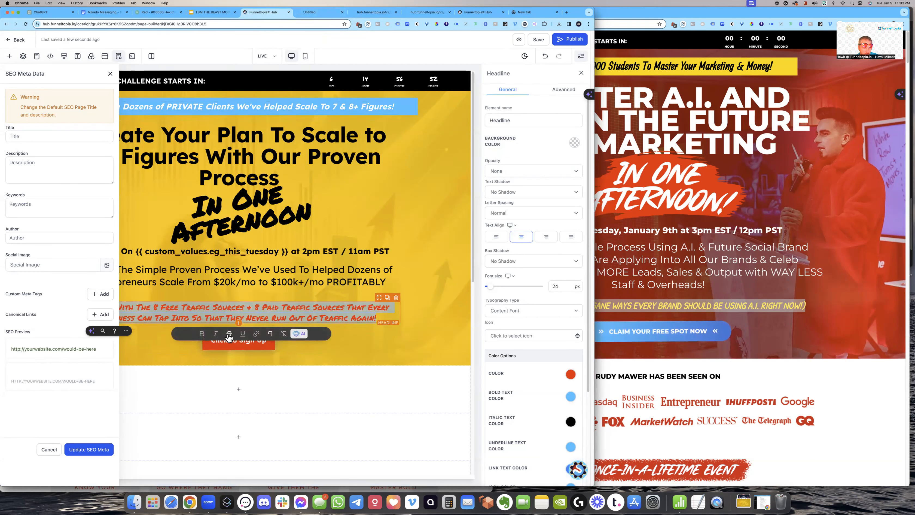
click(396, 315)
click(396, 315)
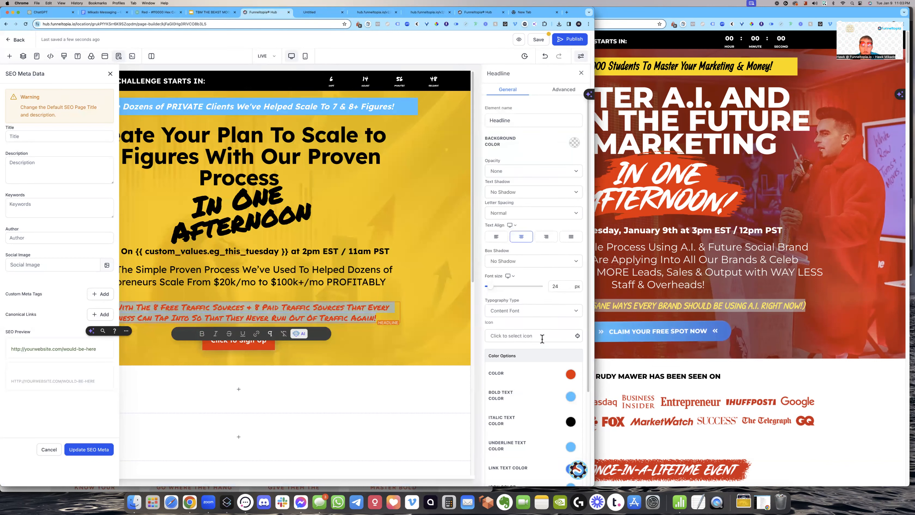
- Set the traffic sources headline's text color and bold text color to black, and dismiss the SEO Meta Data settings
click(574, 143)
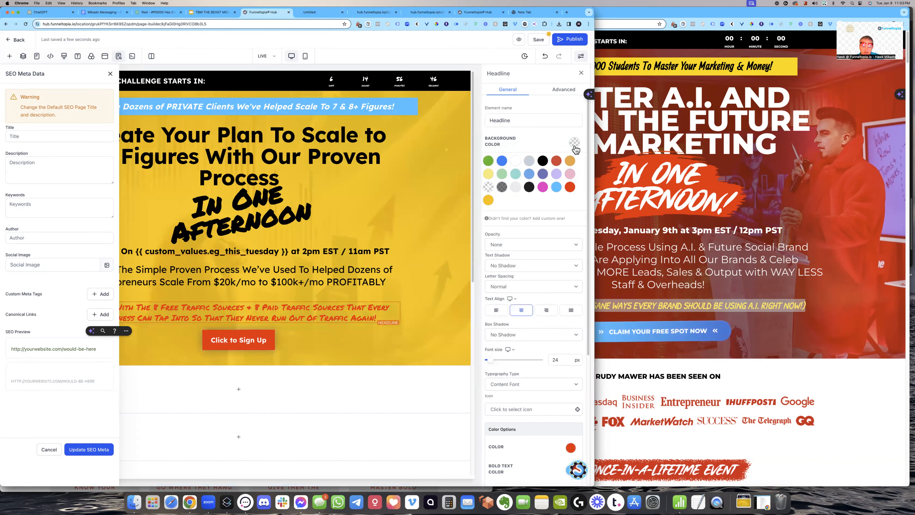
click(574, 143)
scroll(524, 202, down, 4)
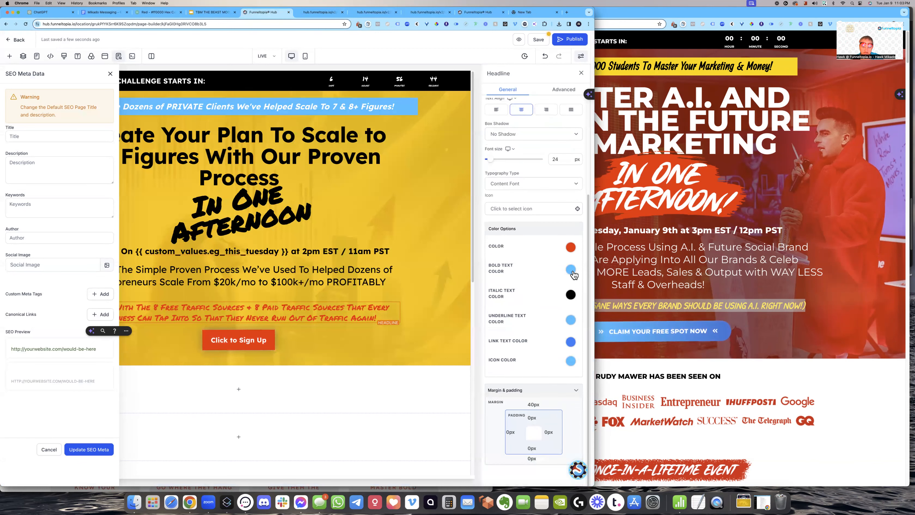
click(570, 247)
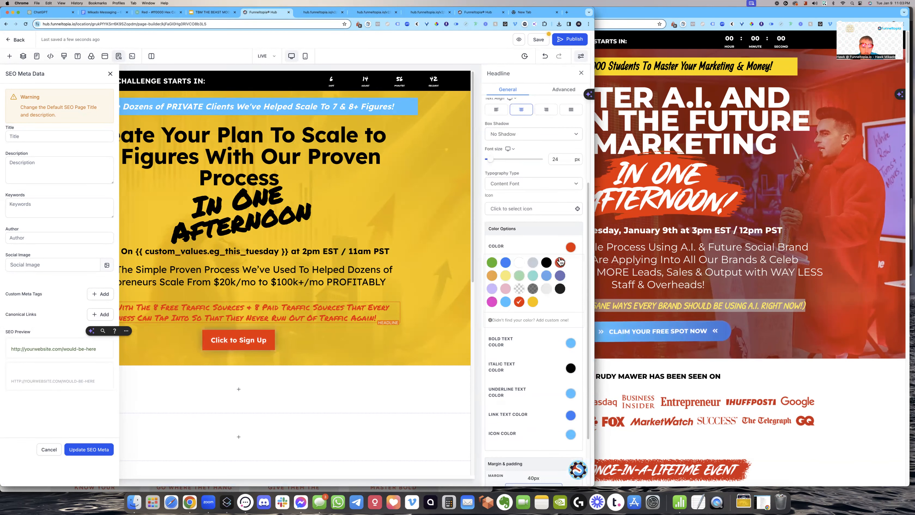
click(546, 263)
triple_click(340, 309)
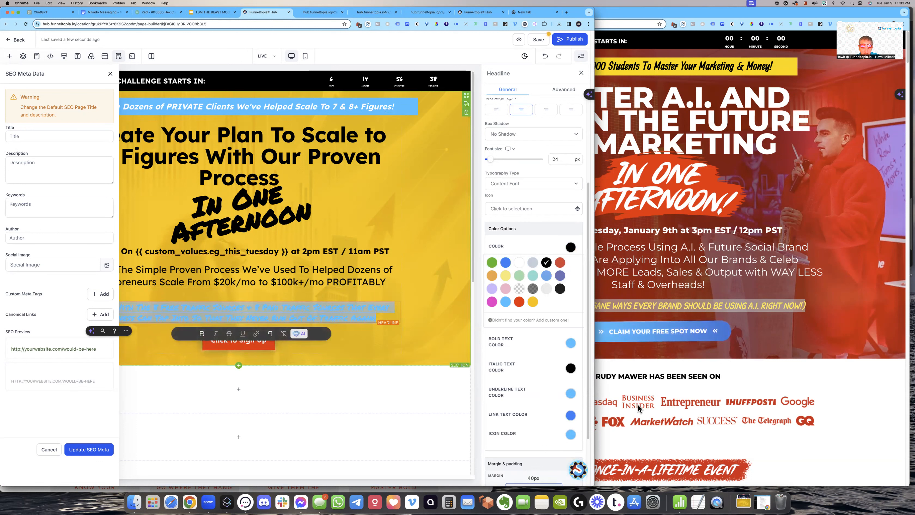
click(571, 343)
click(546, 359)
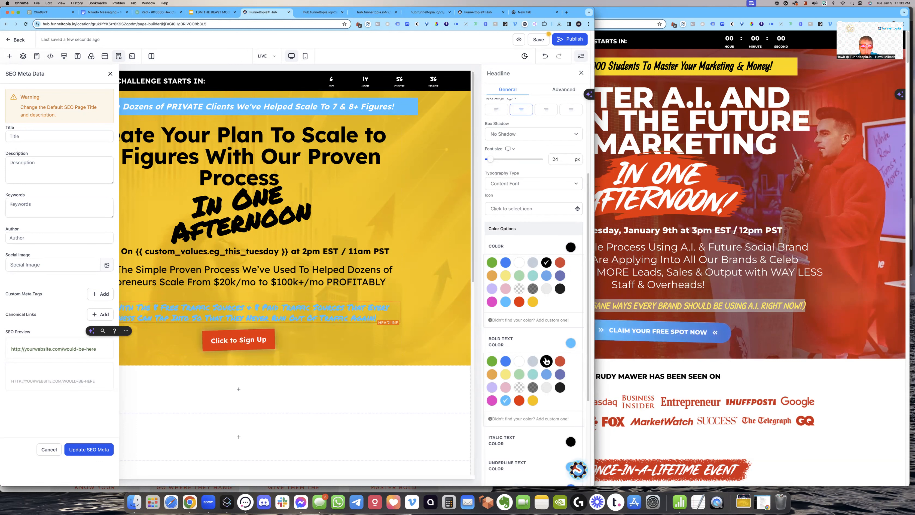
click(371, 334)
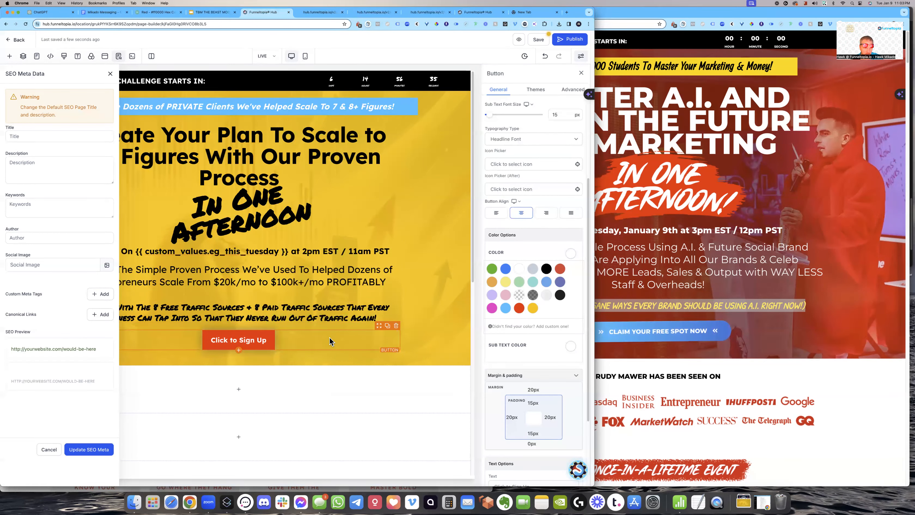
click(110, 74)
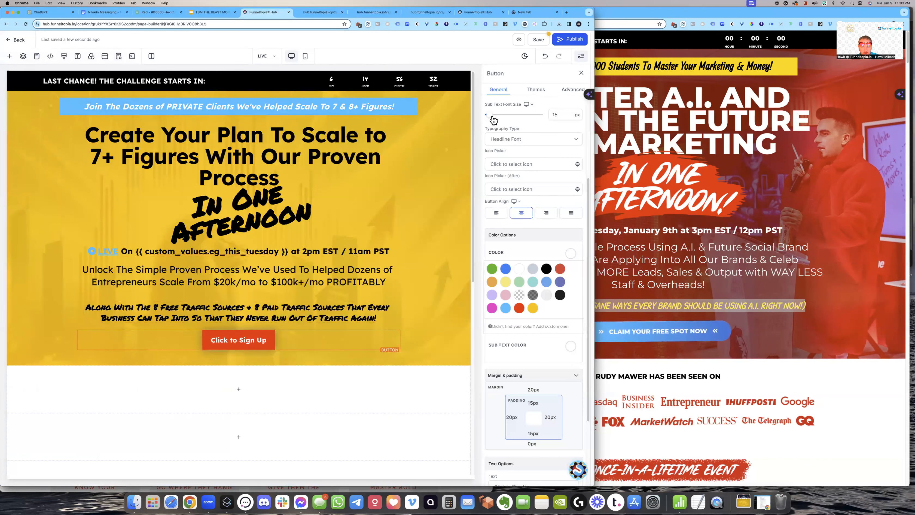
- Try a 20px vertical space on the "Click to Sign Up" button, then set it back to Inherit
click(568, 92)
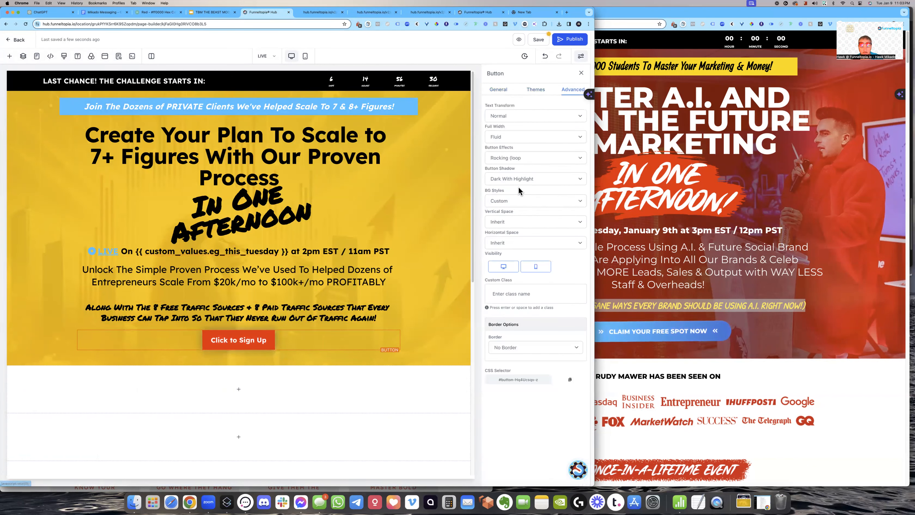
click(516, 200)
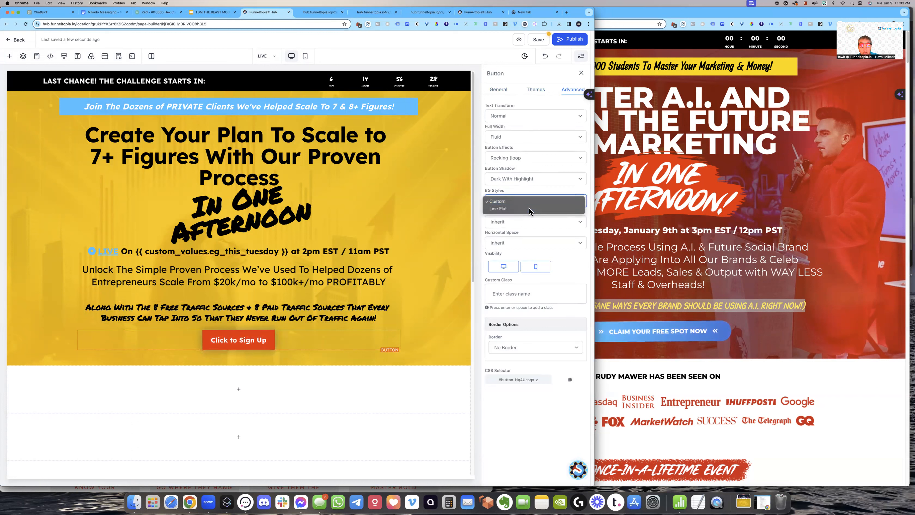
click(529, 208)
click(526, 198)
click(528, 199)
click(531, 222)
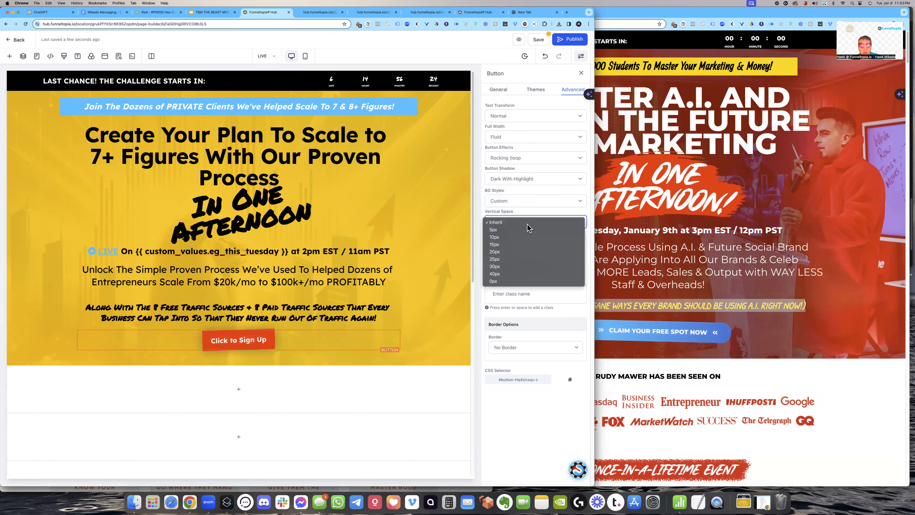
click(524, 254)
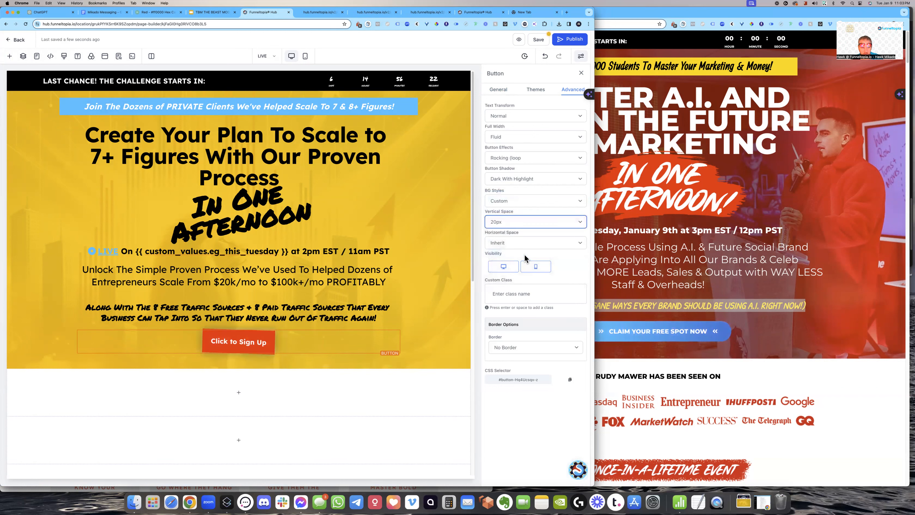
click(513, 221)
click(500, 193)
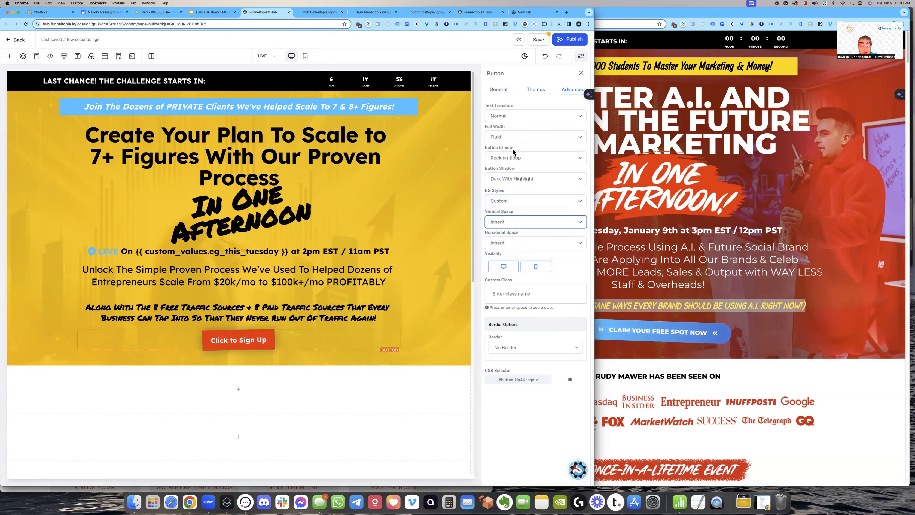
- Add a full border in black to the "Click to Sign Up" button
click(528, 344)
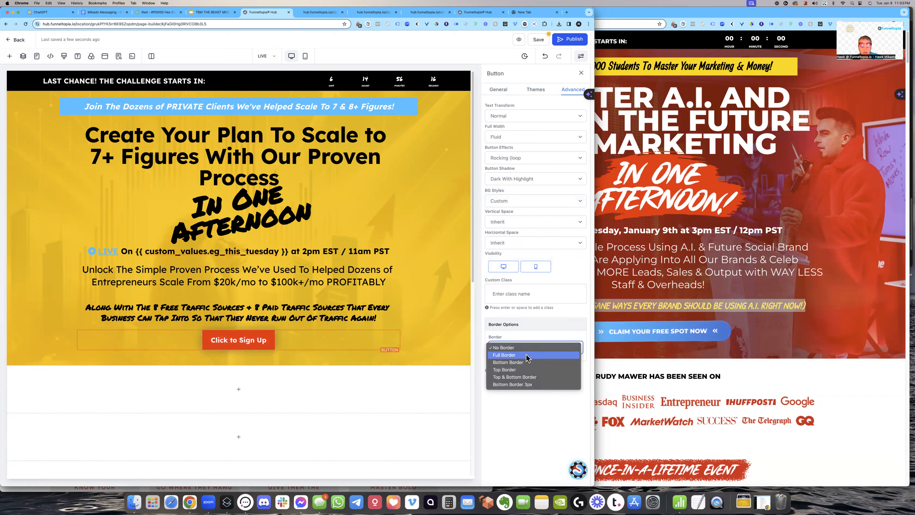
click(527, 356)
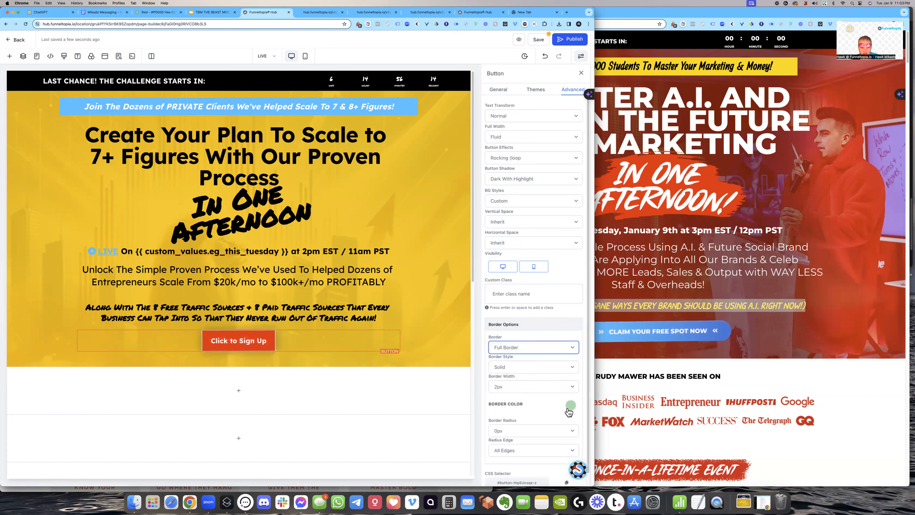
click(572, 406)
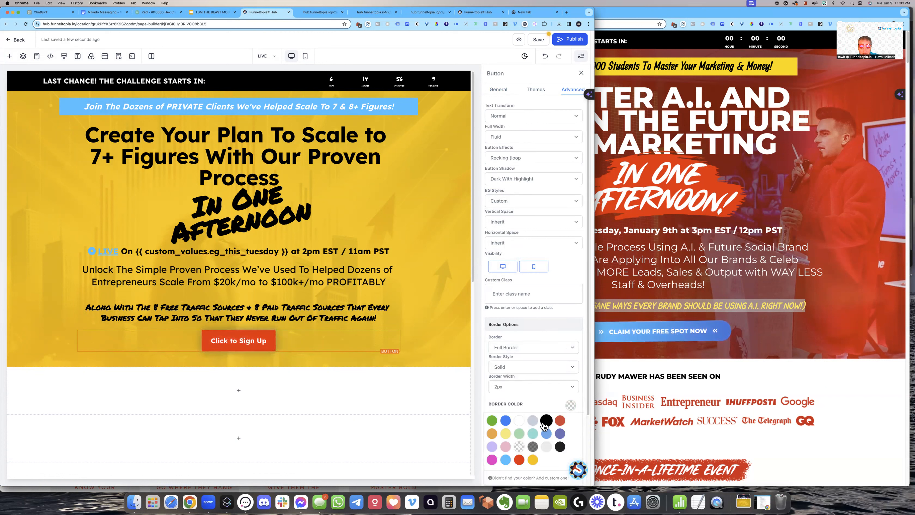
- Try a 10px border width on the sign-up button, return it to 2px, and check the border style options
click(512, 386)
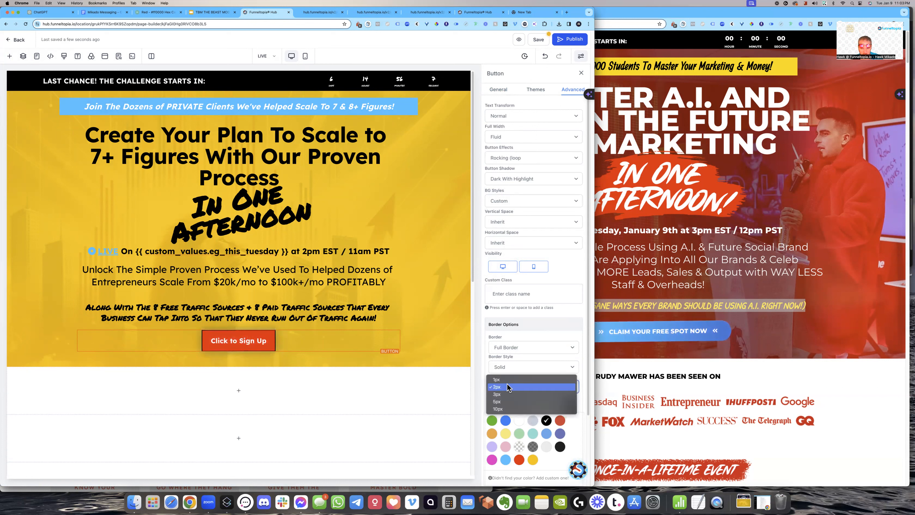
click(509, 409)
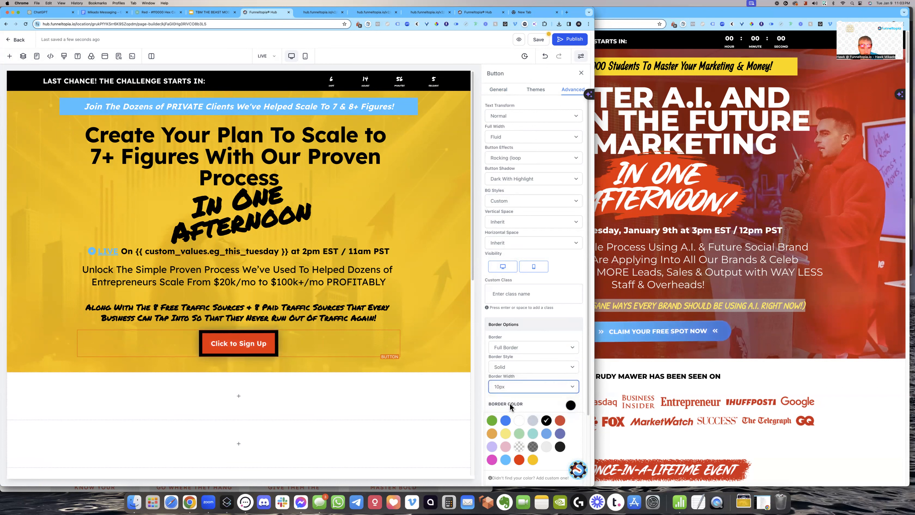
click(511, 387)
click(504, 367)
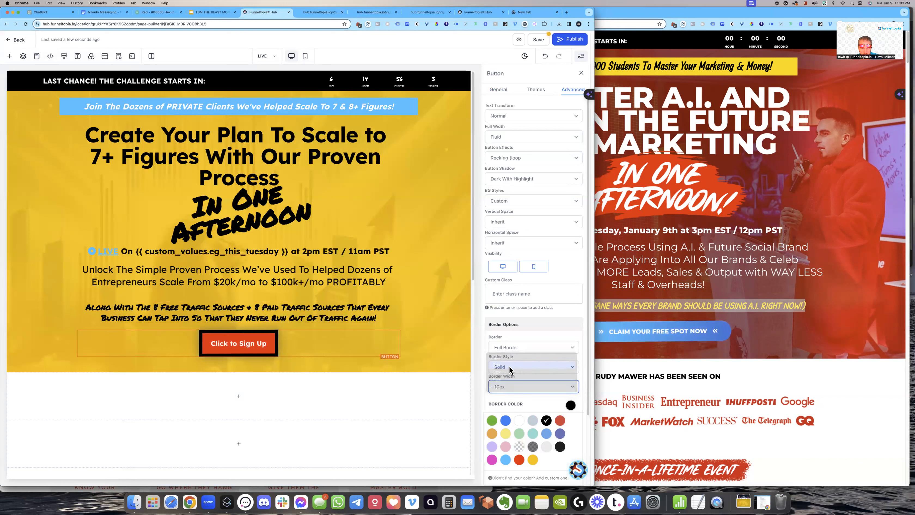
click(522, 367)
click(522, 366)
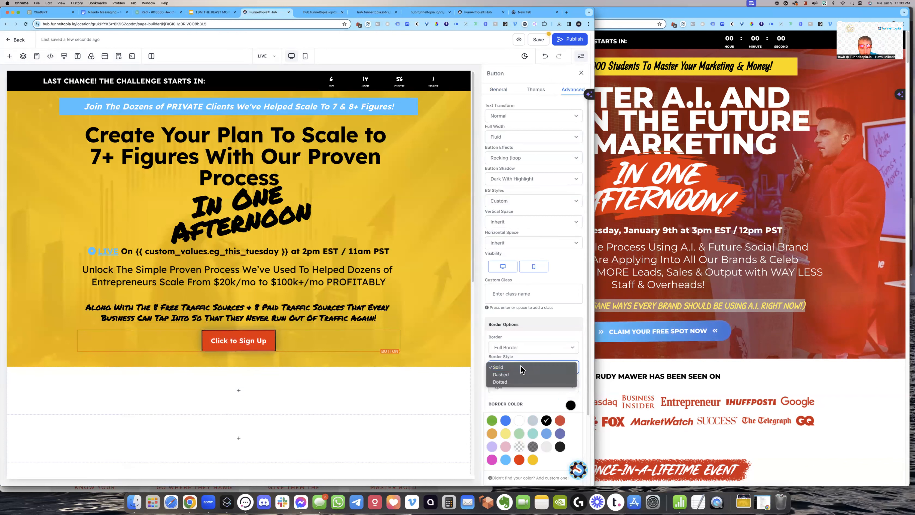
- Try a 75px border radius on the "Click to Sign Up" button, then set it to 50px
scroll(522, 366, down, 3)
click(517, 418)
scroll(518, 433, down, 3)
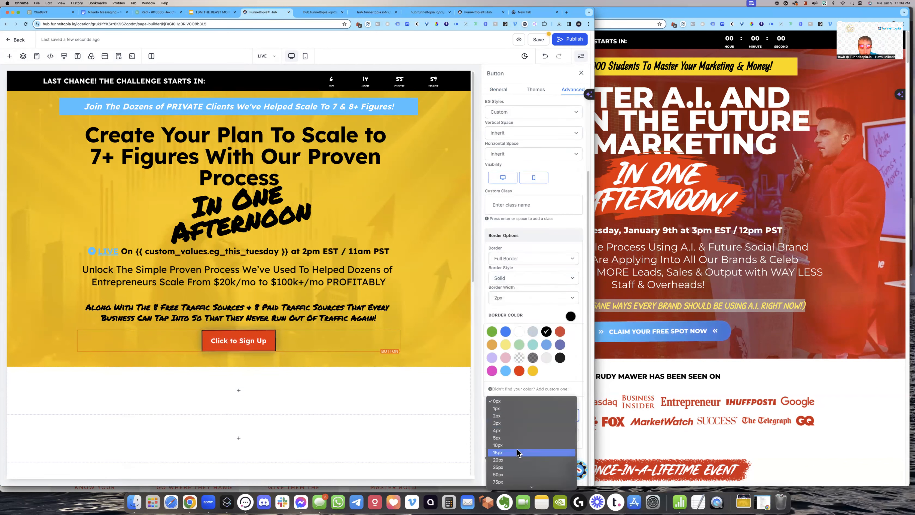
click(511, 461)
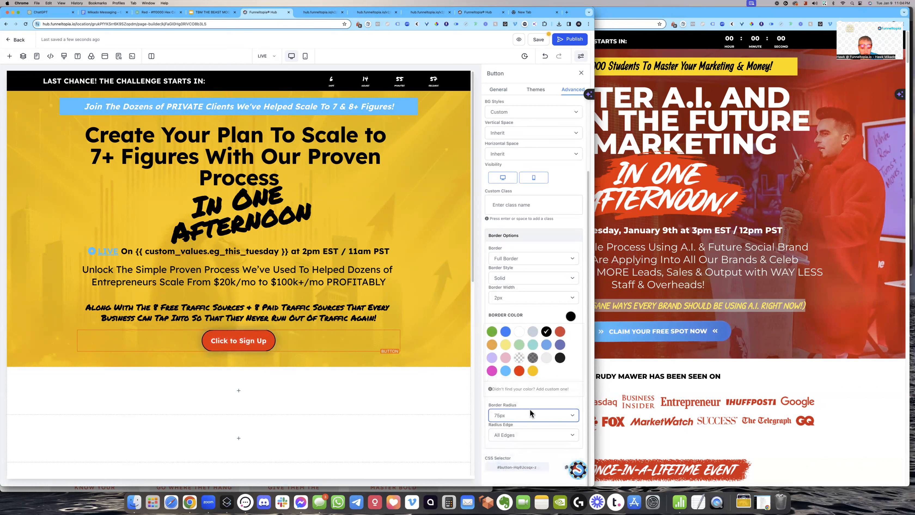
click(522, 415)
click(513, 408)
scroll(504, 252, up, 3)
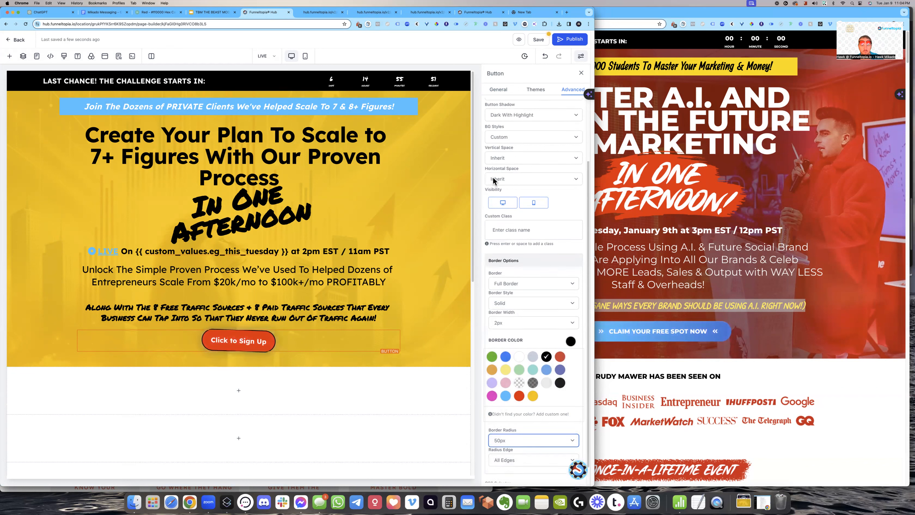
- Add an angle-double-right icon before and an angle-double-left icon after the sign-up button's text
click(503, 90)
scroll(508, 346, down, 5)
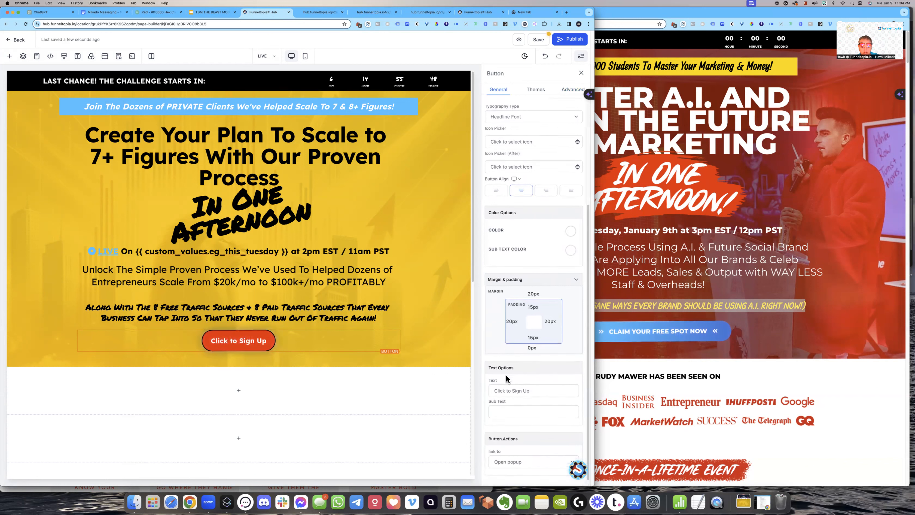
scroll(513, 427, up, 5)
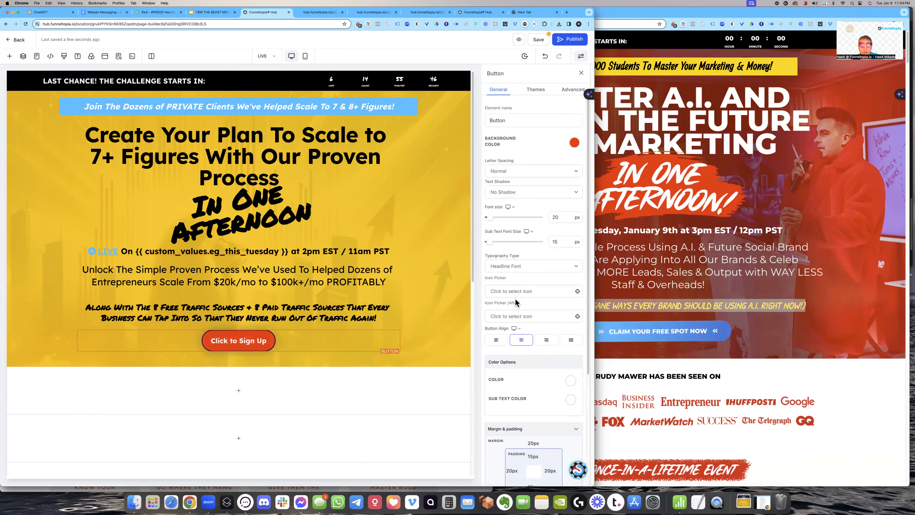
click(513, 291)
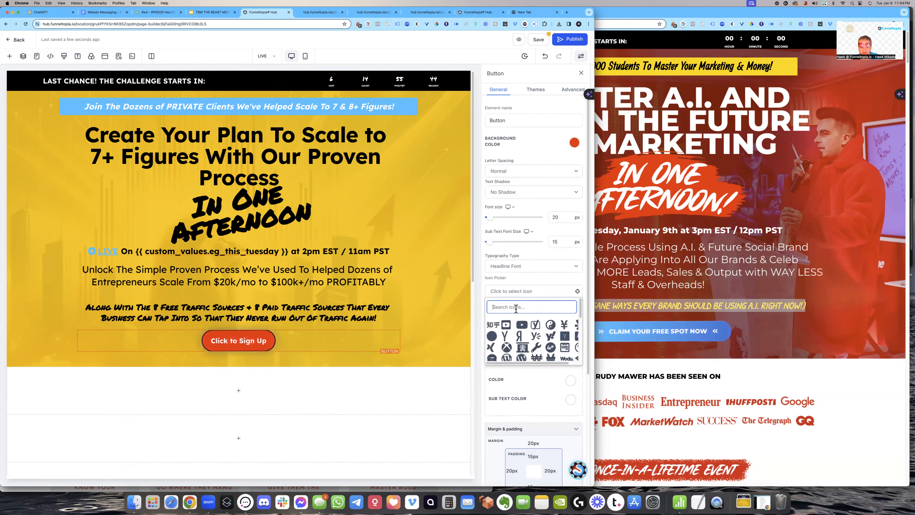
text(double)
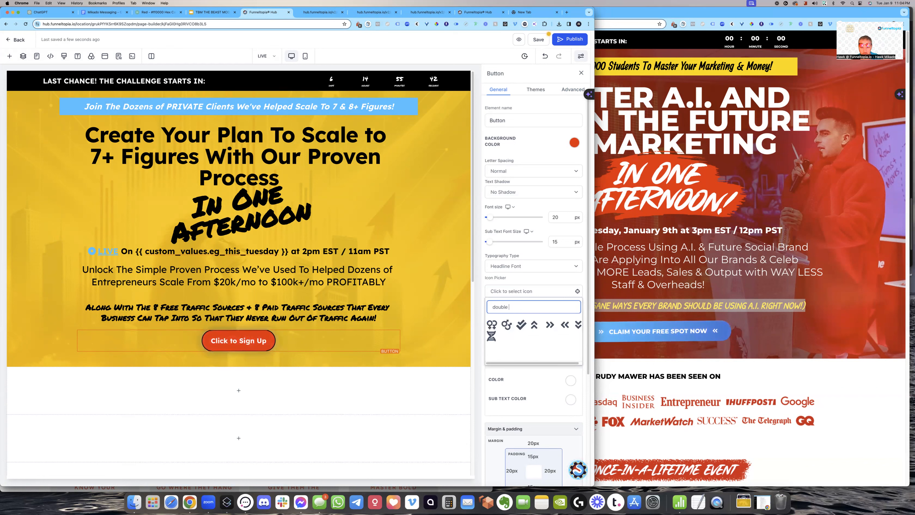
click(550, 324)
click(523, 317)
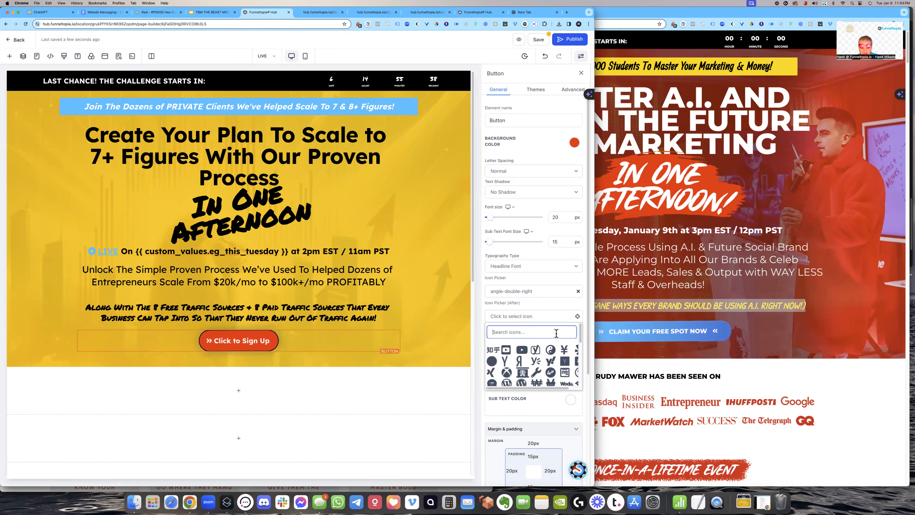
text(double)
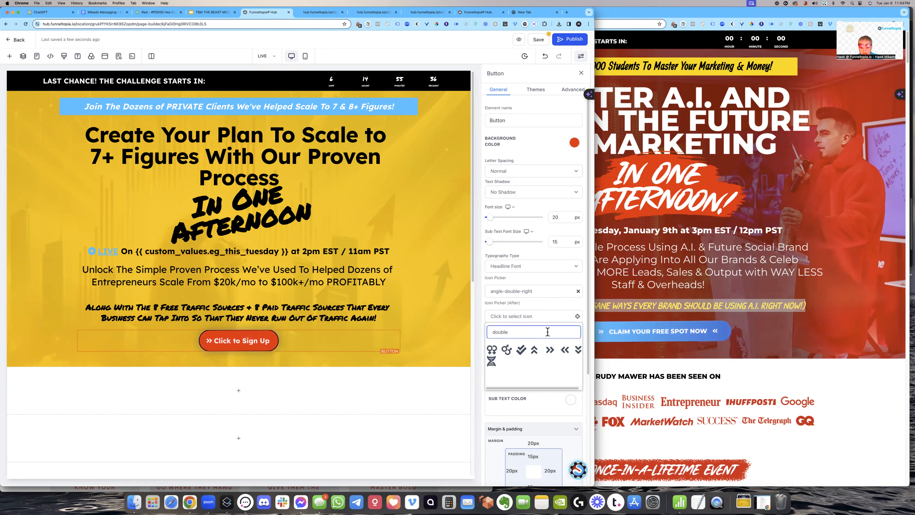
click(564, 351)
- Copy the "CLAIM YOUR FREE SPOT NOW" text from the reference page's button and reselect the sign-up button
click(747, 342)
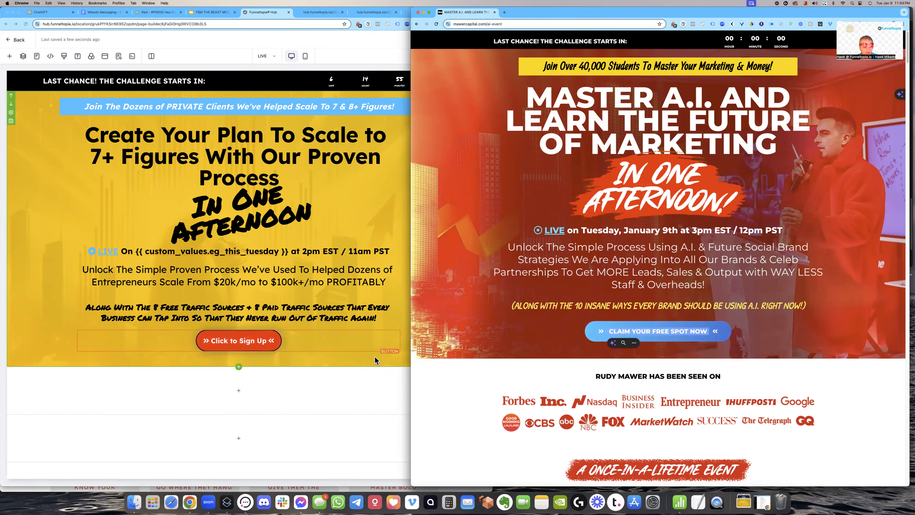
click(252, 342)
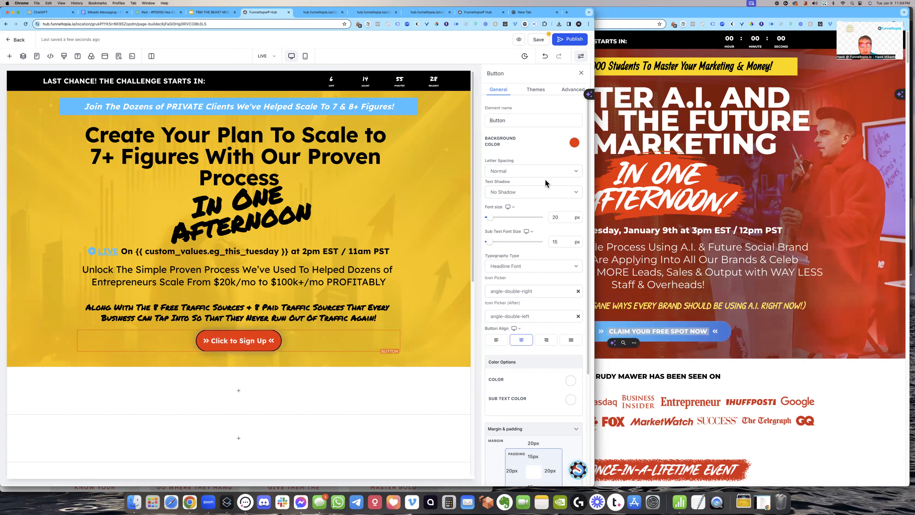
- Try gray, white and yellow border colors on the sign-up button, then return to white
click(566, 89)
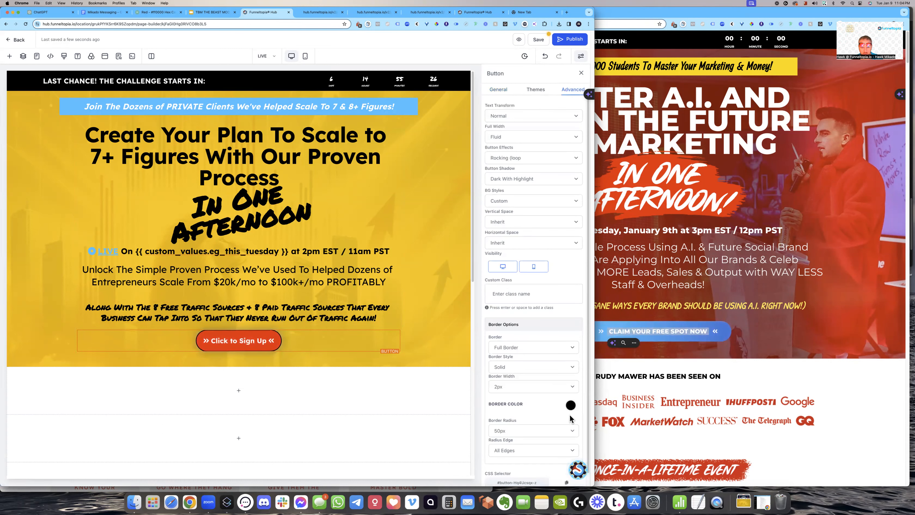
click(571, 405)
click(519, 446)
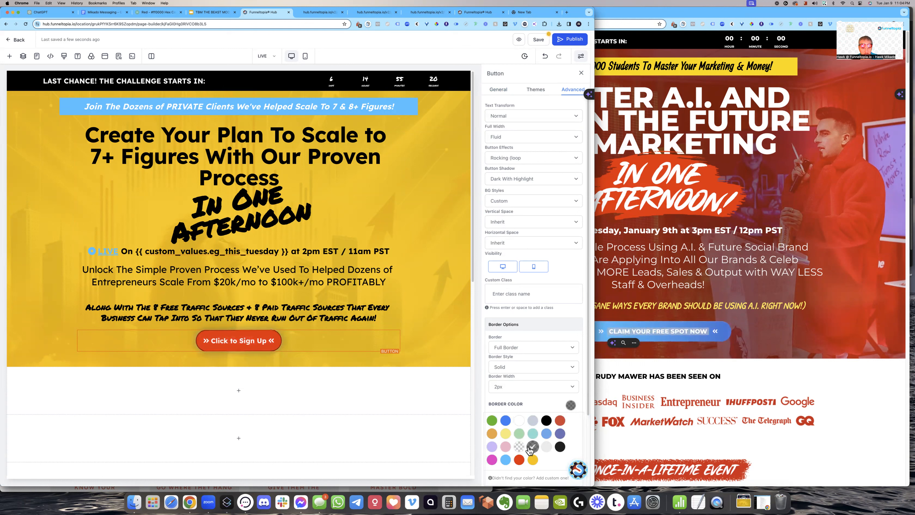
click(519, 421)
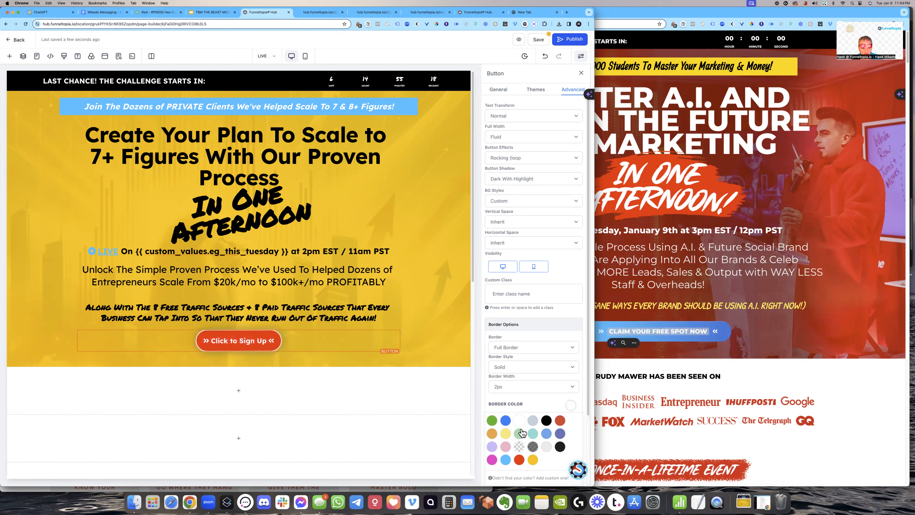
scroll(522, 428, down, 3)
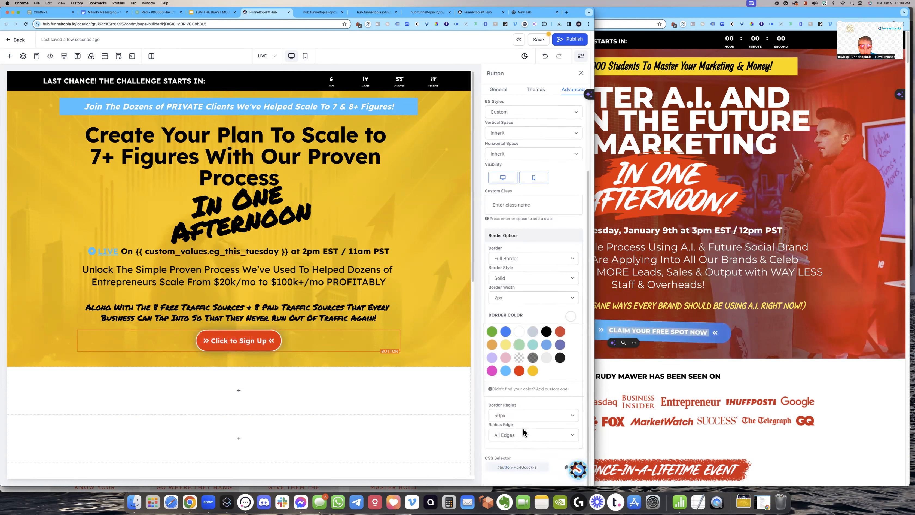
click(532, 371)
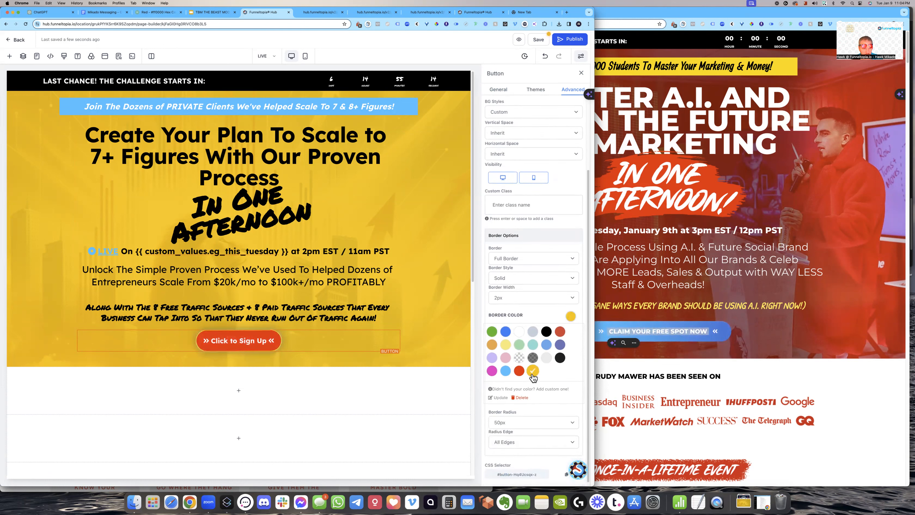
click(520, 334)
- Add a custom border color named My Custom Color 5 for the button, using black at 0.1 opacity
click(520, 389)
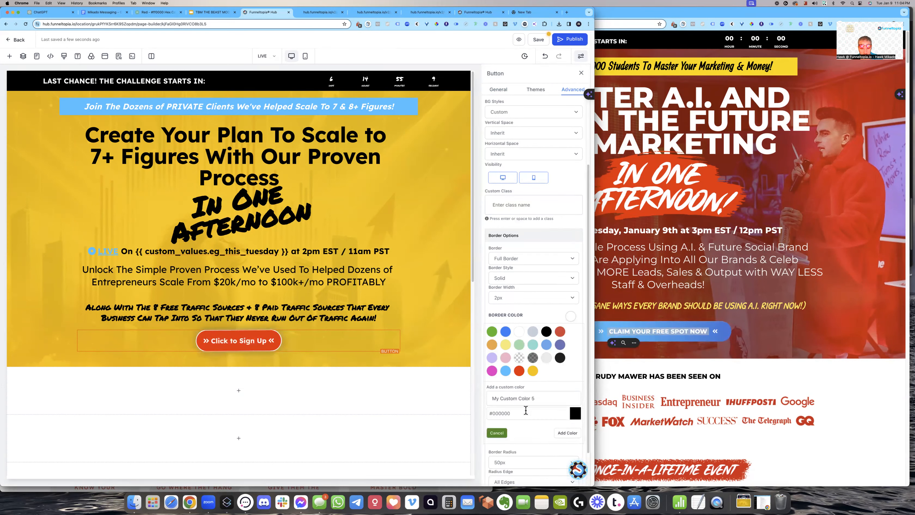
click(575, 413)
scroll(565, 425, down, 3)
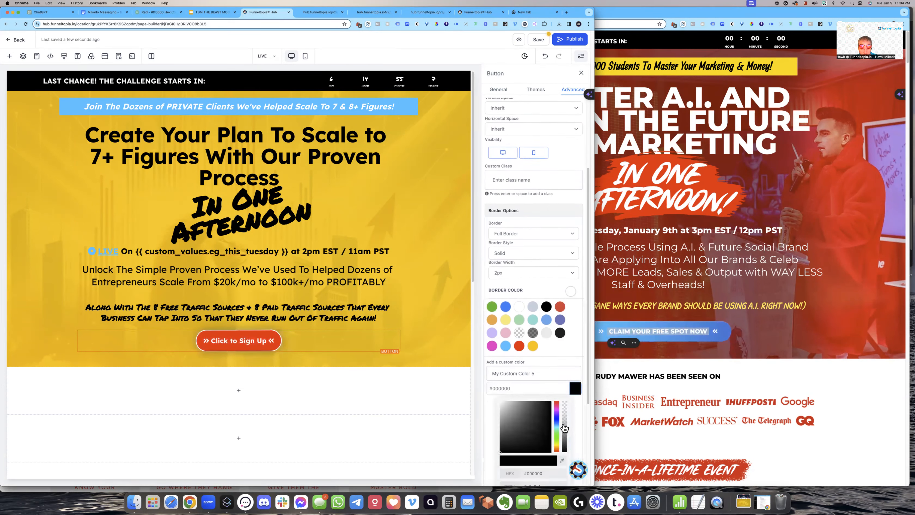
click(565, 402)
drag(565, 406, 567, 397)
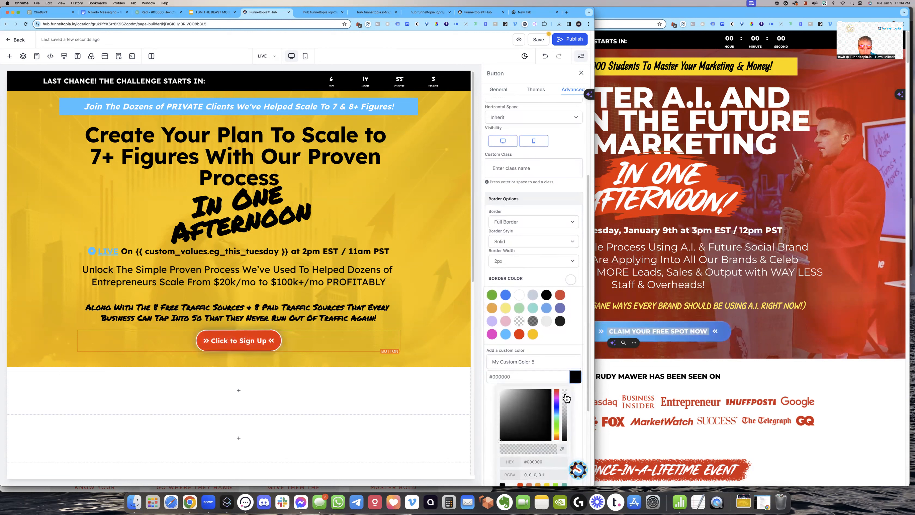
scroll(563, 396, down, 4)
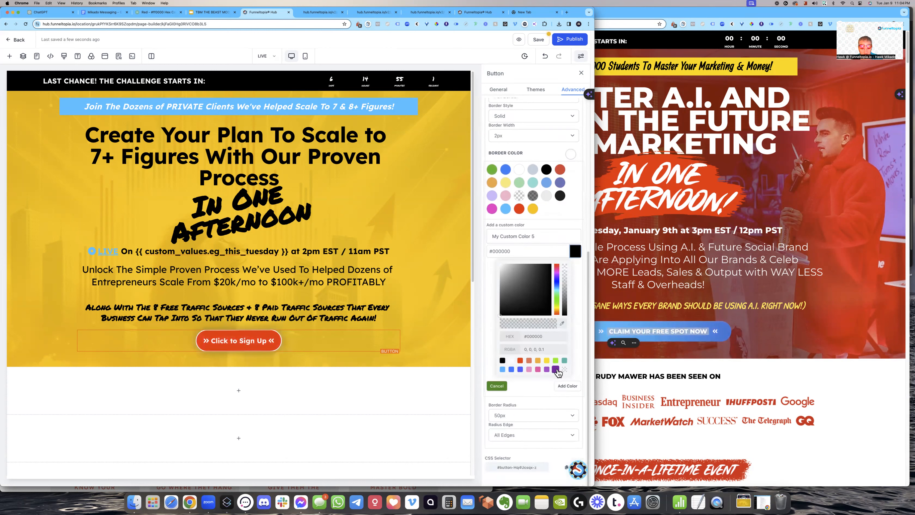
click(566, 386)
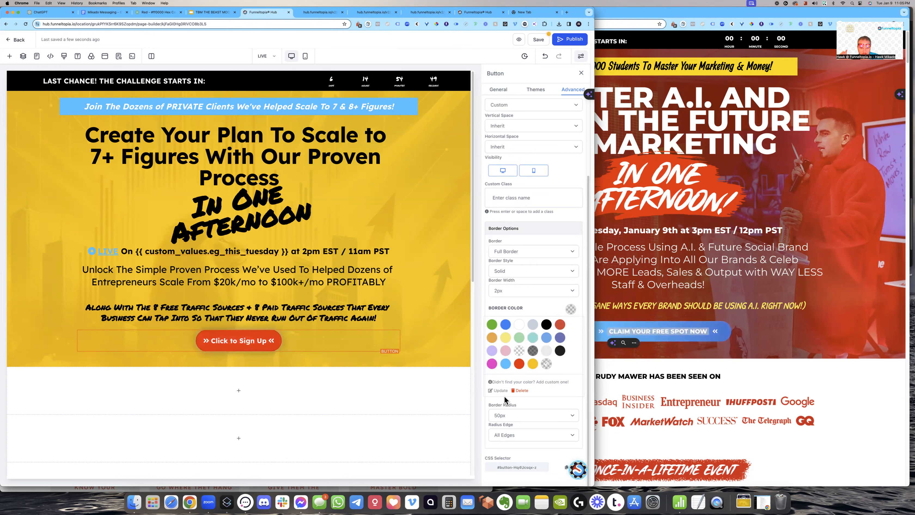
- Update My Custom Color 5 to black at 0.05 opacity
click(498, 391)
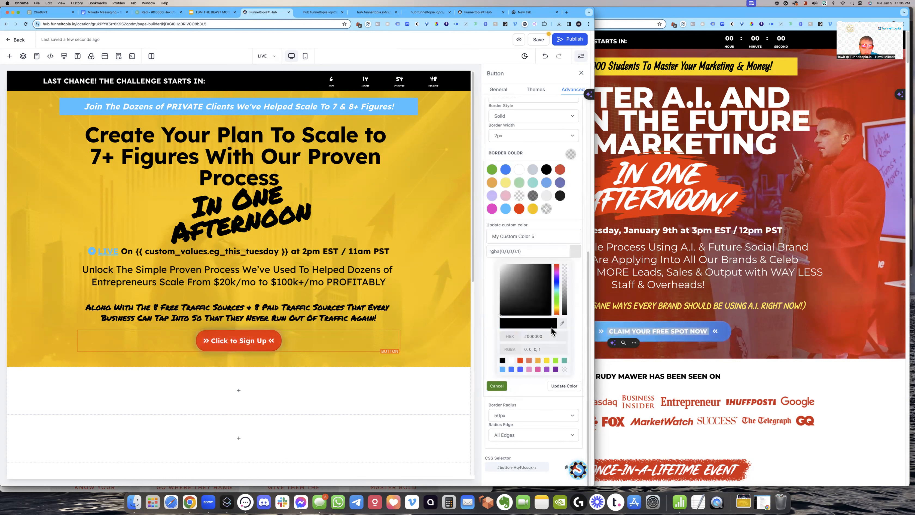
drag(565, 289, 566, 270)
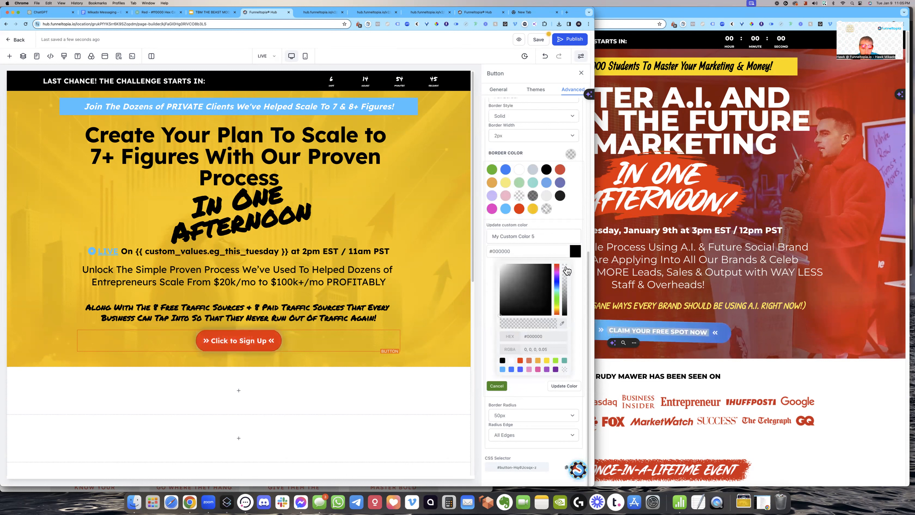
click(560, 387)
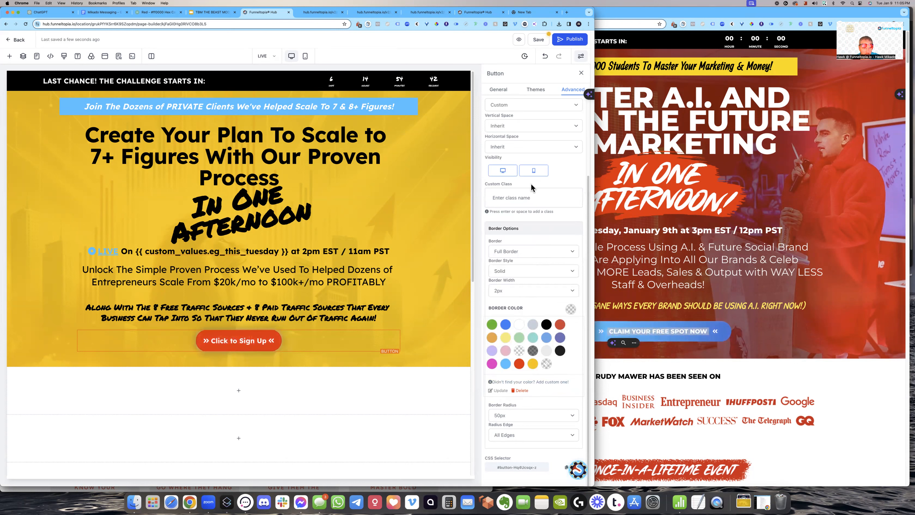
- Change the sign-up button's text to "CLAIM YOUR FREE SPOT NOW"
click(531, 90)
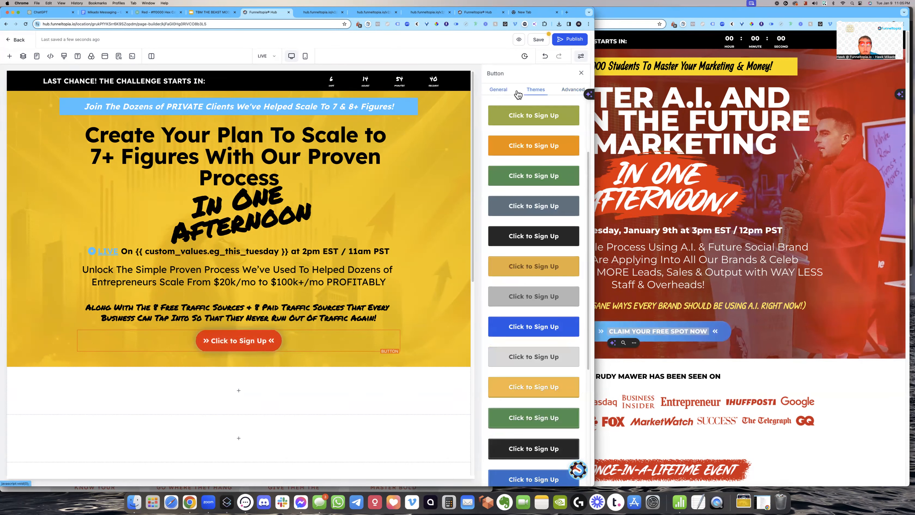
click(502, 90)
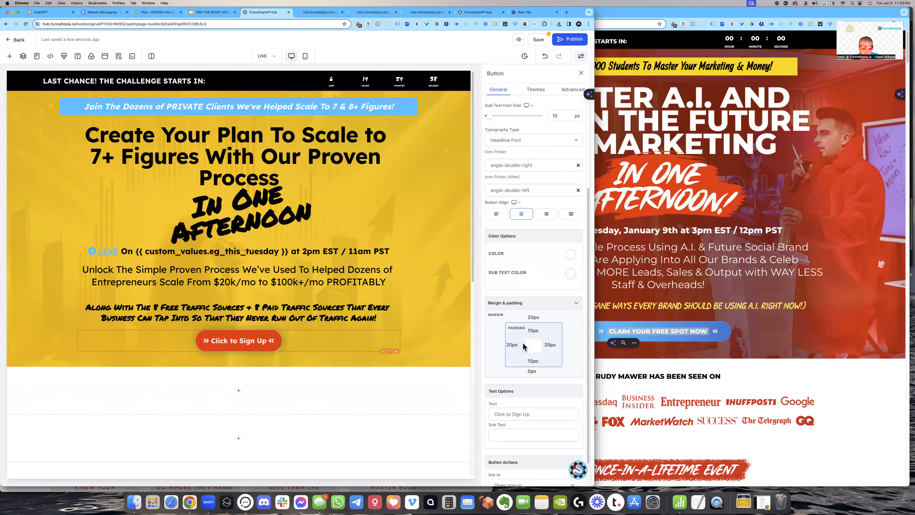
click(514, 414)
text(CLAIM YOUR FREE SPOT NOW)
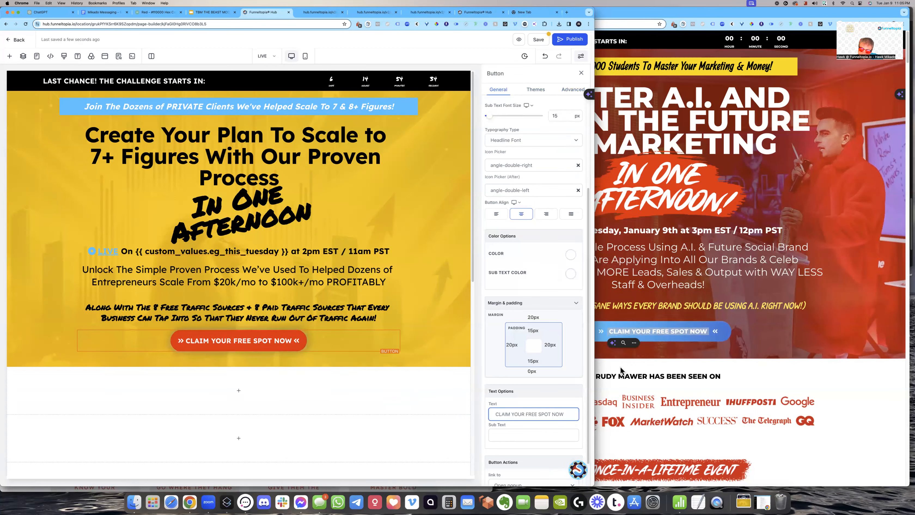
- Add a one-column row with a Headline element to the empty section below the hero
click(239, 390)
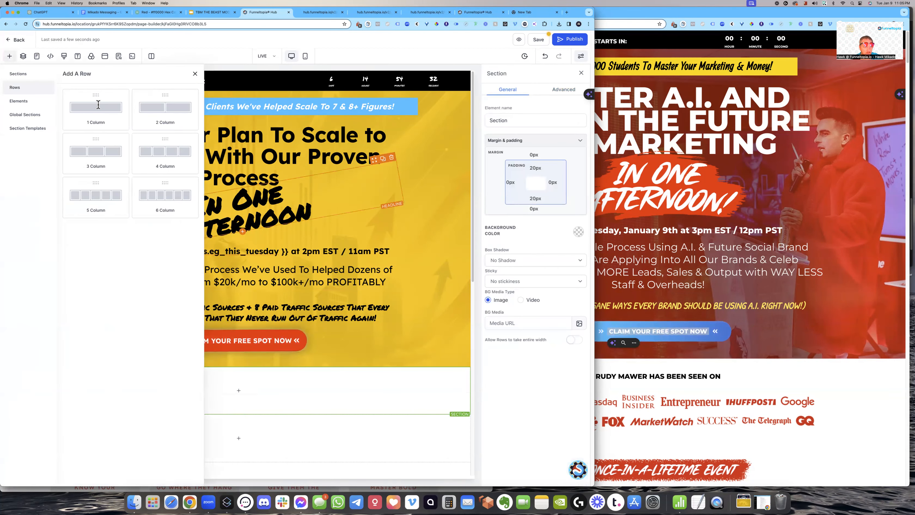
click(98, 105)
click(239, 402)
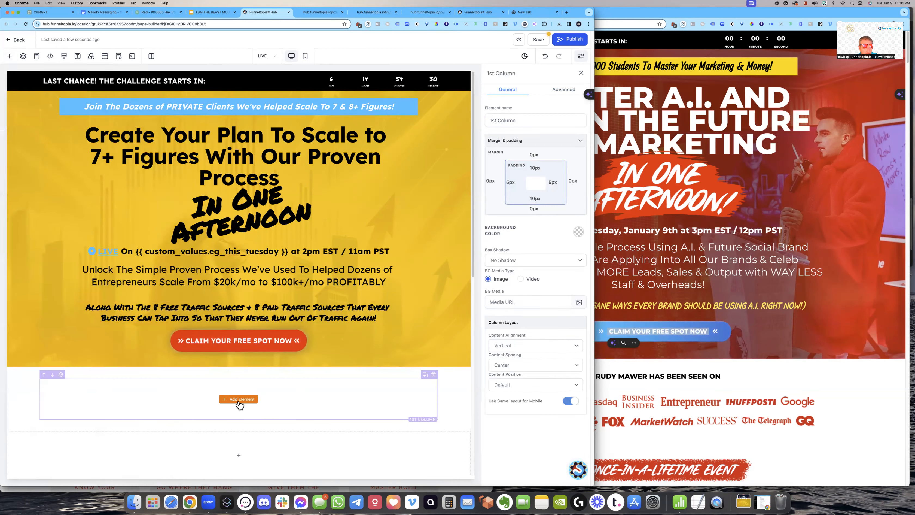
click(85, 137)
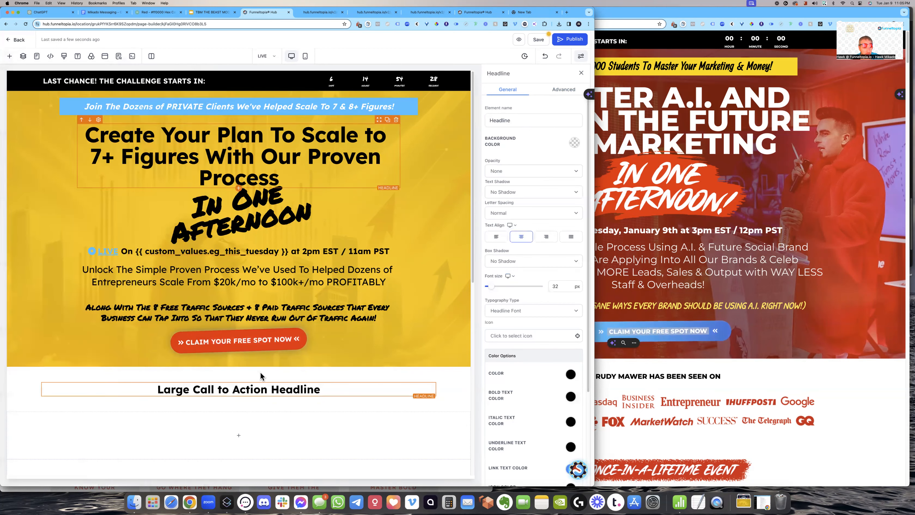
- Add a two-column row directly below the headline row in the section under the hero
click(238, 399)
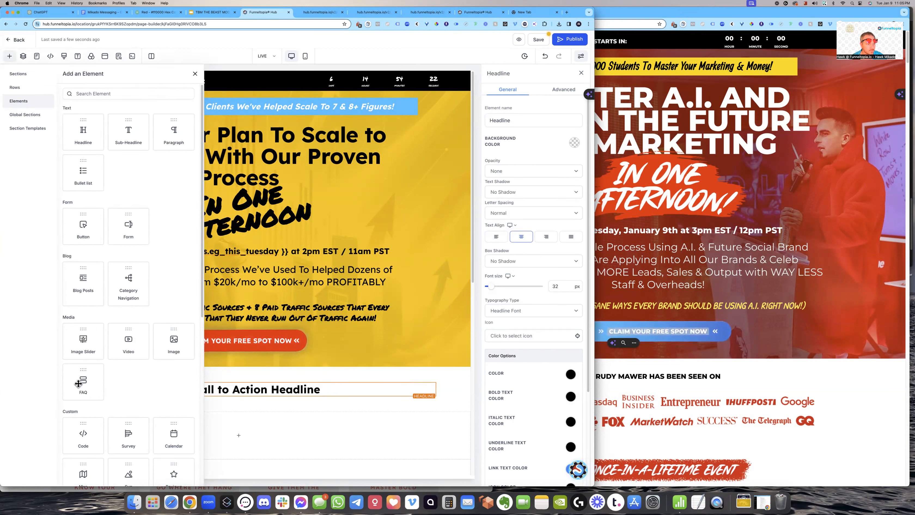
scroll(110, 281, down, 5)
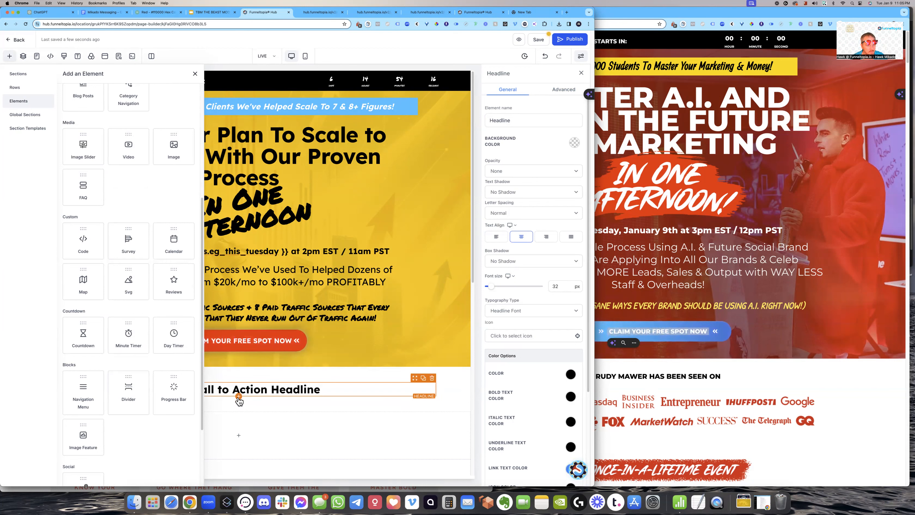
click(239, 404)
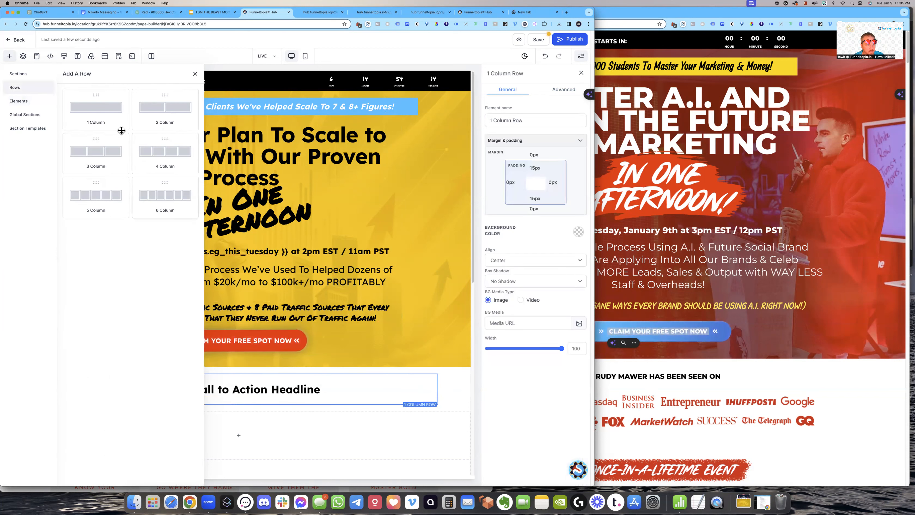
drag(175, 116, 198, 360)
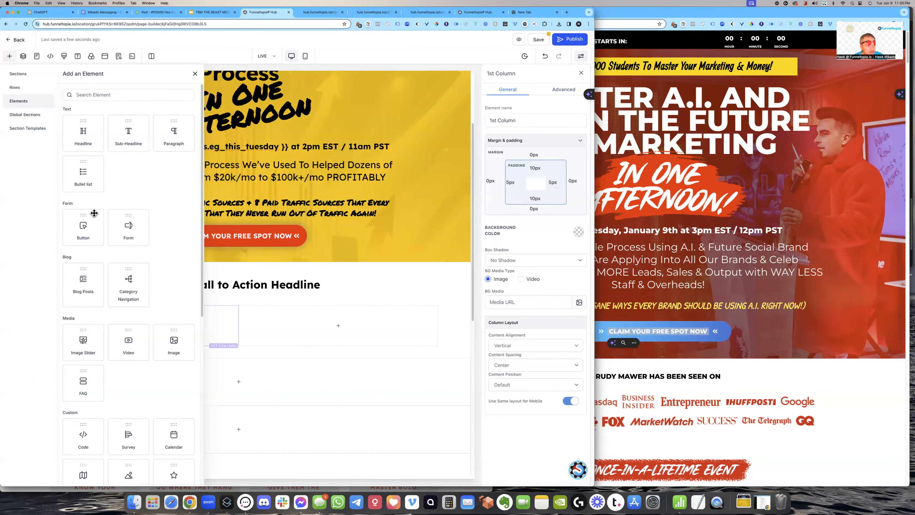
- Place an Image element in each column of the new two-column row, duplicating the first image for the second column
scroll(114, 322, down, 4)
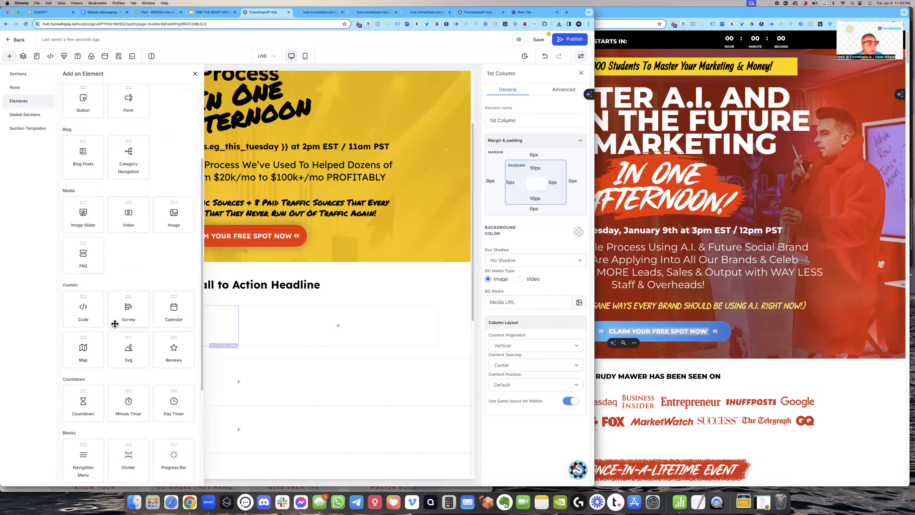
scroll(104, 398, down, 5)
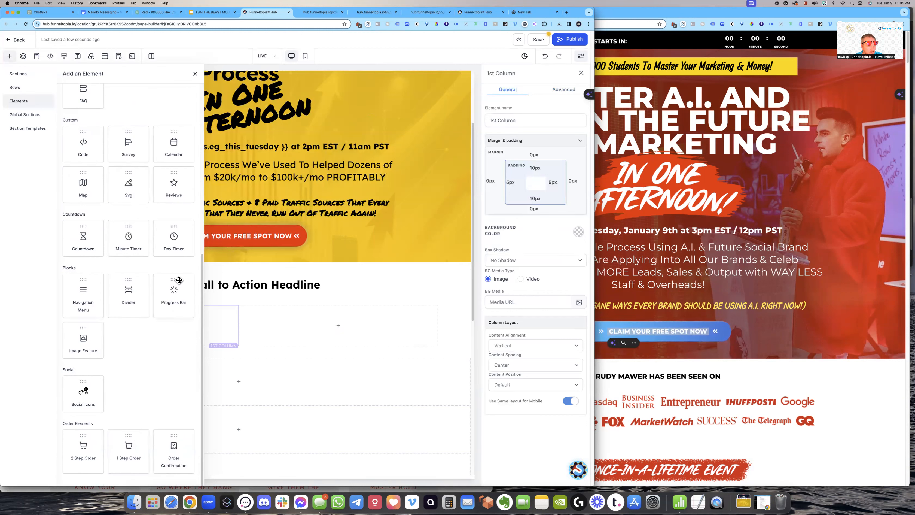
scroll(108, 253, up, 6)
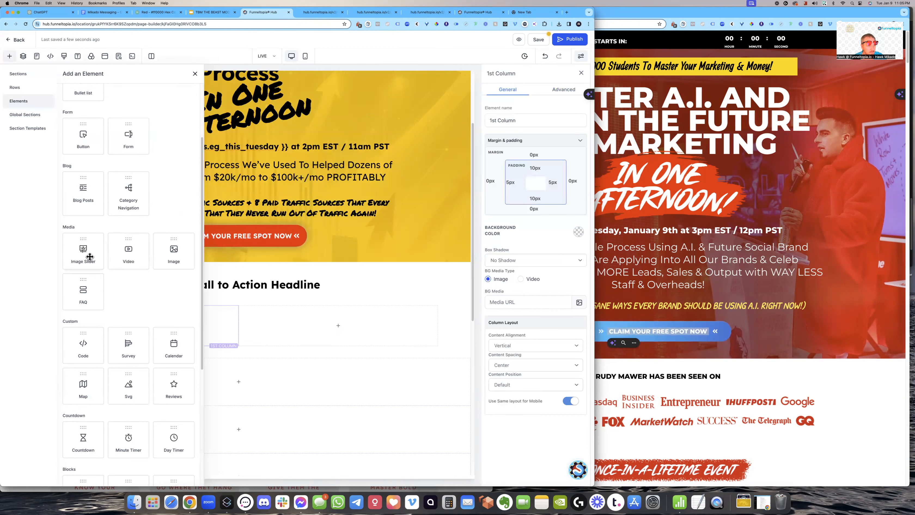
drag(168, 259, 202, 323)
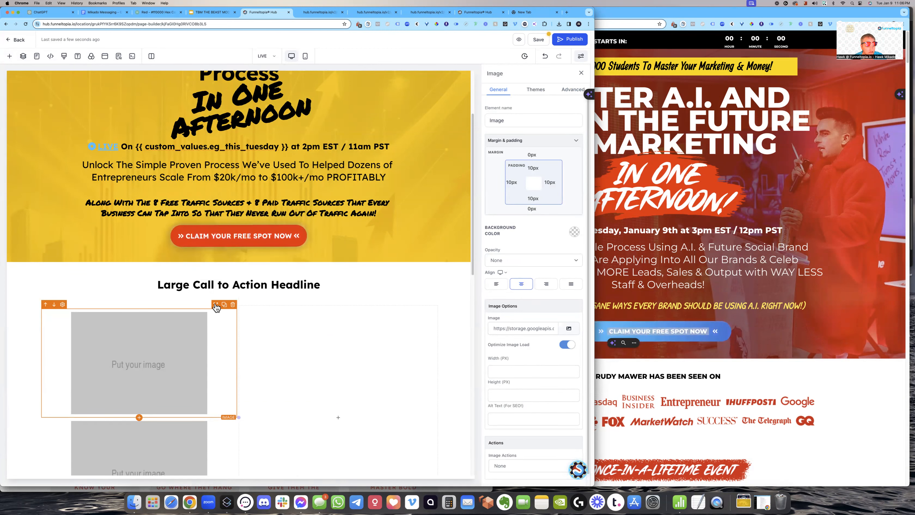
click(223, 305)
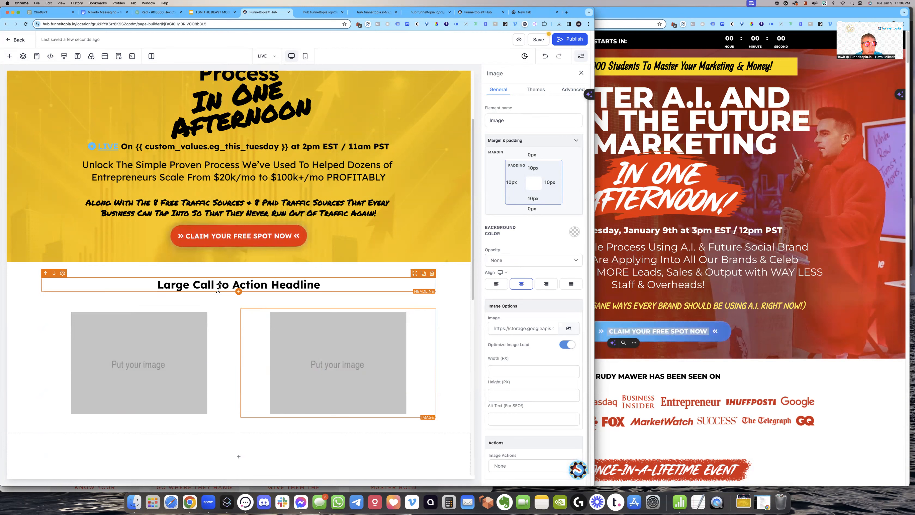
- Replace the placeholder headline above the images with the presenter's full name followed by "Has Been Featured On:"
triple_click(229, 281)
text(Hawk Mikado Has B)
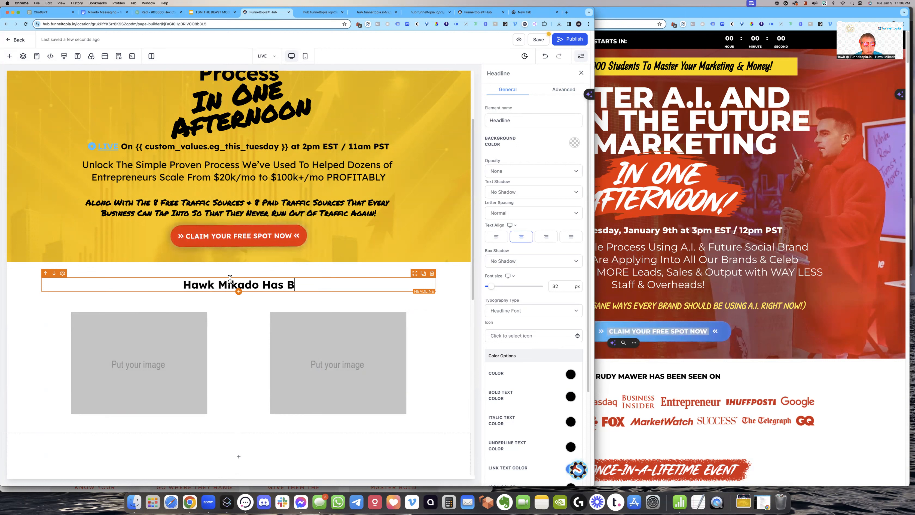
triple_click(229, 281)
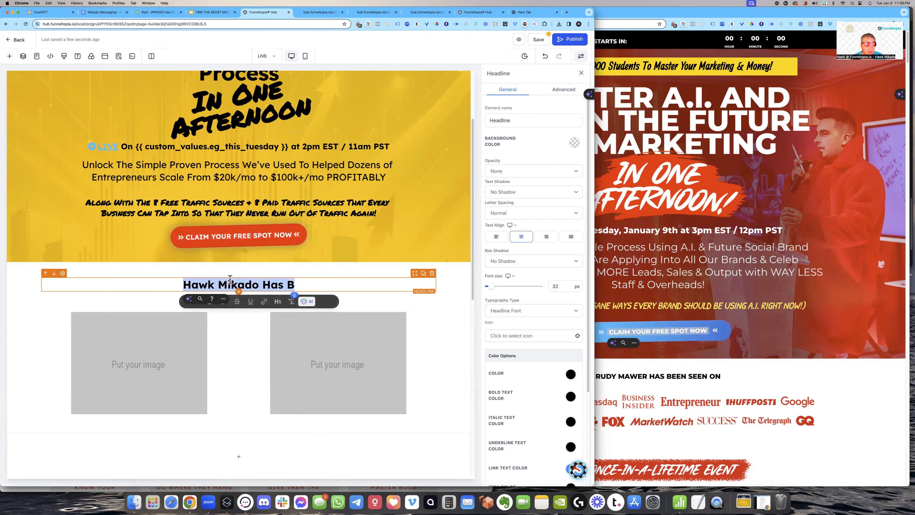
key(BackSpace)
key(super+z)
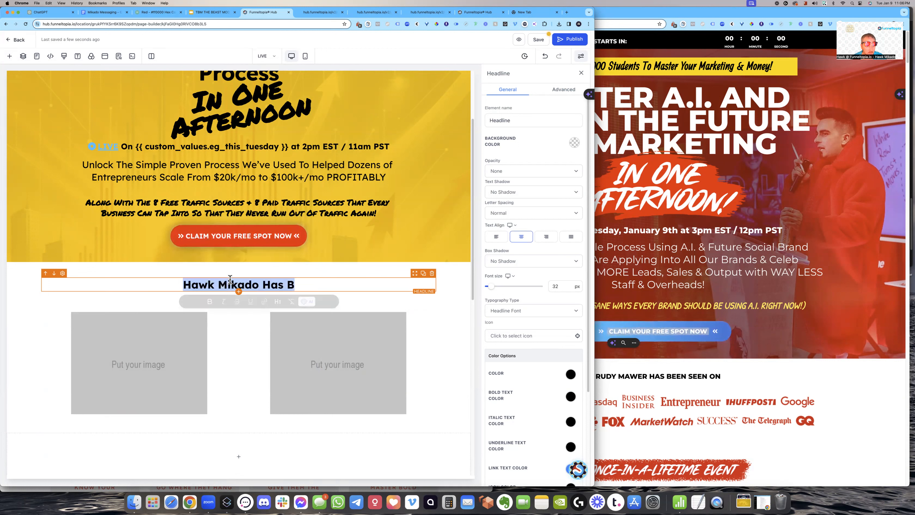
text(een Featured On:)
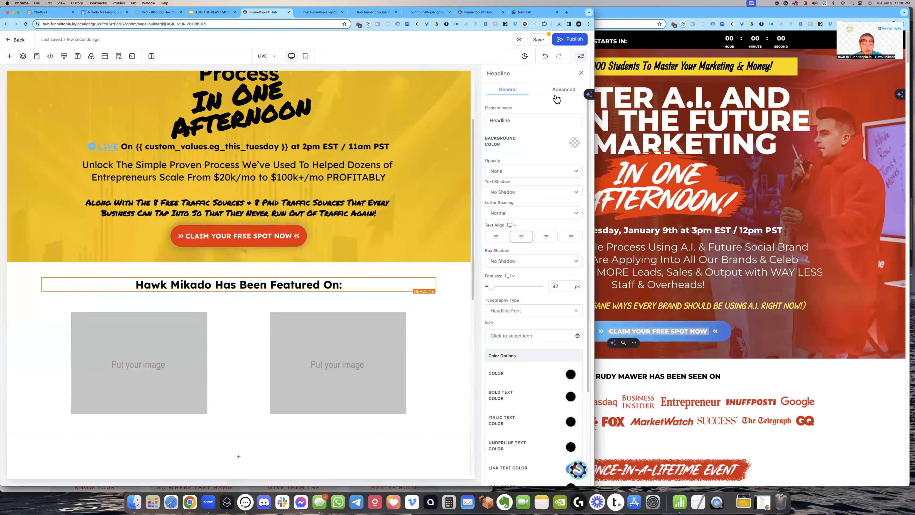
- Reword the headline so that the presenter's name is followed by "Is Trusted By:"
drag(340, 285, 222, 286)
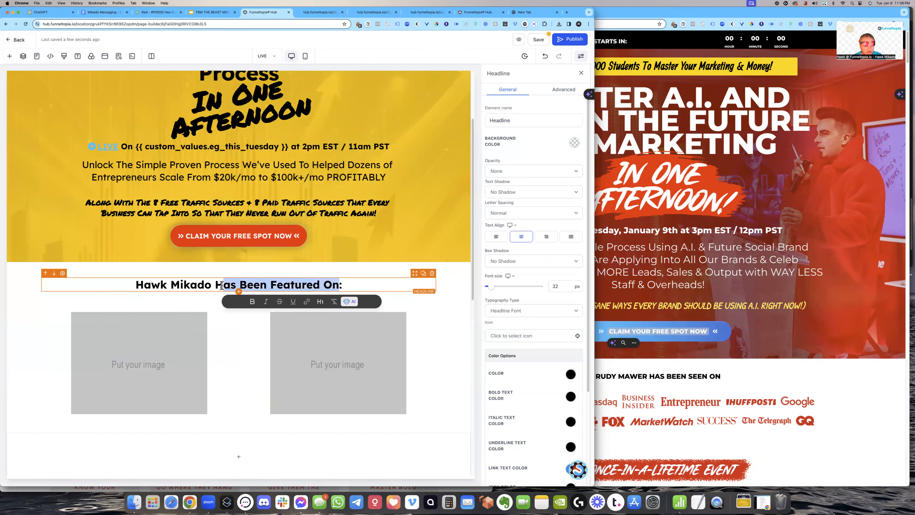
text(Is Truste)
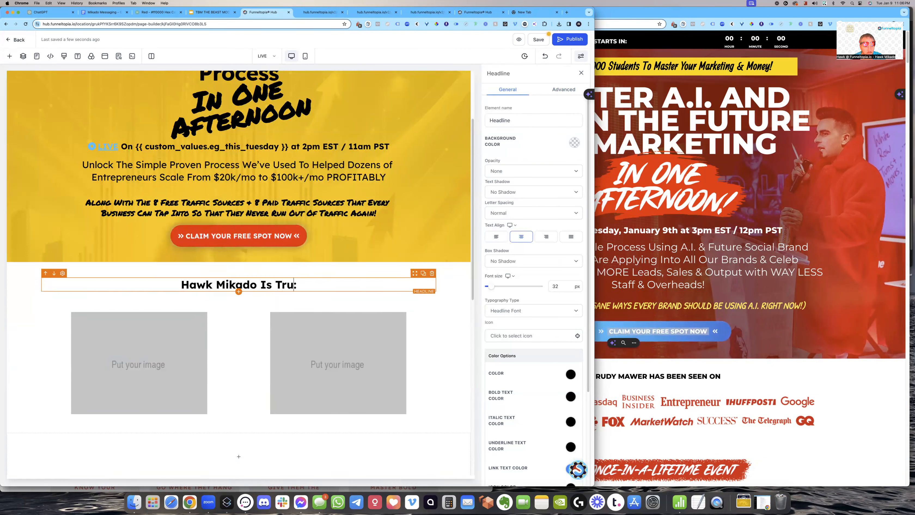
text(d By)
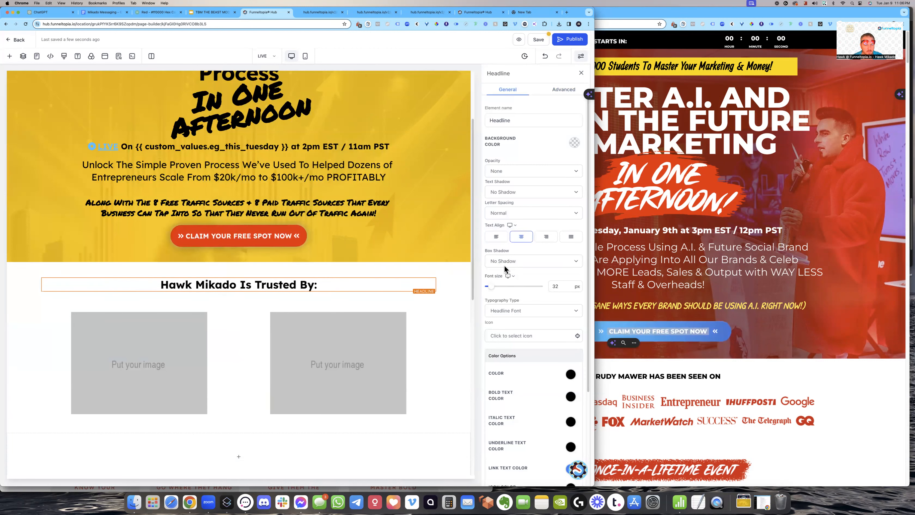
- Set the headline row's padding to 5 px on the left and right and 0 px at the top and bottom
click(401, 273)
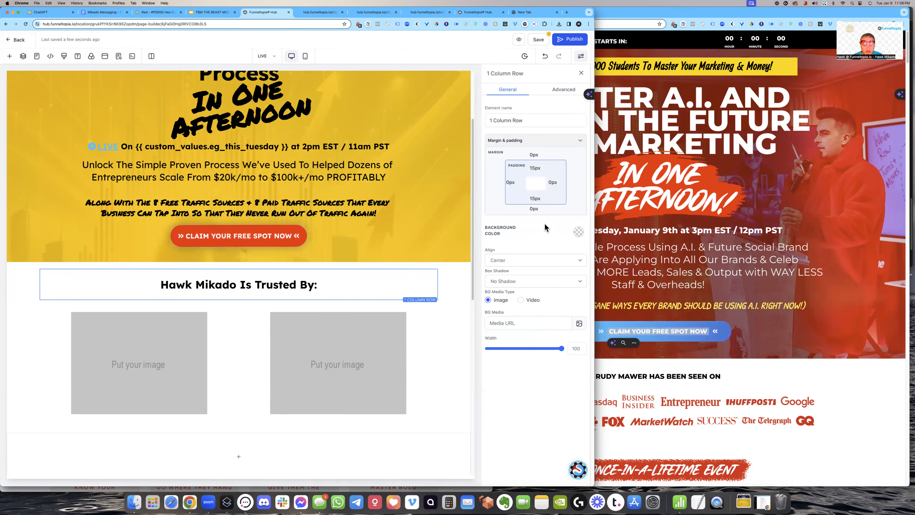
click(552, 183)
click(509, 183)
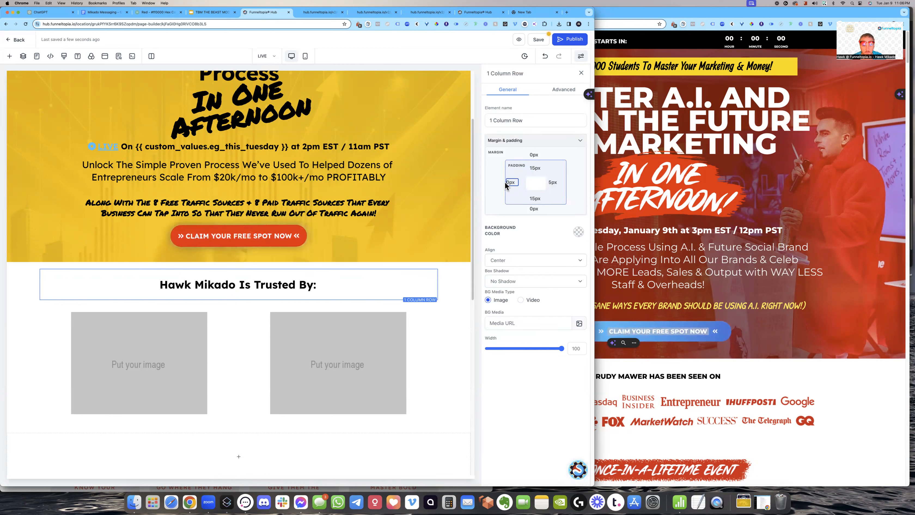
text(5)
click(532, 168)
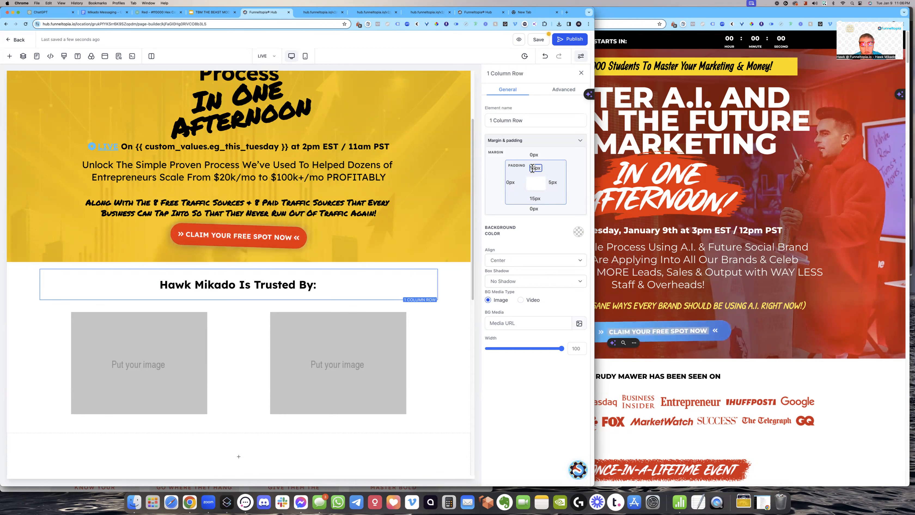
click(535, 197)
text(0)
click(439, 292)
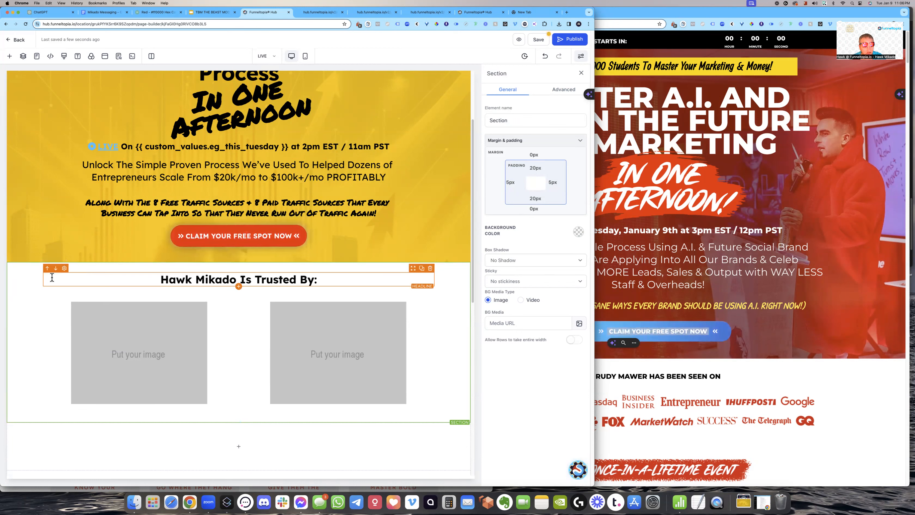
- Set the top and bottom padding of the column holding the headline to 0 px
click(40, 282)
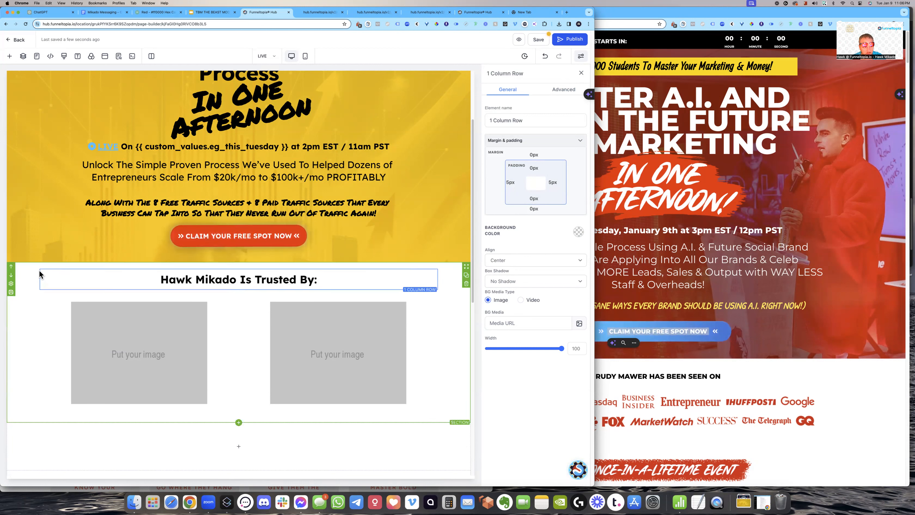
click(146, 276)
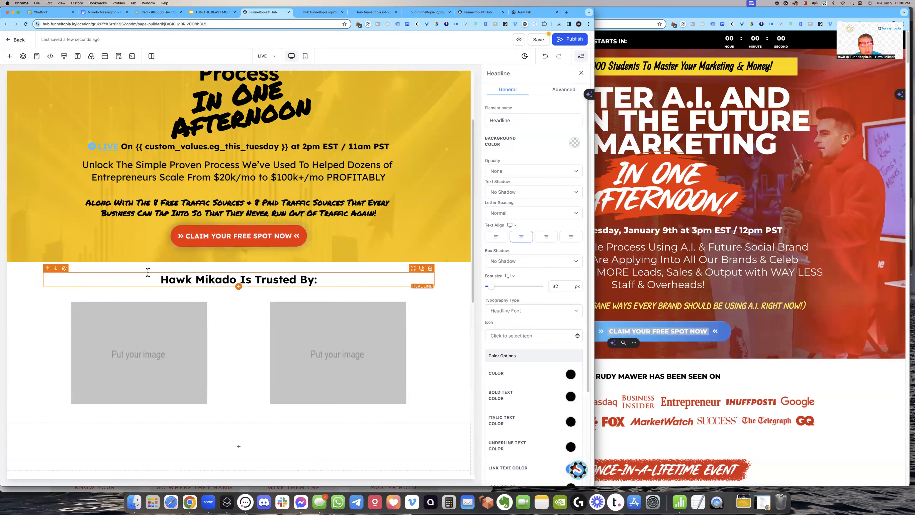
click(146, 268)
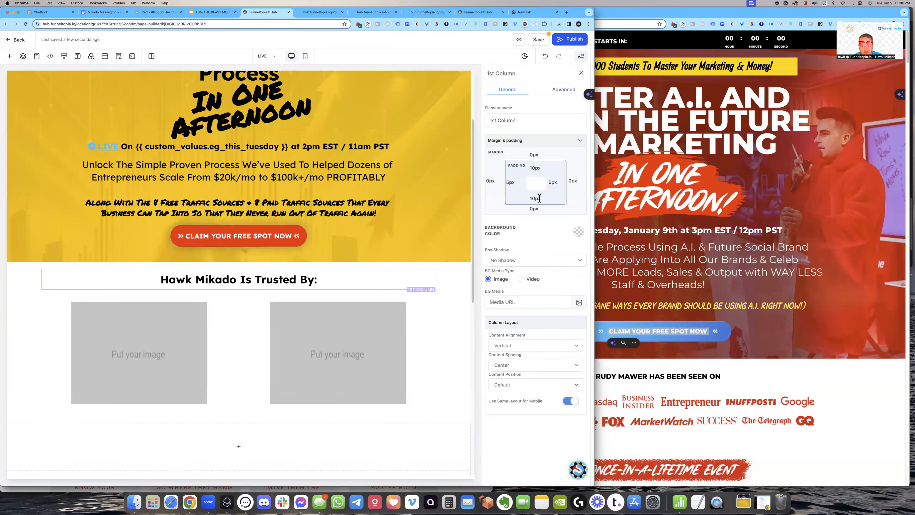
click(535, 168)
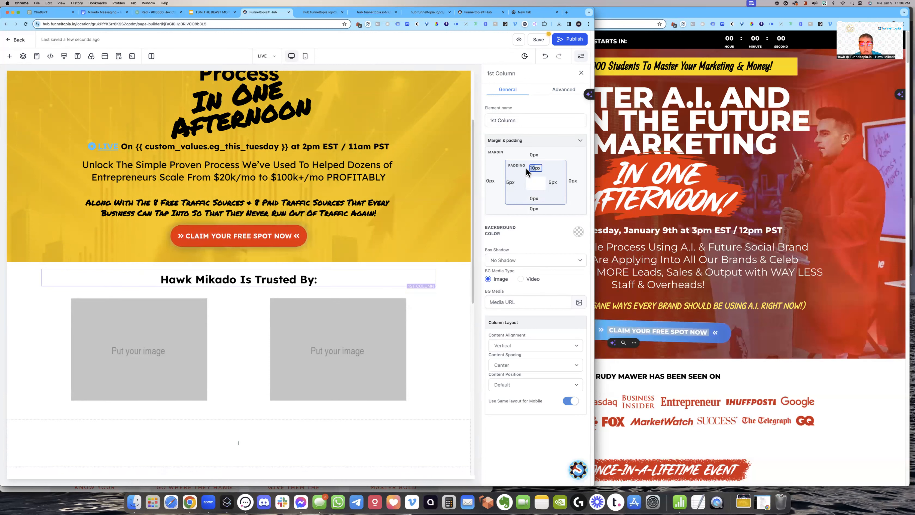
click(454, 302)
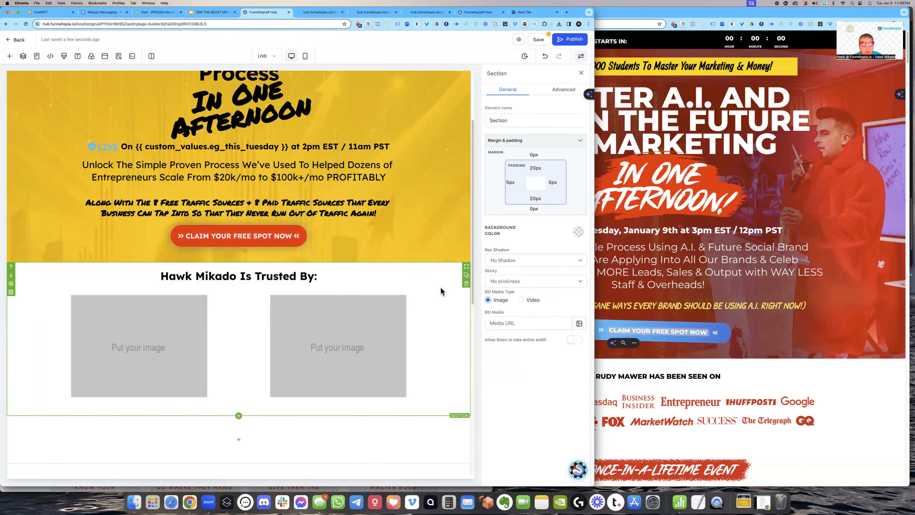
- Set the text transform of the headline above the images to Uppercase
click(343, 275)
click(563, 92)
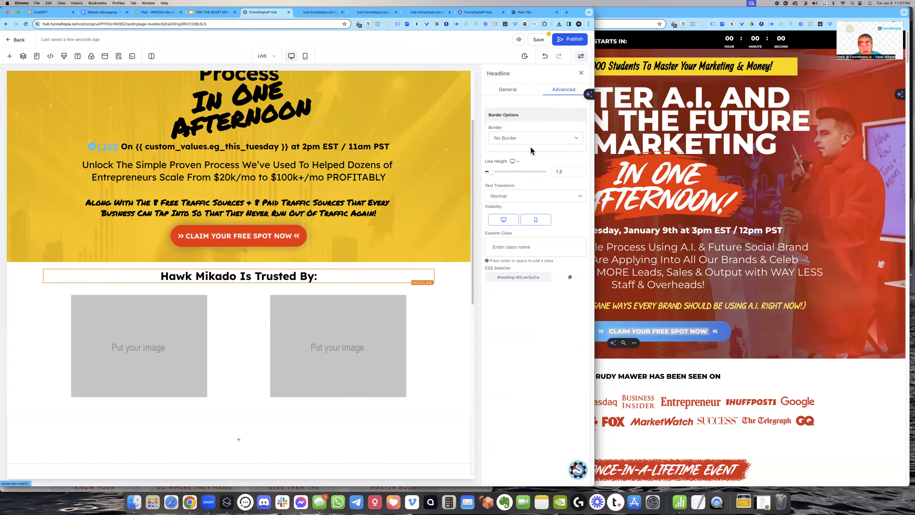
click(519, 195)
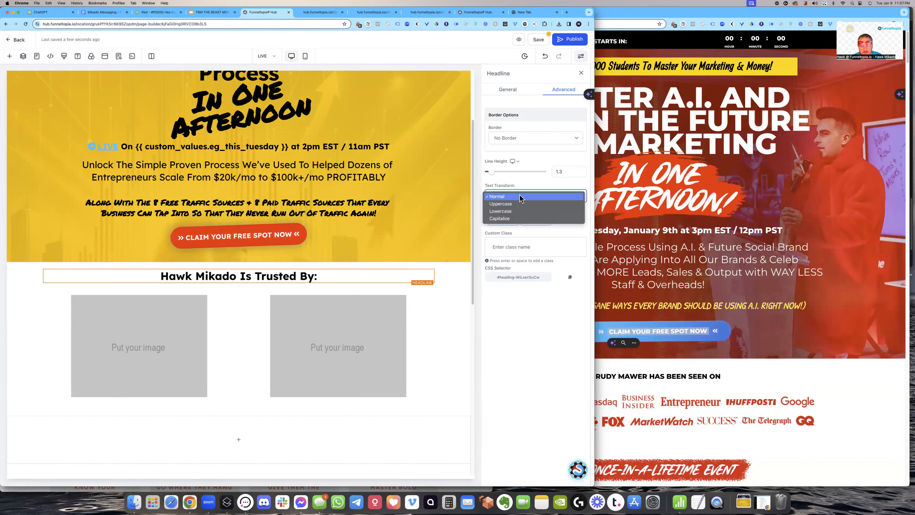
click(510, 213)
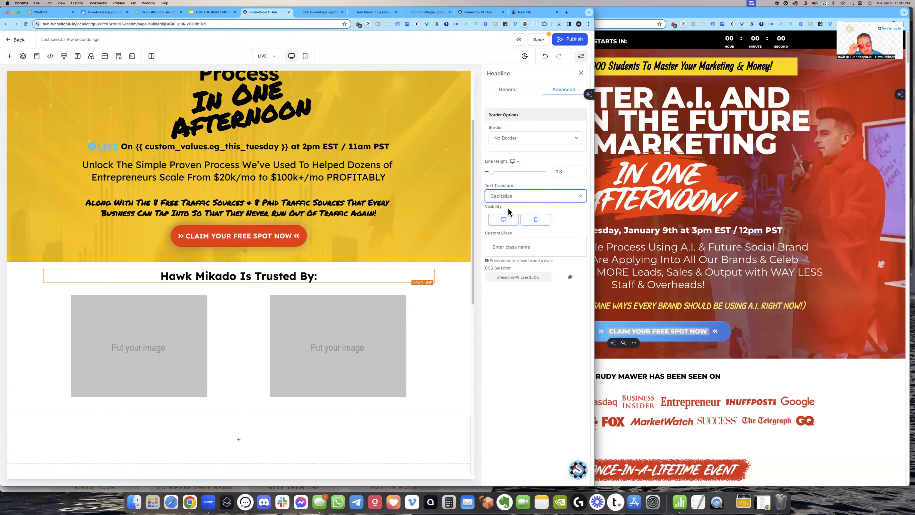
click(513, 198)
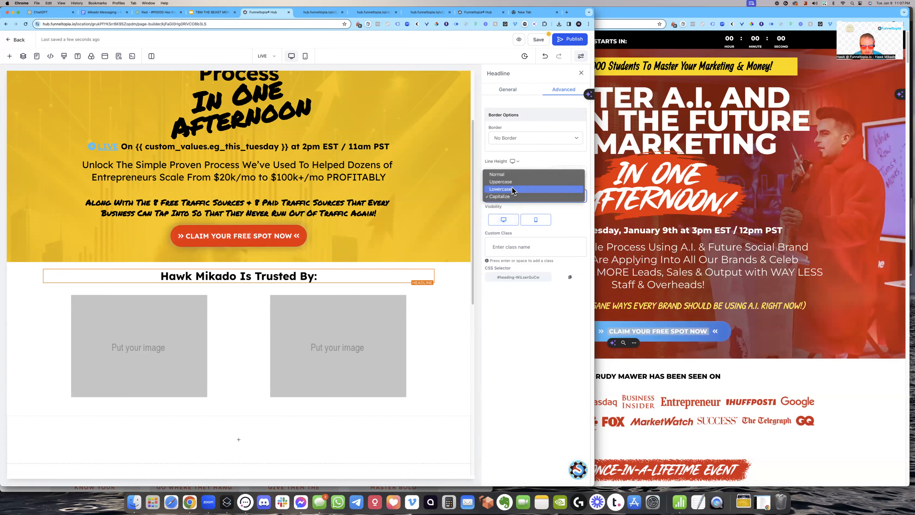
click(510, 181)
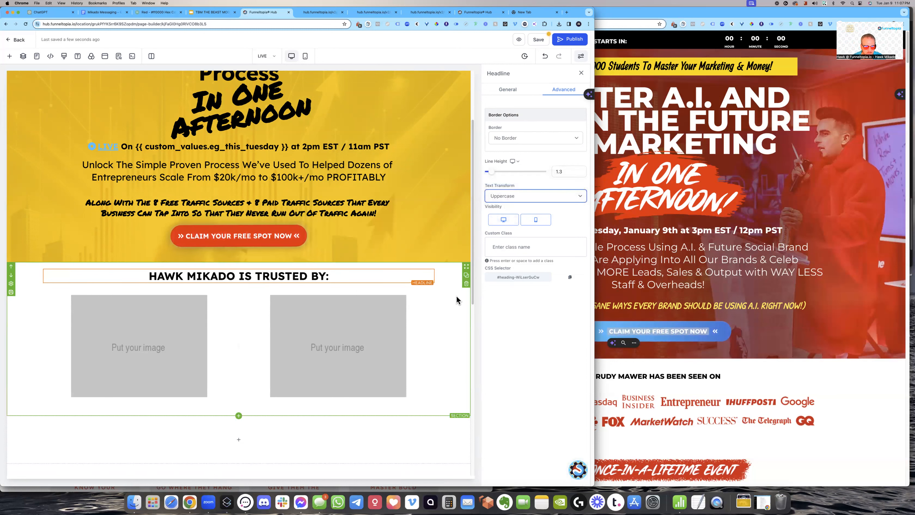
- Set the font size of the headline above the images to 18 px
click(506, 91)
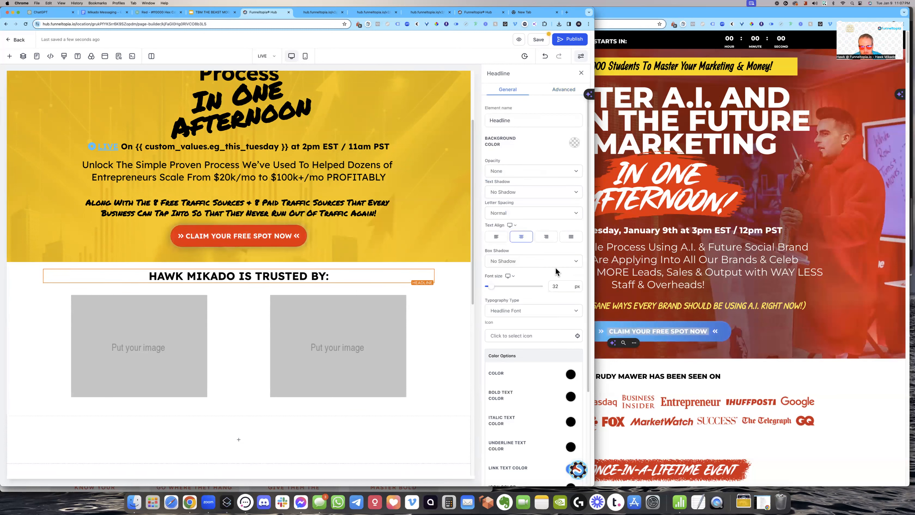
drag(557, 287, 546, 286)
text(18)
click(374, 278)
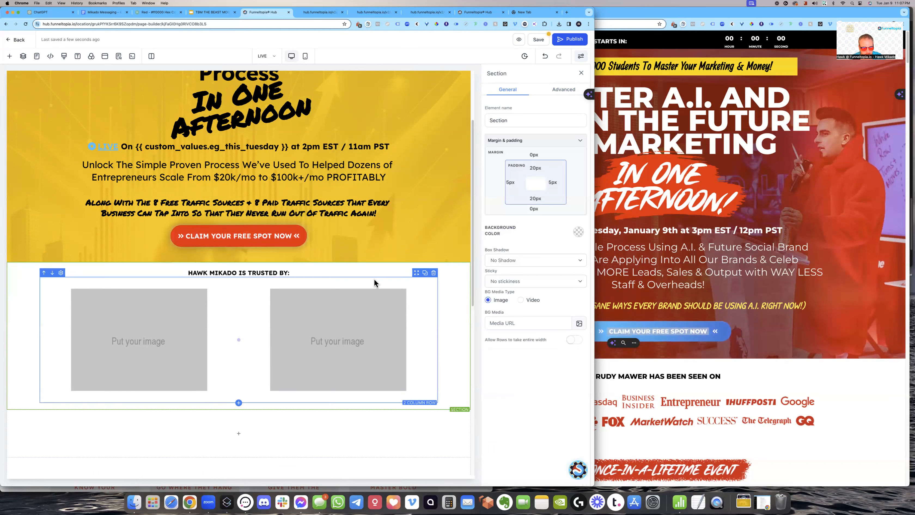
- Set the two-column image row's padding to 0 px at the top and bottom and 5 px on the left and right
click(365, 279)
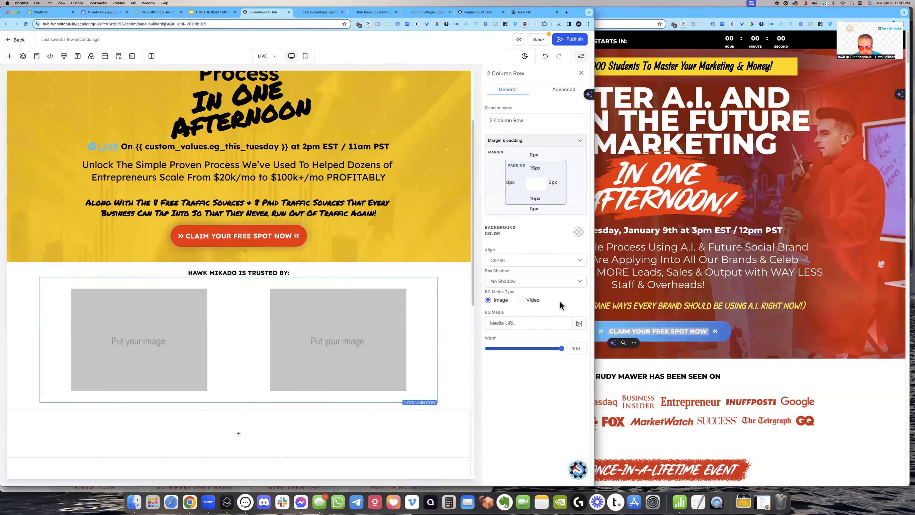
click(536, 198)
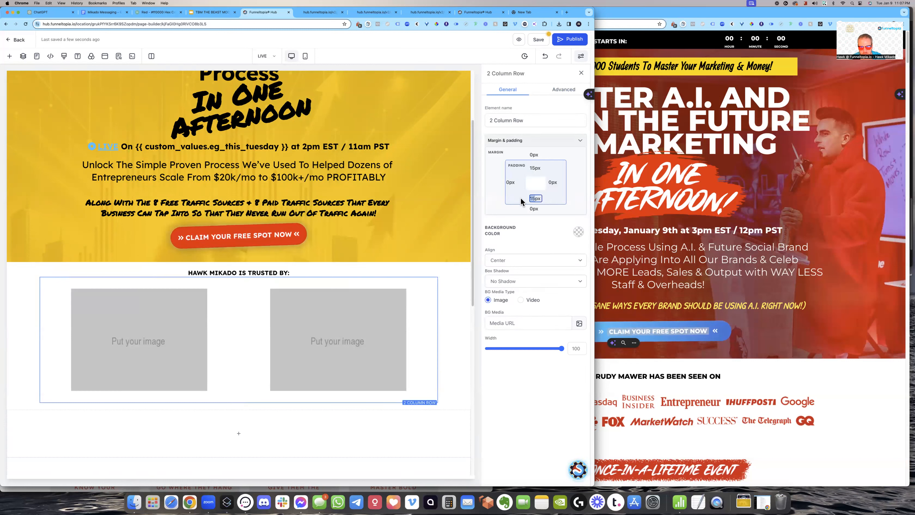
click(508, 183)
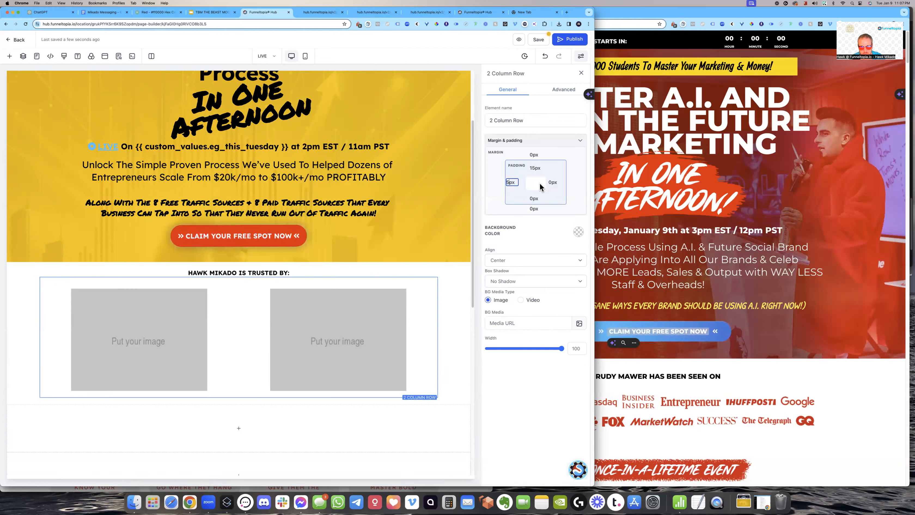
text(5)
click(535, 168)
click(549, 251)
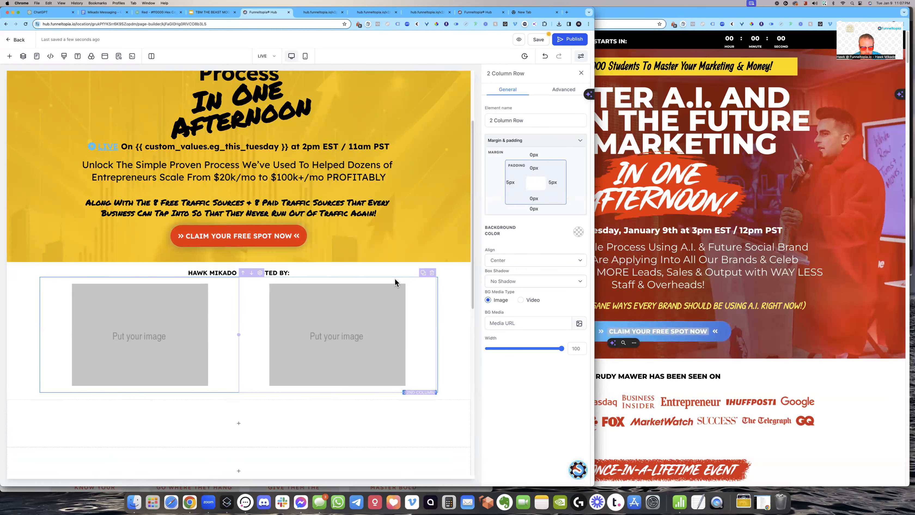
- Select the left placeholder image and load myfunneltopia.com/home in a new browser tab
click(214, 285)
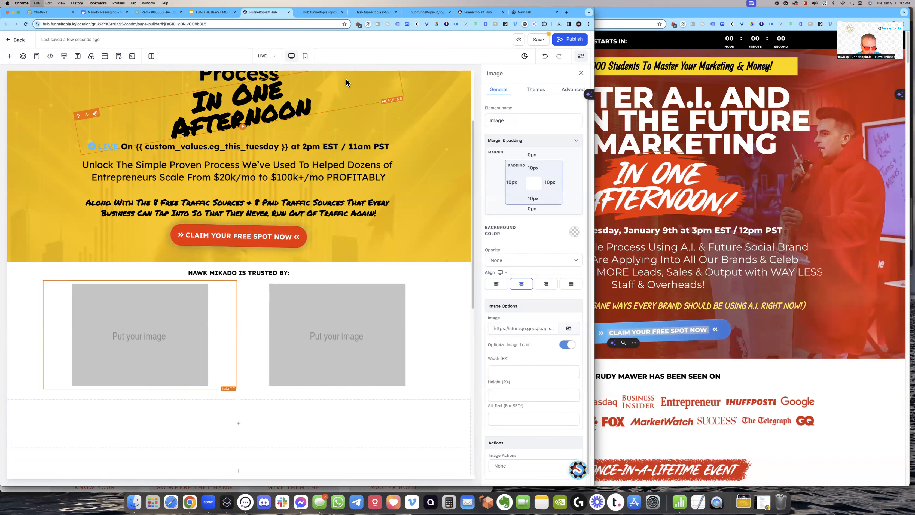
key(super+t)
text(f)
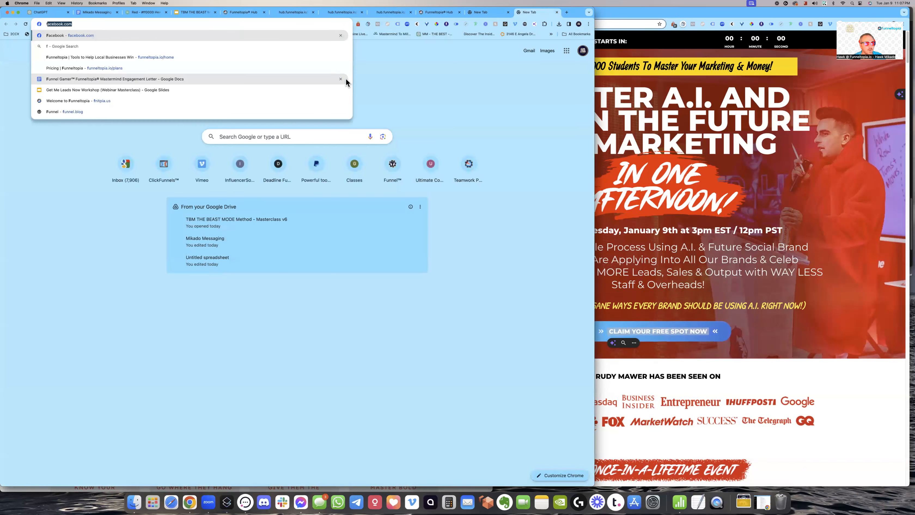
key(BackSpace)
key(BackSpace)
text(myfunneltopia.com/)
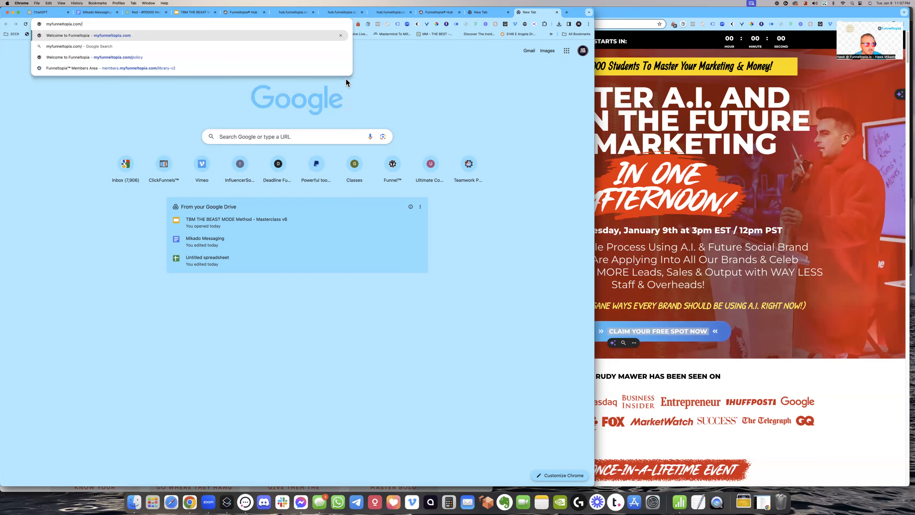
text(hi)
text(m)
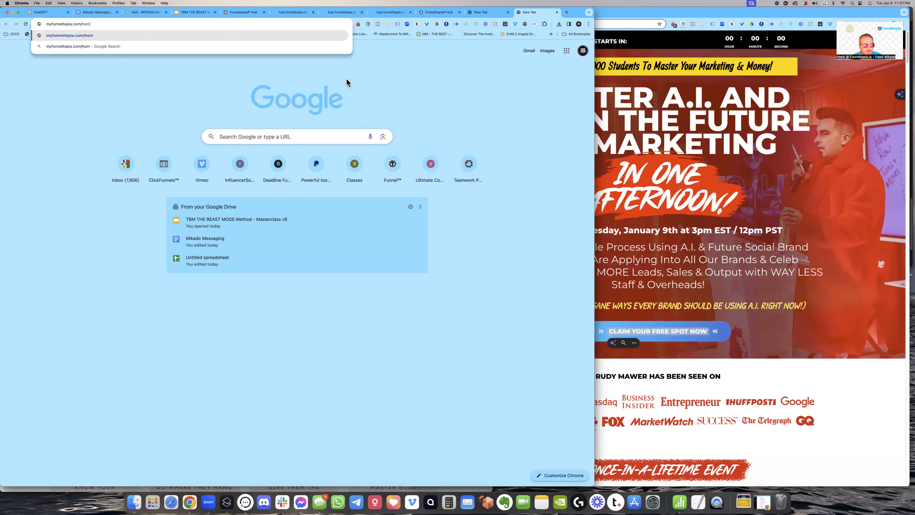
text(e)
key(Return)
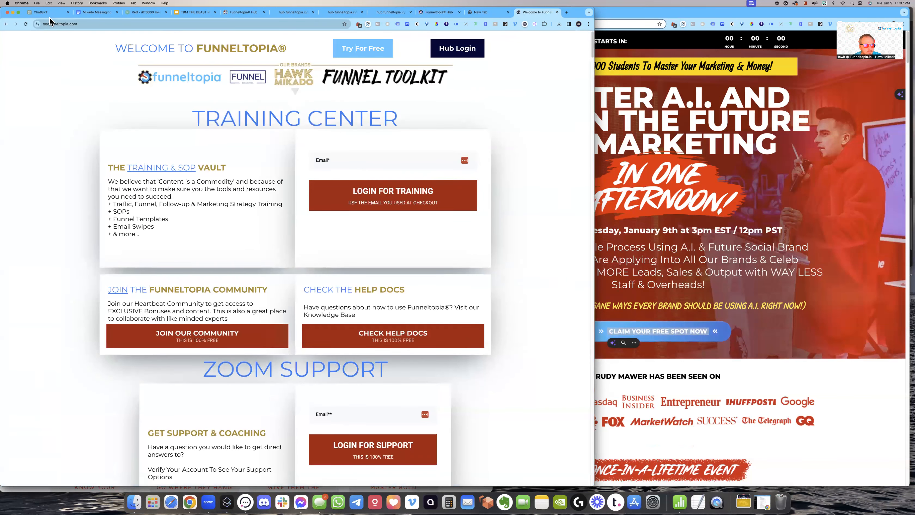
- Load funneltopia.io/home in the same browser tab
click(78, 22)
text(funneltopia.io)
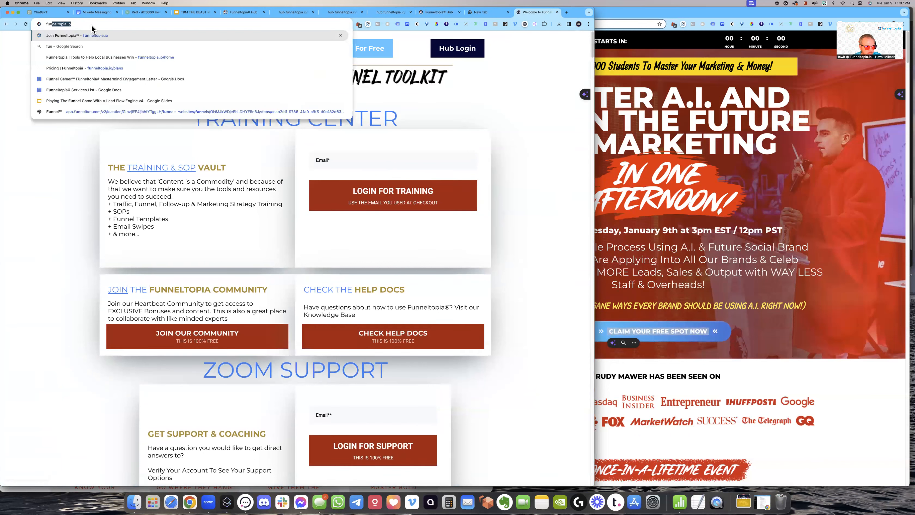
text(/home)
key(Return)
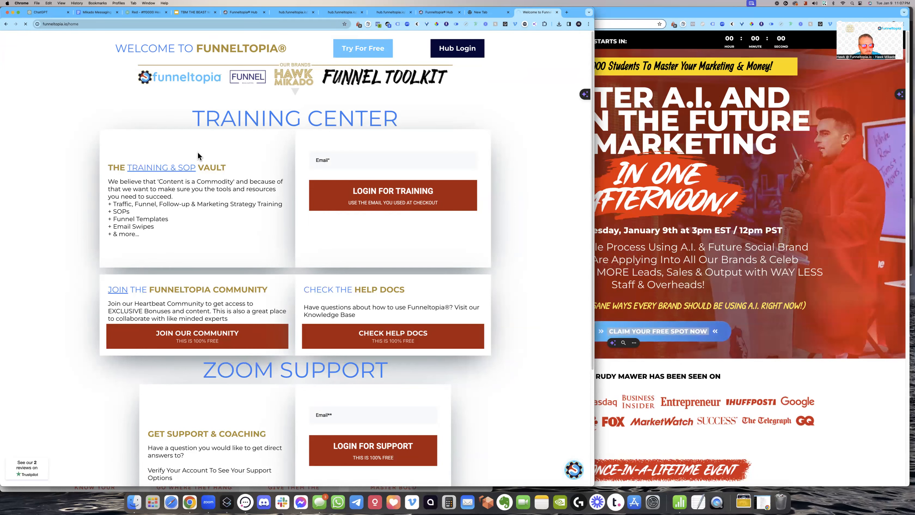
- Copy the image addresses of the brand-logo and media-logo graphics under Trusted By Top Brands
scroll(197, 153, down, 4)
scroll(197, 176, up, 4)
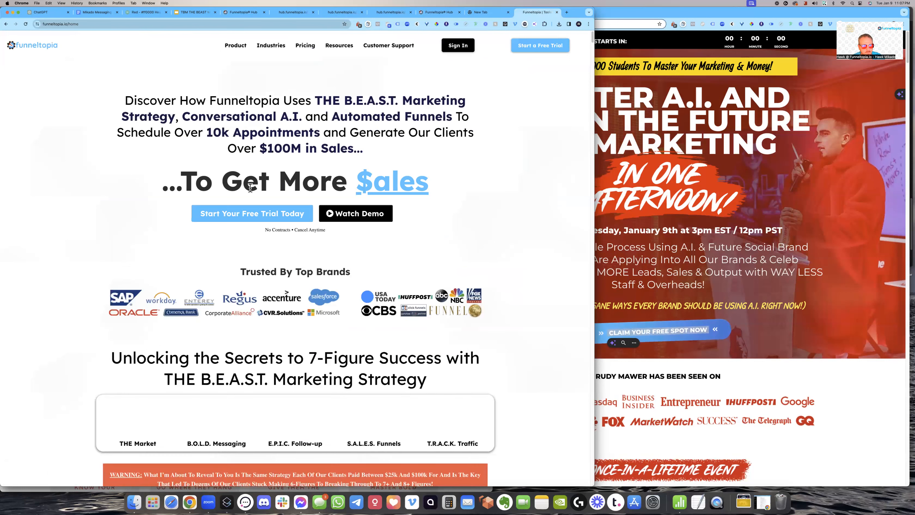
right_click(257, 307)
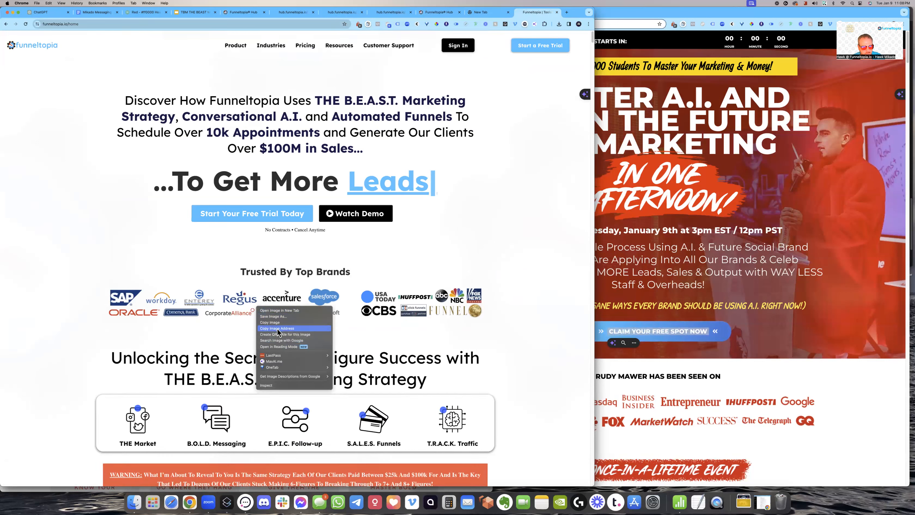
right_click(419, 307)
click(448, 327)
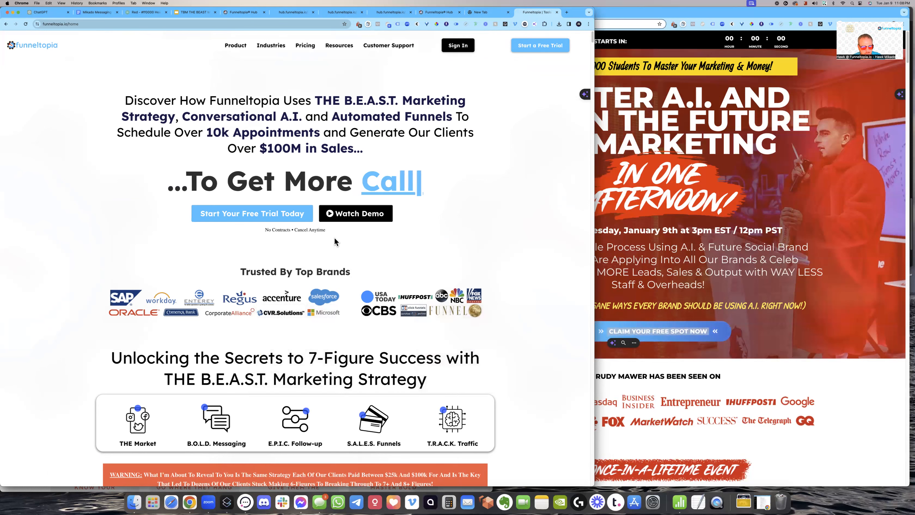
- Return to the page builder, replace the left placeholder with the copied media-logo image address, and swap its column with the other one
click(249, 13)
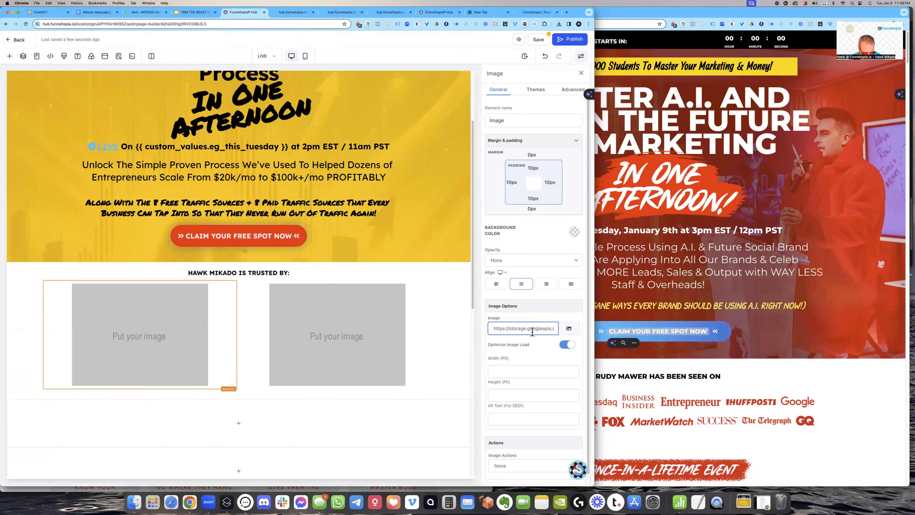
key(super+a)
key(super+v)
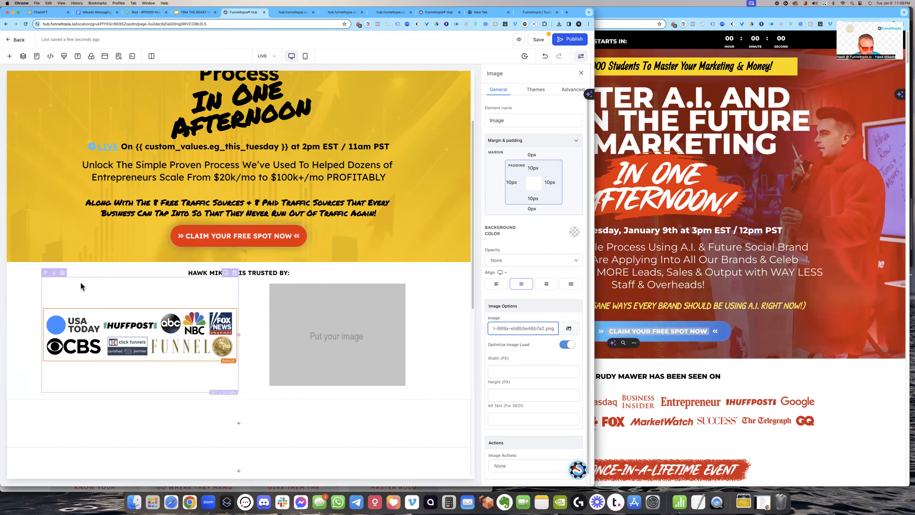
click(54, 274)
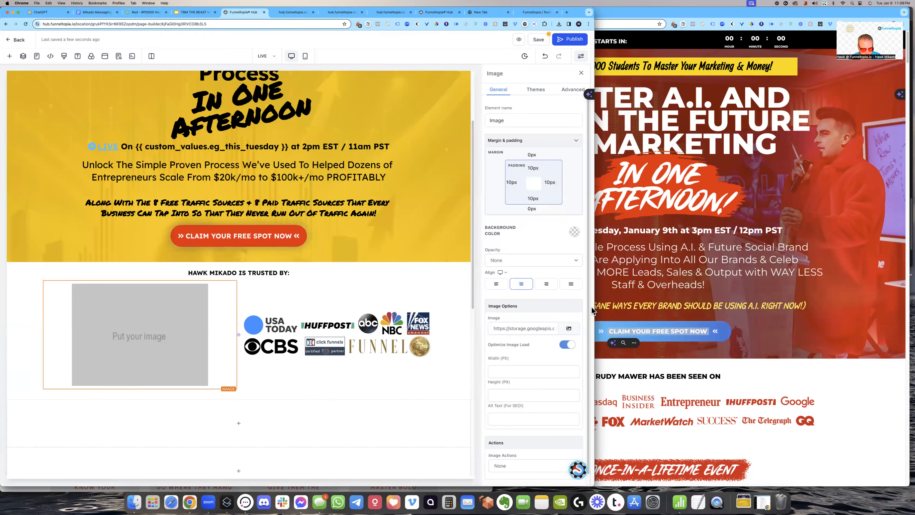
- Replace the remaining placeholder image's address with the brand-logo address from the clipboard history
click(515, 329)
key(super+a)
key(super+shift+v)
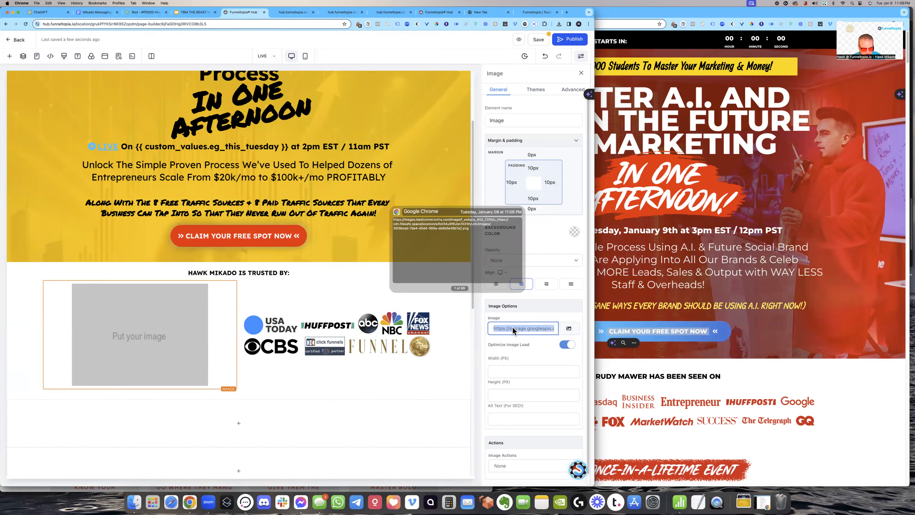
key(Return)
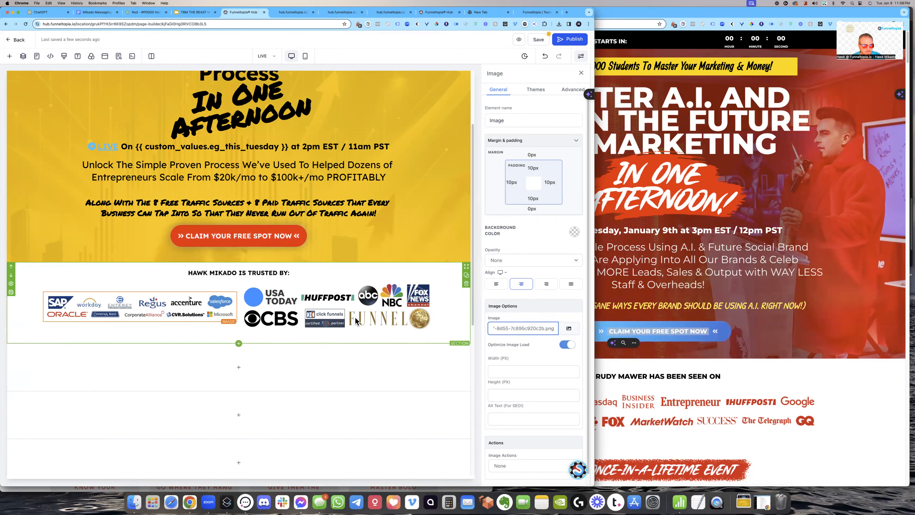
- Widen the brand-logo column to about two thirds of the row so both logo images have matching heights
drag(239, 307, 279, 309)
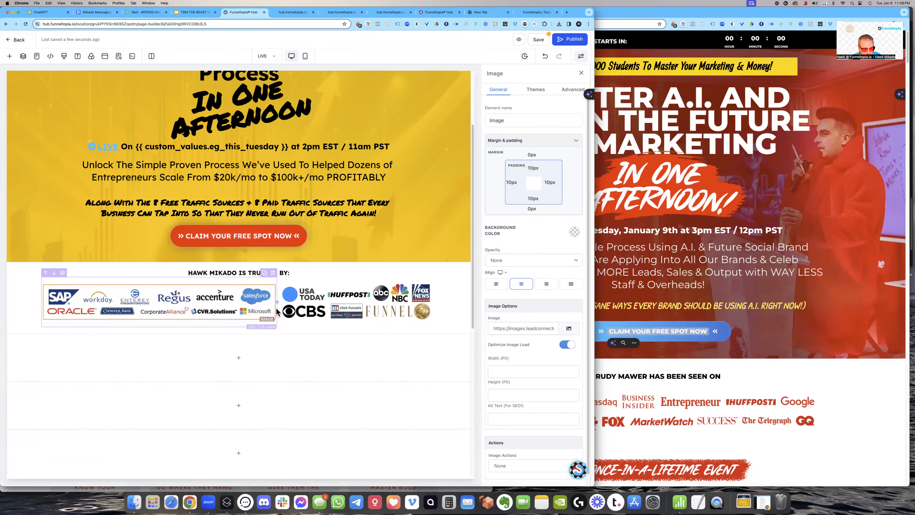
click(285, 325)
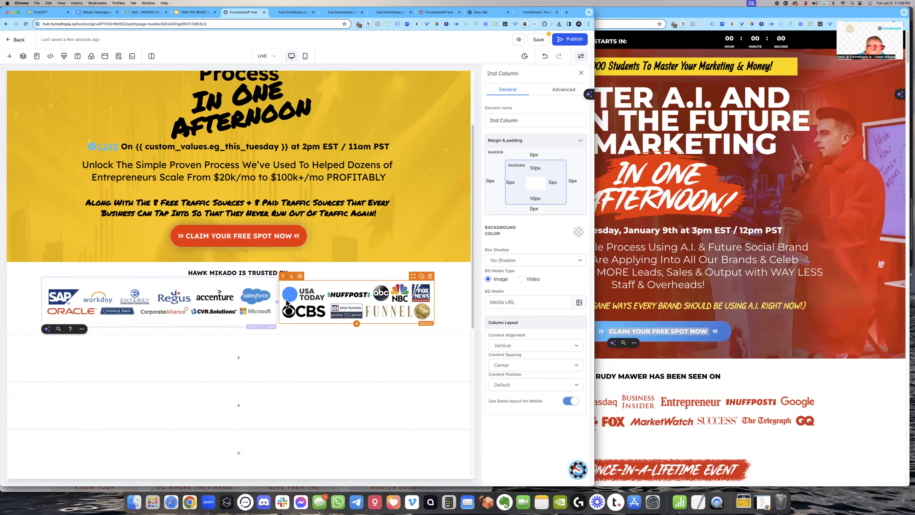
drag(276, 301, 283, 301)
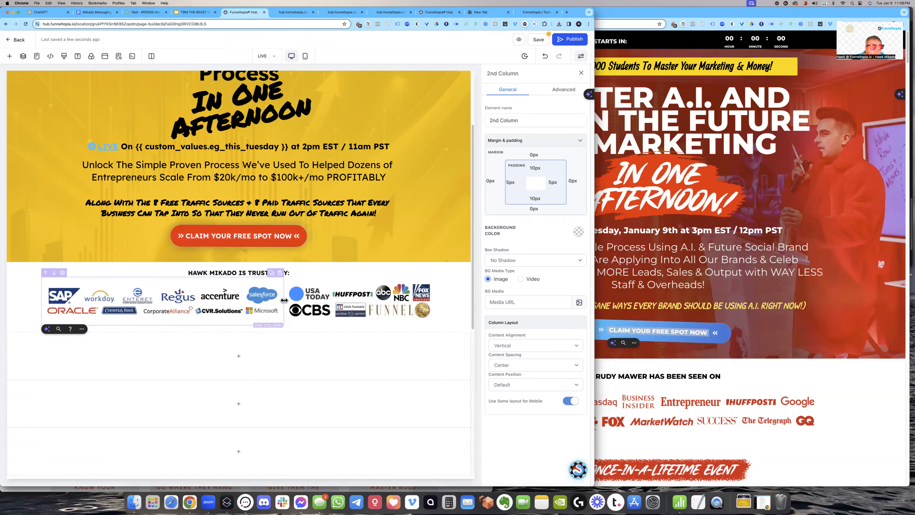
click(298, 329)
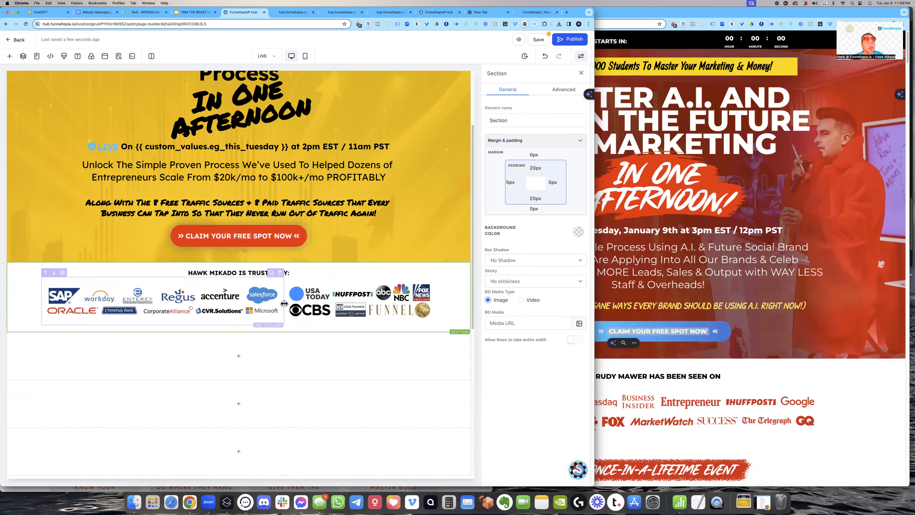
drag(285, 304, 298, 301)
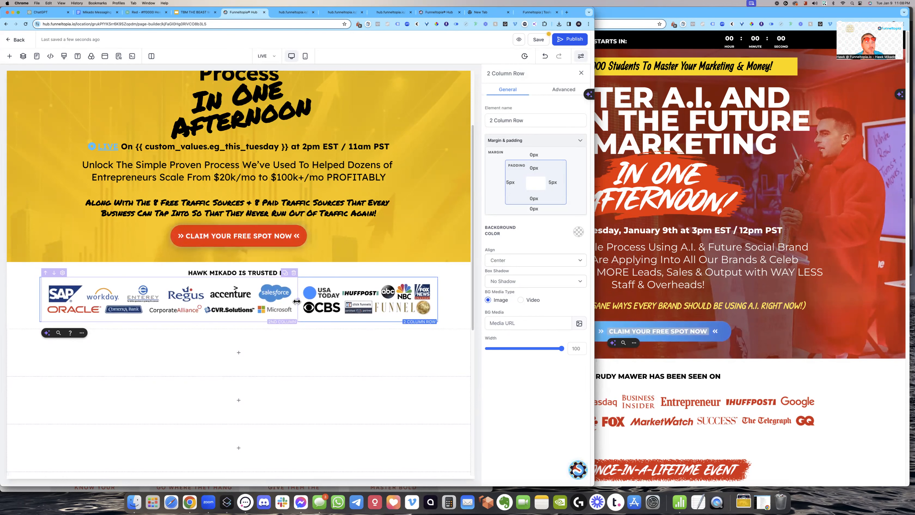
click(319, 321)
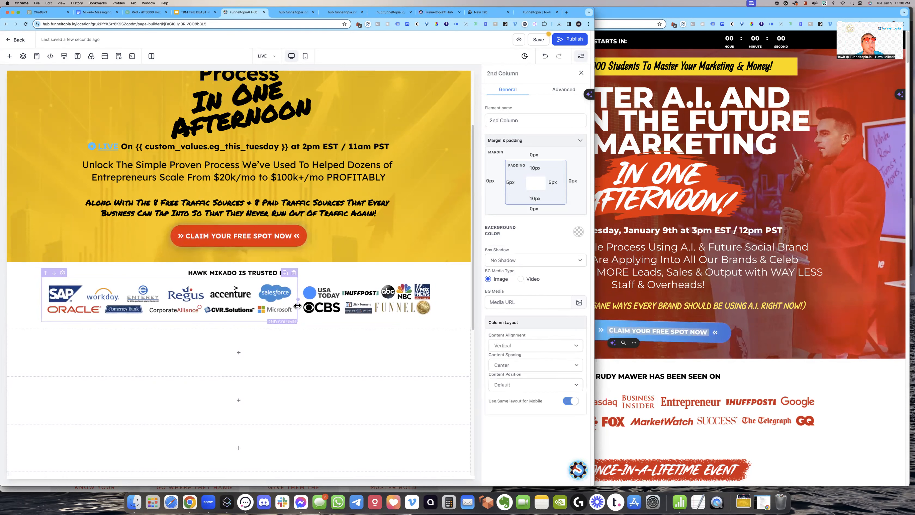
click(307, 323)
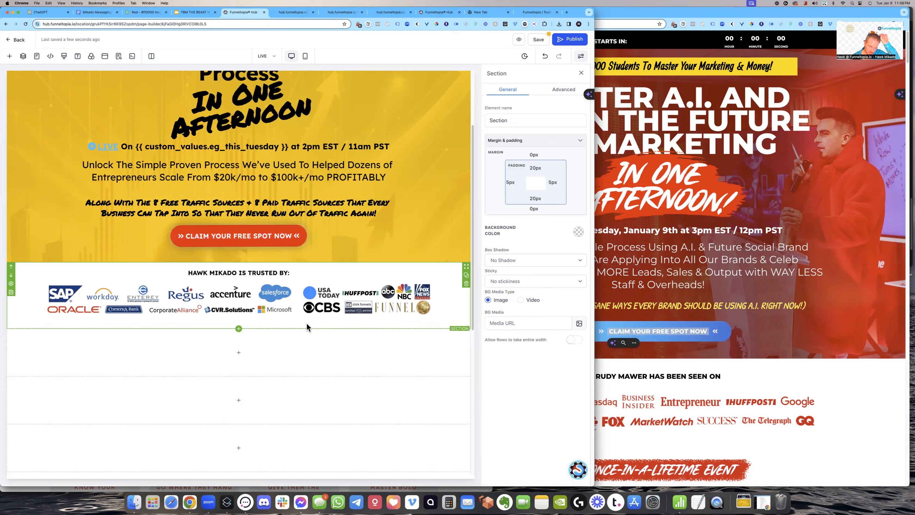
- Switch to the mobile layout and set the brand-logo column's top and bottom padding to 0 px
click(305, 56)
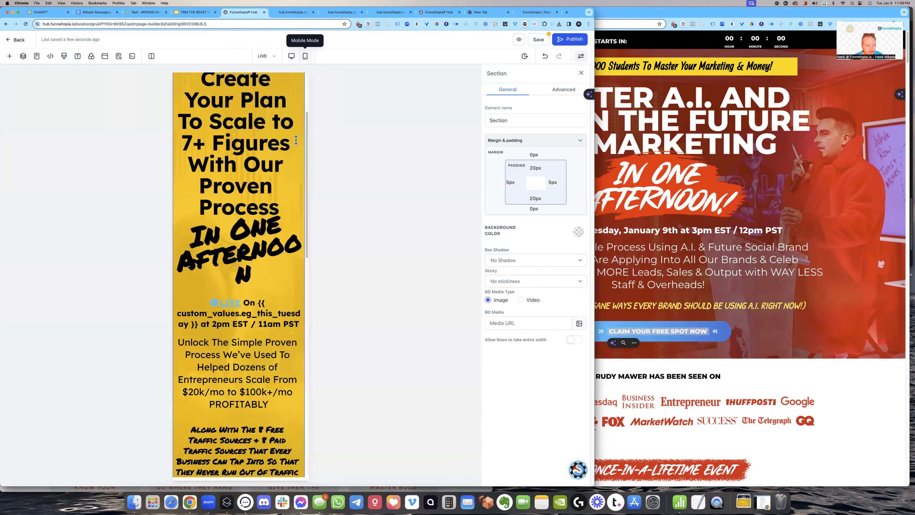
scroll(257, 278, up, 5)
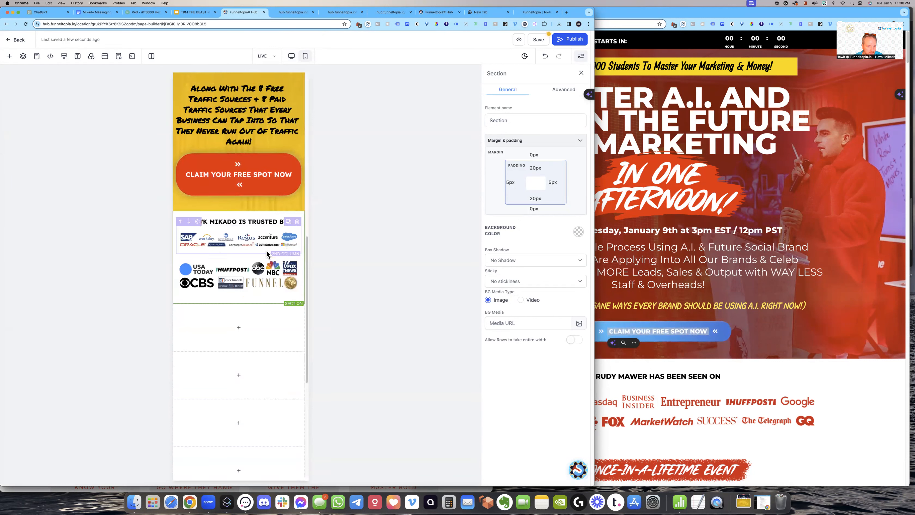
click(241, 251)
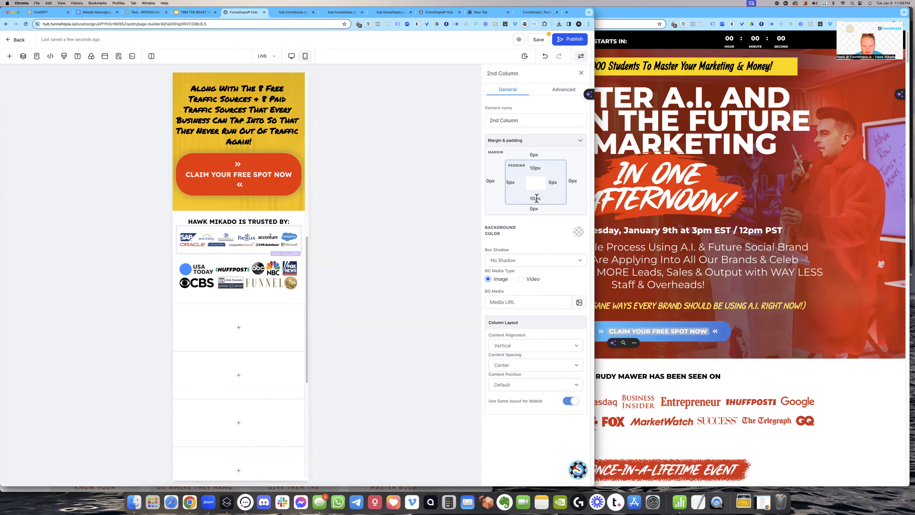
click(534, 167)
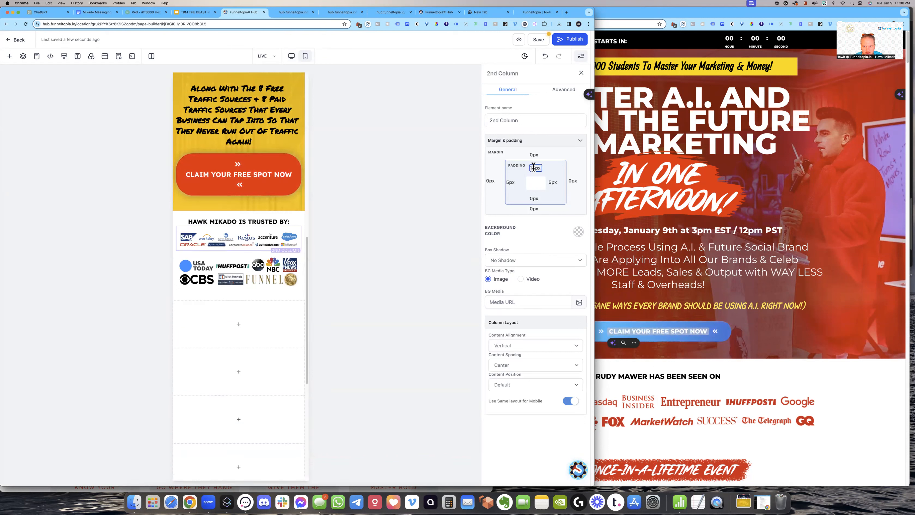
- Set the media-logo column's top and bottom padding to 0 px
click(269, 253)
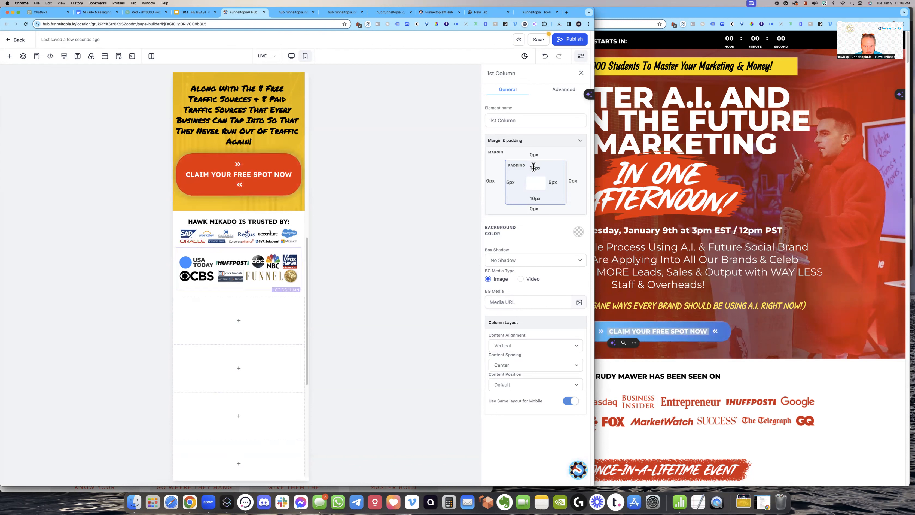
click(533, 199)
key(BackSpace)
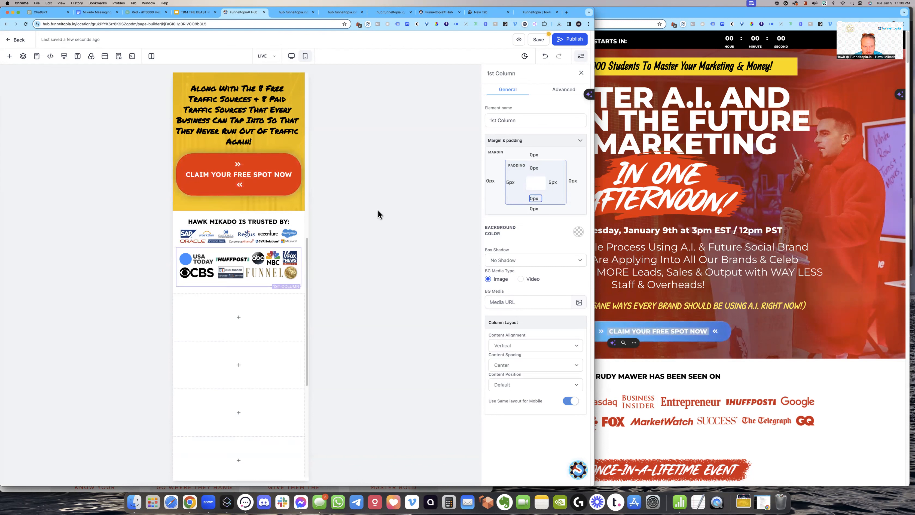
click(242, 283)
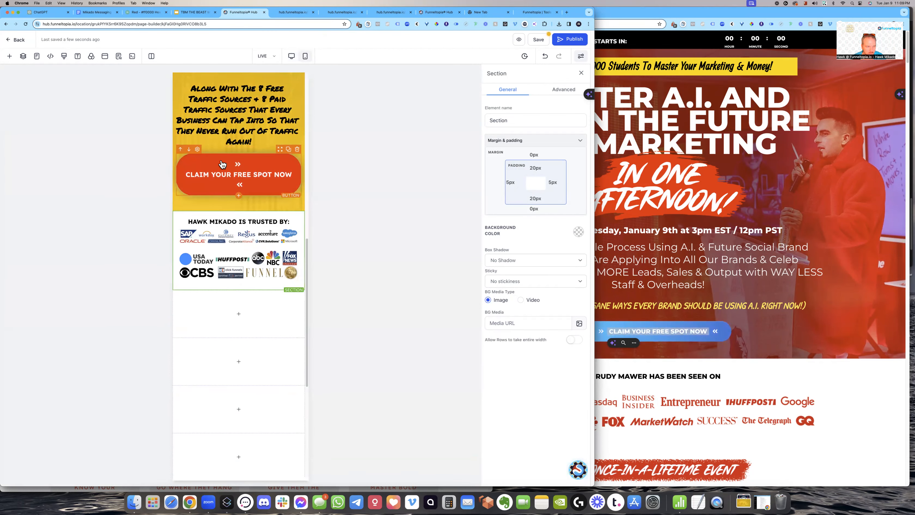
- On the mobile layout, set the main "Create Your Plan" headline's font size to 42 px and the "In One Afternoon" headline's to 56 px
click(298, 62)
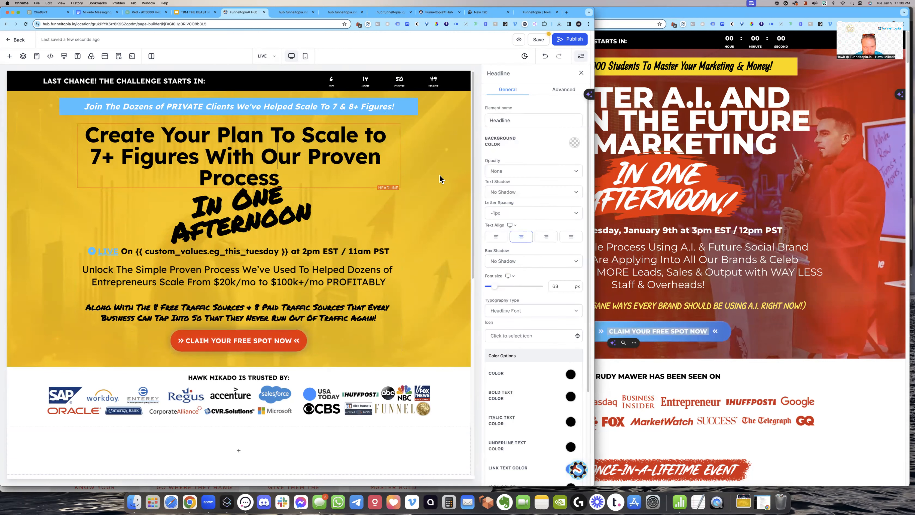
click(304, 56)
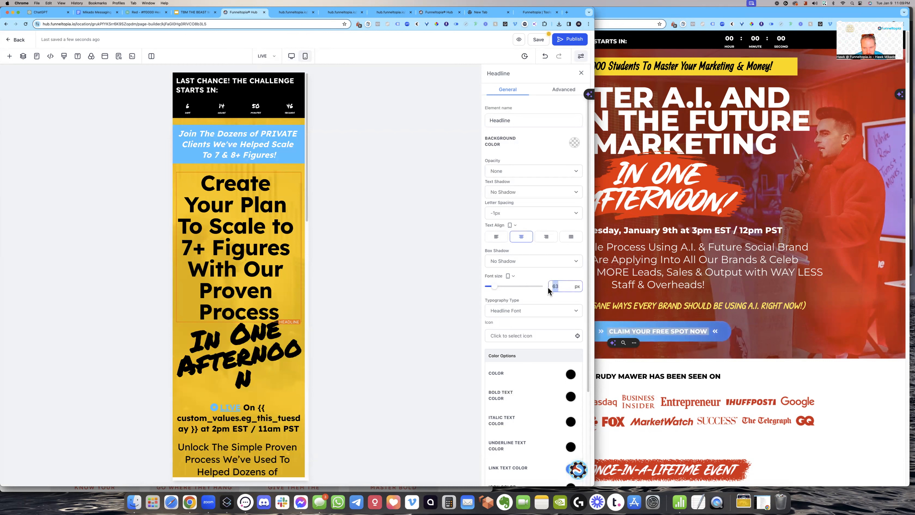
double_click(555, 287)
text(420)
key(BackSpace)
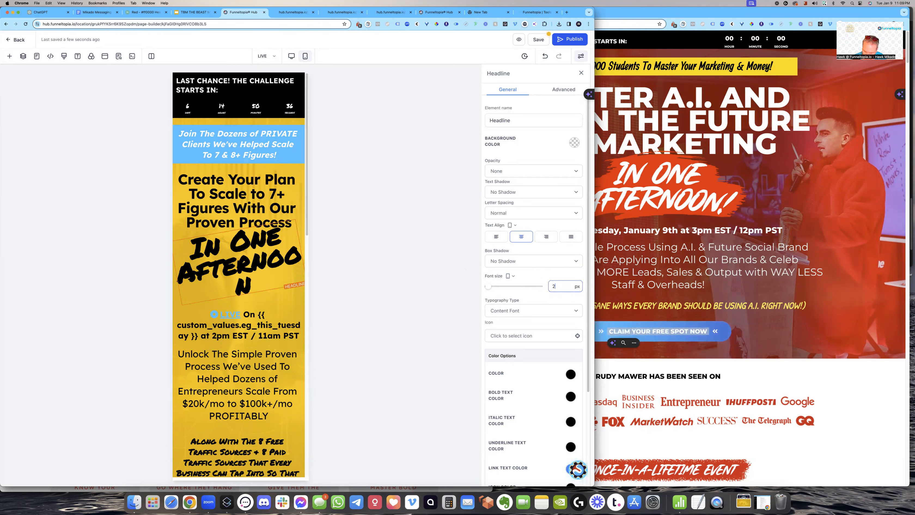
click(399, 278)
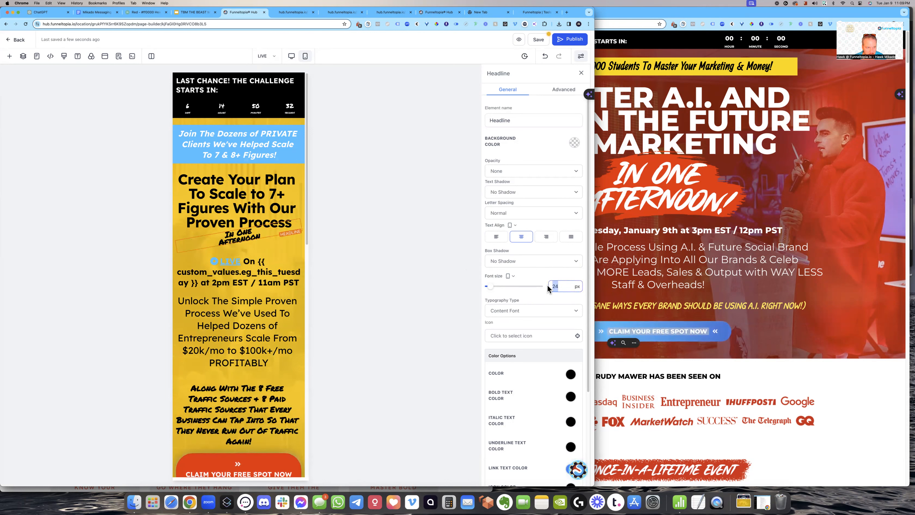
text(8)
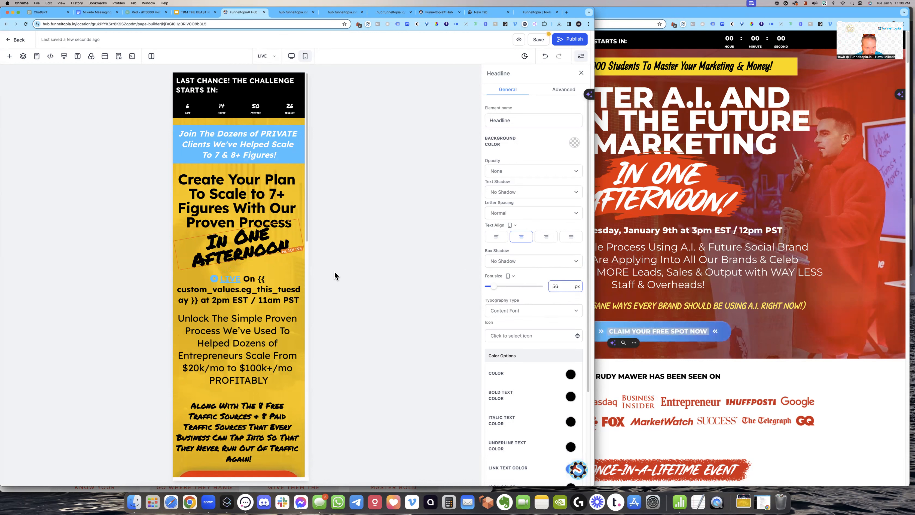
- Set the mobile font size of the live date line and the traffic-sources line to 18 px, and reduce the "Unlock The Simple Proven Process" text
click(264, 277)
click(258, 286)
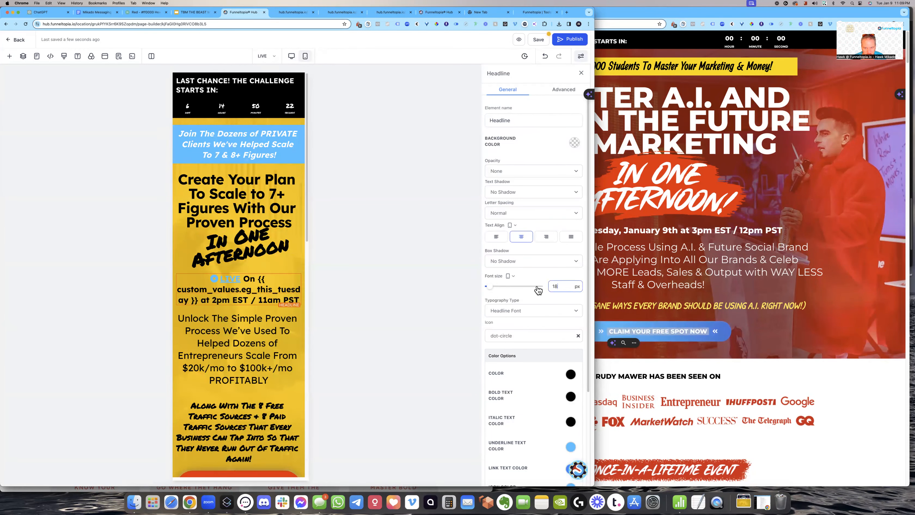
click(239, 309)
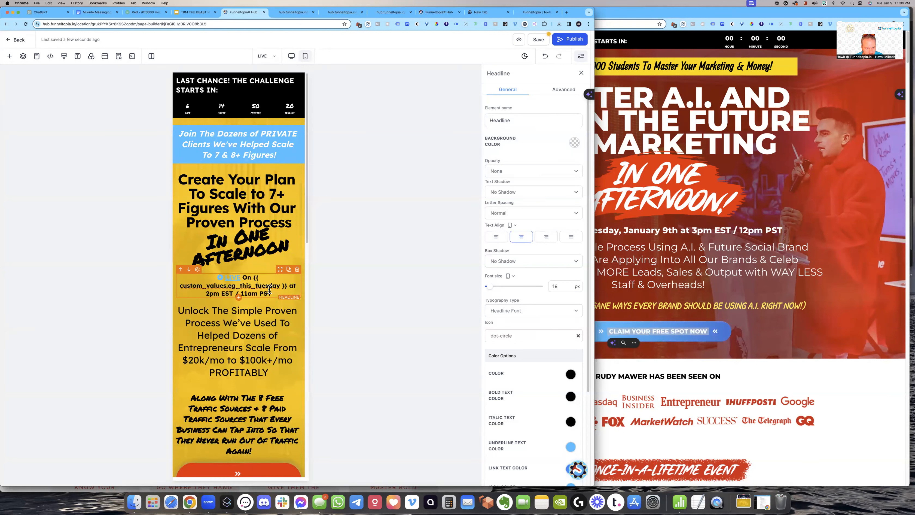
click(257, 312)
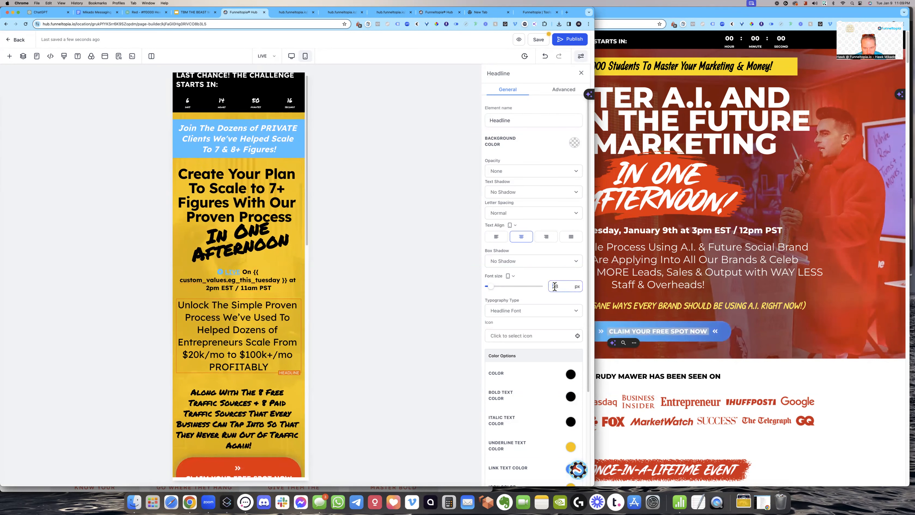
click(247, 331)
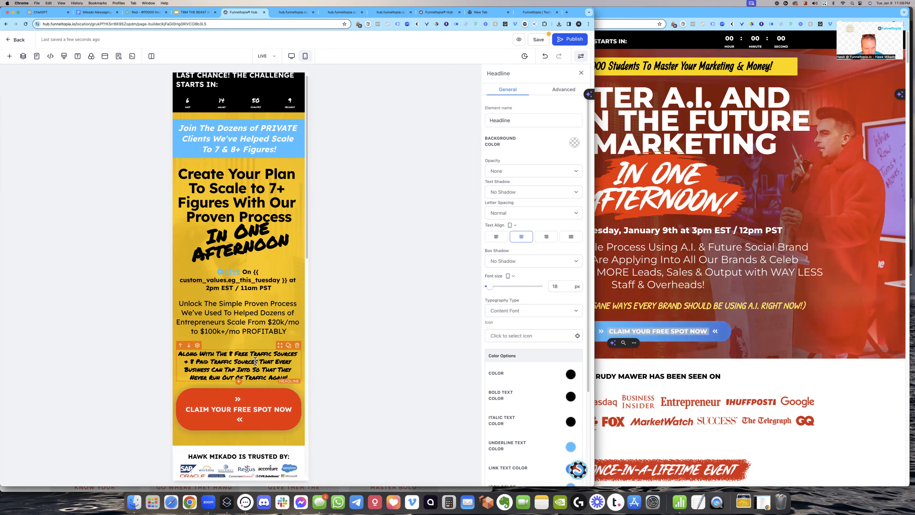
- Set the mobile font size of the "CLAIM YOUR FREE SPOT NOW" button to 16 px so its label fits on one line
scroll(255, 362, down, 2)
click(264, 373)
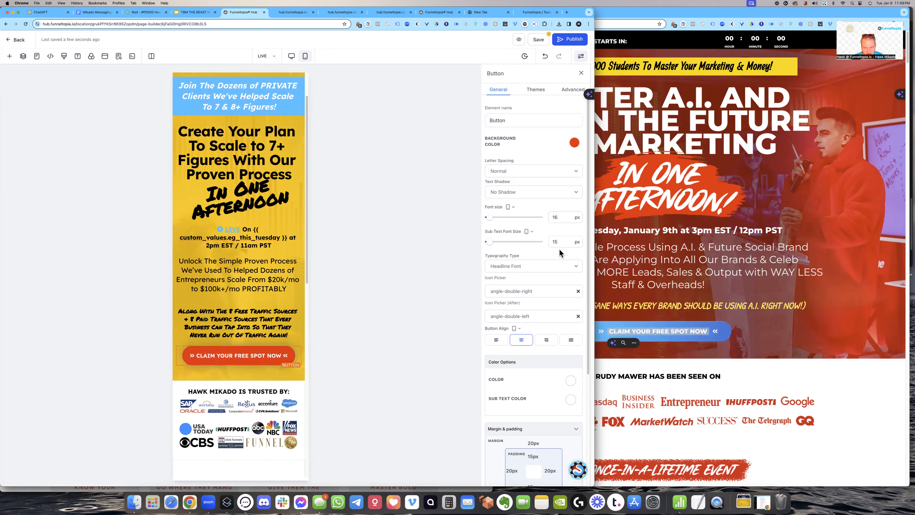
scroll(560, 249, down, 5)
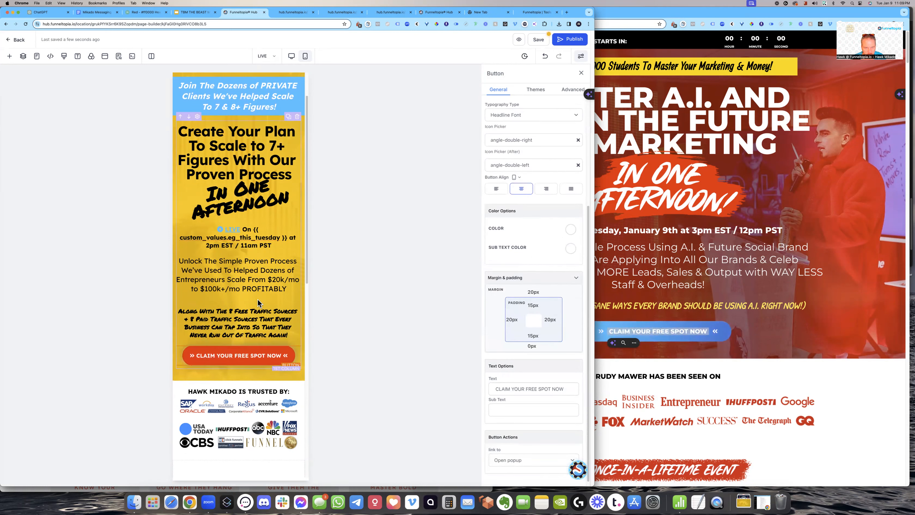
scroll(258, 302, down, 5)
scroll(267, 302, up, 2)
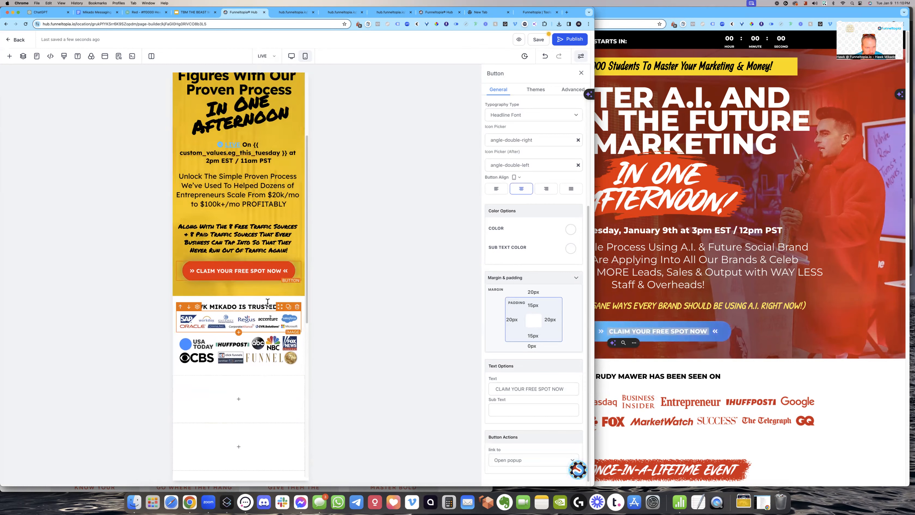
scroll(267, 302, up, 5)
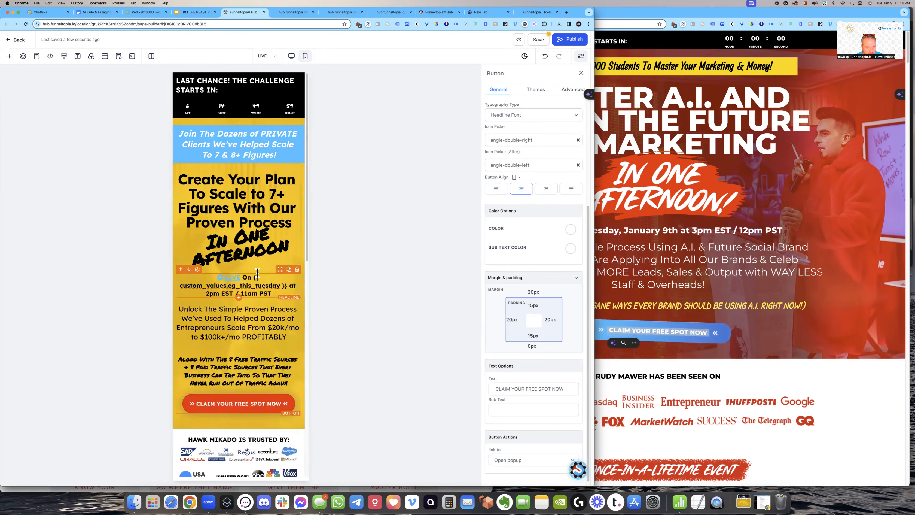
- Reduce the blue banner headline's mobile font size, and make the "LAST CHANCE!" countdown headline 14 px and centred
click(247, 150)
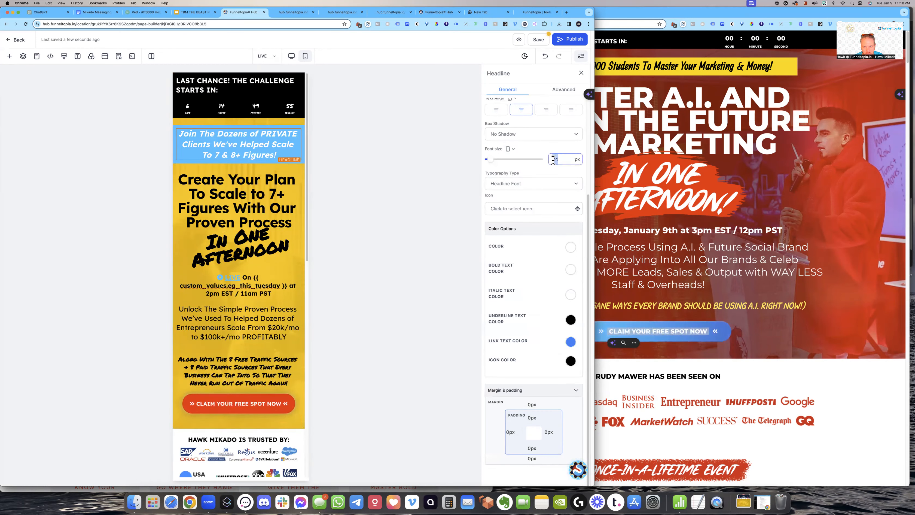
click(400, 187)
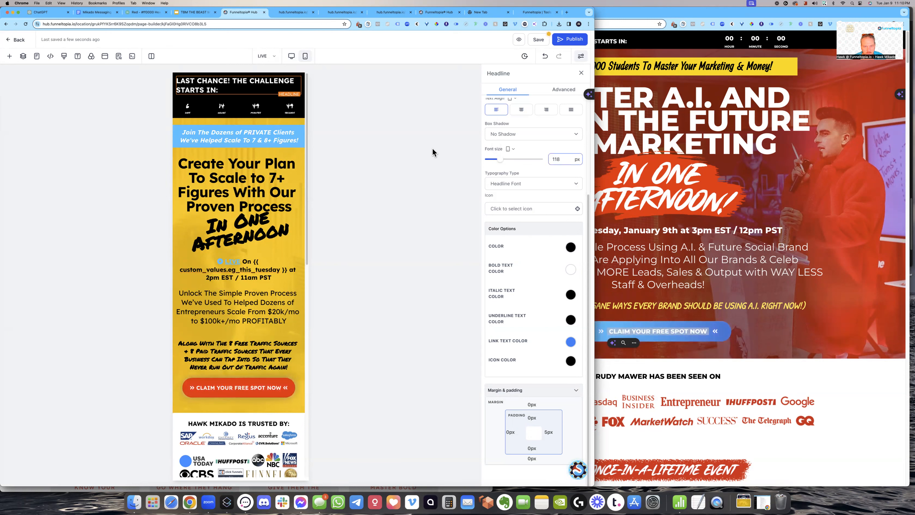
key(BackSpace)
text(8)
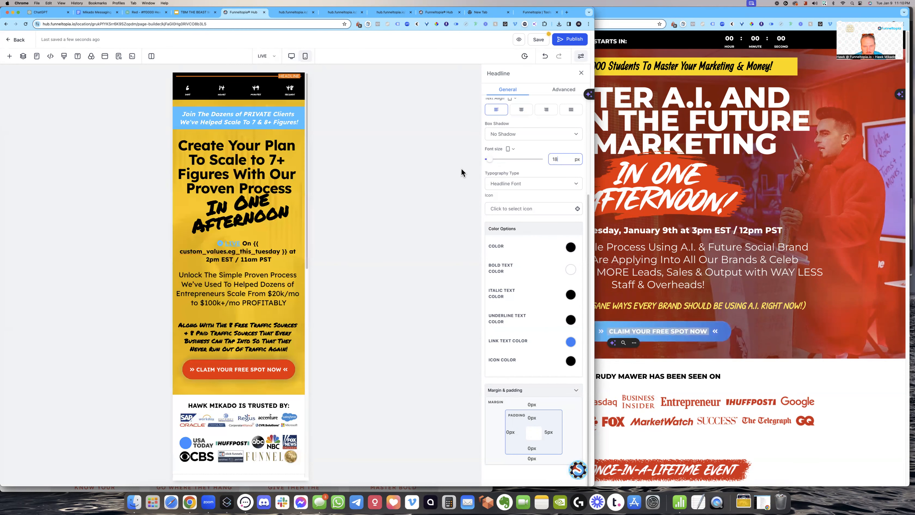
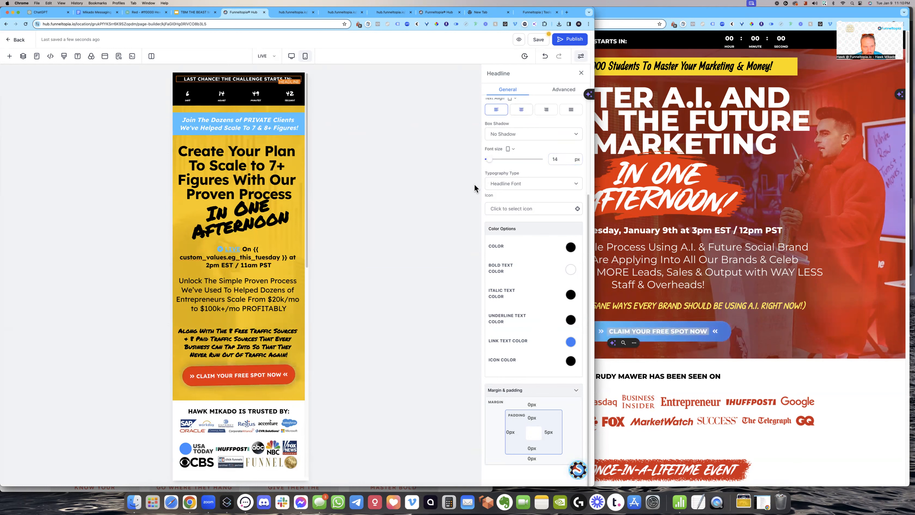
scroll(520, 225, up, 5)
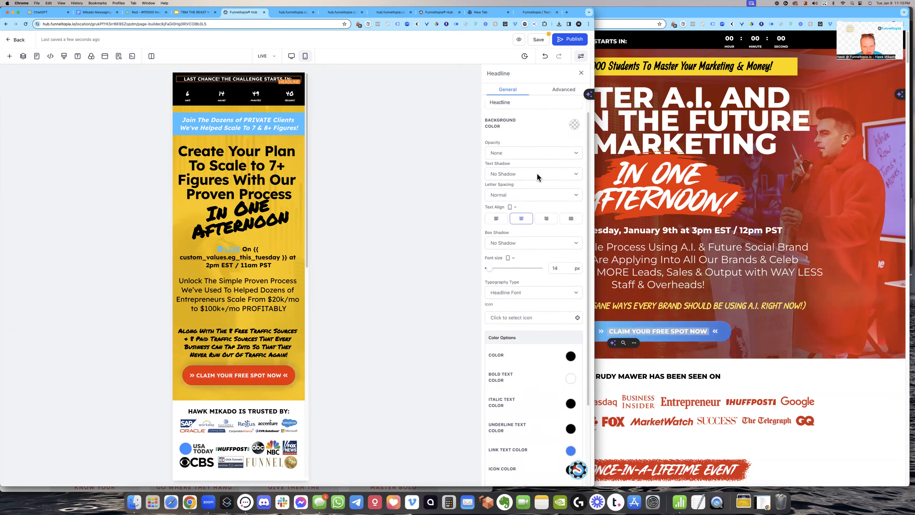
- Return to the desktop layout and examine the reference page's headline and video section below its media logos
click(298, 57)
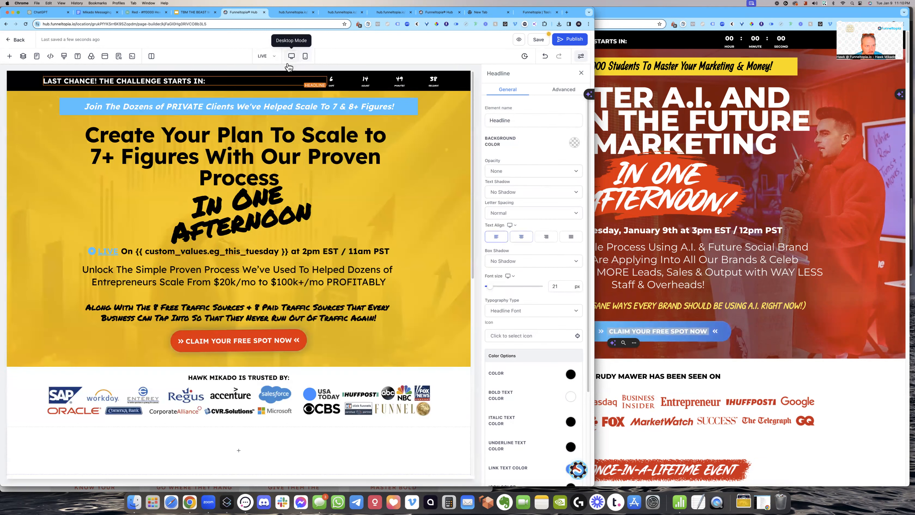
scroll(371, 245, down, 3)
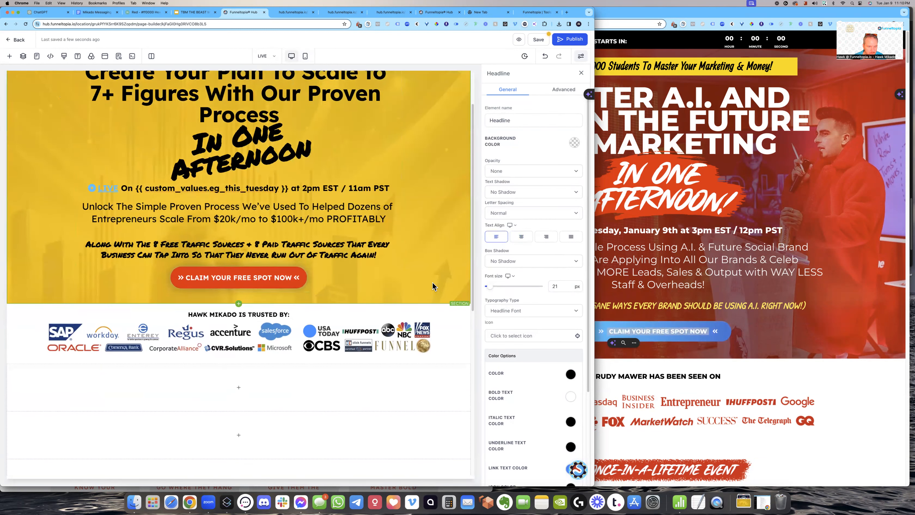
click(702, 292)
scroll(672, 288, down, 10)
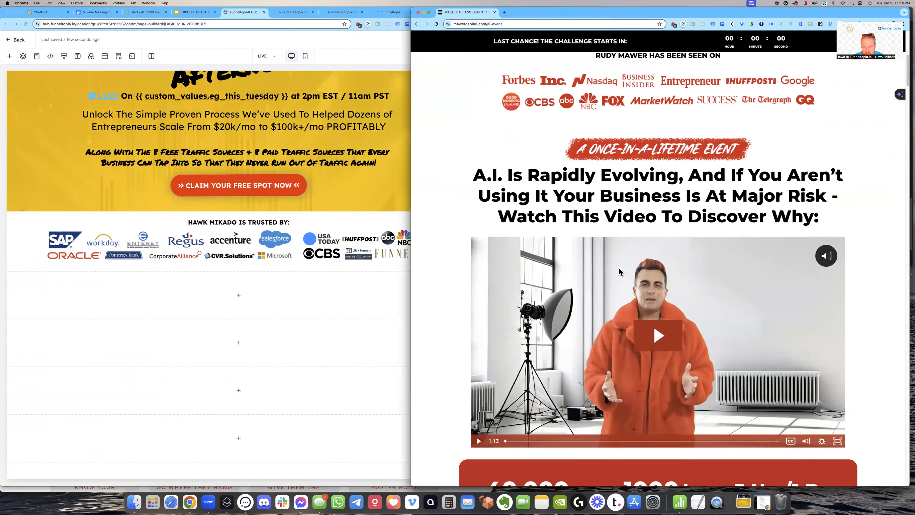
scroll(618, 267, down, 2)
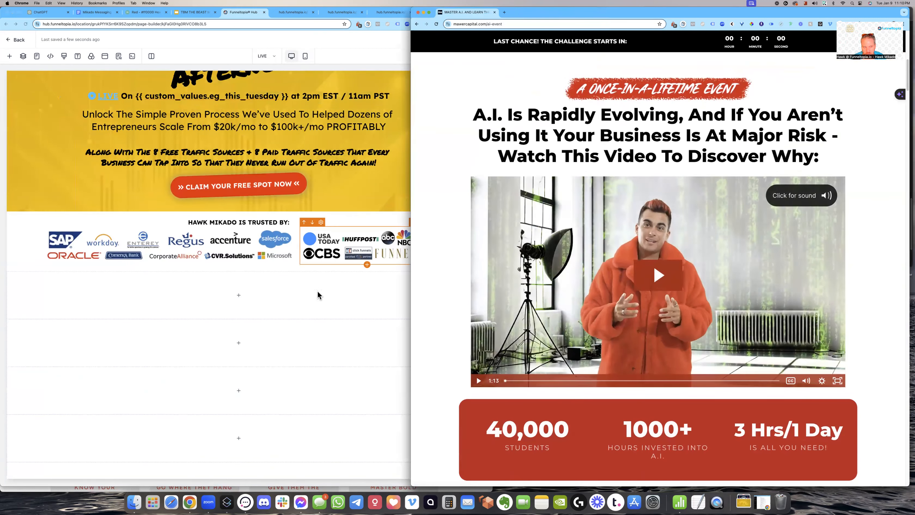
click(251, 296)
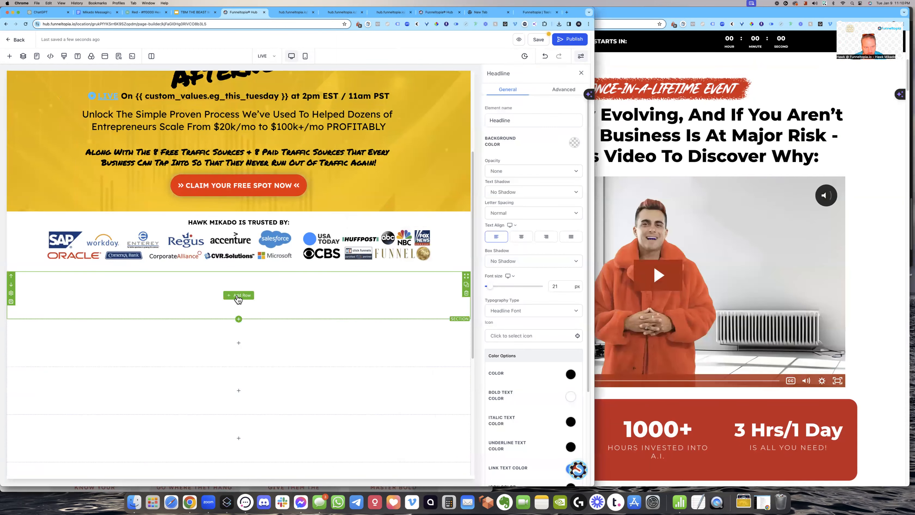
click(238, 295)
click(97, 115)
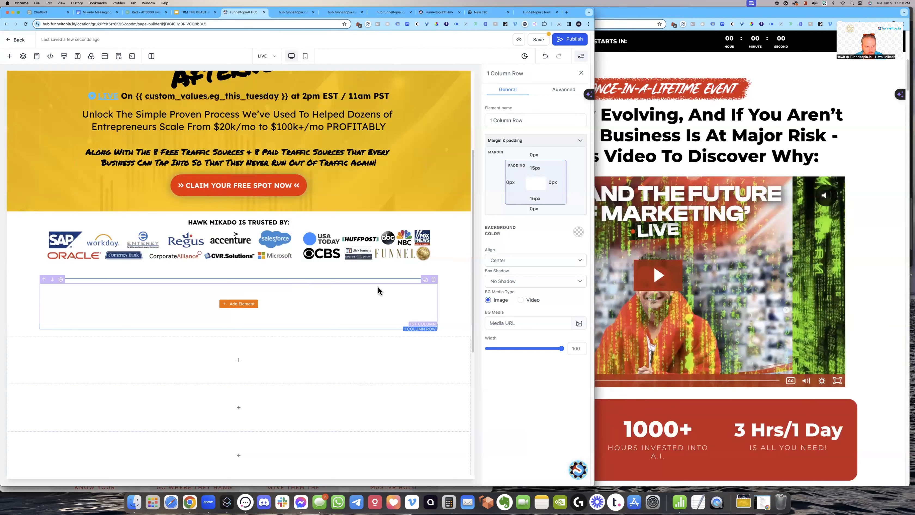
click(433, 279)
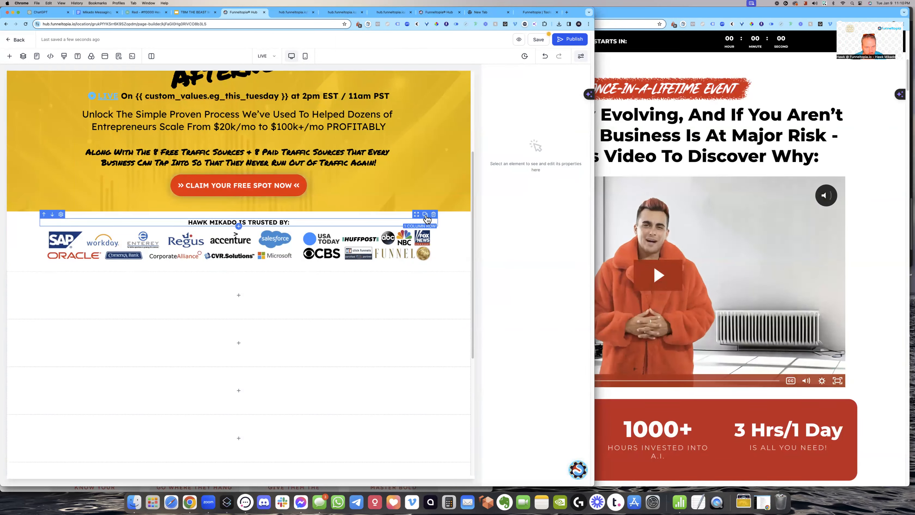
- Duplicate the "Trusted By" heading row into the empty section below the logos and select the copied heading's text
click(425, 215)
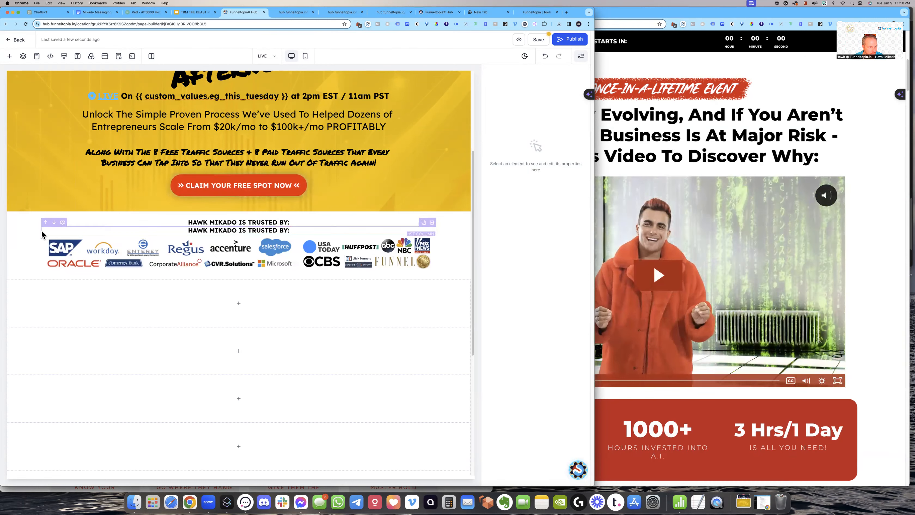
click(53, 222)
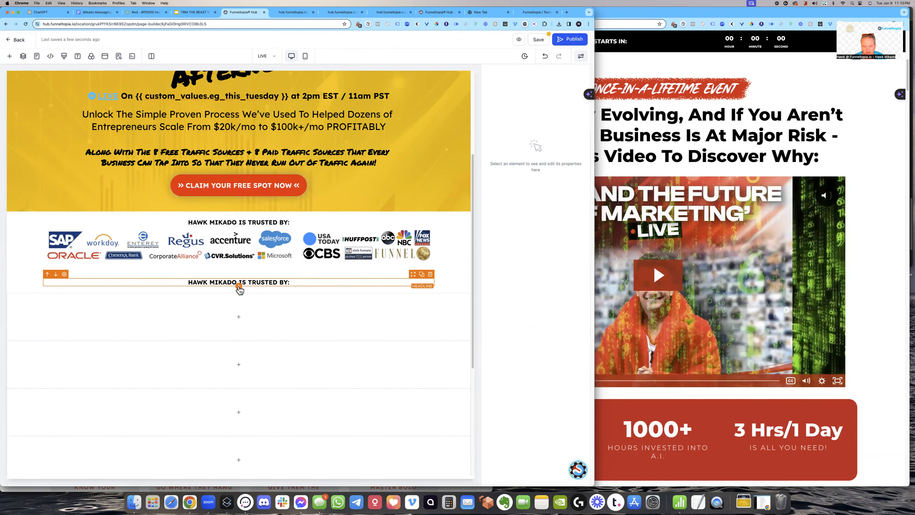
click(240, 289)
drag(290, 283, 188, 278)
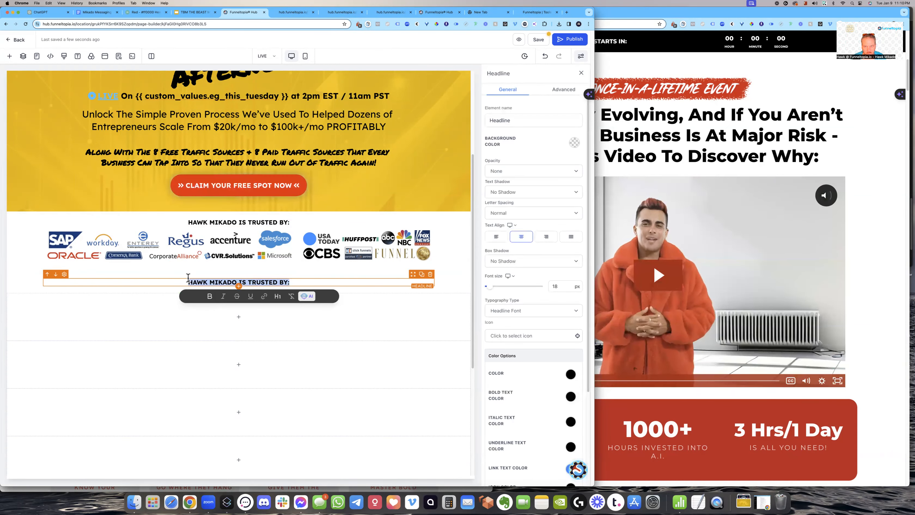
- Examine the reference page's event headline, video, statistics banner and testimonials as a model for the next sections
click(743, 149)
scroll(613, 135, down, 1)
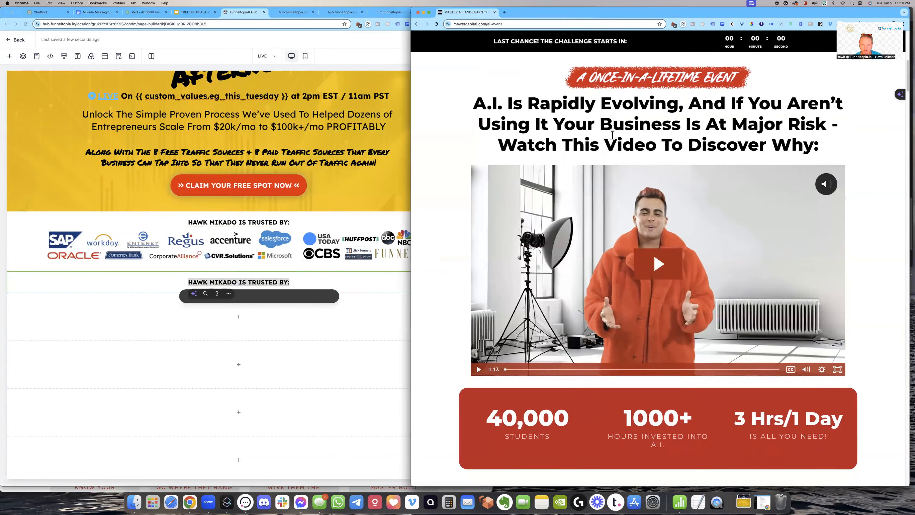
scroll(612, 141, down, 3)
scroll(612, 141, up, 4)
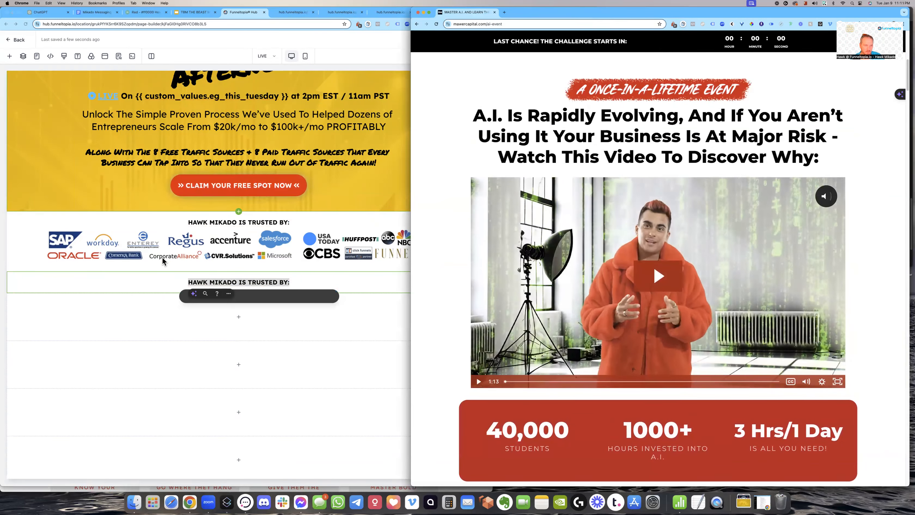
click(188, 282)
click(888, 263)
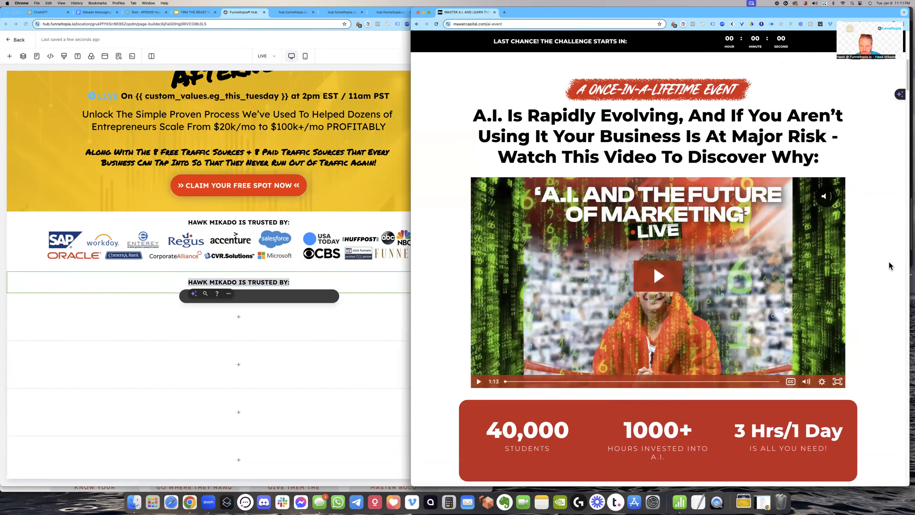
scroll(890, 266, down, 5)
scroll(587, 290, down, 3)
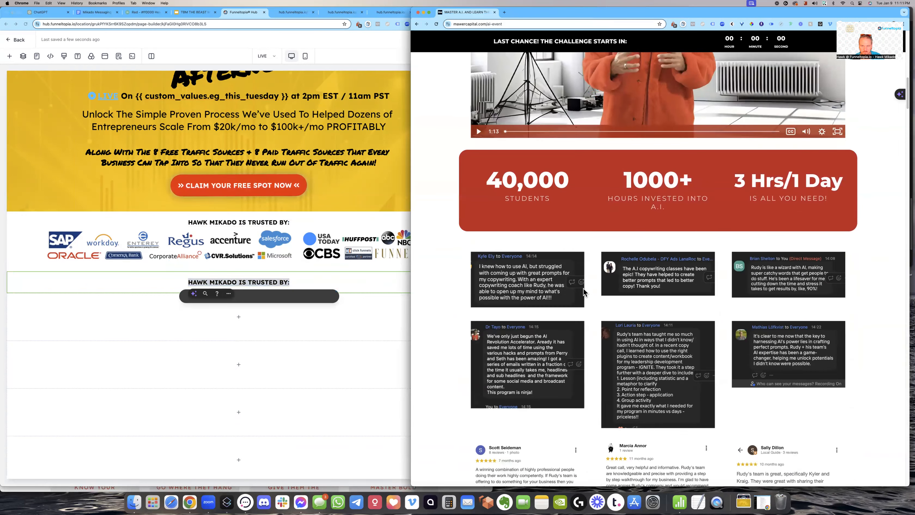
scroll(584, 292, down, 3)
scroll(479, 296, up, 15)
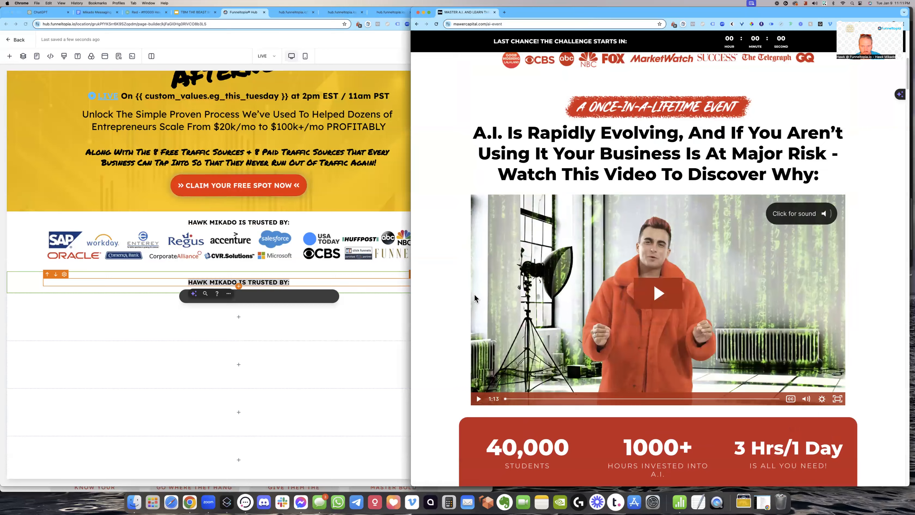
scroll(472, 302, down, 12)
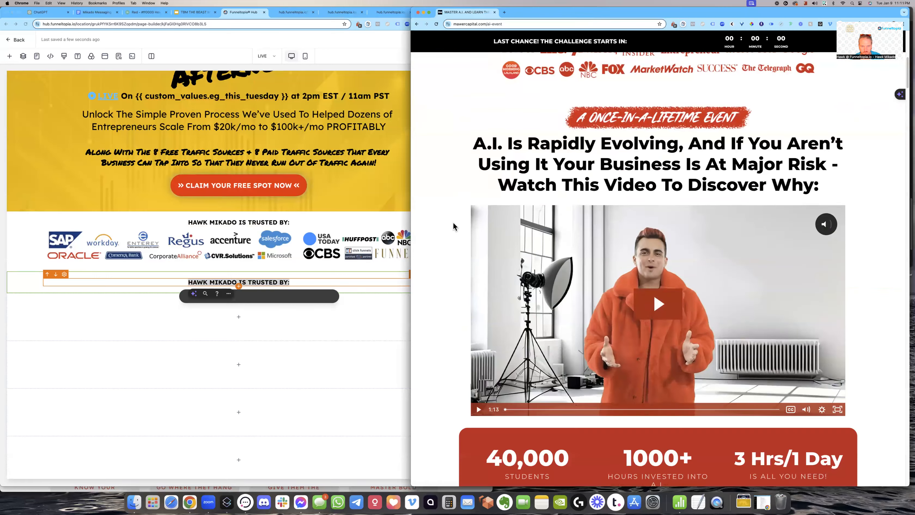
scroll(451, 281, down, 3)
scroll(454, 280, up, 10)
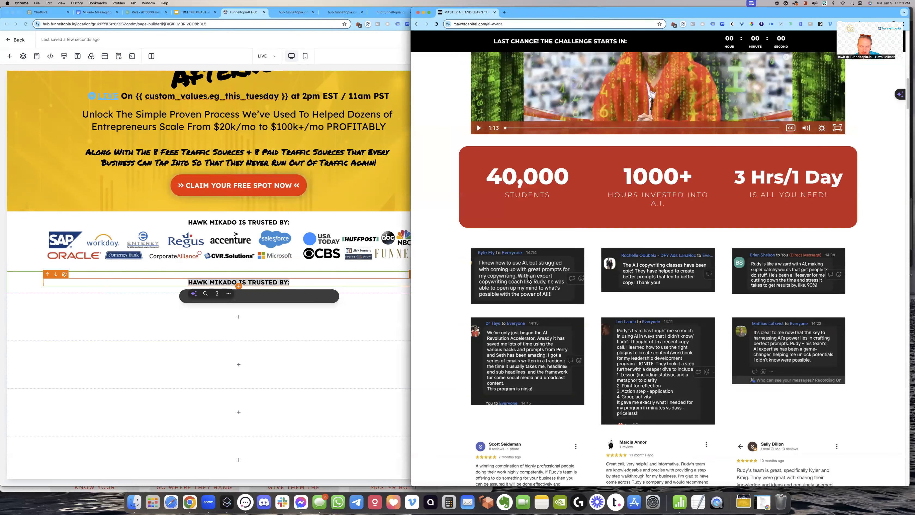
- Examine the reference page's testimonials, coaching list, speaker cards, mentor biography, video success stories and before/after comparison
scroll(597, 294, down, 3)
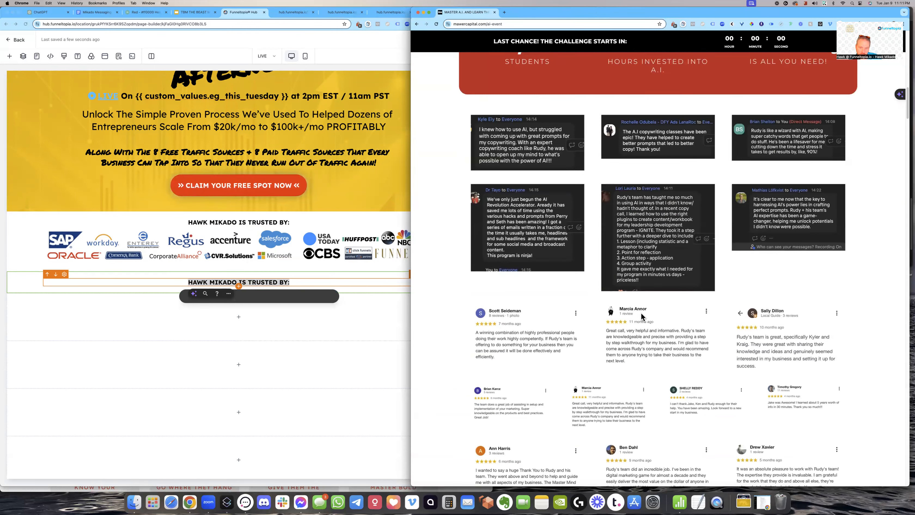
scroll(579, 333, down, 6)
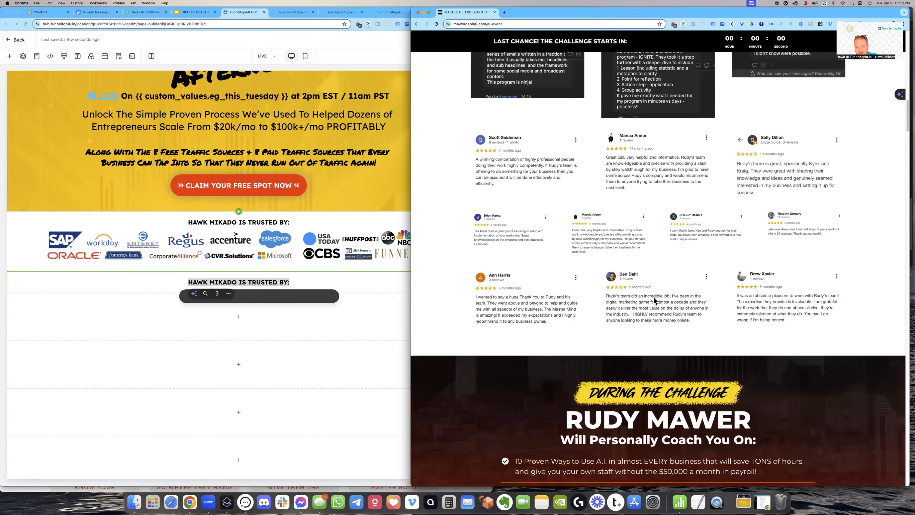
scroll(650, 294, up, 2)
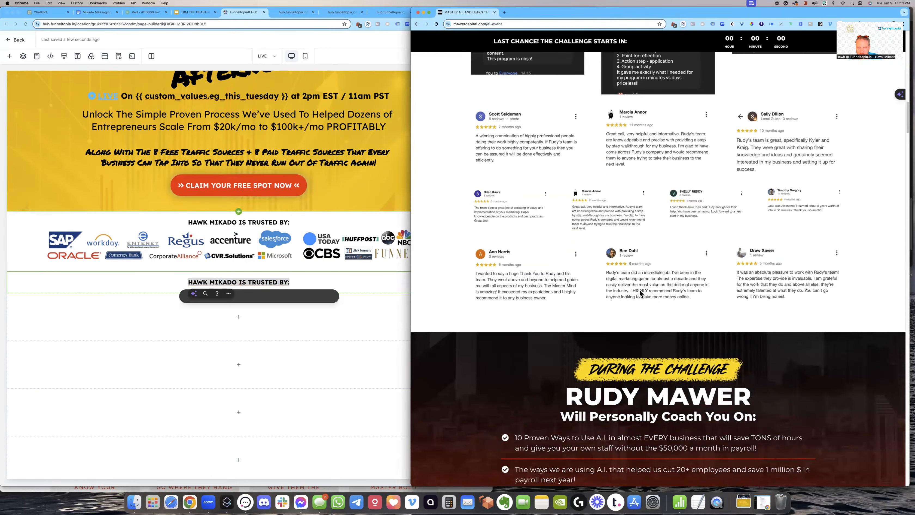
scroll(577, 294, up, 5)
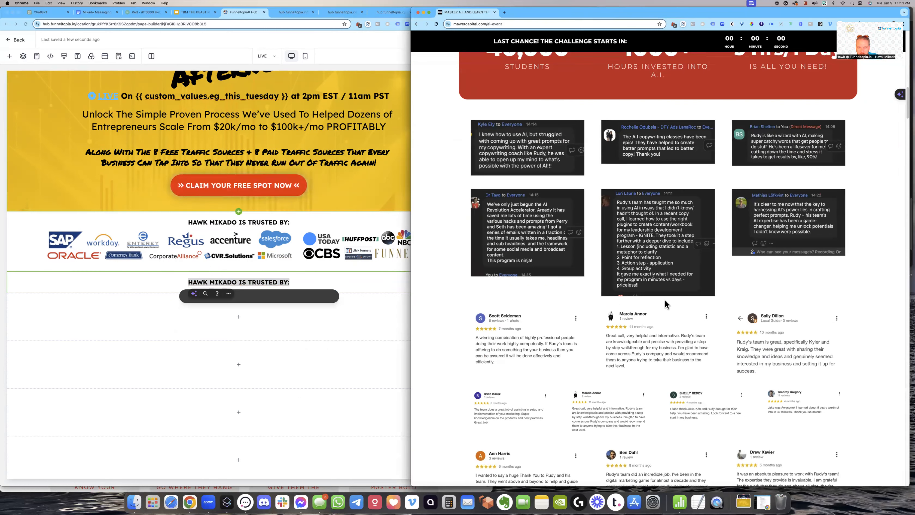
scroll(684, 295, down, 7)
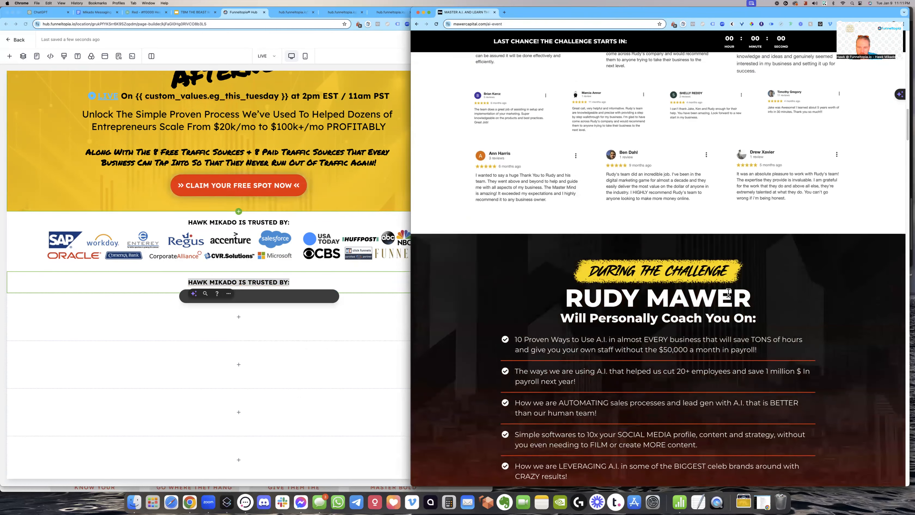
scroll(728, 293, down, 12)
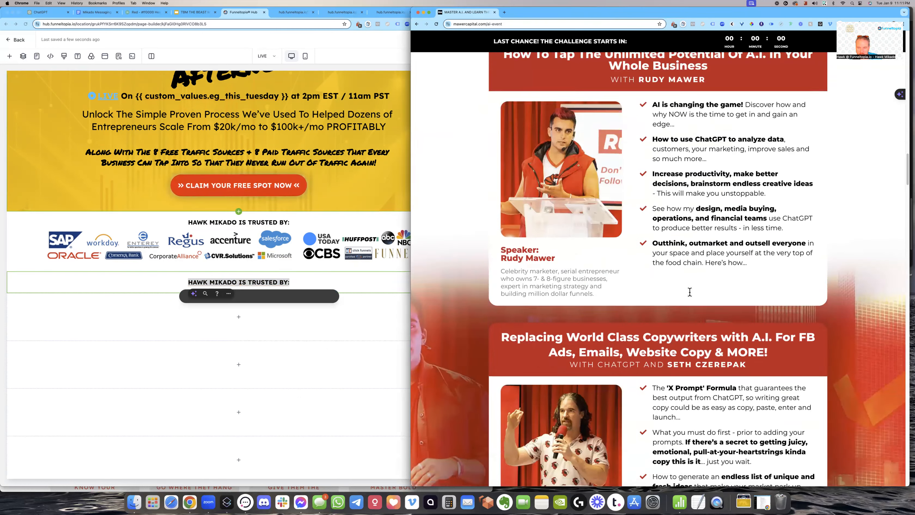
scroll(690, 292, down, 20)
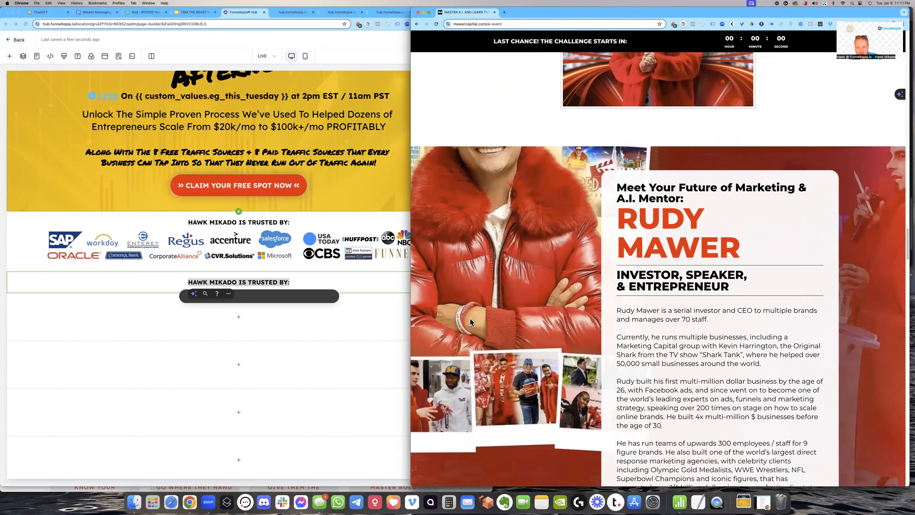
scroll(470, 318, down, 14)
scroll(474, 309, down, 15)
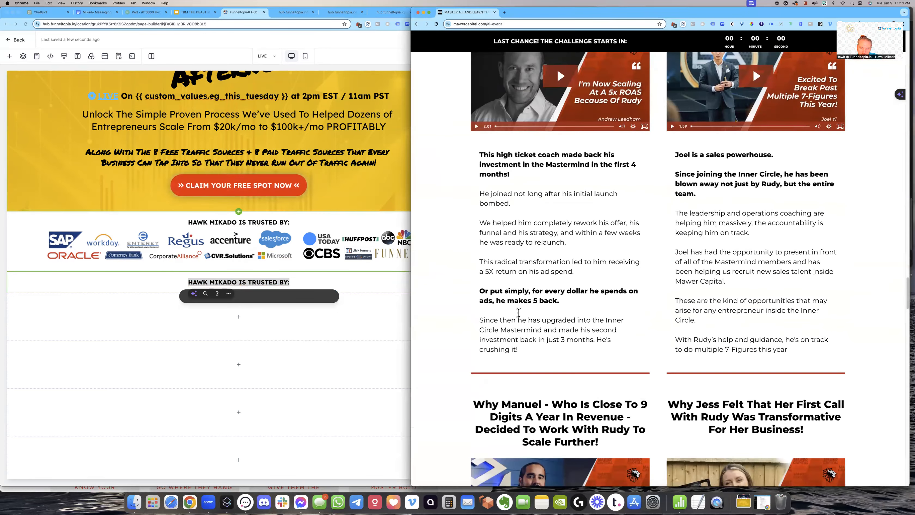
scroll(458, 348, down, 5)
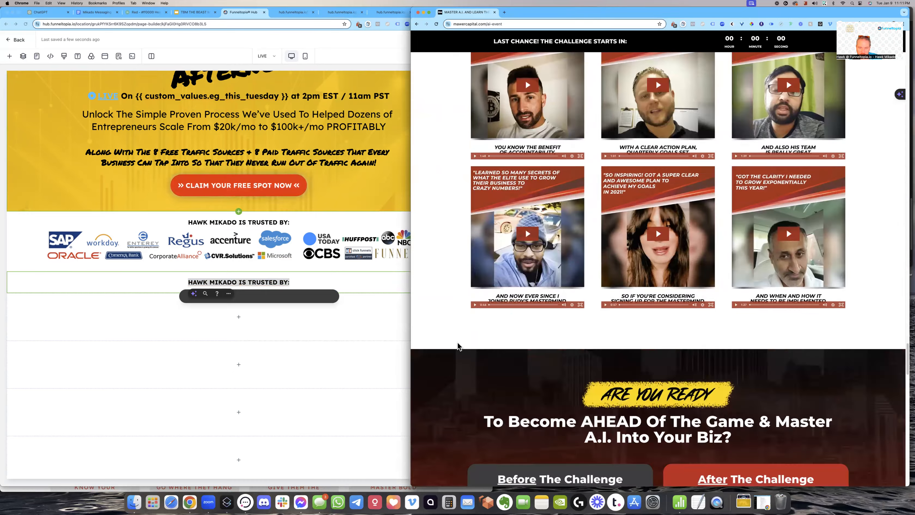
scroll(468, 347, down, 8)
scroll(470, 348, up, 8)
scroll(469, 348, down, 20)
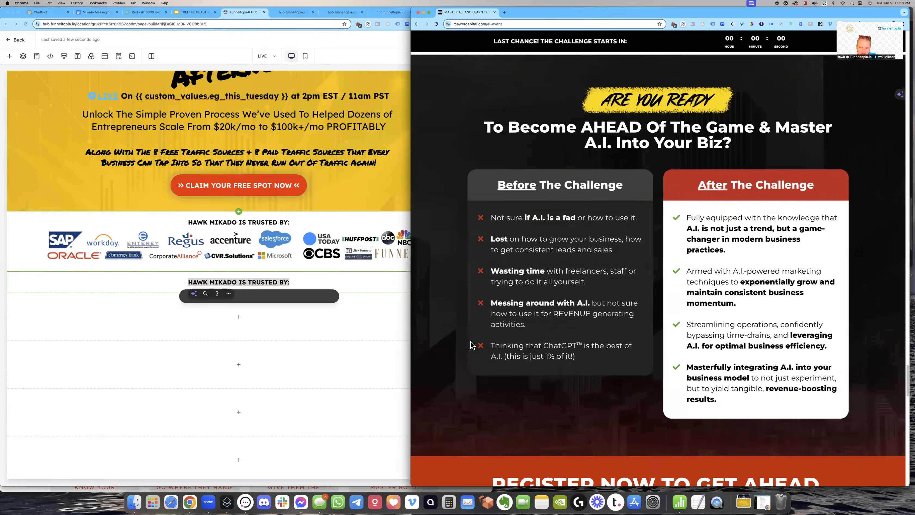
scroll(474, 346, up, 20)
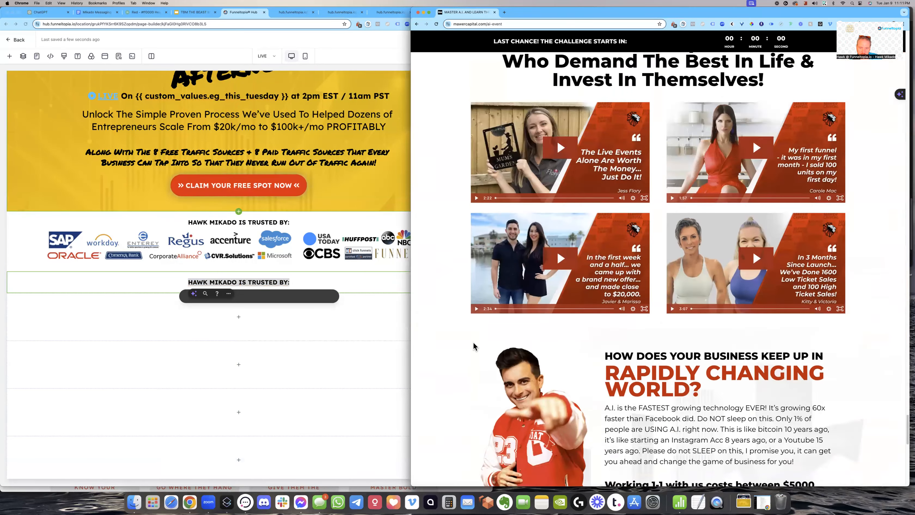
scroll(475, 345, down, 15)
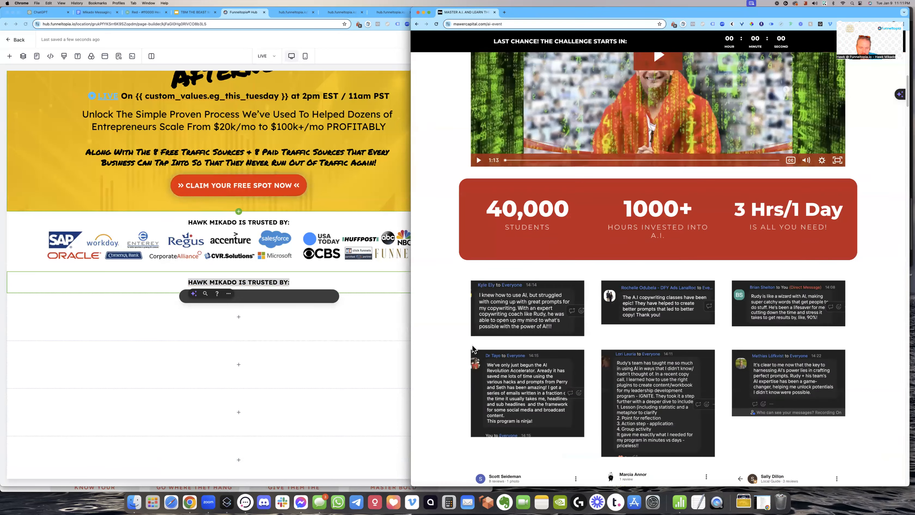
- Compare the reference page's hero, event headline, video and statistics banner with the hero section being built
scroll(468, 345, up, 11)
scroll(468, 344, up, 2)
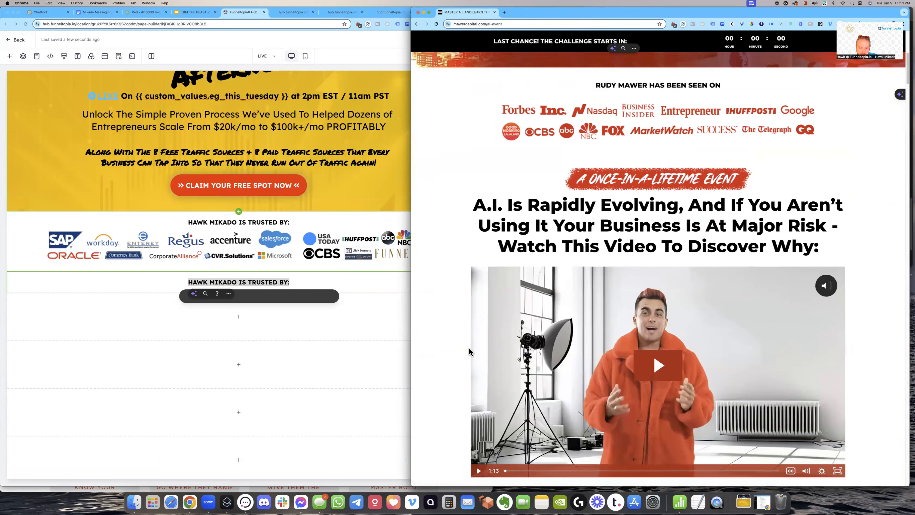
scroll(471, 343, down, 7)
scroll(522, 289, up, 4)
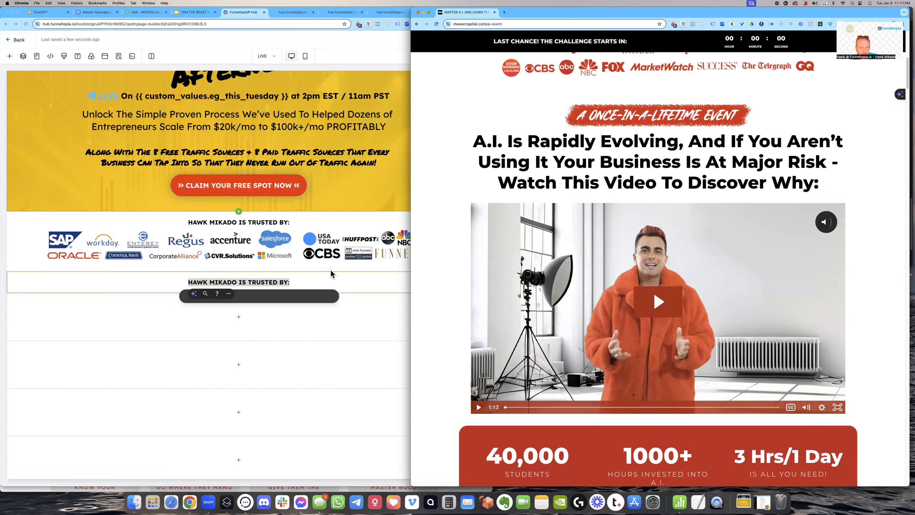
click(313, 280)
click(658, 123)
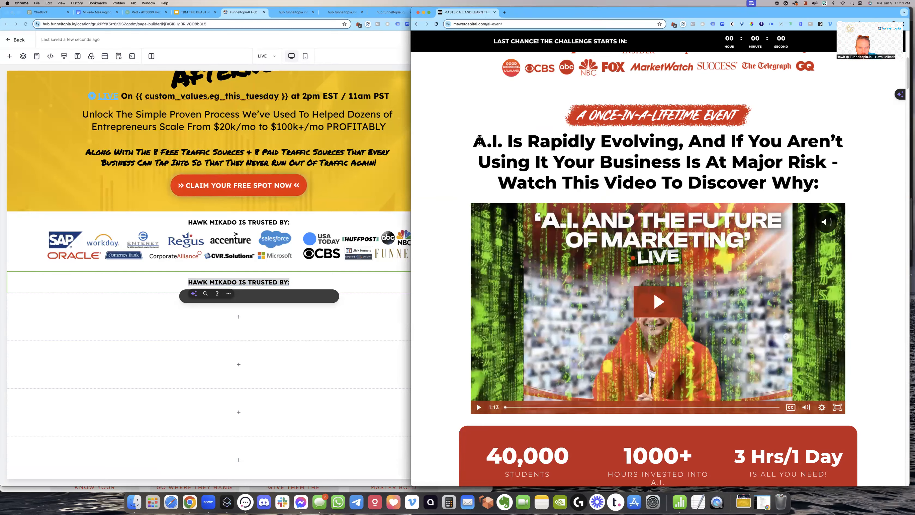
scroll(555, 174, down, 3)
scroll(556, 175, up, 12)
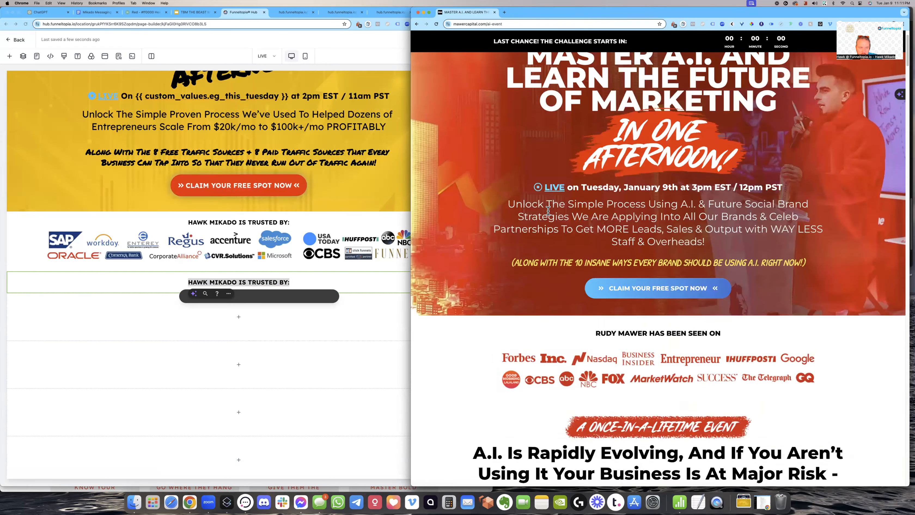
scroll(346, 198, up, 5)
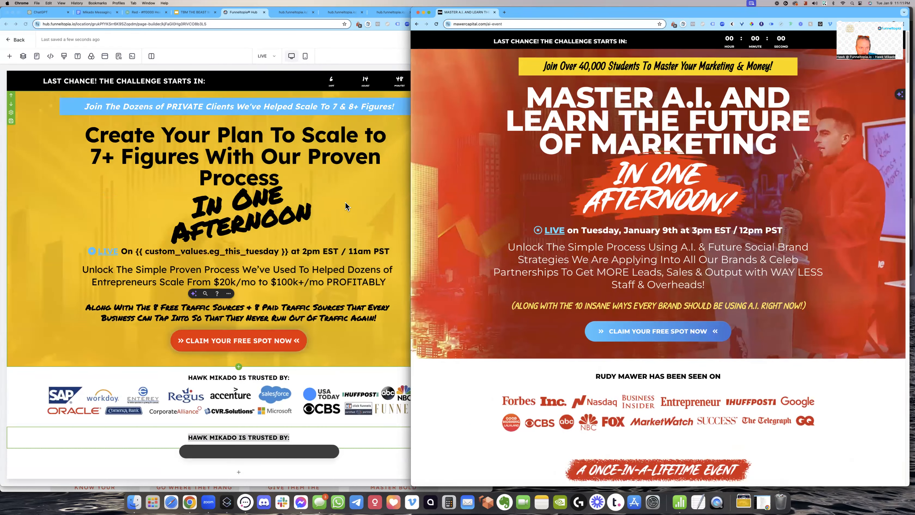
scroll(581, 264, down, 10)
scroll(547, 263, down, 9)
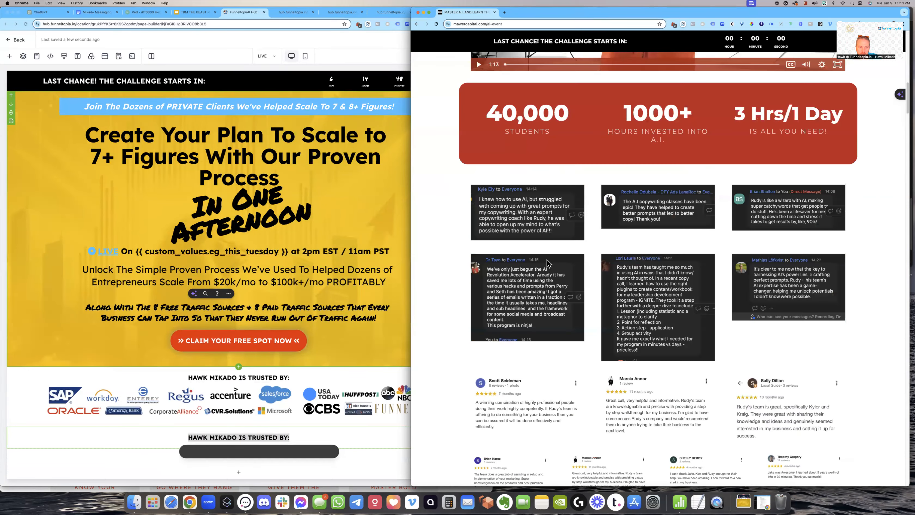
scroll(543, 257, up, 2)
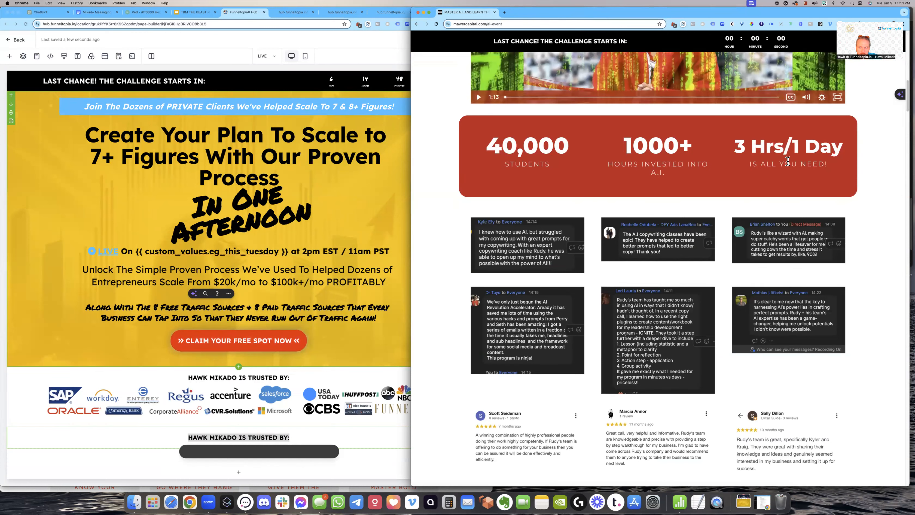
drag(507, 178, 571, 175)
drag(624, 155, 821, 176)
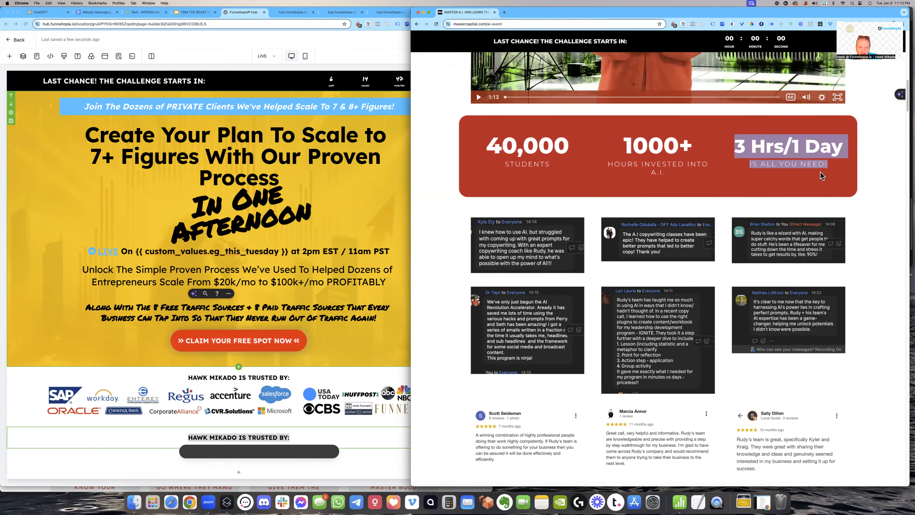
- Duplicate the hero's "In One Afternoon" headline and move the copy above the copied "Trusted By" heading in the section below the logos
click(164, 342)
scroll(626, 223, up, 7)
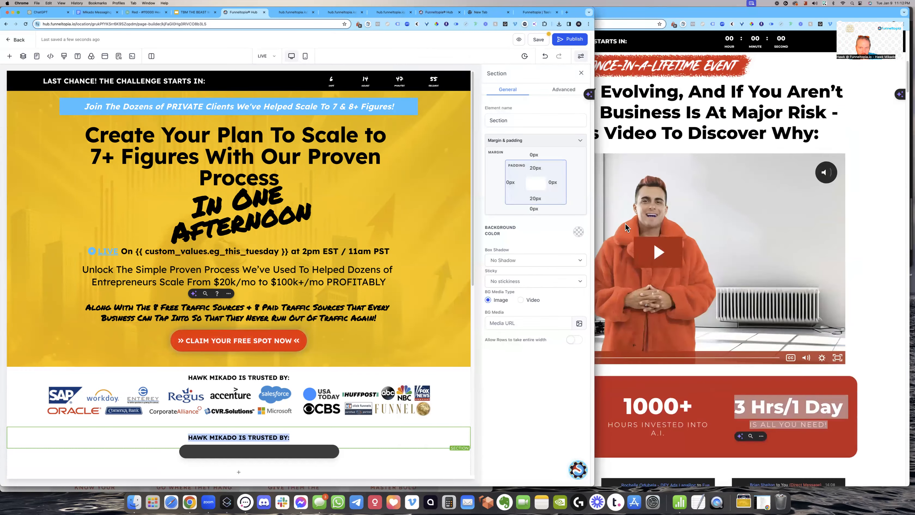
click(637, 117)
click(246, 289)
click(187, 435)
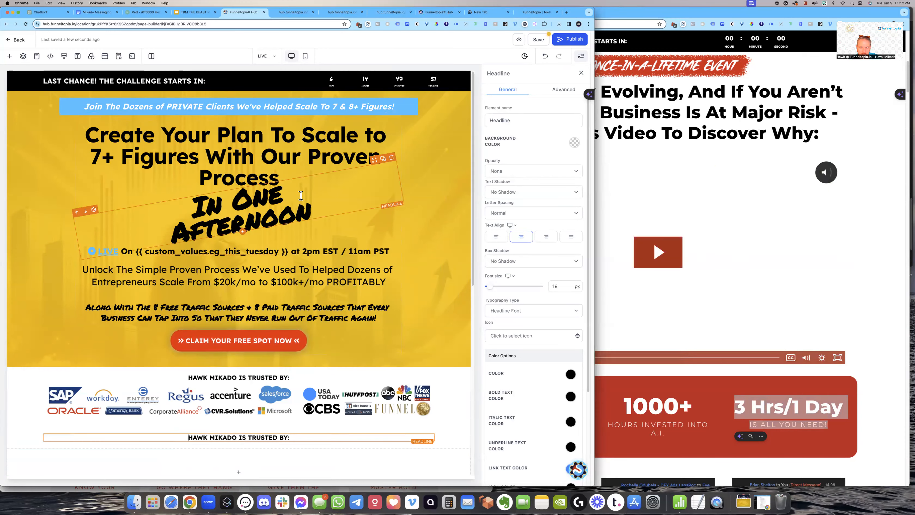
click(382, 159)
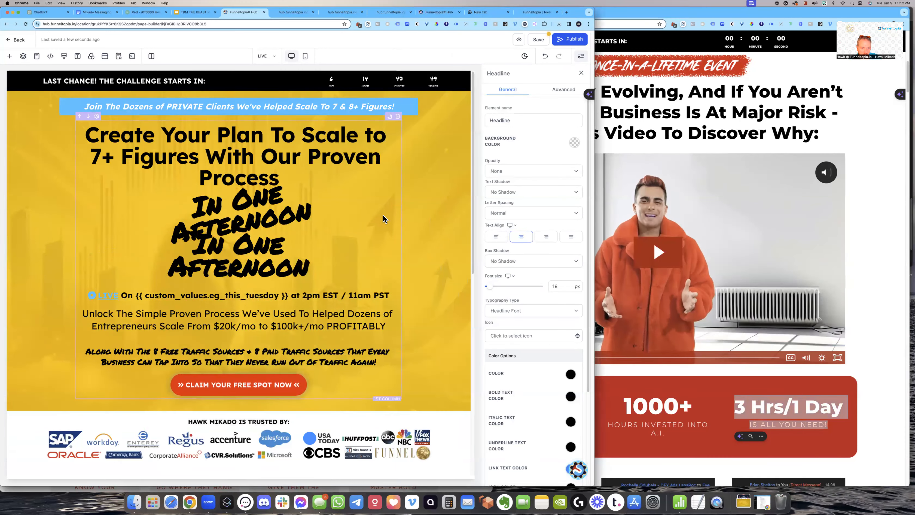
scroll(368, 259, down, 3)
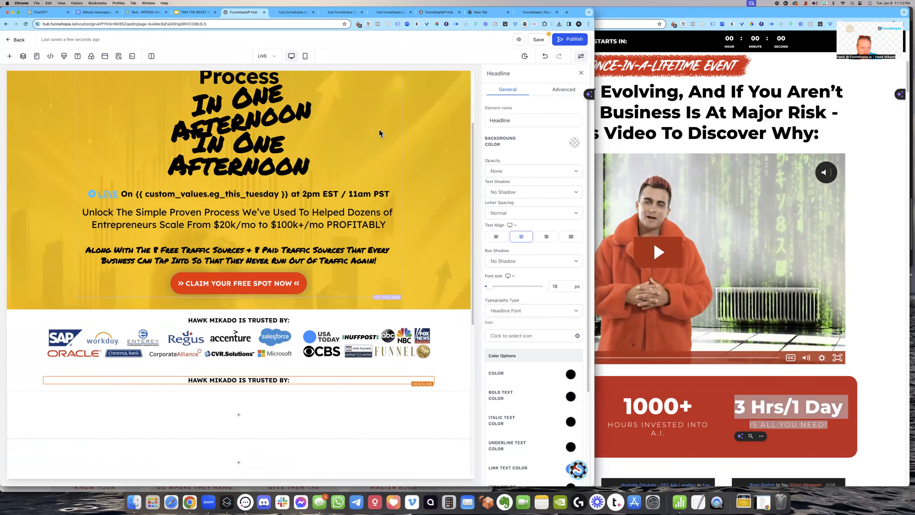
drag(379, 127, 265, 364)
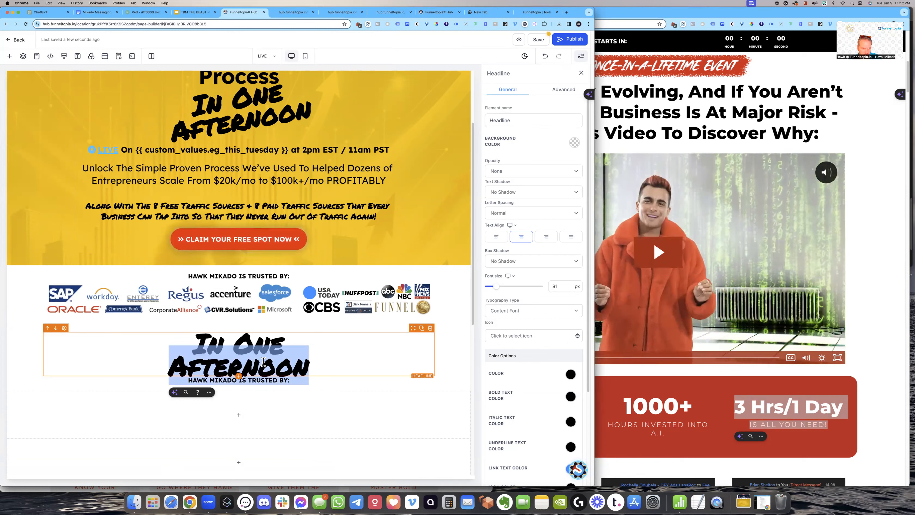
- Replace the moved headline's text with "Once-In-A-Lifetime Experience" and set its desktop font size to 56 px
text(One)
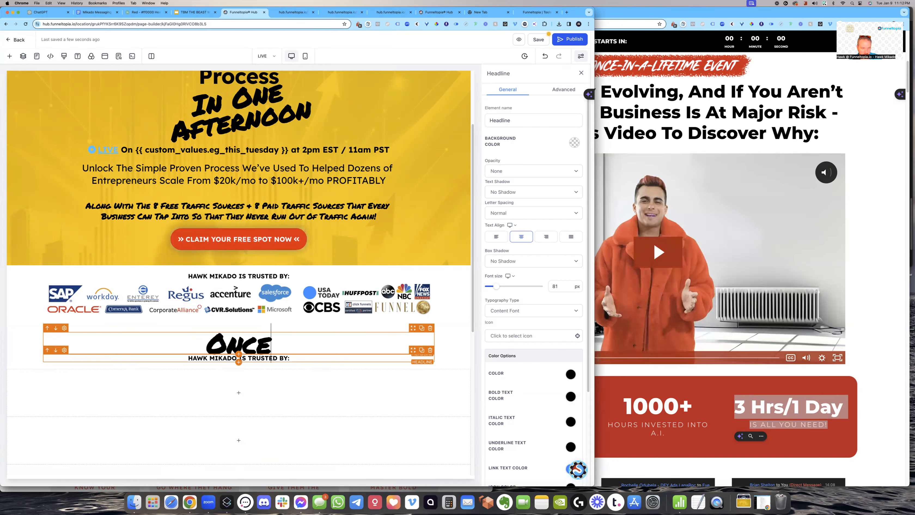
text(e-In-A-Lifeti)
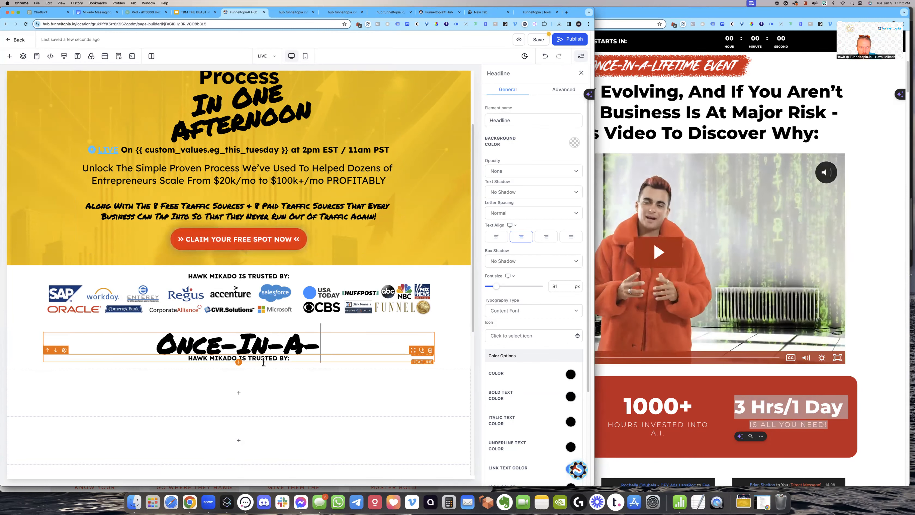
text(me Event)
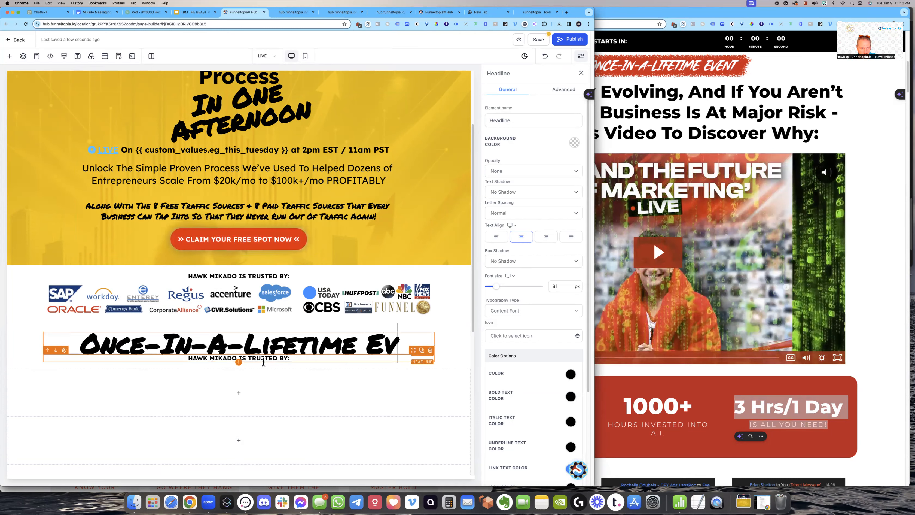
key(BackSpace)
key(BackSpace)
key(BackSpace)
key(BackSpace)
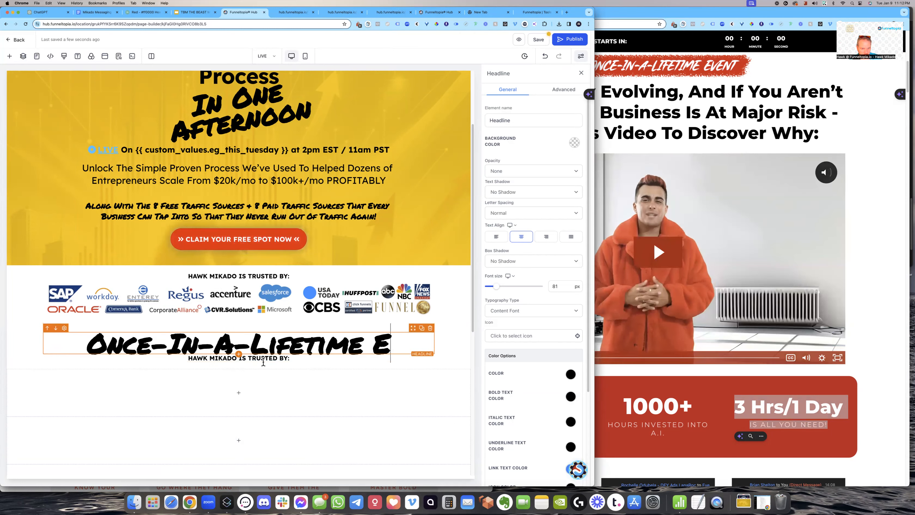
text(xperience)
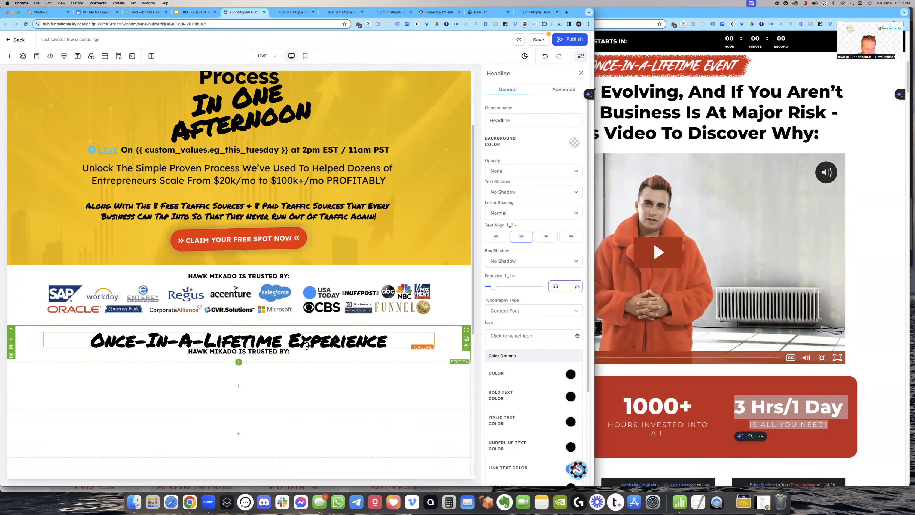
- Delete the copied "Trusted By" heading beneath the "Once-In-A-Lifetime Experience" headline
drag(91, 341, 137, 353)
click(345, 351)
key(BackSpace)
key(Escape)
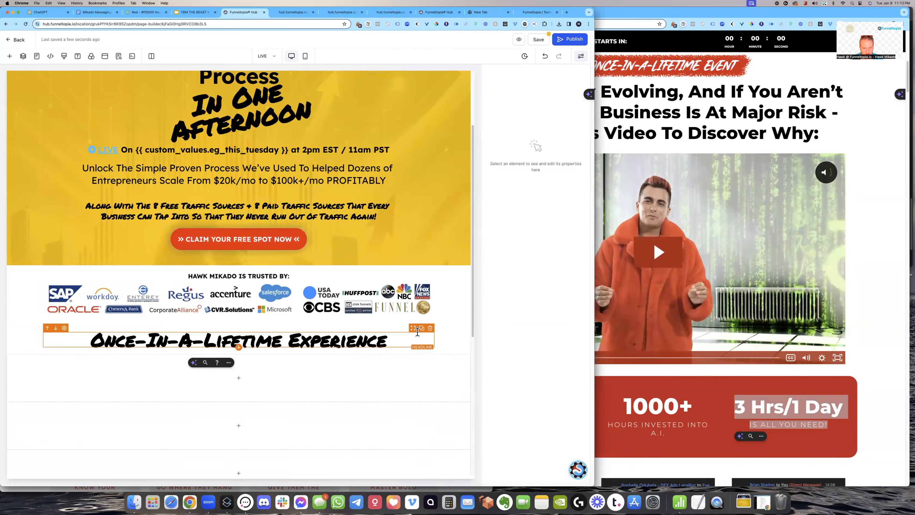
- Set the "Once-In-A-Lifetime Experience" headline's mobile font size to 32 px and return to the desktop layout
click(418, 332)
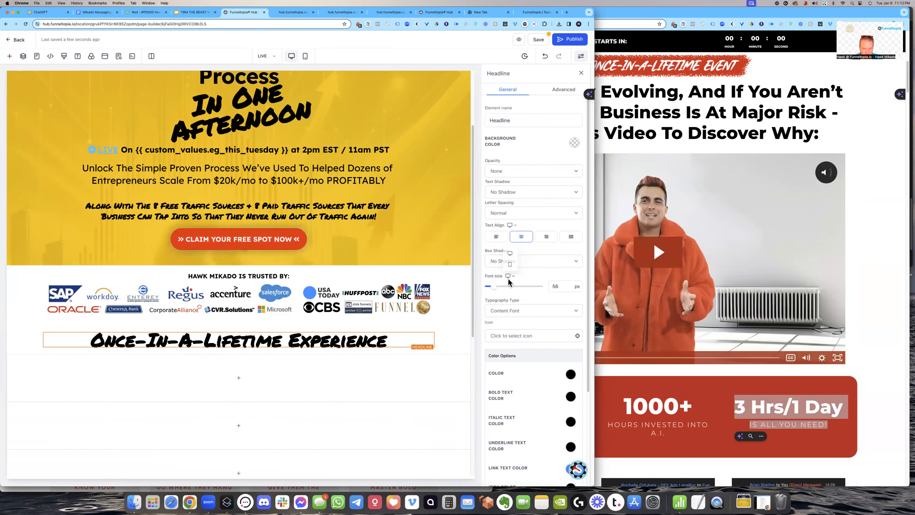
click(510, 265)
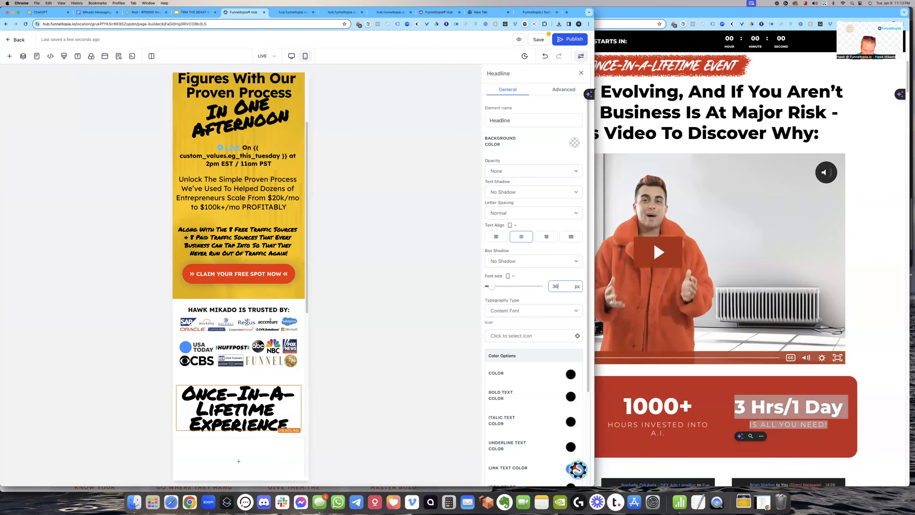
key(Return)
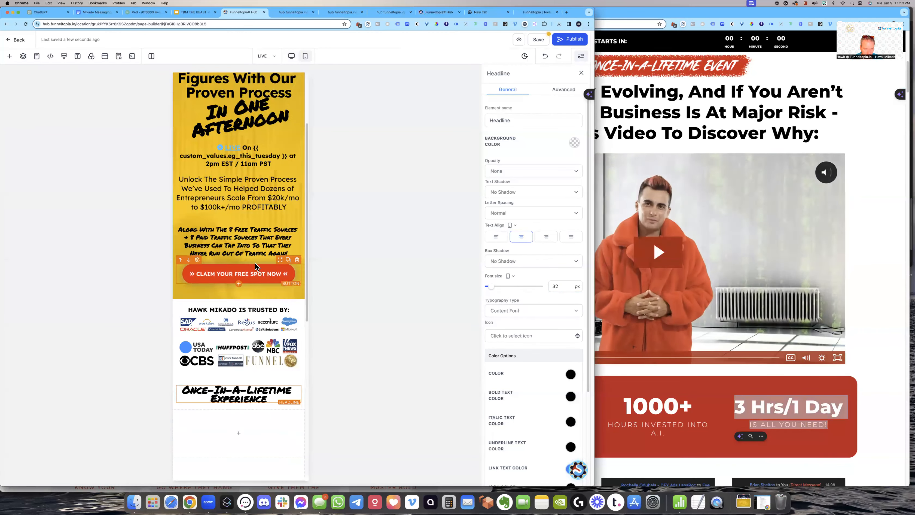
click(291, 56)
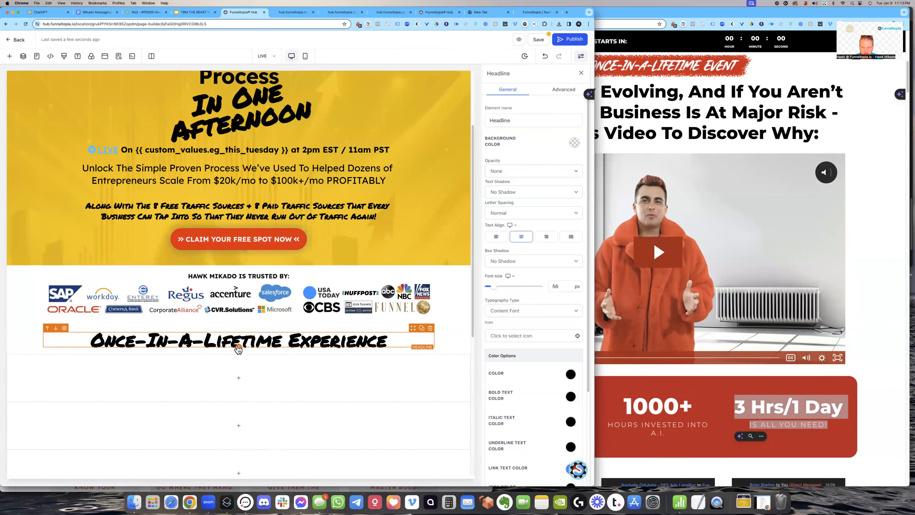
- Duplicate the hero's "Create Your Plan To Scale to 7+ Figures" headline and move the copy below the "Once-In-A-Lifetime Experience" headline
scroll(238, 347, up, 3)
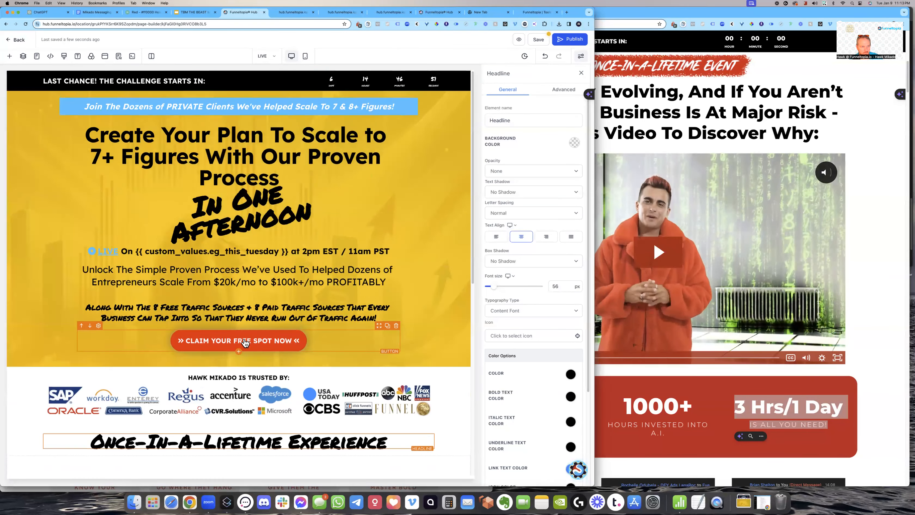
click(387, 119)
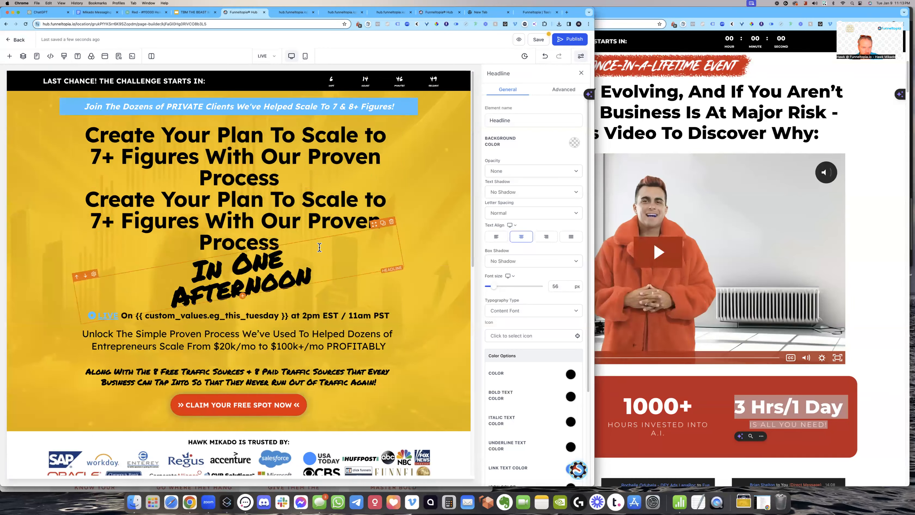
drag(384, 188, 337, 309)
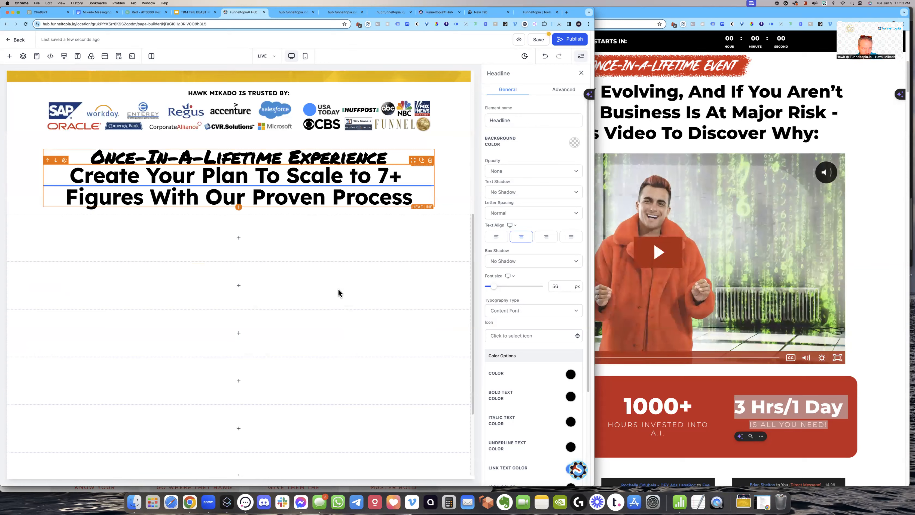
- Set the bold text color of the "Once-In-A-Lifetime Experience" headline to the page's red-orange
scroll(238, 182, up, 3)
drag(396, 254, 81, 247)
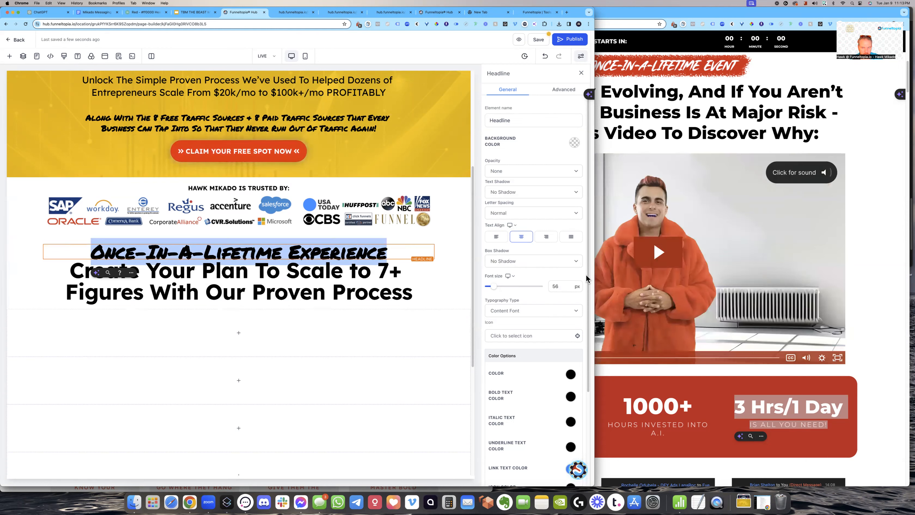
click(571, 397)
scroll(541, 334, down, 3)
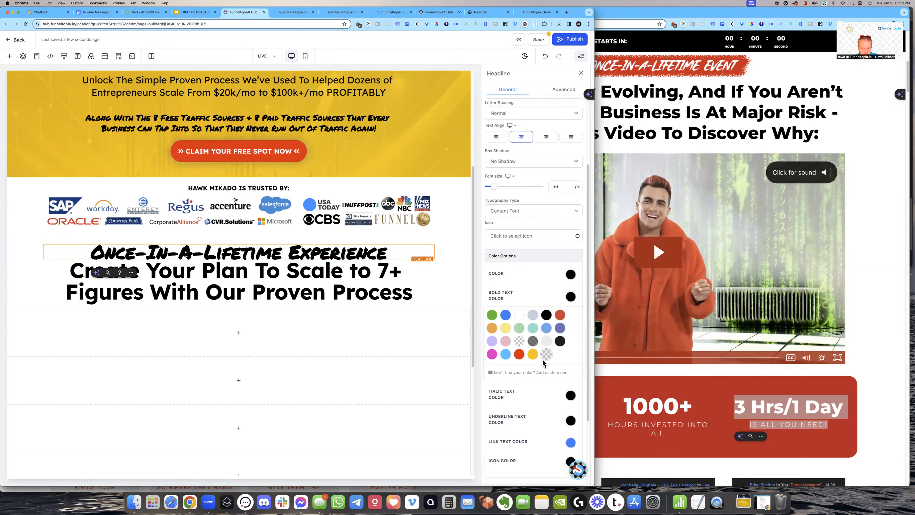
click(519, 354)
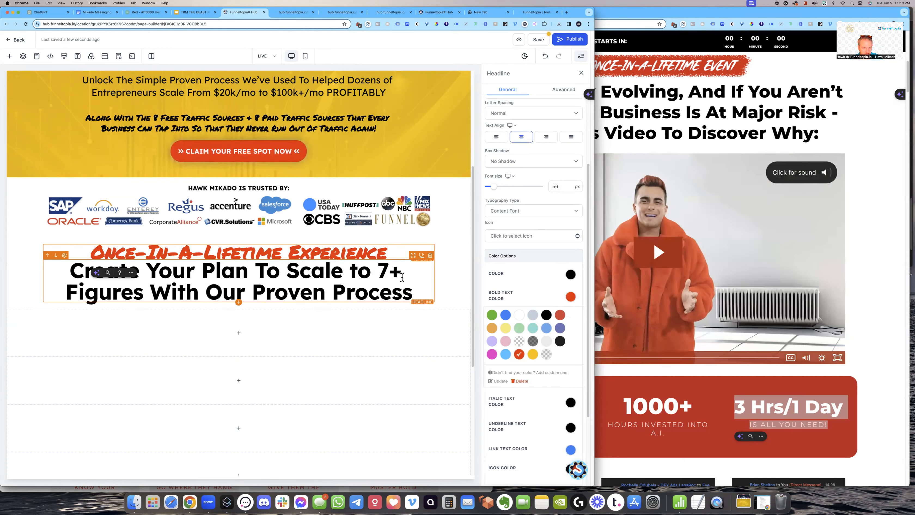
- Set the copied "Create Your Plan" headline's top and bottom padding to 10 px and increase its top margin
click(410, 284)
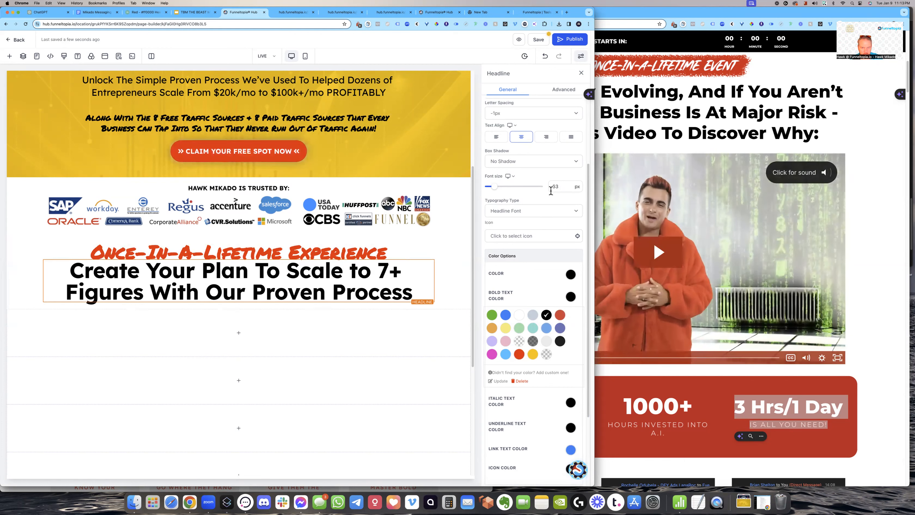
scroll(537, 202, down, 3)
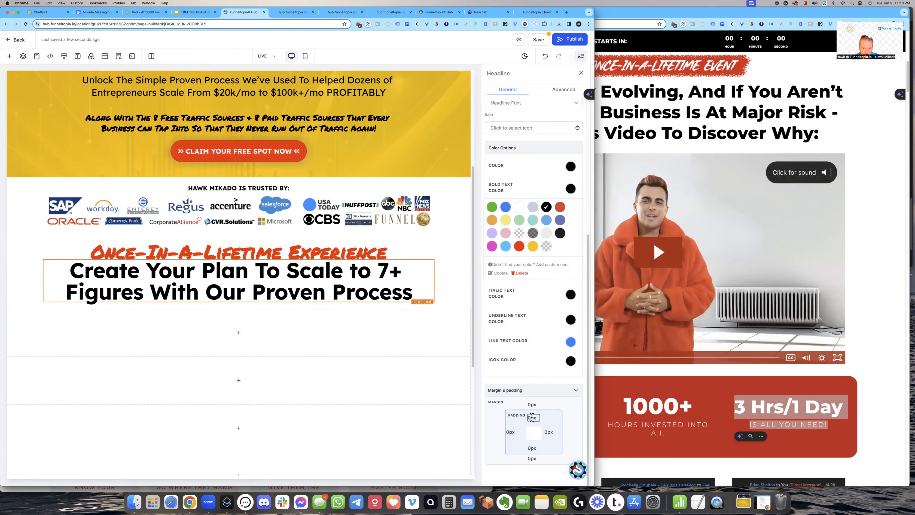
click(530, 448)
text(10)
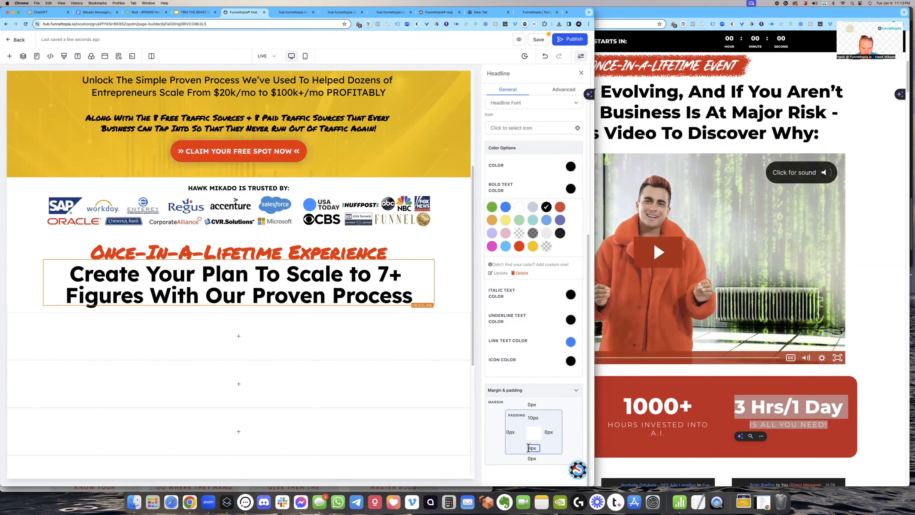
click(395, 331)
click(369, 296)
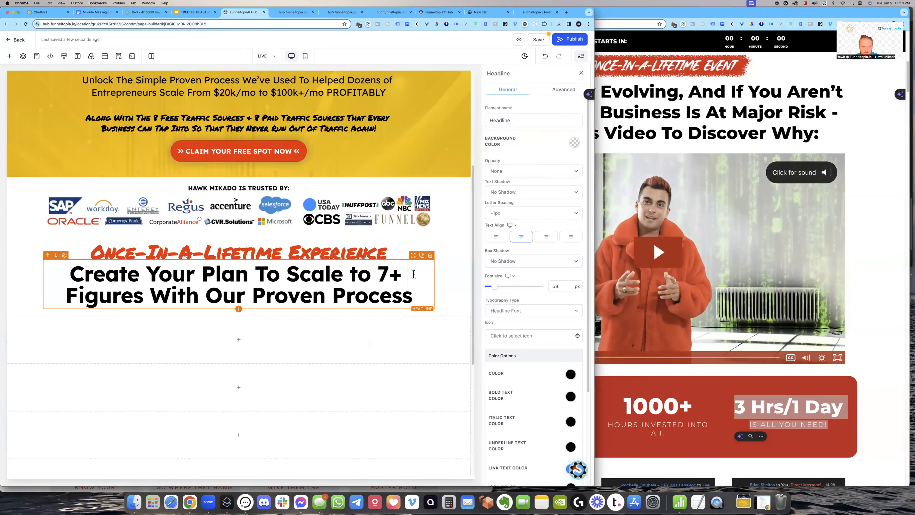
scroll(535, 385, down, 4)
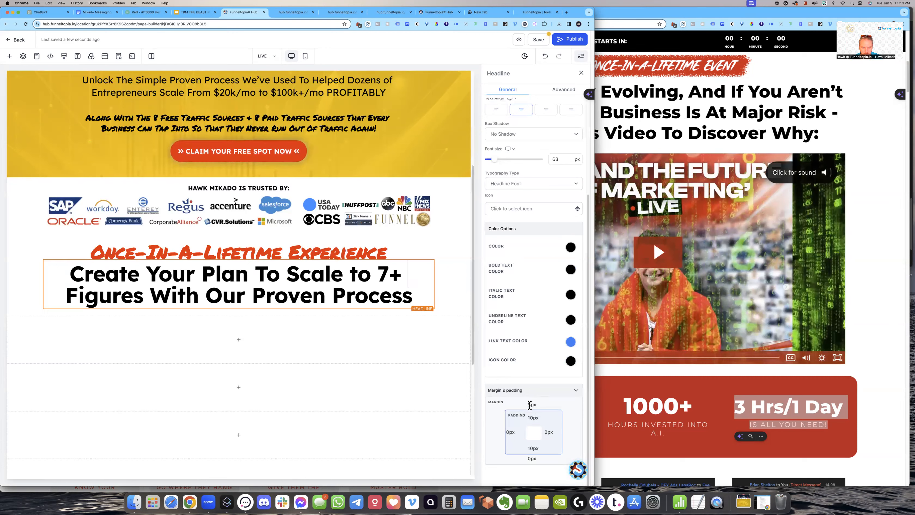
click(532, 404)
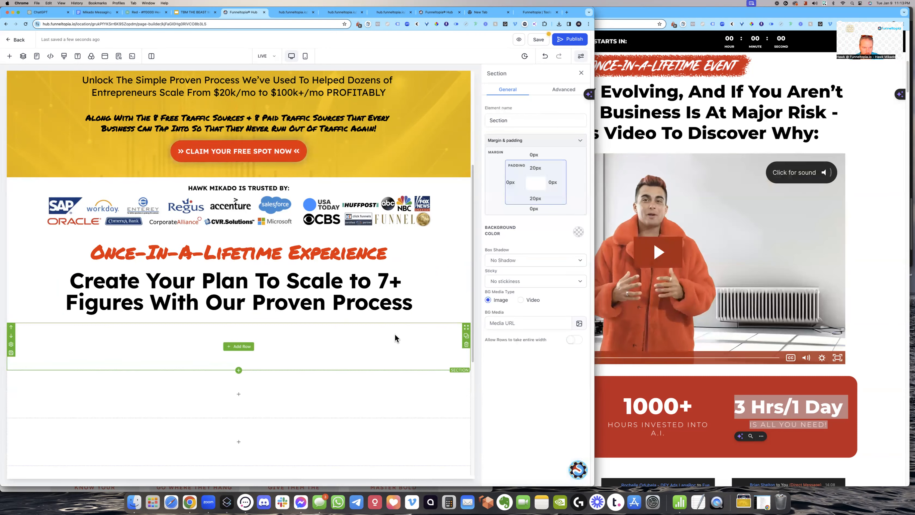
- Examine the reference page's headline above the video, its statistics band and the sections that follow
double_click(375, 295)
triple_click(374, 295)
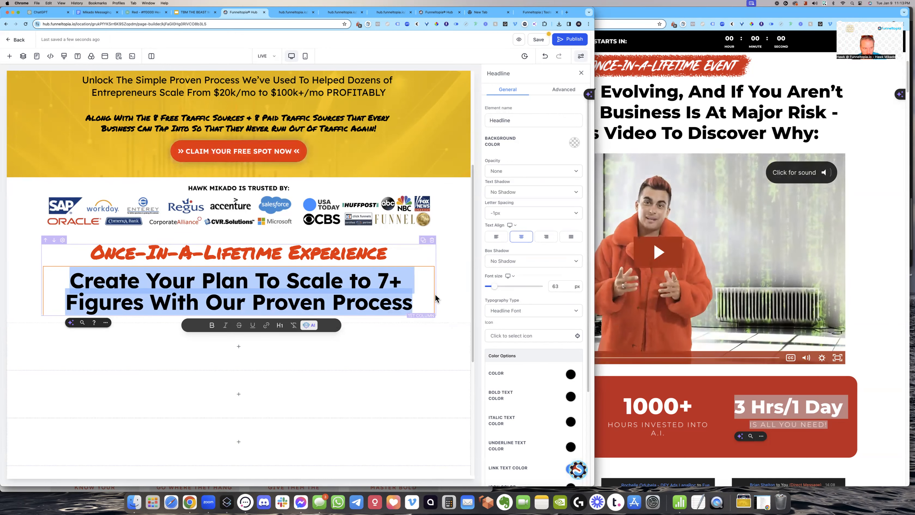
click(622, 172)
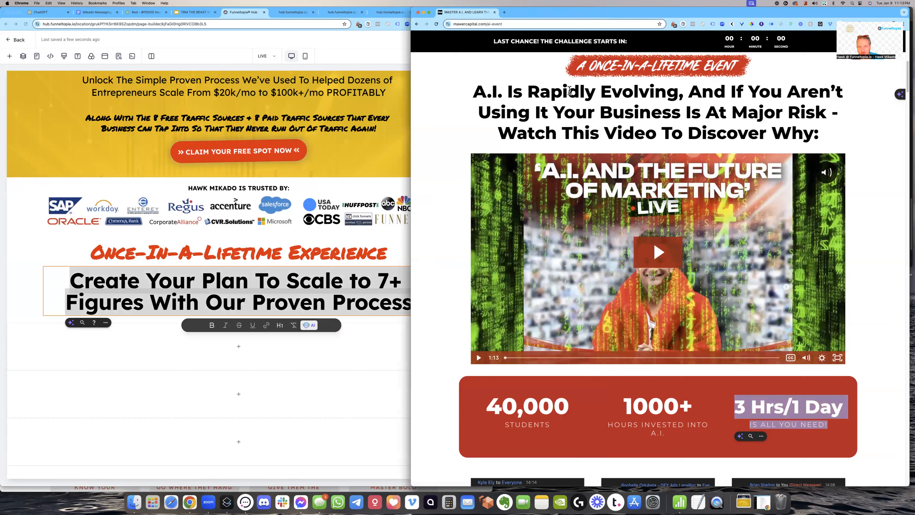
drag(455, 61, 788, 129)
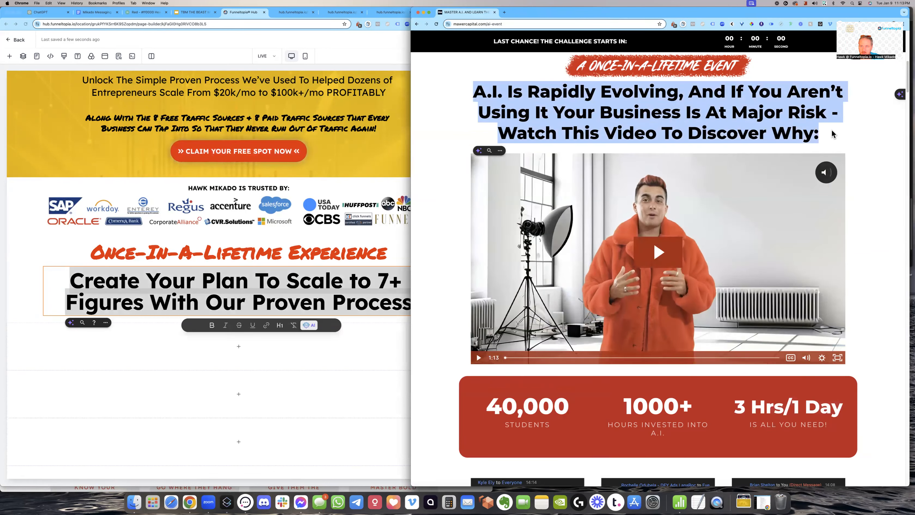
scroll(670, 146, down, 1)
scroll(649, 173, down, 1)
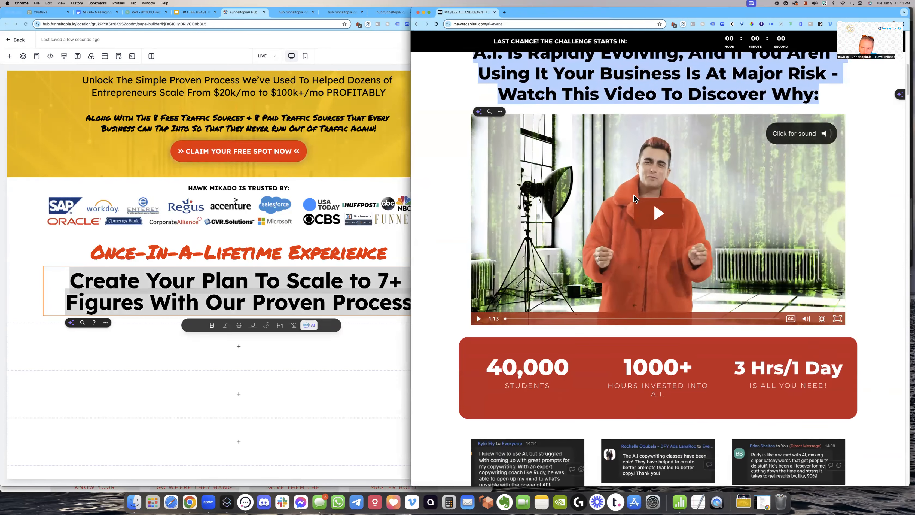
scroll(623, 235, down, 3)
scroll(615, 263, down, 10)
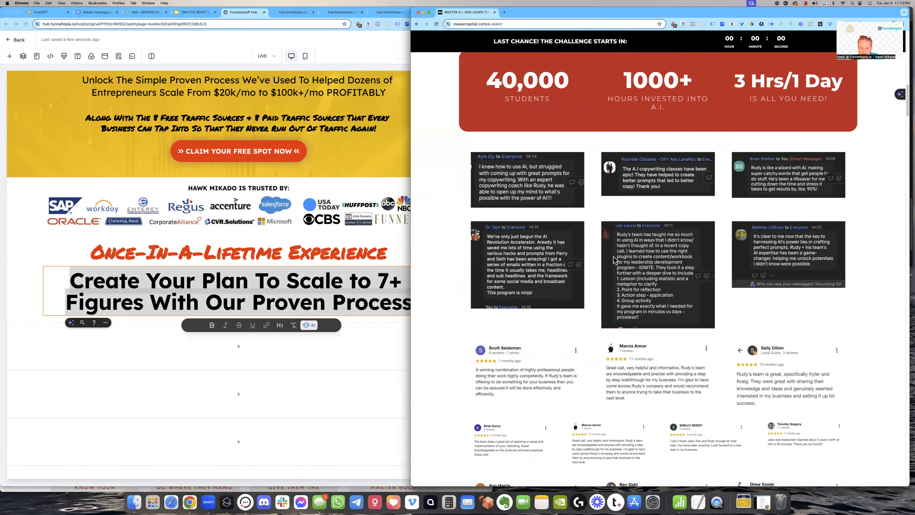
scroll(585, 265, down, 10)
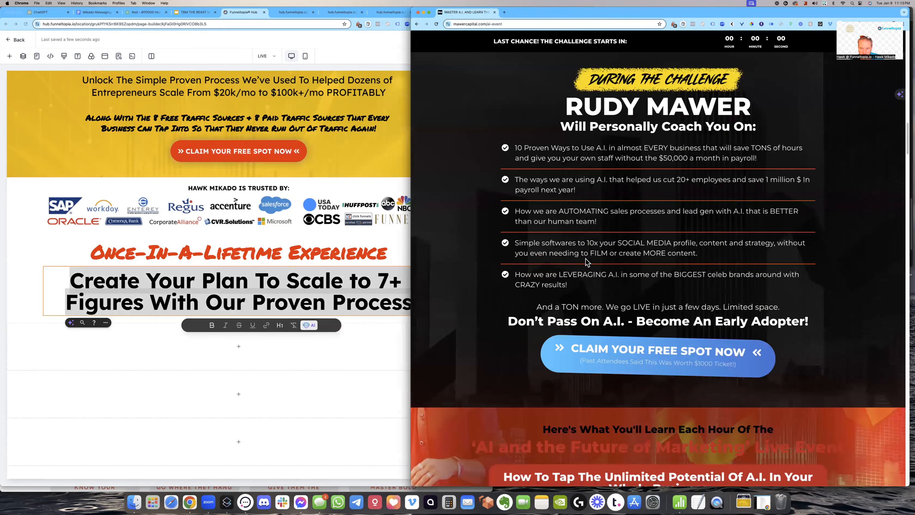
scroll(585, 247, up, 20)
scroll(567, 257, up, 2)
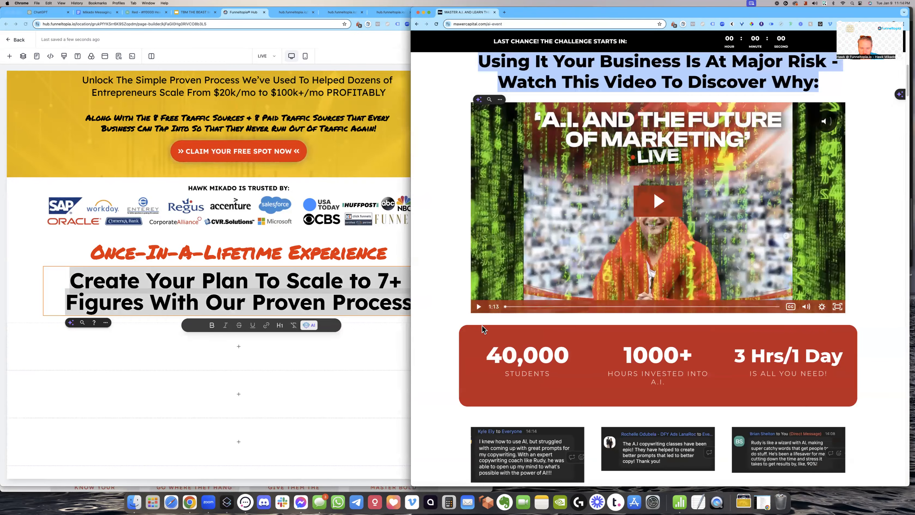
- Add a one-column row to the empty section below the "Create Your Plan" headline and duplicate its column to make three columns
click(246, 311)
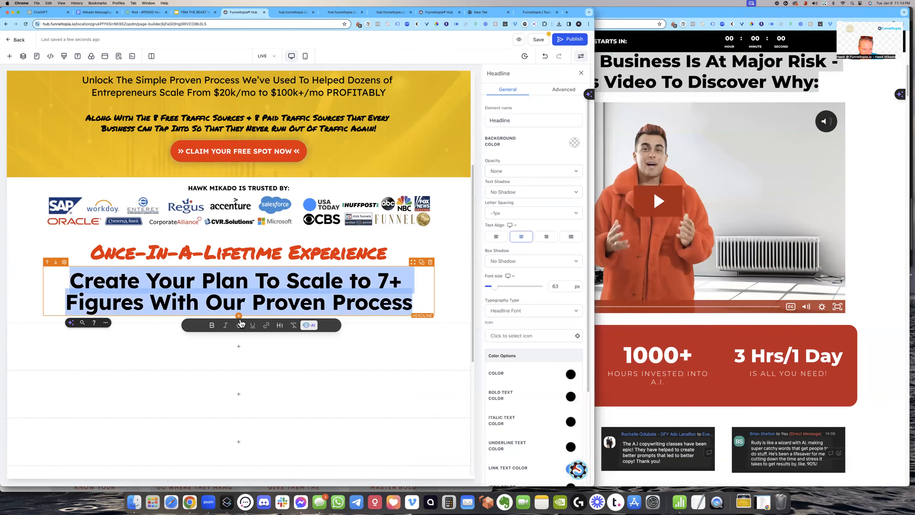
click(37, 311)
scroll(36, 310, down, 5)
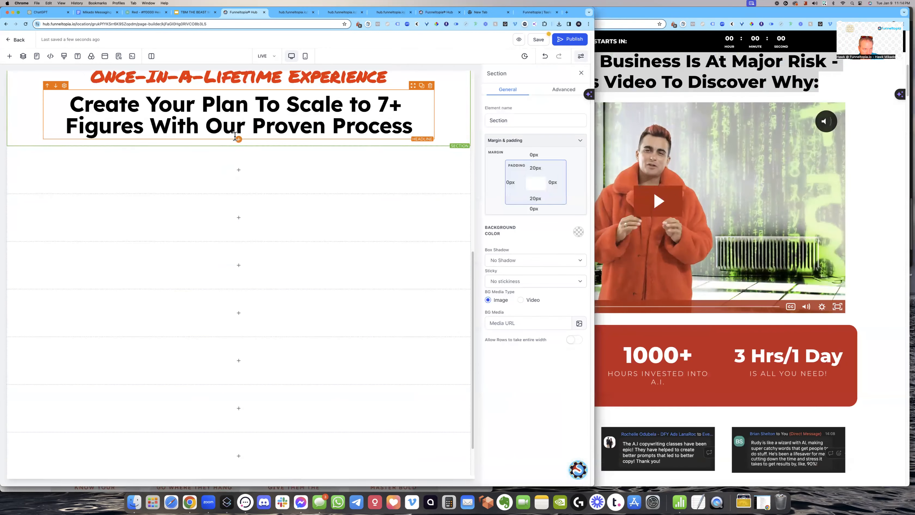
click(236, 175)
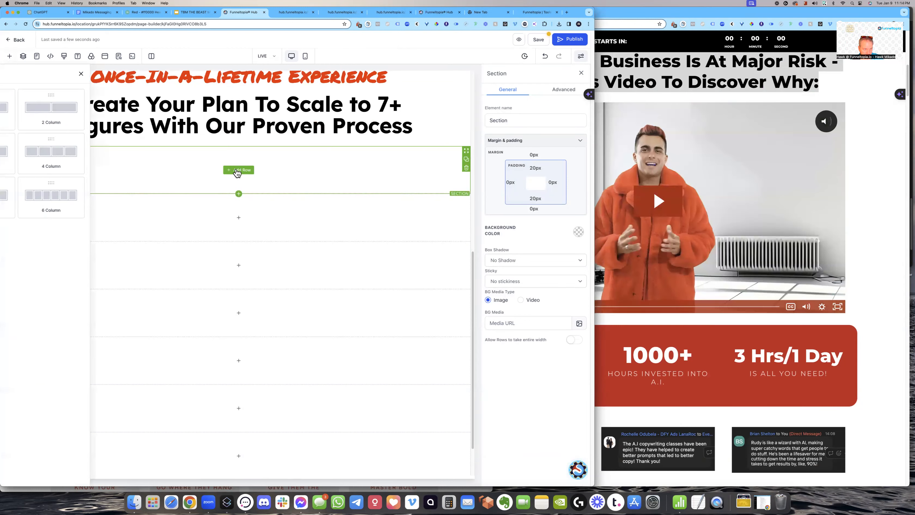
click(102, 146)
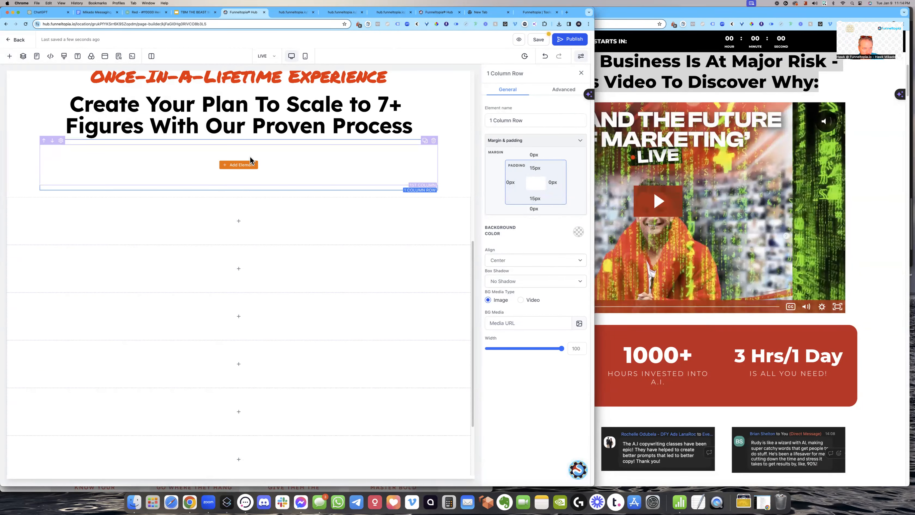
click(425, 141)
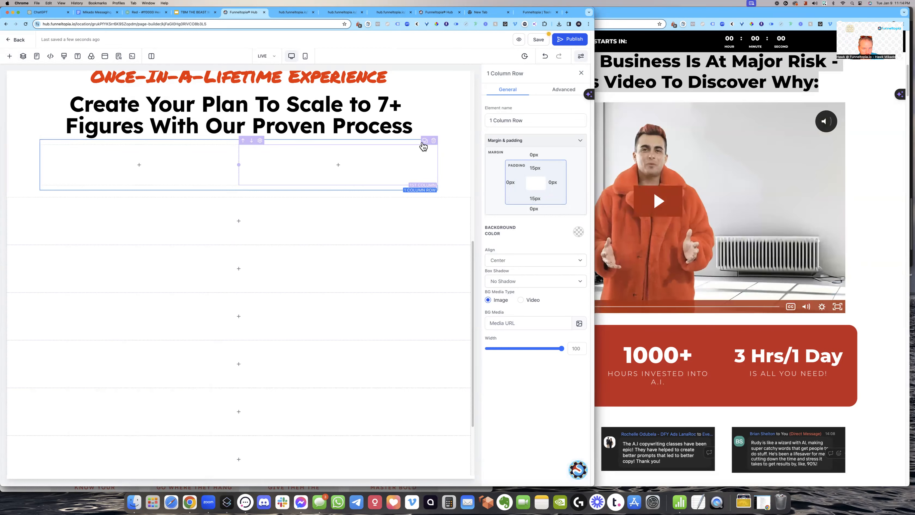
click(424, 143)
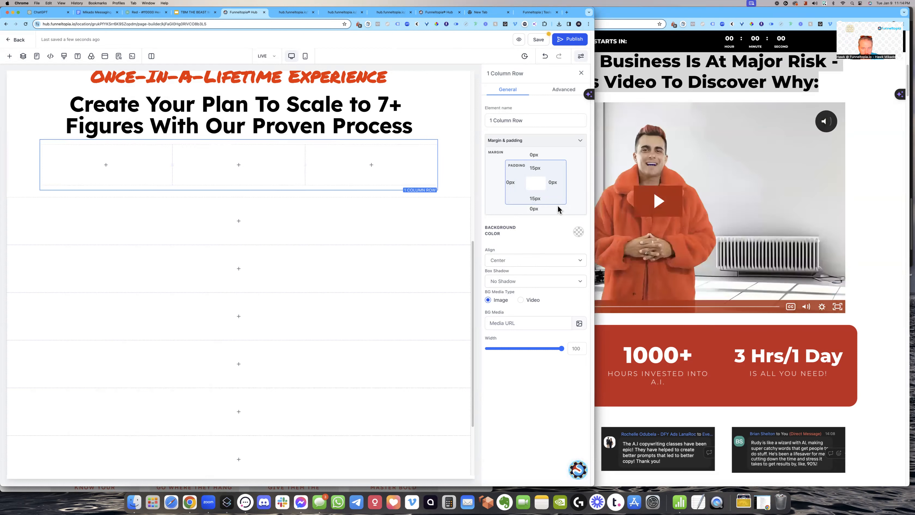
- Give the new three-column row a full border with a transparent color and a width of 1 px
click(561, 91)
click(536, 138)
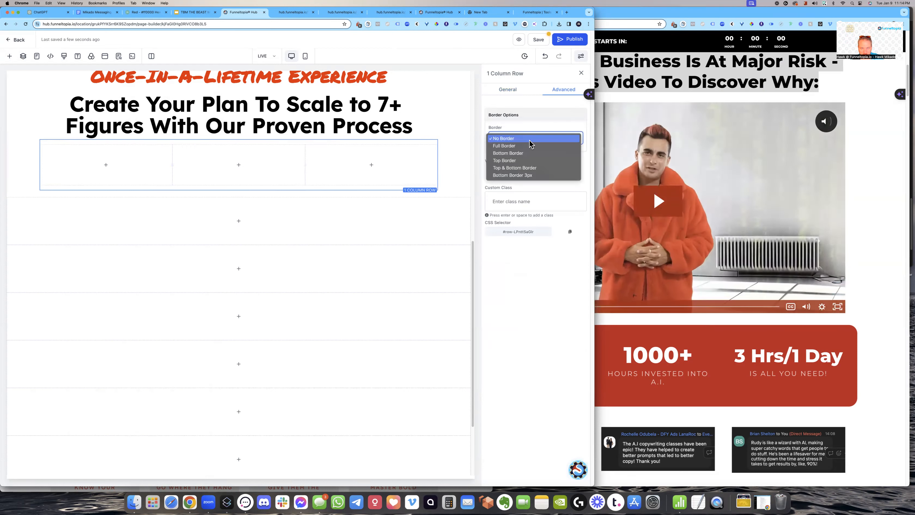
click(527, 151)
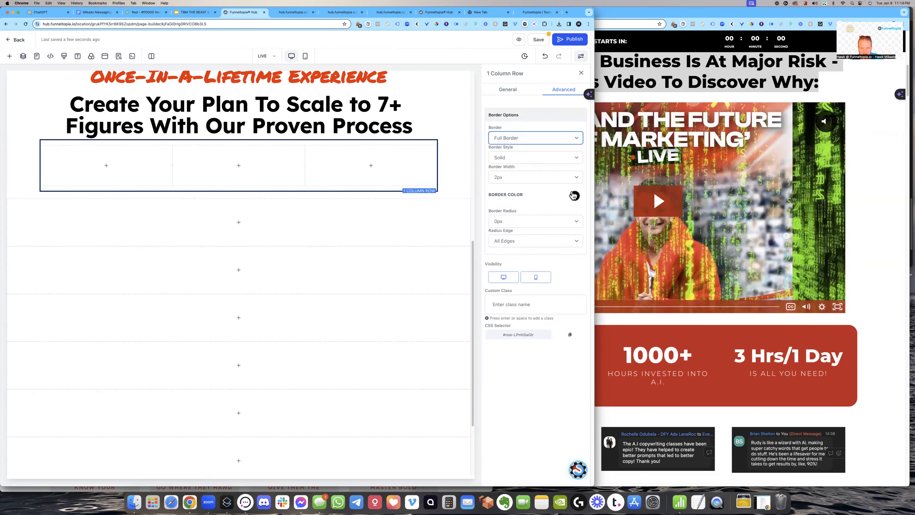
click(574, 196)
click(491, 237)
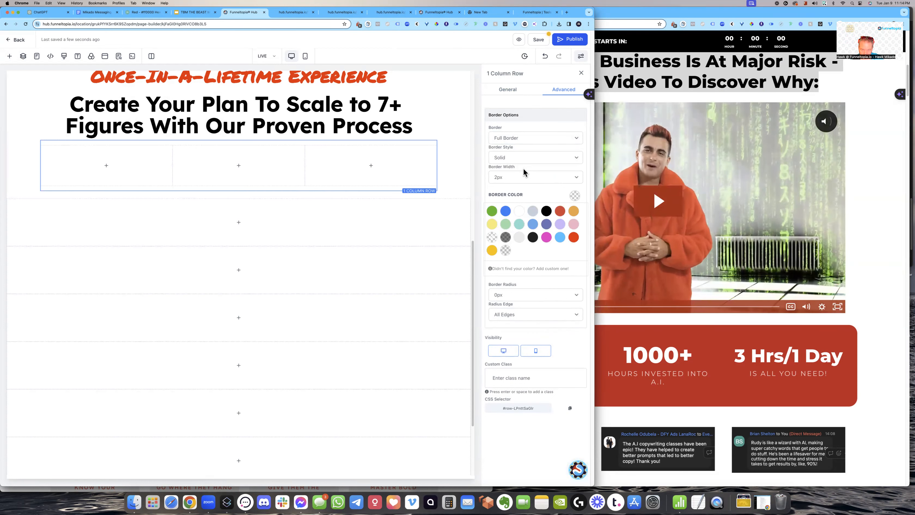
click(513, 177)
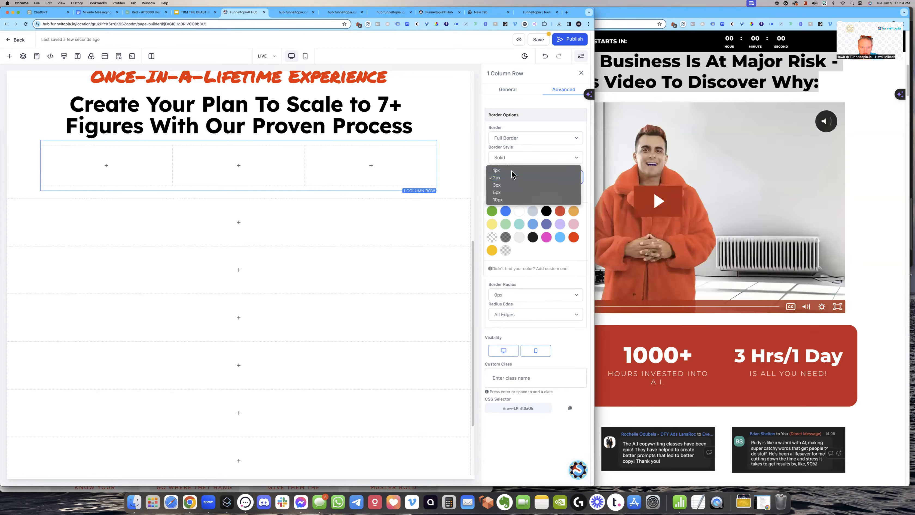
click(518, 170)
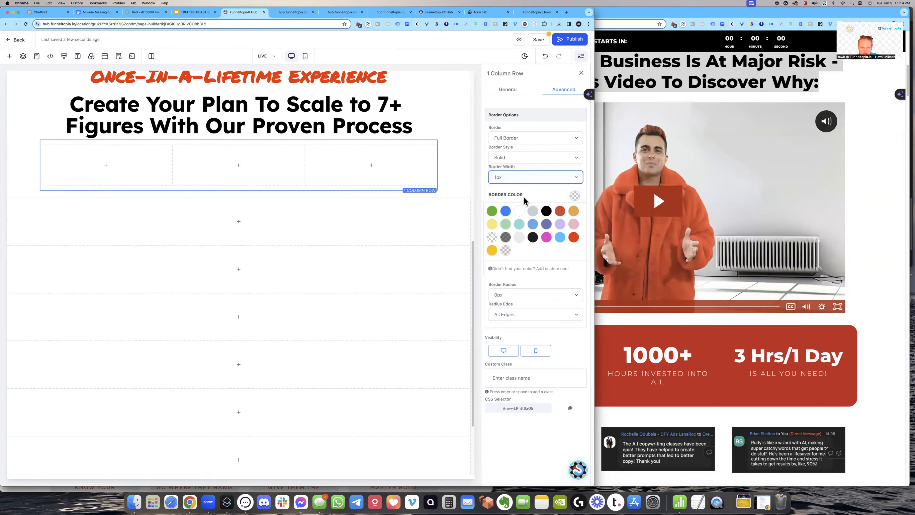
- Set the three-column row's border radius to 20 px and its border color to light blue
click(515, 299)
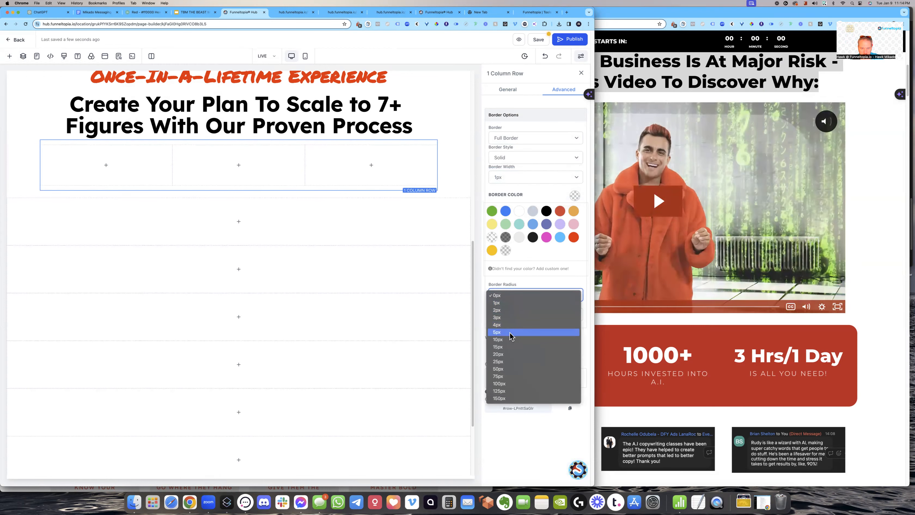
click(510, 333)
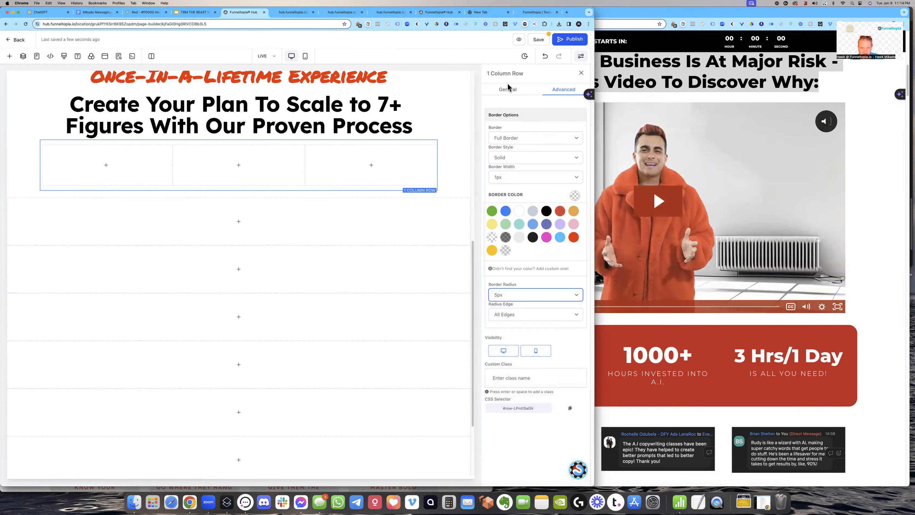
click(573, 238)
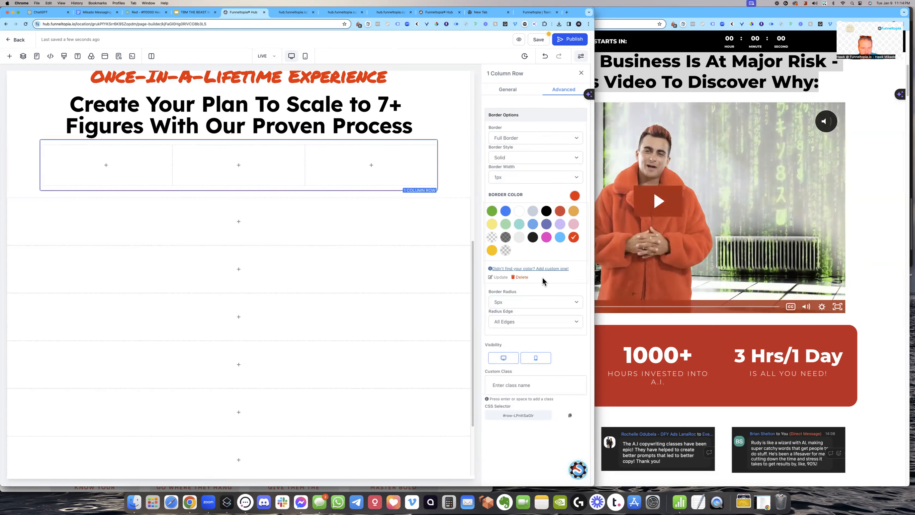
click(526, 308)
click(511, 324)
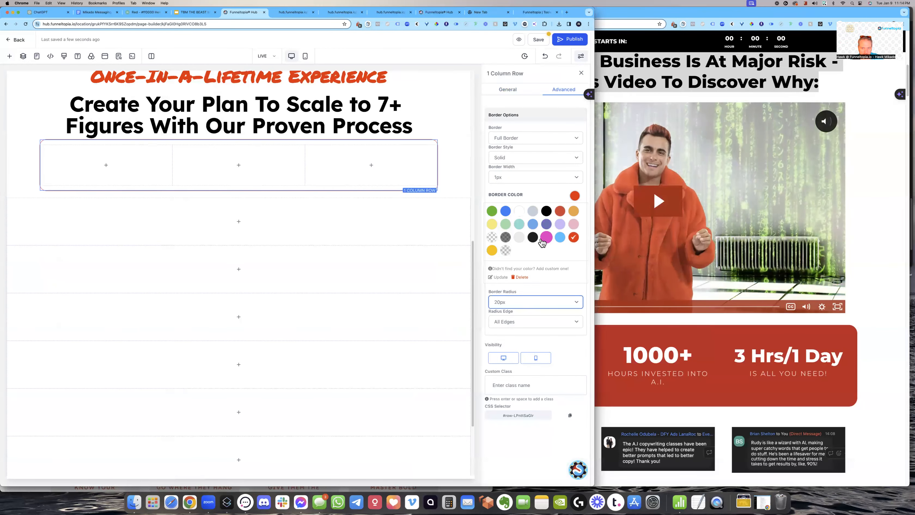
click(561, 238)
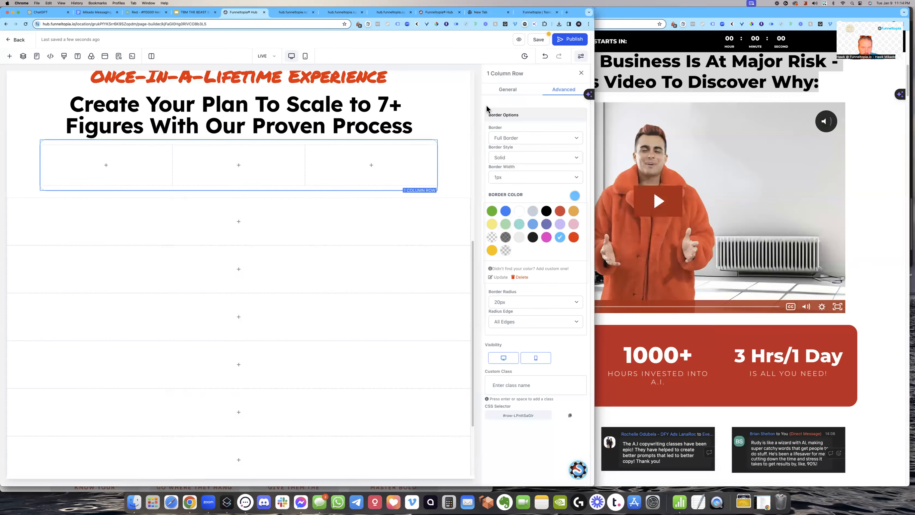
- Set the background color of the three-column row to light blue
click(508, 90)
click(579, 232)
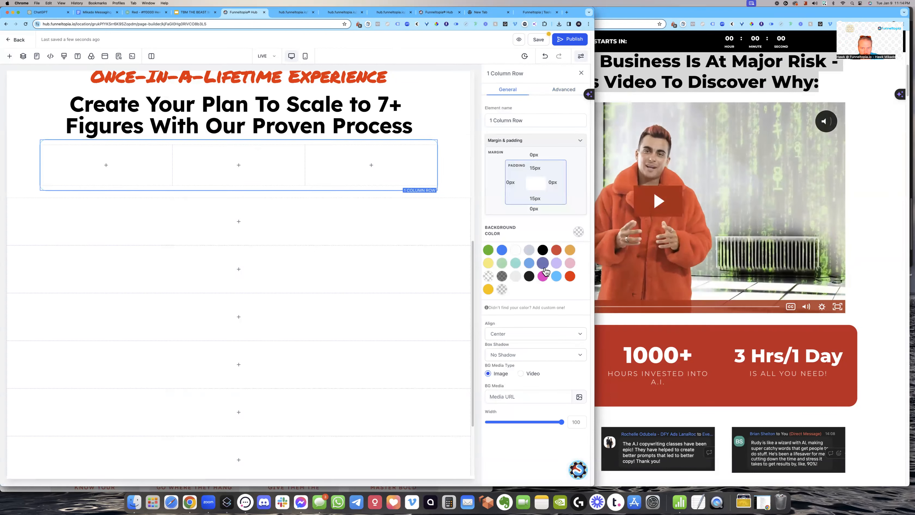
click(556, 276)
click(464, 168)
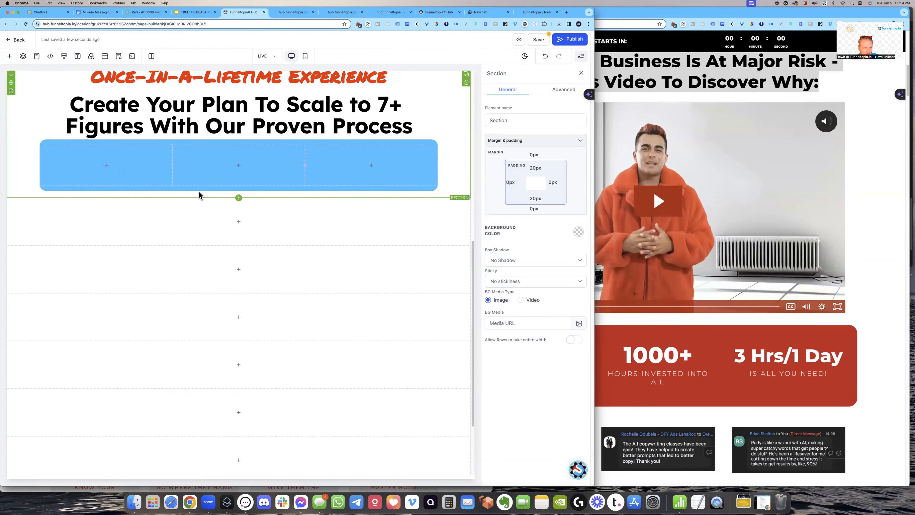
scroll(200, 196, up, 9)
scroll(180, 213, down, 9)
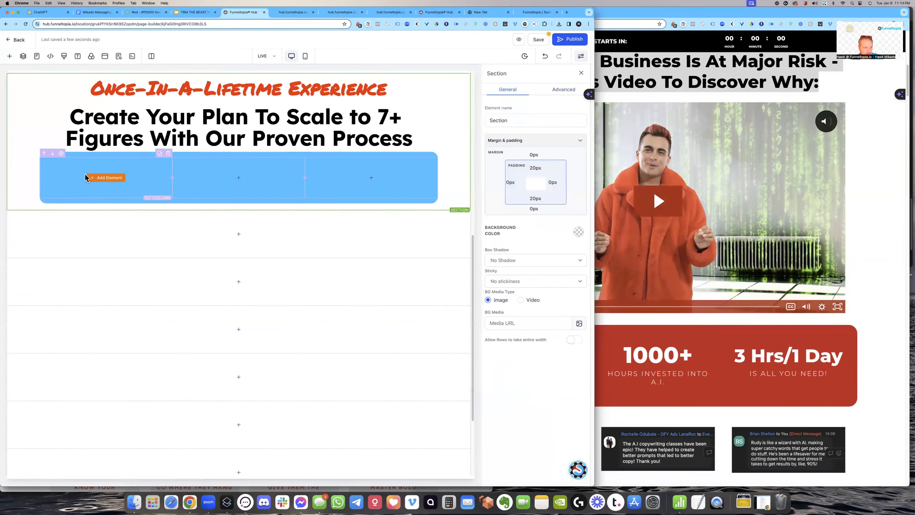
- Add a headline to the row's first column and set its text color and bold text color to white
click(105, 178)
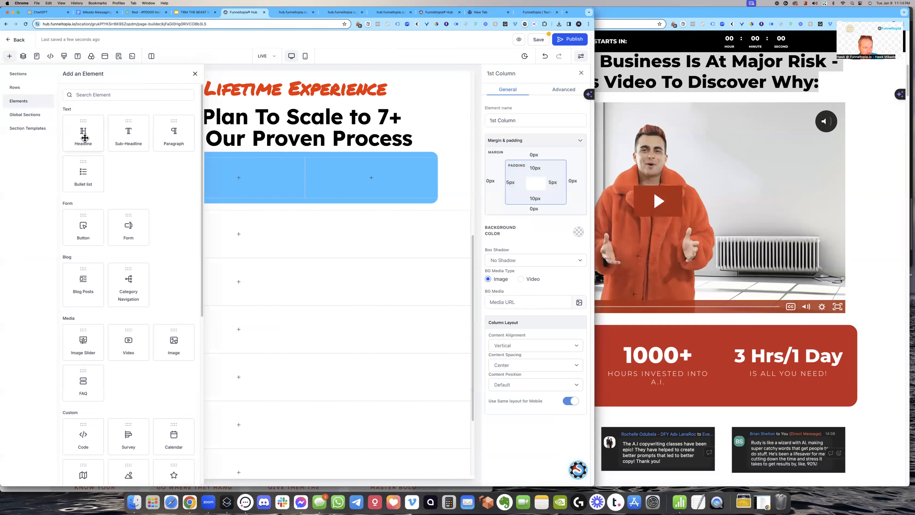
click(84, 137)
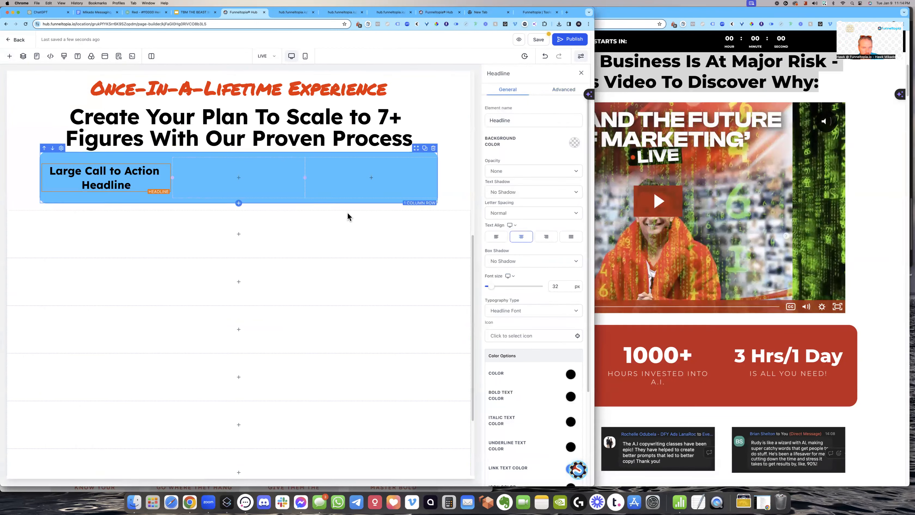
scroll(576, 374, down, 3)
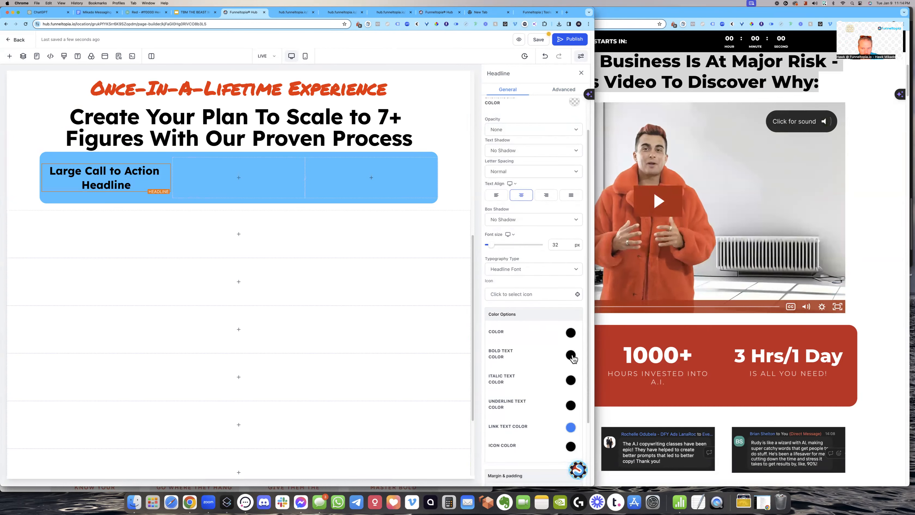
click(571, 355)
click(521, 374)
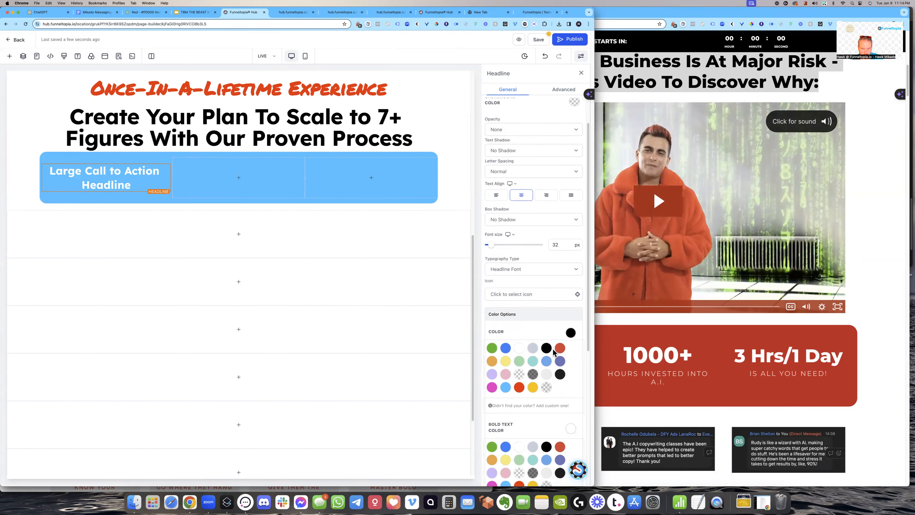
click(519, 348)
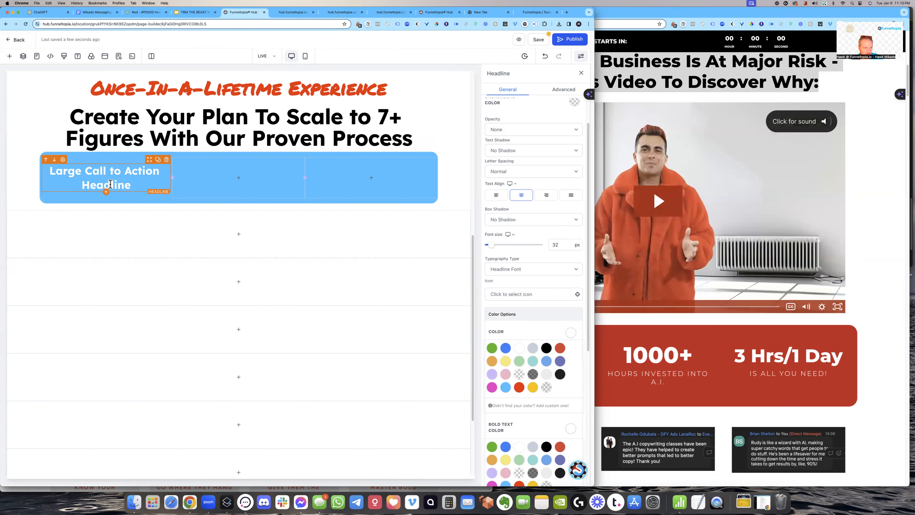
- Add a sub-headline below the first column's headline, with its regular and bold text in white
click(105, 195)
click(126, 142)
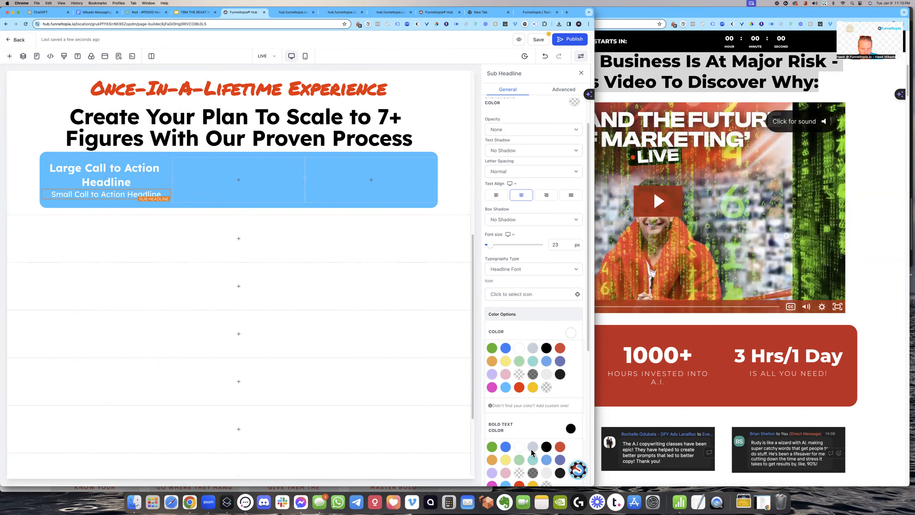
click(519, 446)
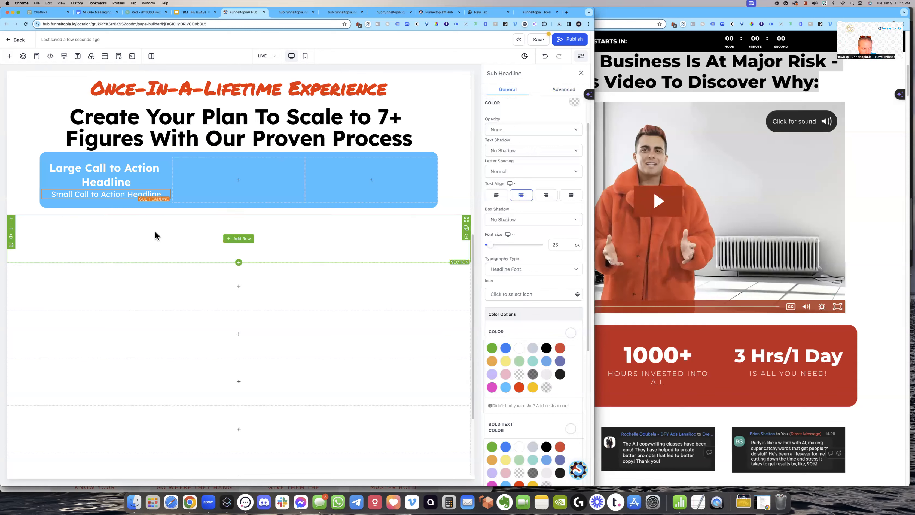
click(139, 193)
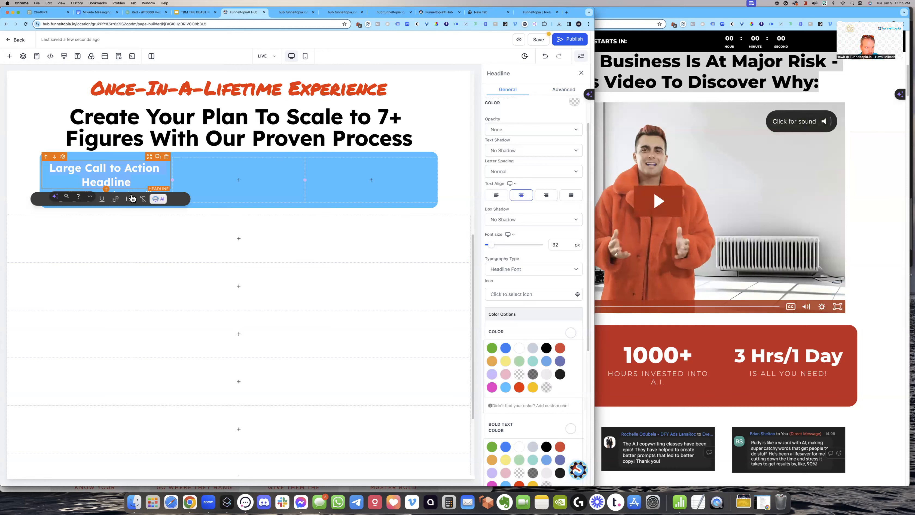
- Replace the "Create Your Plan" headline with the beginning "You'll D" and consult the reference page's headline above the video
click(187, 125)
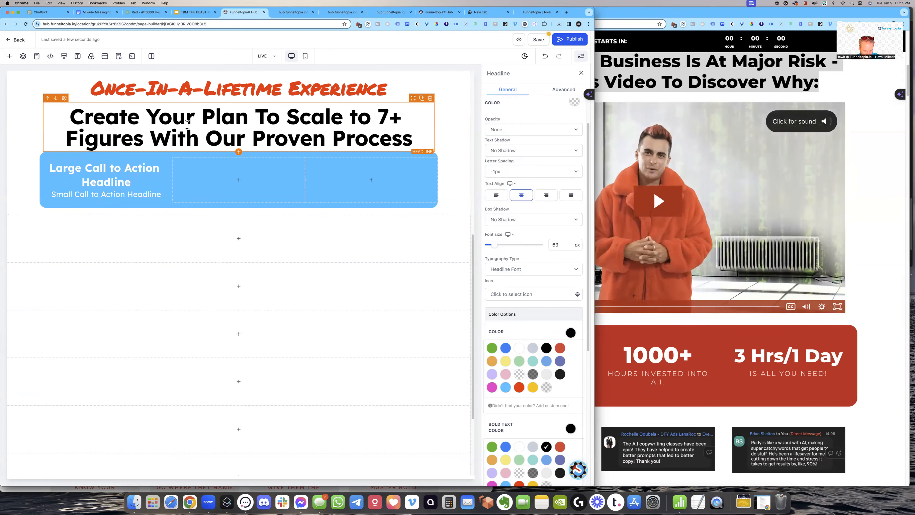
triple_click(187, 124)
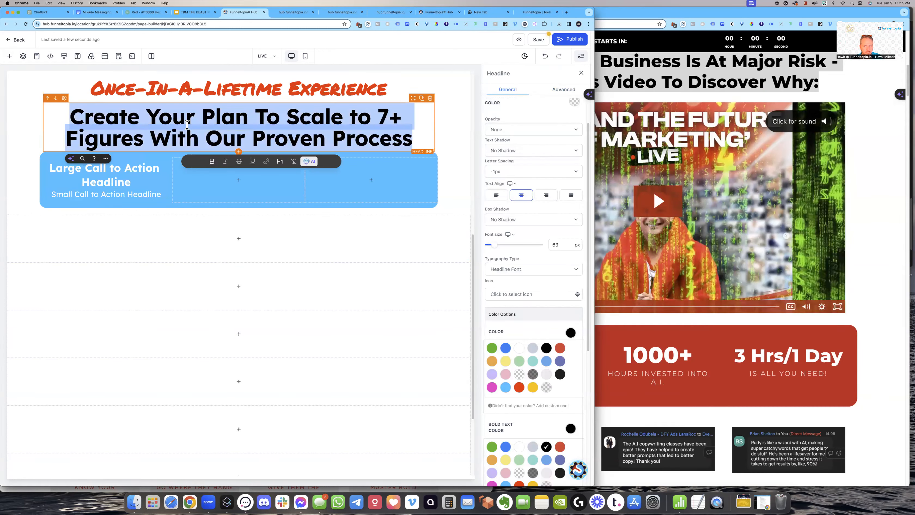
text(You’)
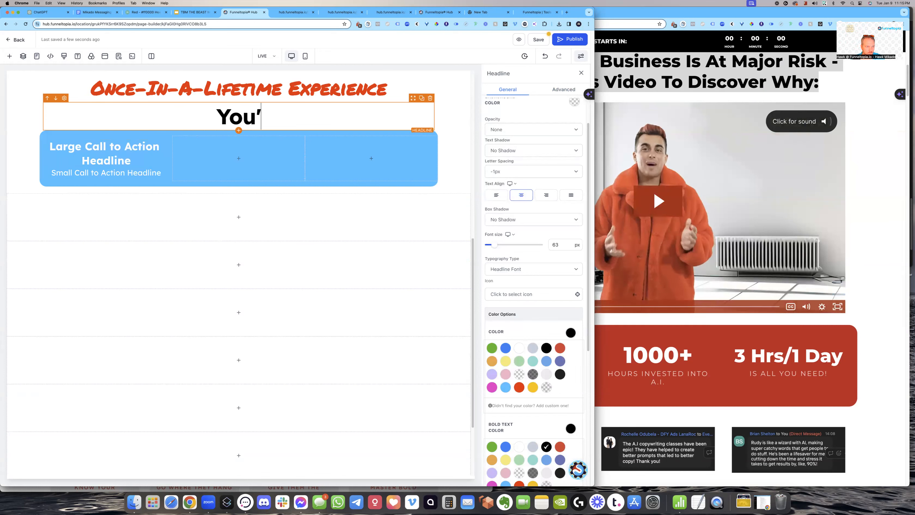
text(ou'll D)
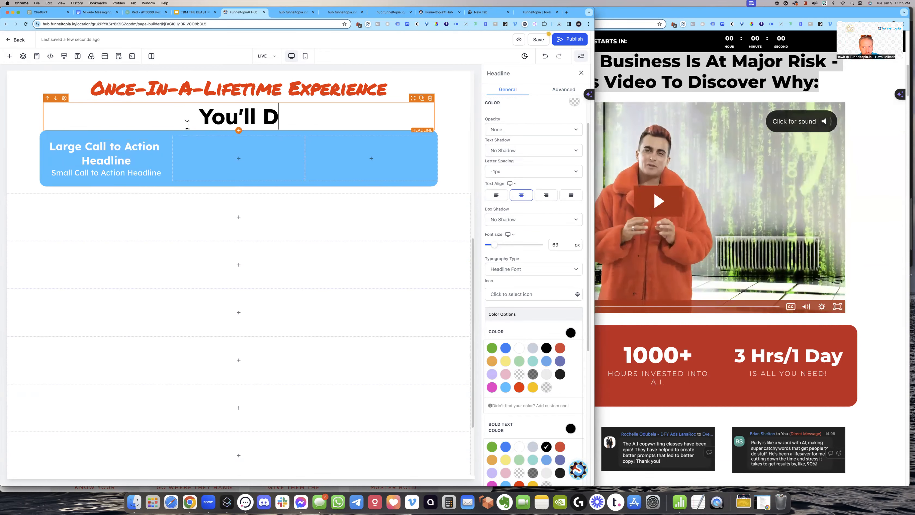
click(779, 85)
scroll(779, 85, up, 3)
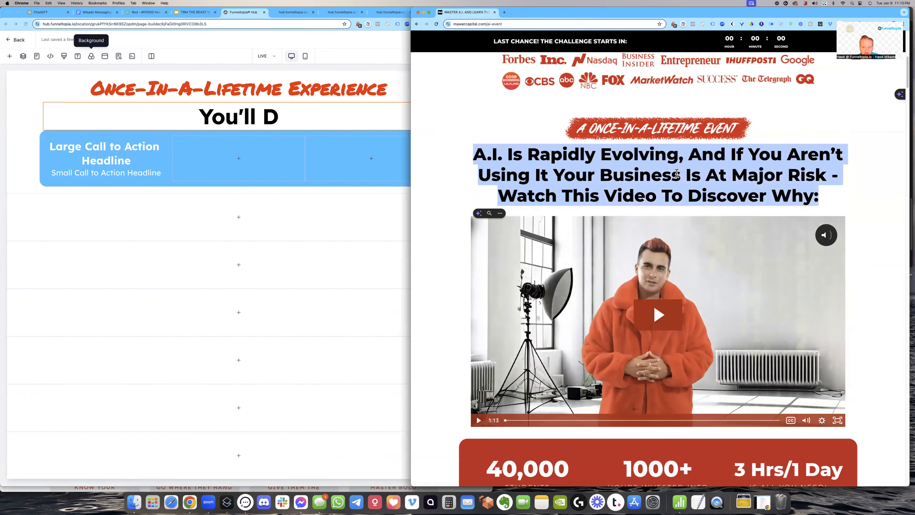
- Change the first column's headline to "100k+" and its sub-headline to "Leads Generated"
click(144, 159)
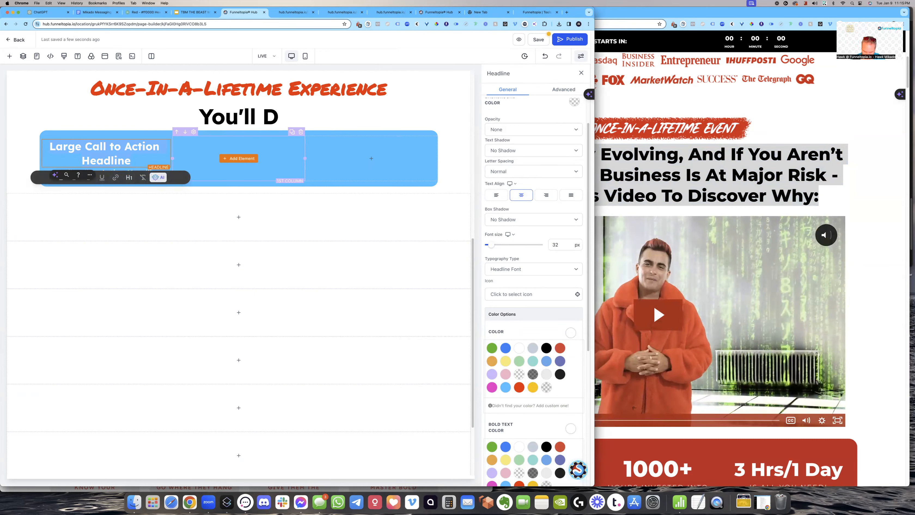
text(100k+ Leads)
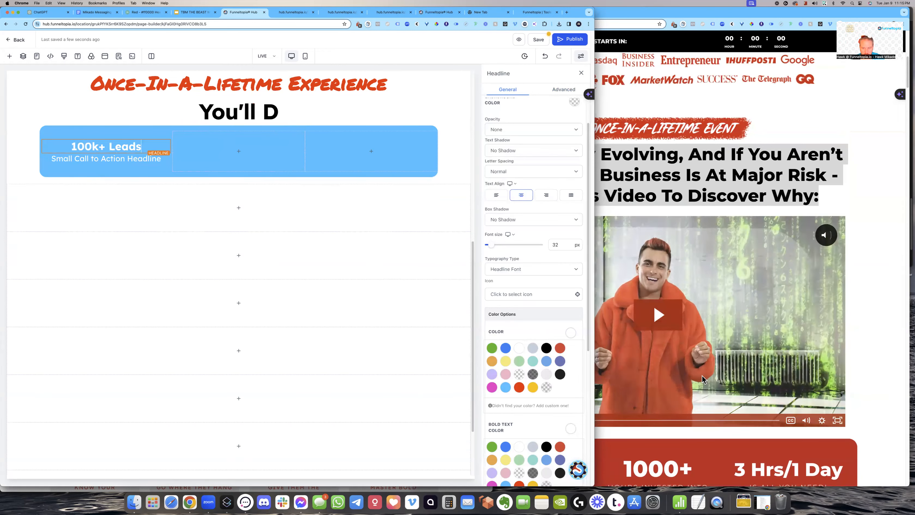
scroll(696, 423, down, 5)
double_click(127, 146)
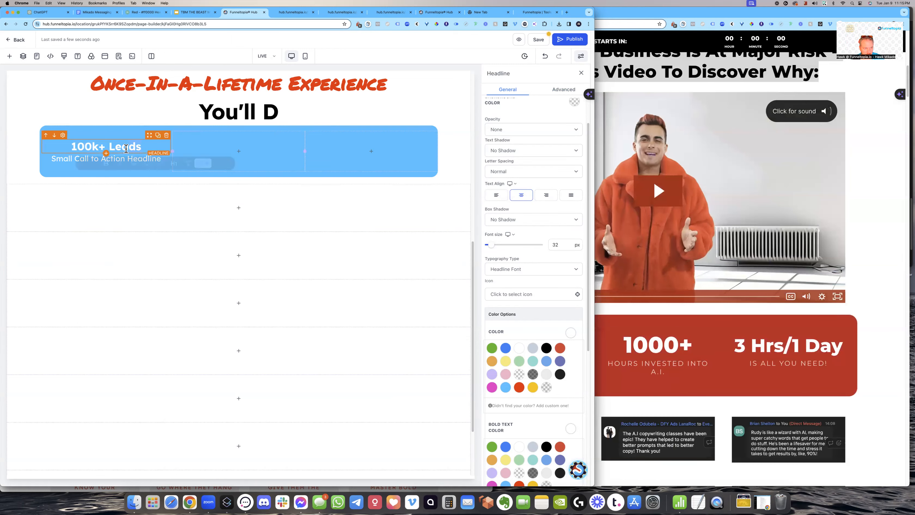
key(BackSpace)
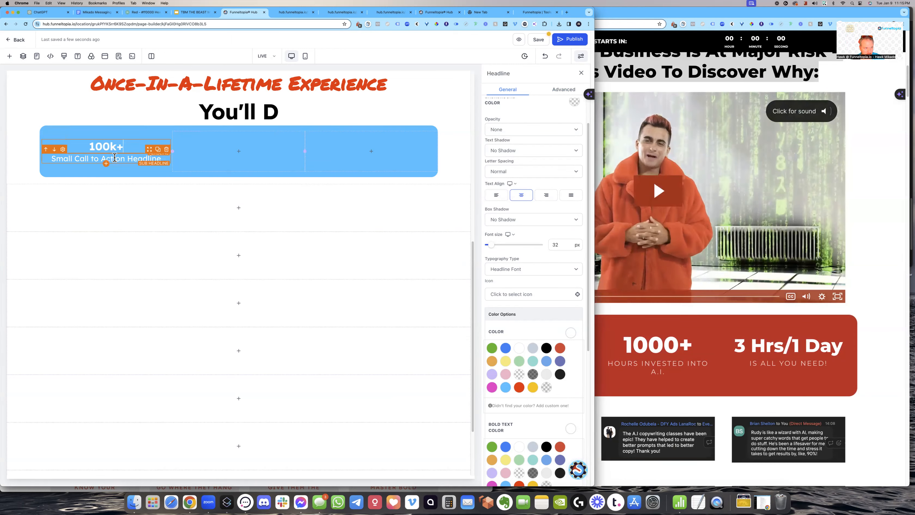
click(139, 159)
key(super+a)
text(Leads G)
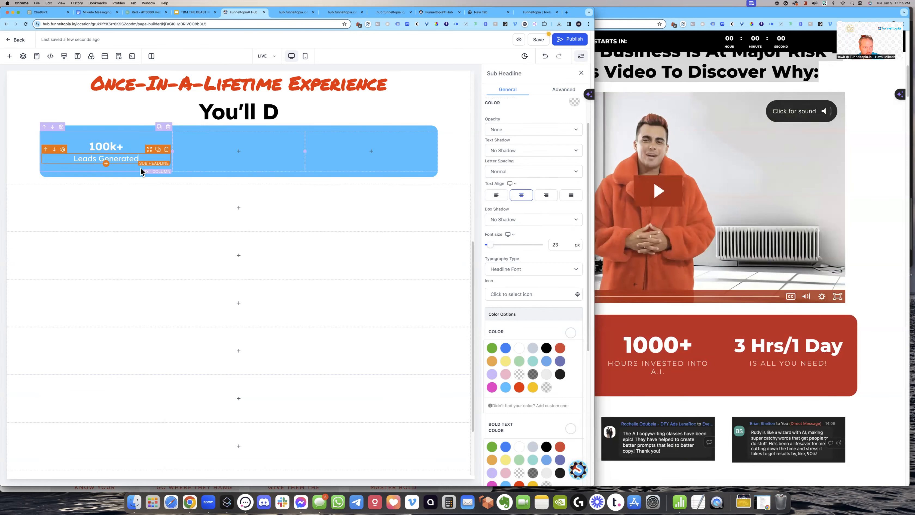
- Set the font size of the "100k+" headline to 64 px
click(123, 146)
click(558, 245)
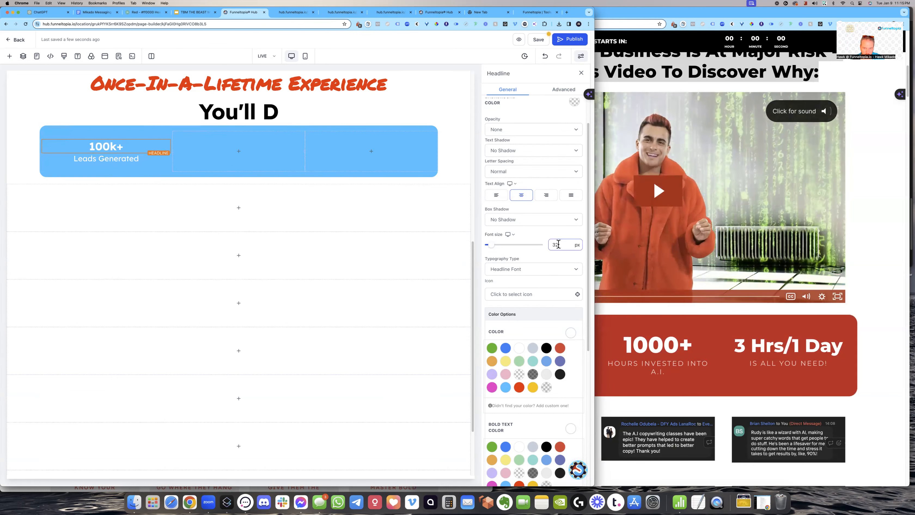
double_click(558, 244)
text(56)
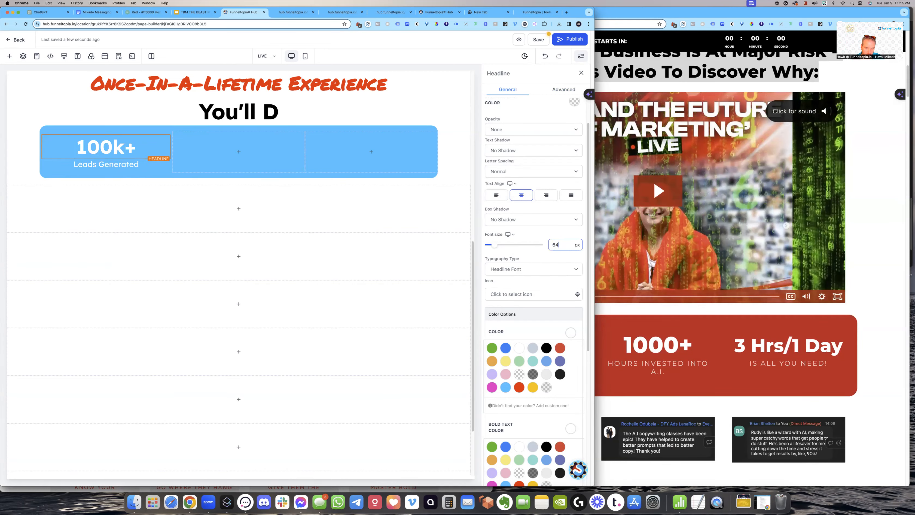
- Delete the empty middle column of the blue statistics row
mouse_move(248, 157)
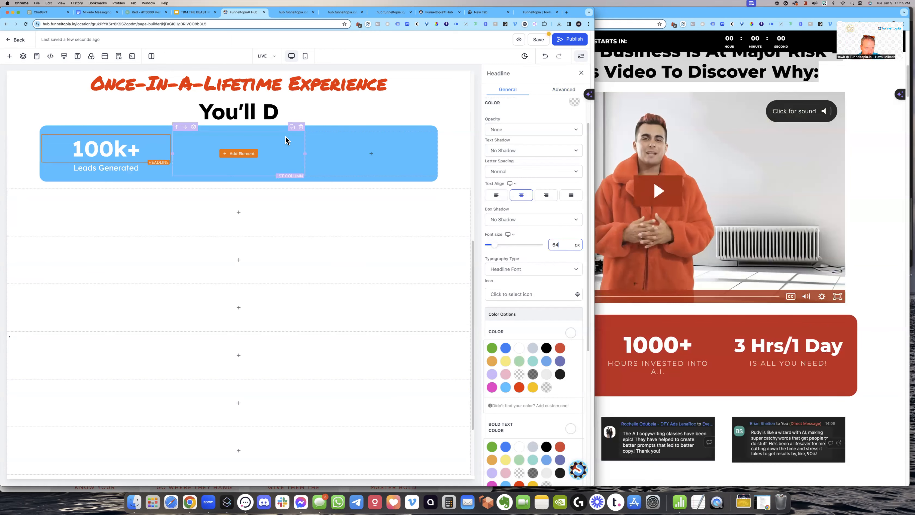
click(301, 127)
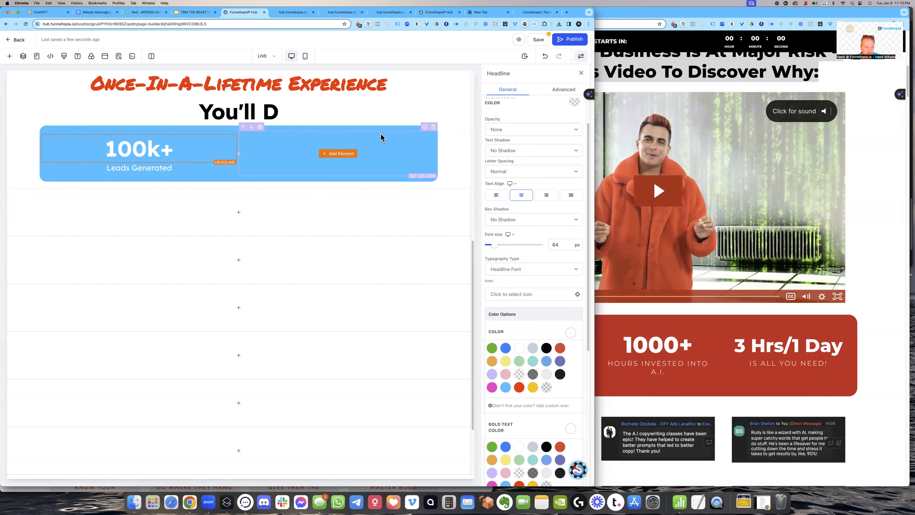
- Delete the empty column beside the 100k+ stat in the blue row and check the row in mobile view
click(433, 128)
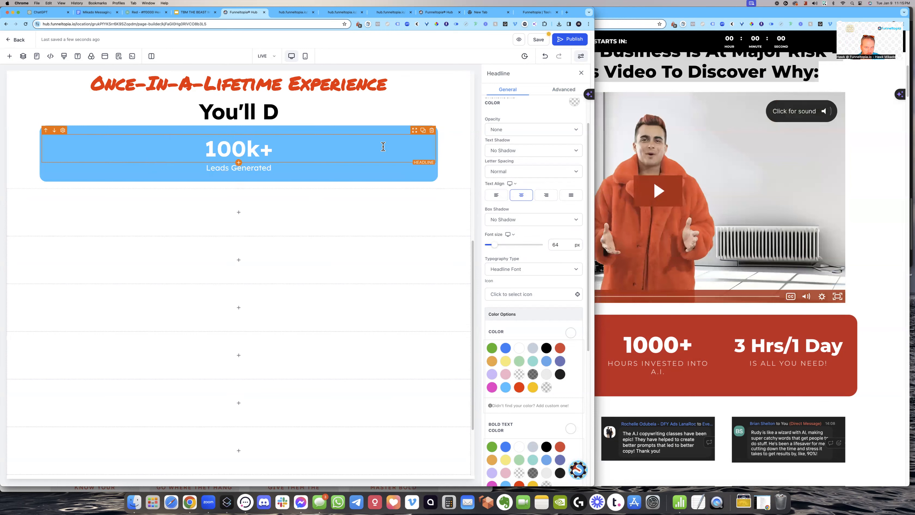
click(512, 223)
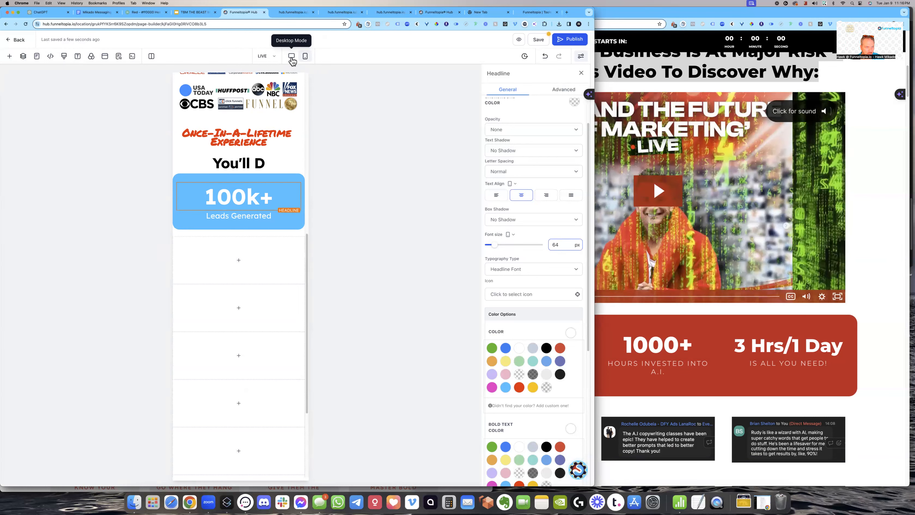
click(292, 57)
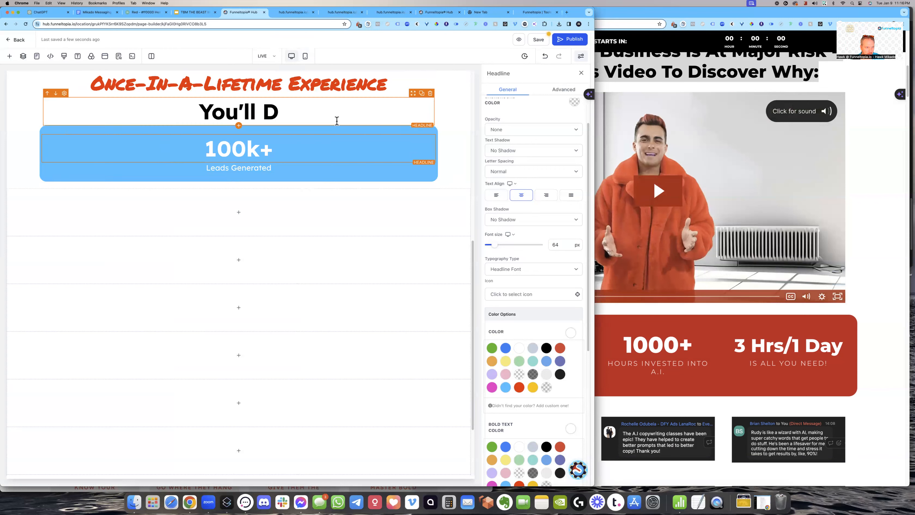
- Duplicate the 100k+ Leads Generated column three times within the blue row
click(423, 130)
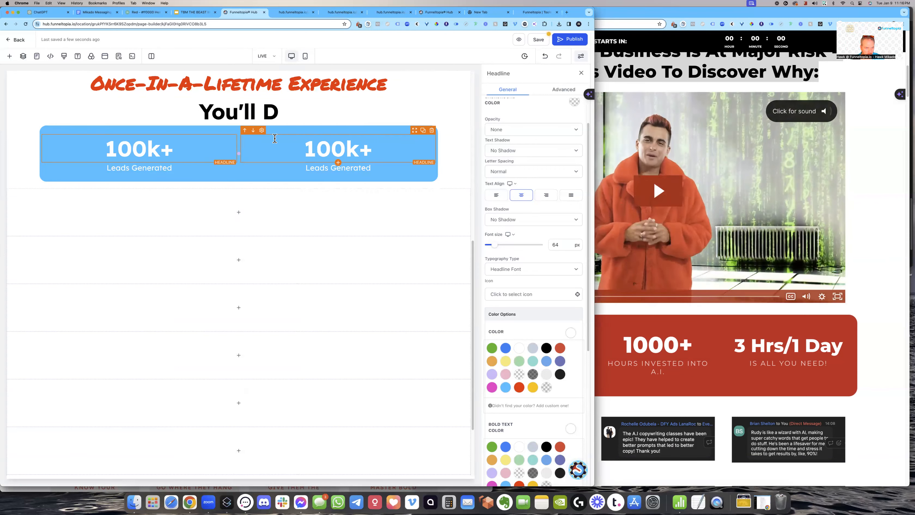
click(426, 134)
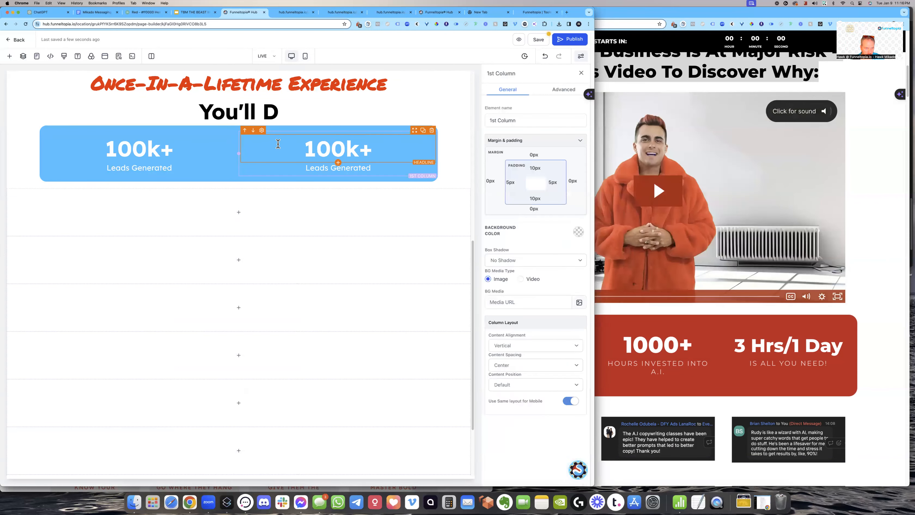
click(425, 127)
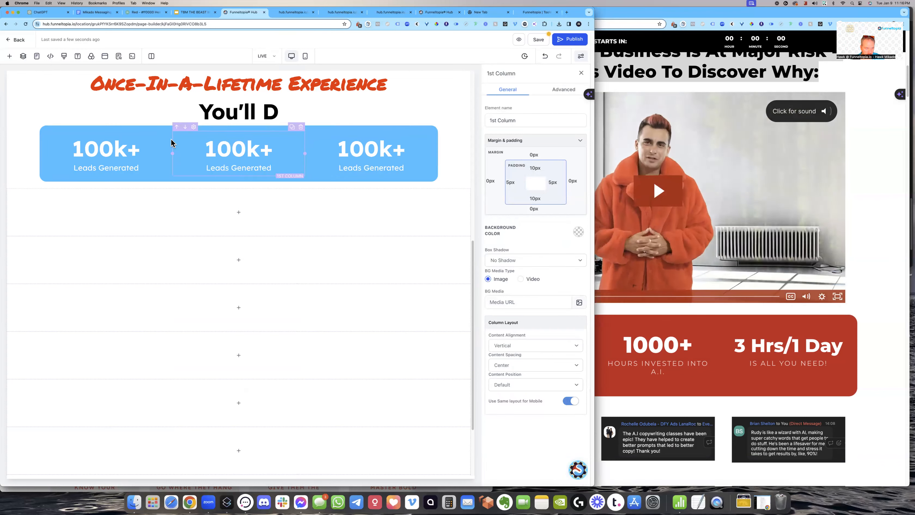
click(160, 128)
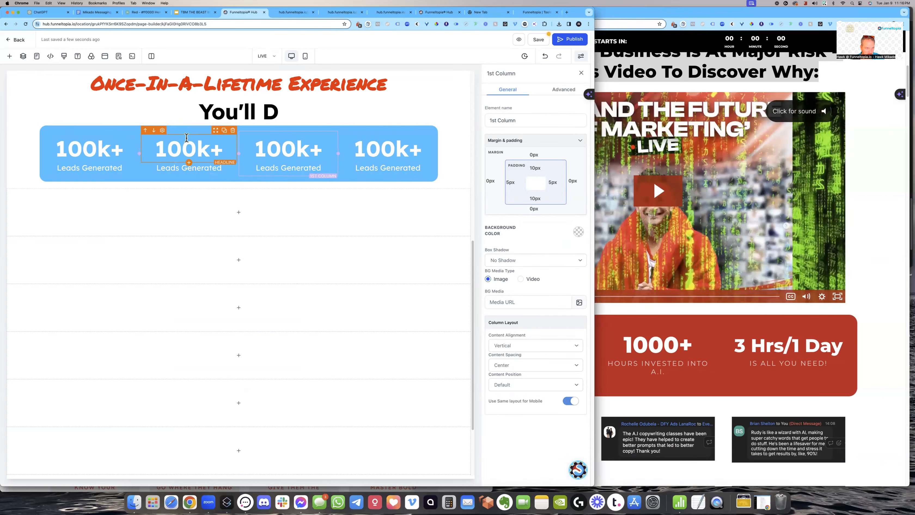
- Replace the headline and sub-headline in the blue row's second column with a Divider element
click(233, 132)
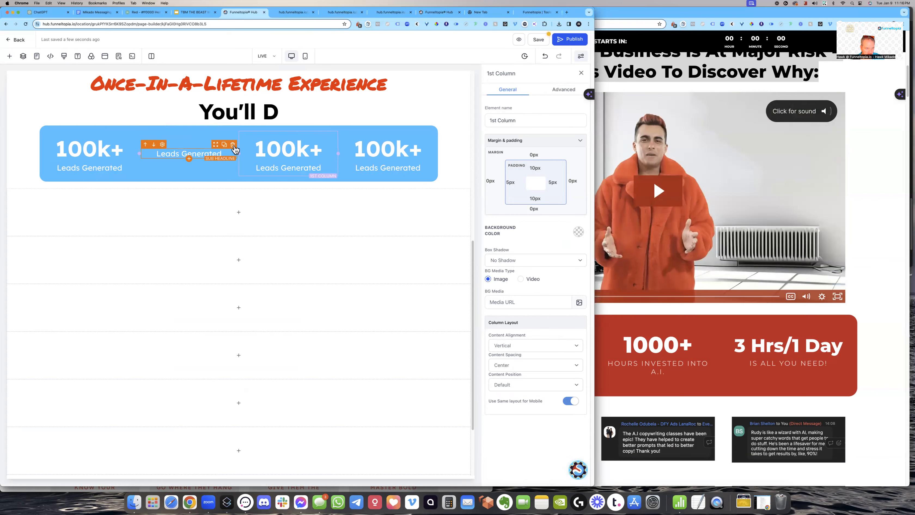
click(233, 144)
click(189, 156)
scroll(124, 231, down, 5)
scroll(127, 246, down, 3)
scroll(108, 238, down, 1)
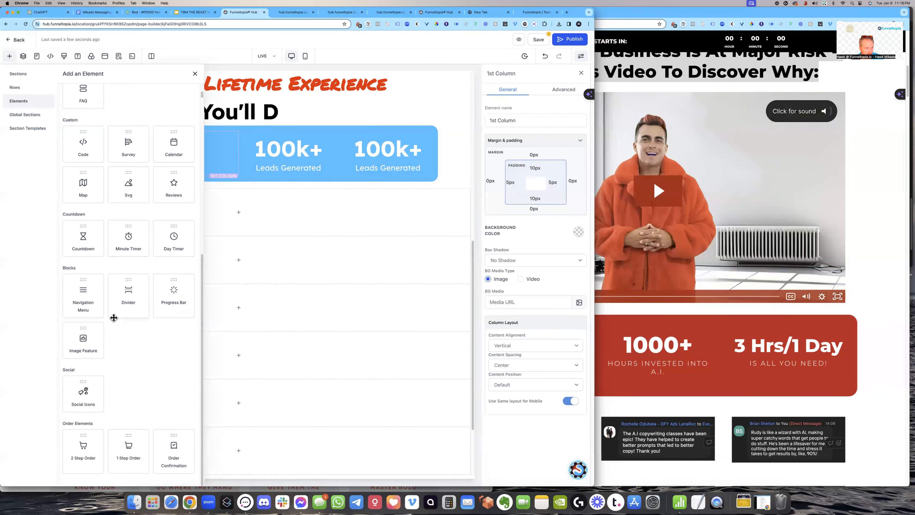
scroll(115, 313, up, 8)
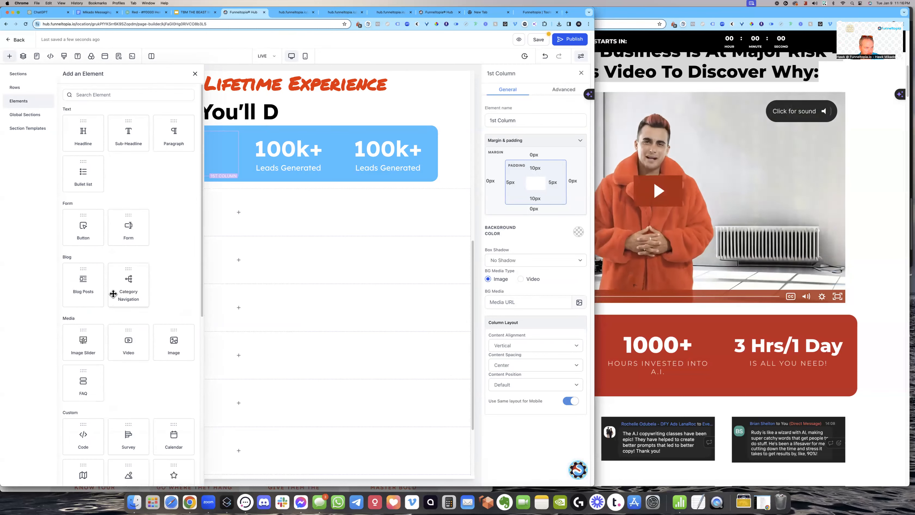
scroll(88, 252, down, 3)
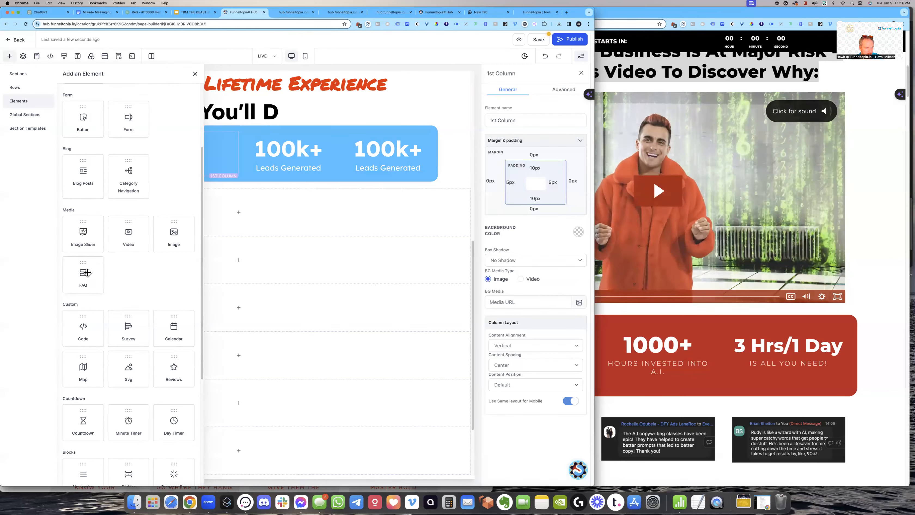
scroll(109, 300, down, 1)
scroll(170, 320, down, 3)
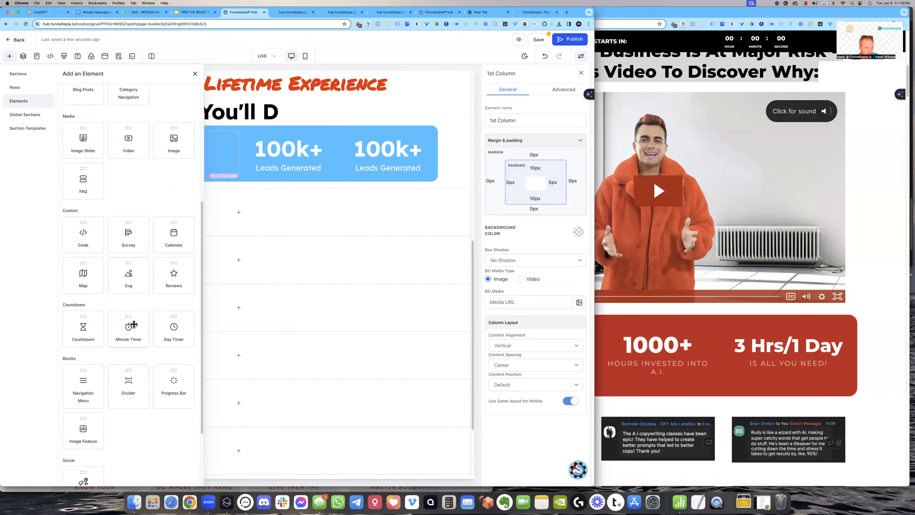
drag(129, 336, 221, 153)
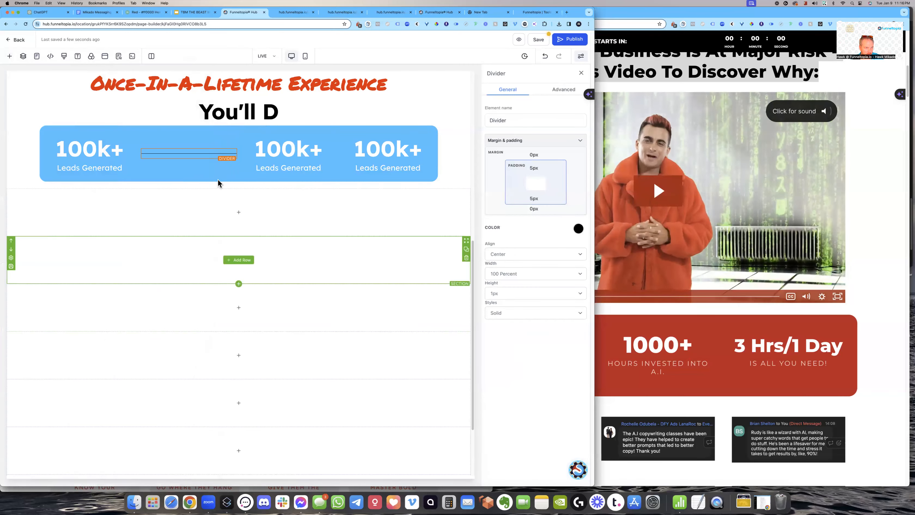
- Style the divider with a 2px height, 50 Percent width and white color
click(514, 293)
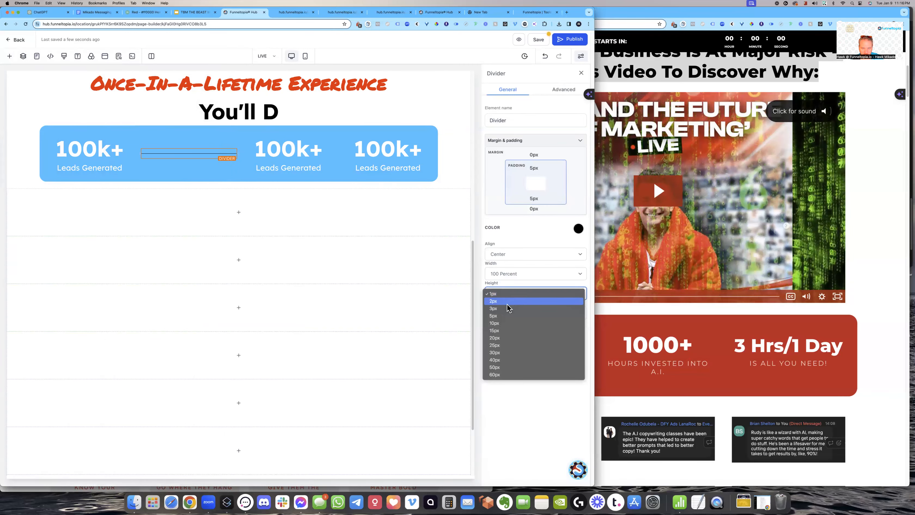
click(509, 308)
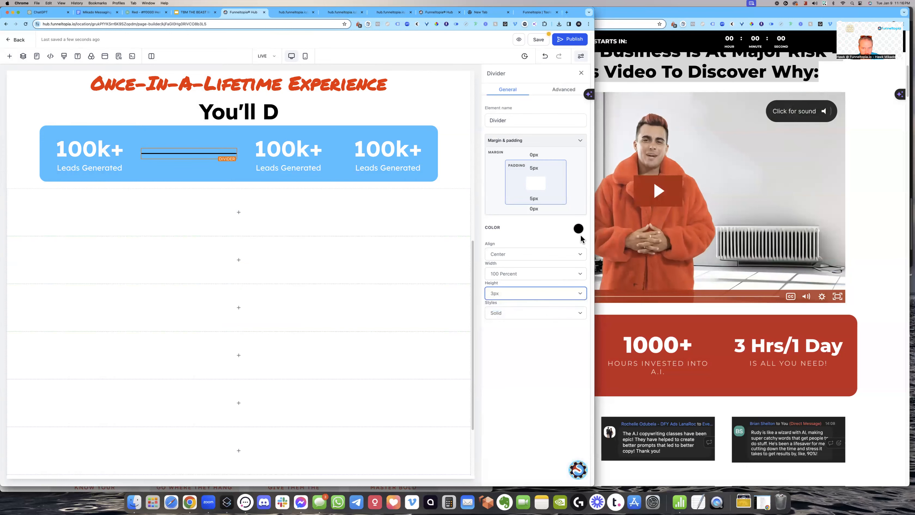
click(512, 294)
click(511, 287)
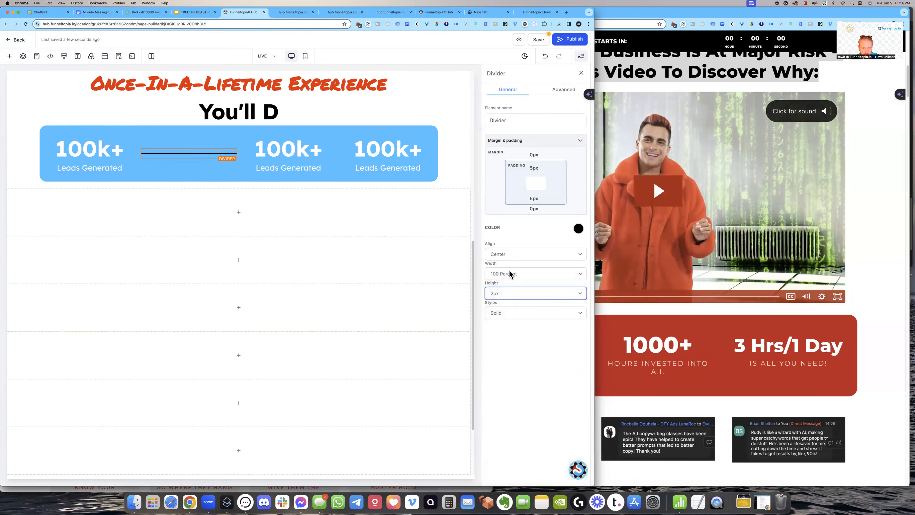
click(510, 273)
click(510, 245)
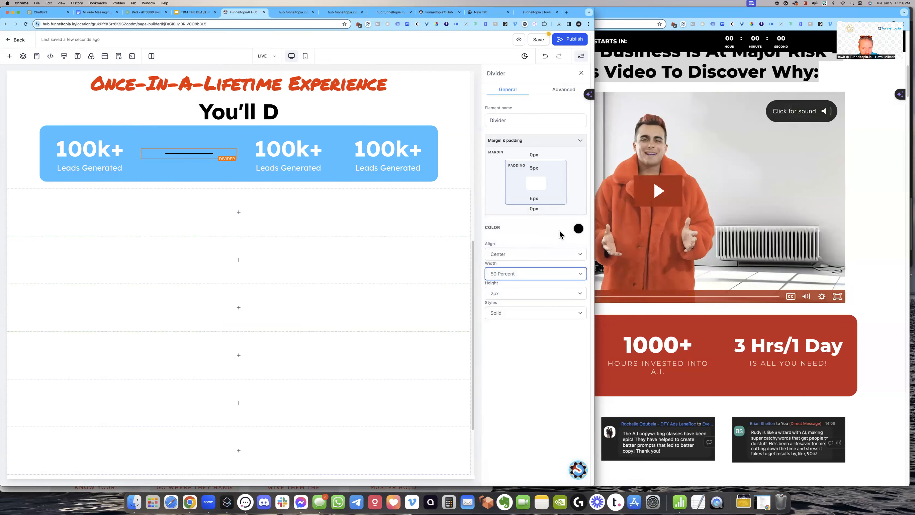
click(579, 228)
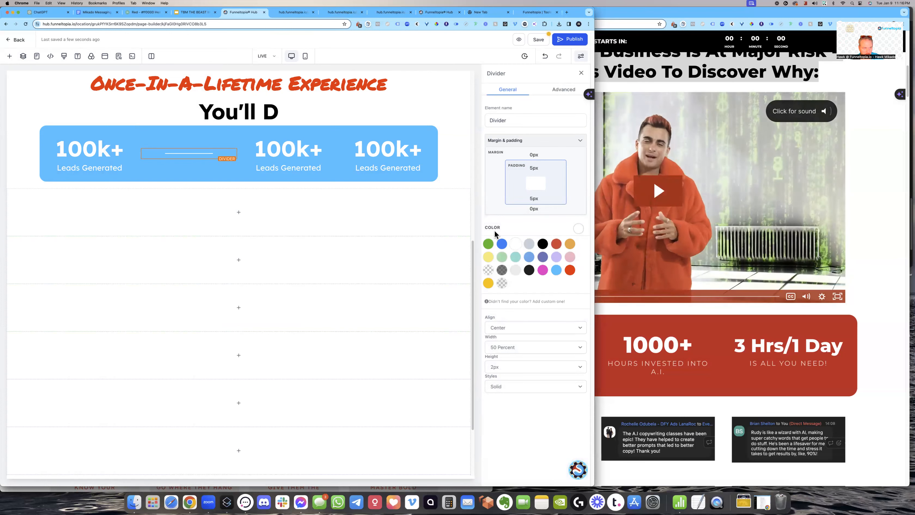
- Turn off desktop visibility for the column containing the divider so it shows only on mobile
click(217, 136)
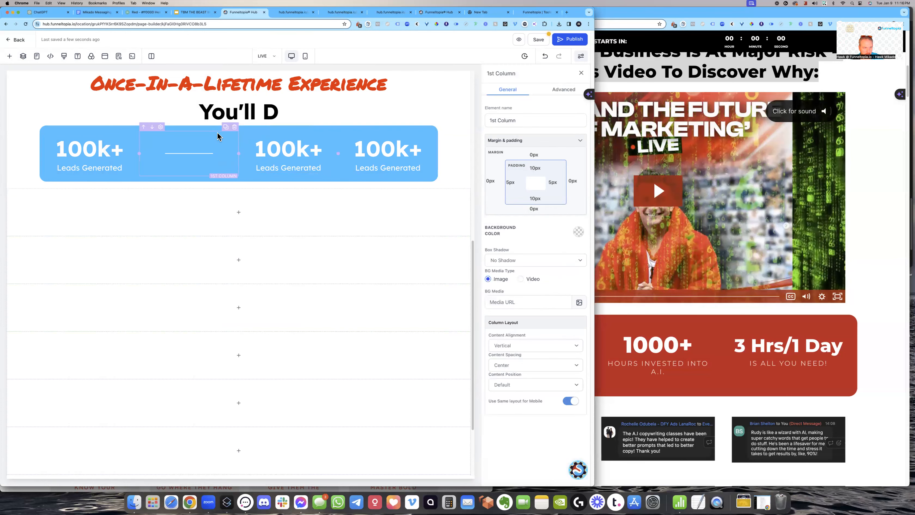
click(562, 91)
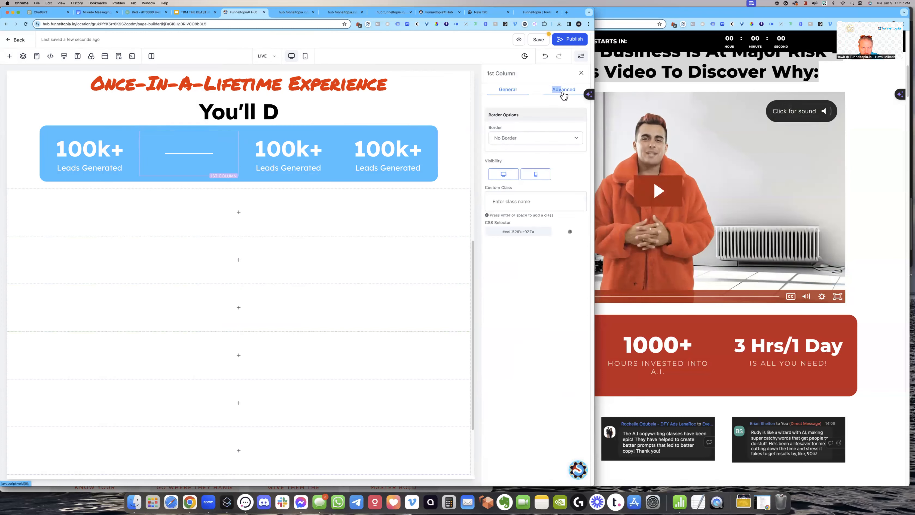
click(506, 175)
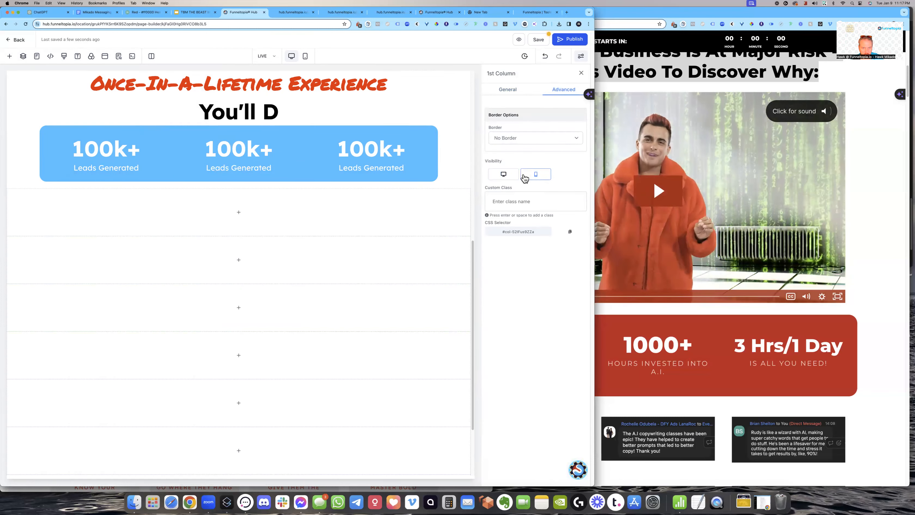
- In mobile view, duplicate the divider column and move a copy between the second and third stats, then return to desktop view
click(306, 56)
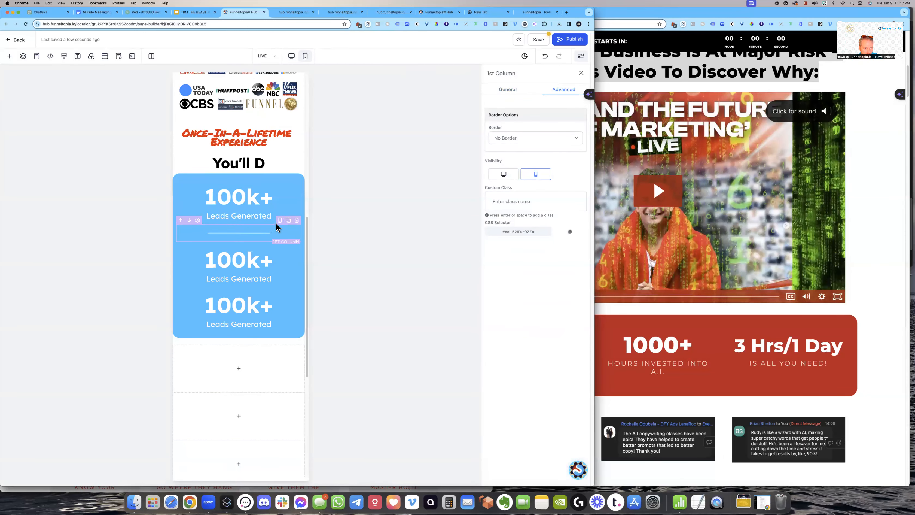
click(288, 220)
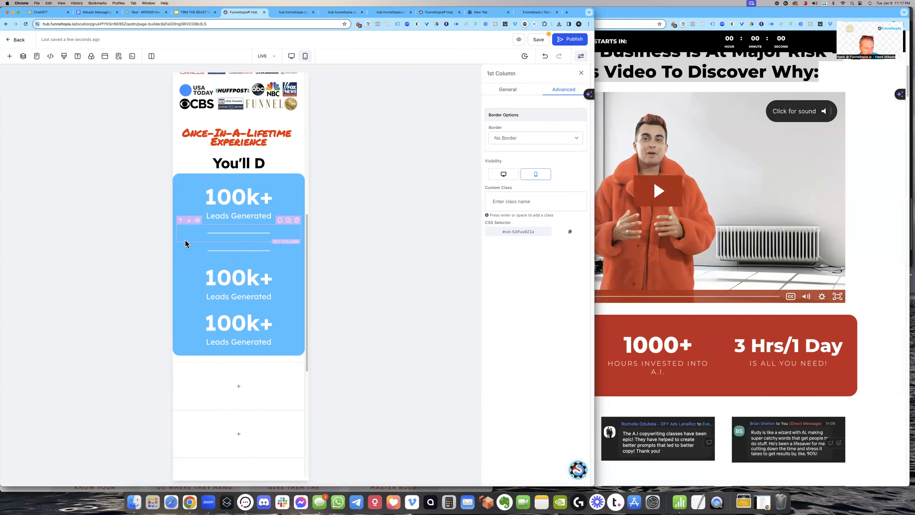
click(189, 241)
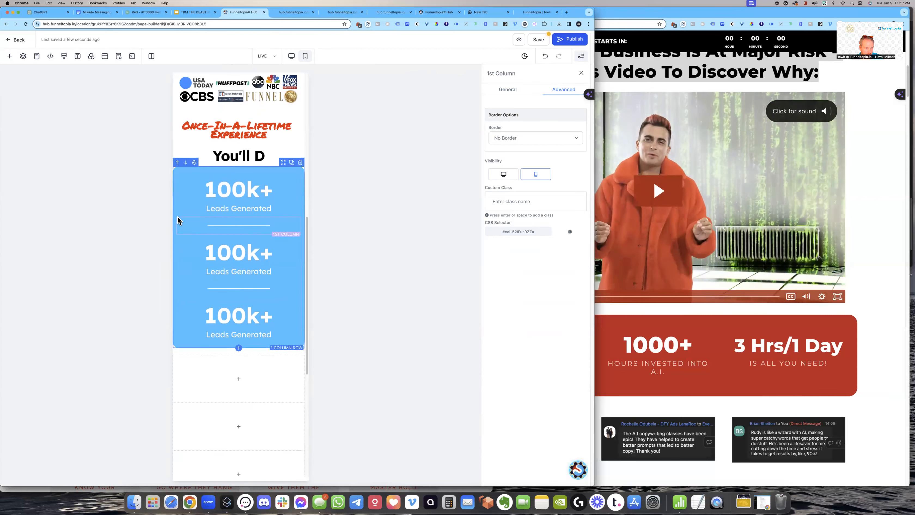
click(292, 56)
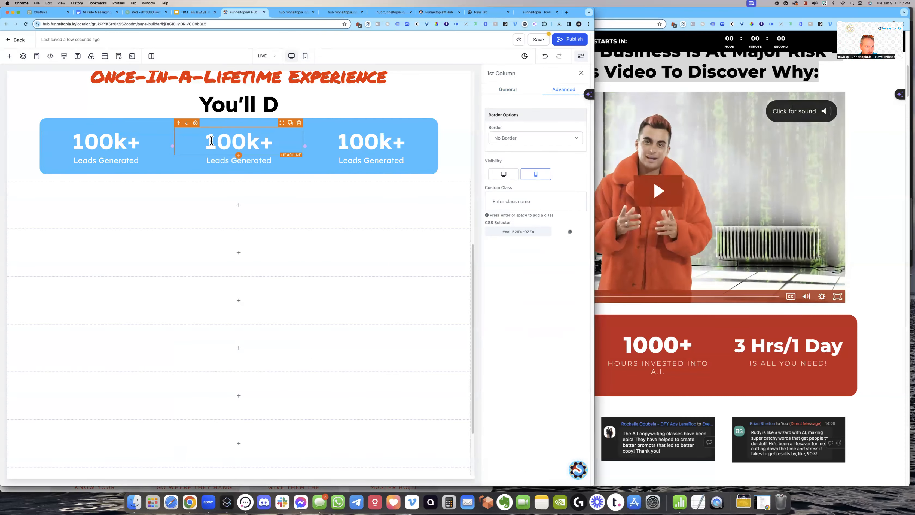
- Change the middle stat's headline to 10k+ and its sub-headline to Appointments Booked
click(240, 136)
click(242, 137)
key(BackSpace)
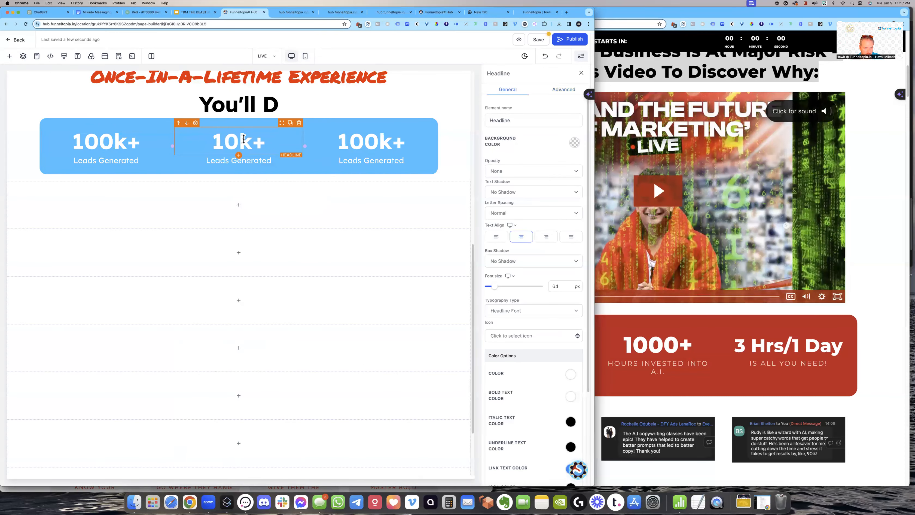
double_click(220, 160)
text(Appoinm)
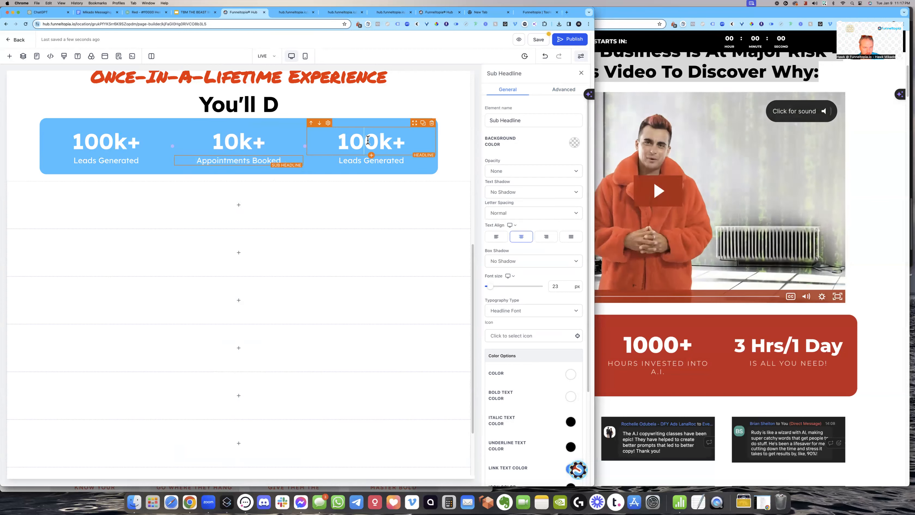
- Change the third stat's headline to $100M+ and its sub-headline to Sales Generated
click(383, 142)
text(M)
key(Left)
key(Left)
key(Left)
key(Left)
text($)
double_click(351, 162)
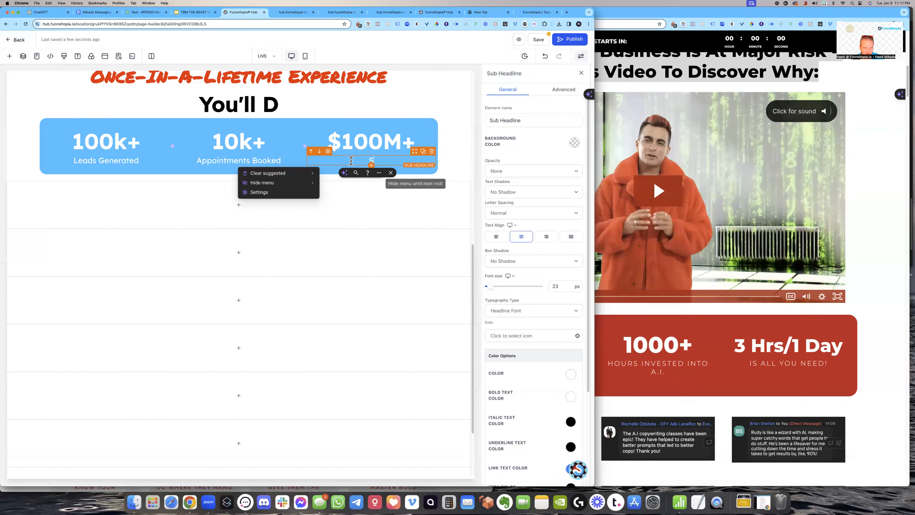
text(S)
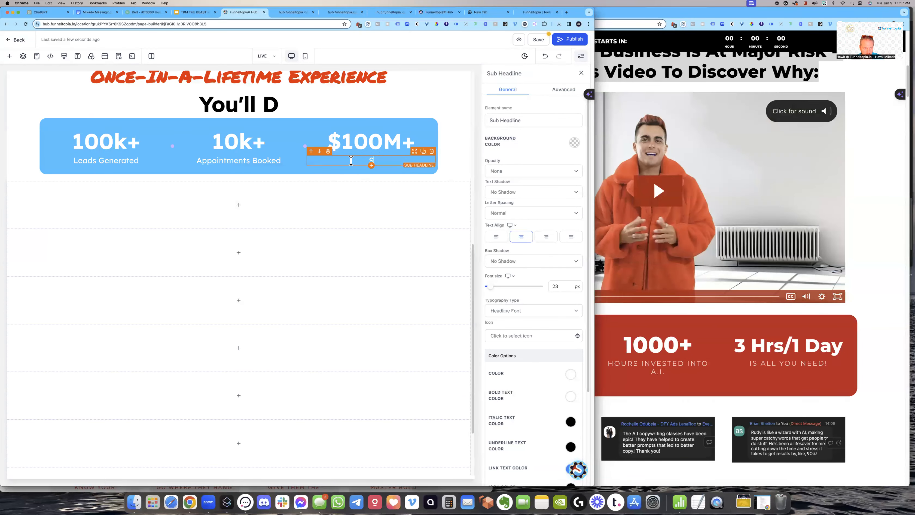
text(ales)
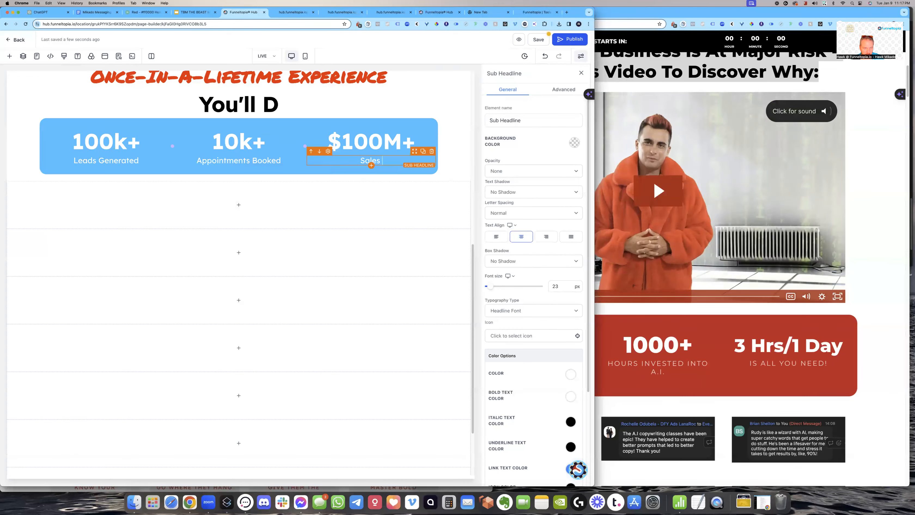
text( Generated)
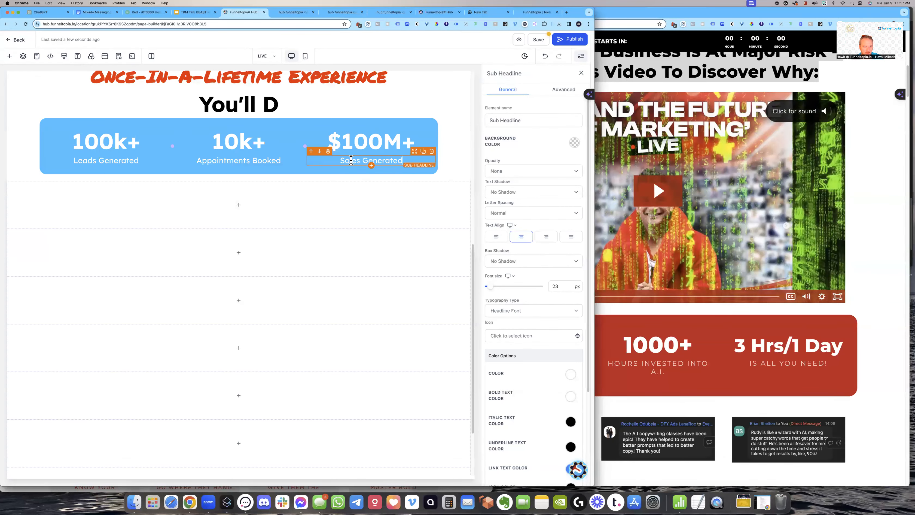
- Bring the reference event page to the front and examine its main headline and stats section as a model for the unfinished headline
click(291, 94)
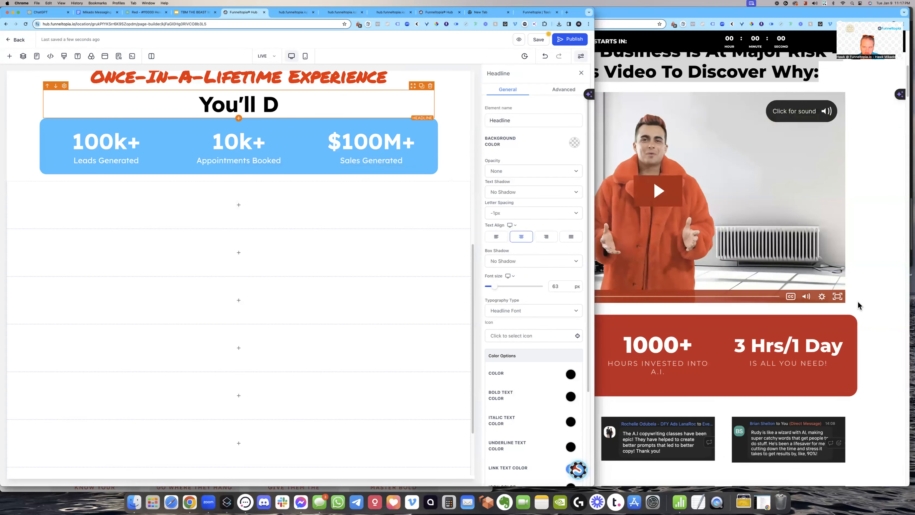
click(835, 330)
click(114, 143)
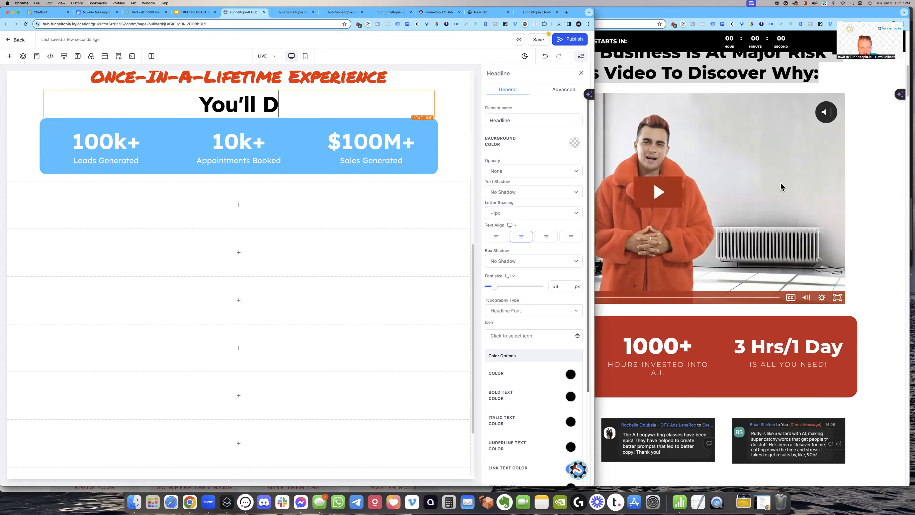
scroll(813, 212, up, 5)
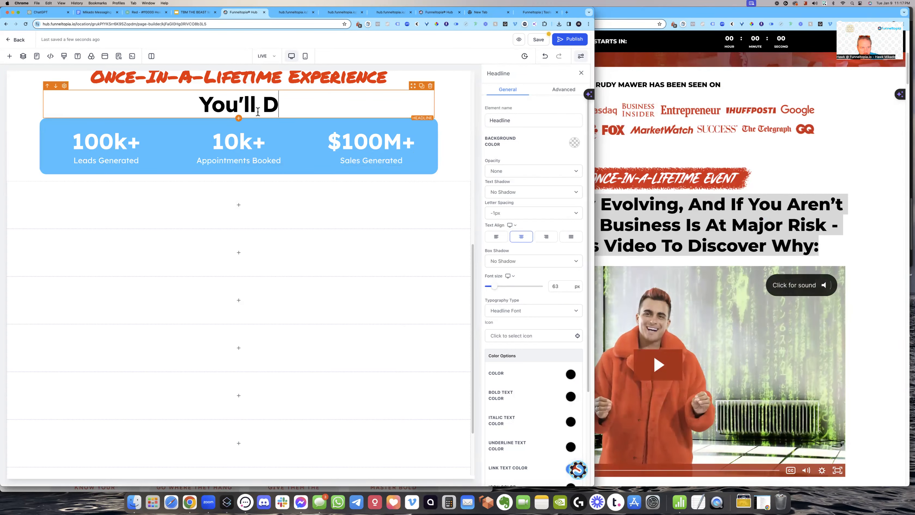
click(694, 209)
scroll(693, 209, down, 5)
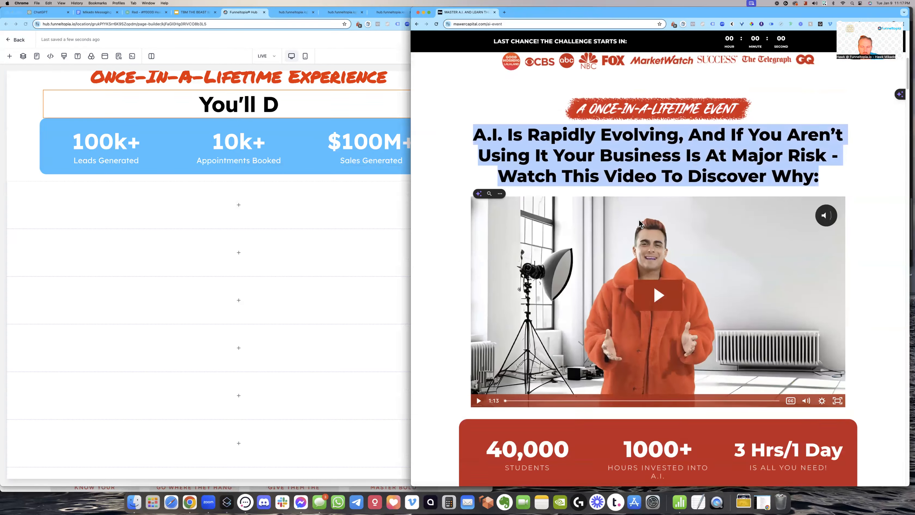
- Examine the reference page's three-line main headline, highlighting its full text as a wording model
scroll(638, 319, up, 3)
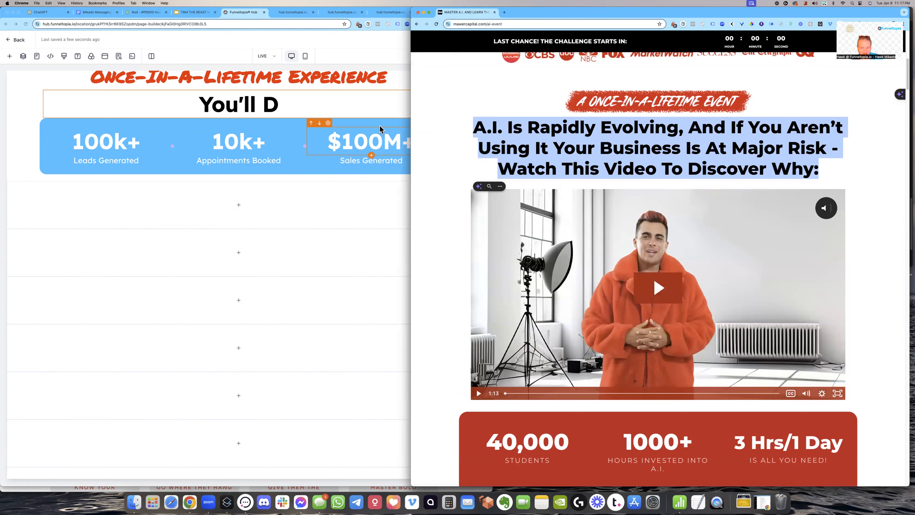
click(477, 139)
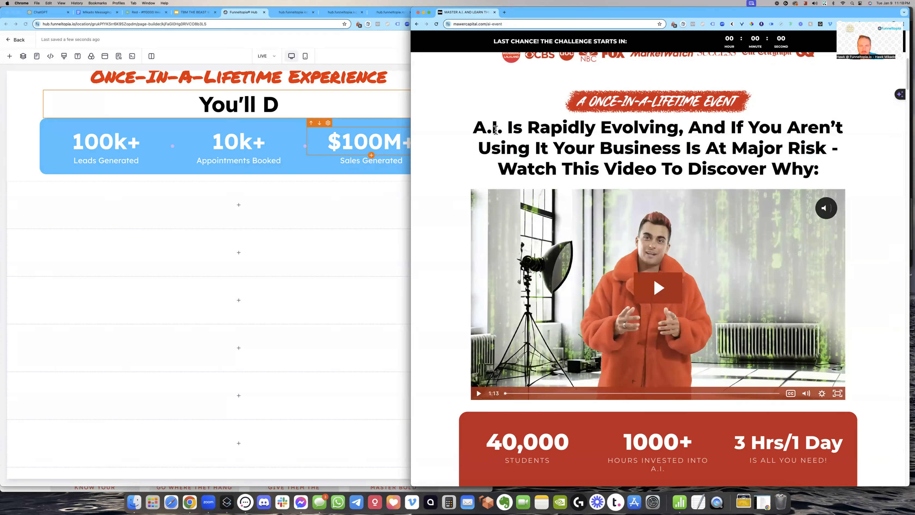
drag(473, 127, 889, 175)
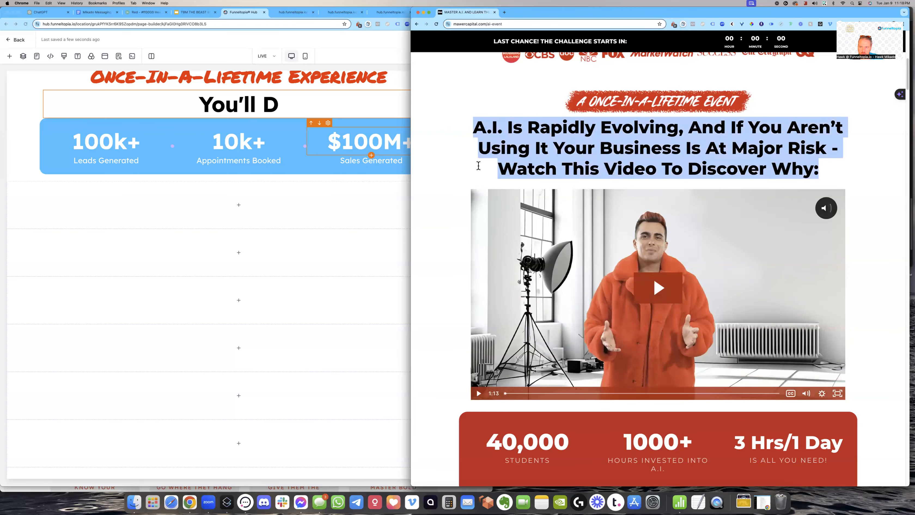
- Select the unfinished "You'll D" headline text, and look through the Masterclass slide deck's opening slides for headline wording before returning to the page builder
click(259, 161)
click(263, 105)
drag(288, 105, 173, 103)
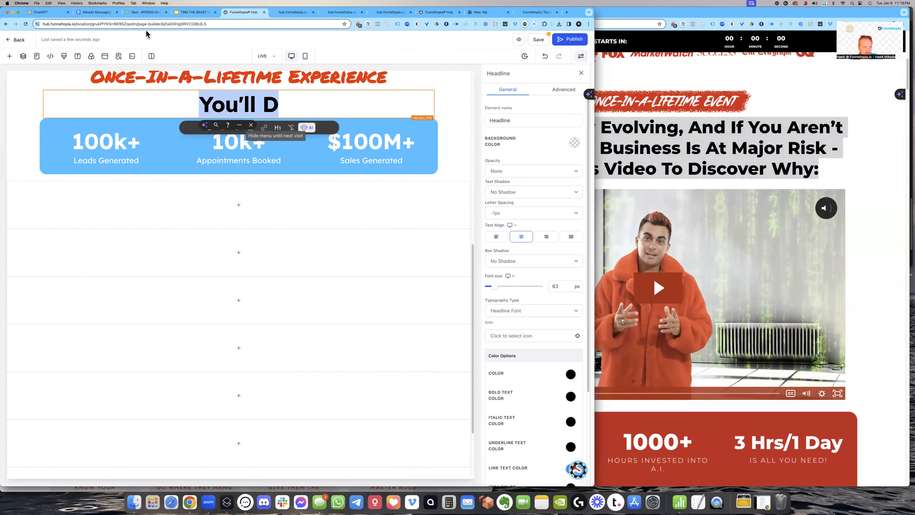
click(200, 11)
scroll(44, 223, down, 10)
scroll(44, 227, up, 15)
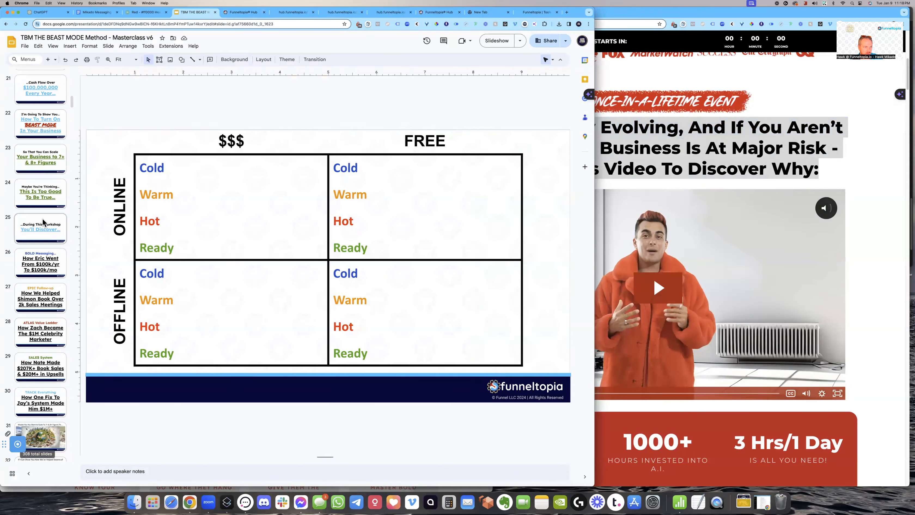
scroll(35, 200, up, 5)
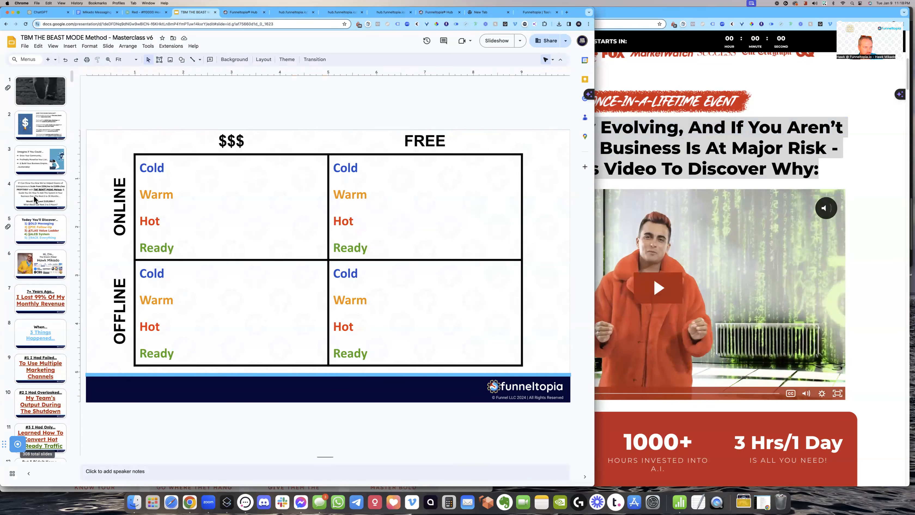
click(244, 12)
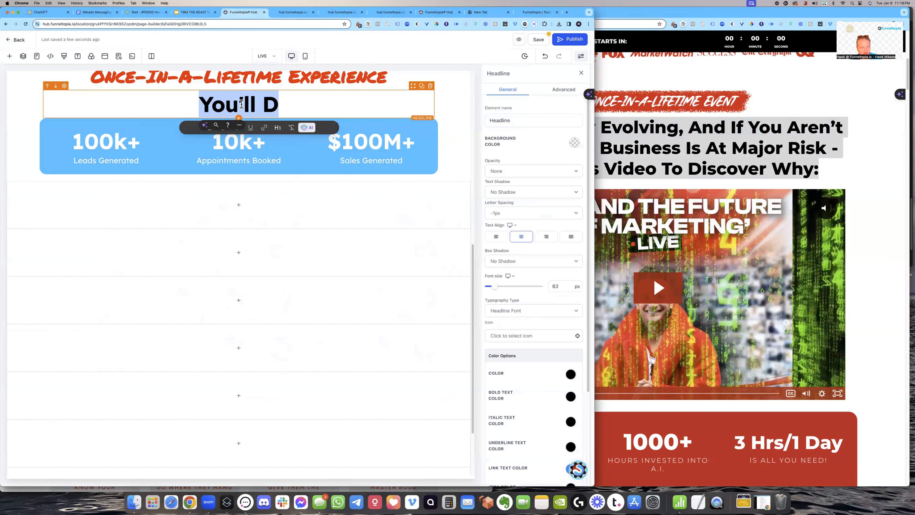
- Try "Creating & Scaling Your" as the headline's opening wording, and clear the headline text
text(Creating)
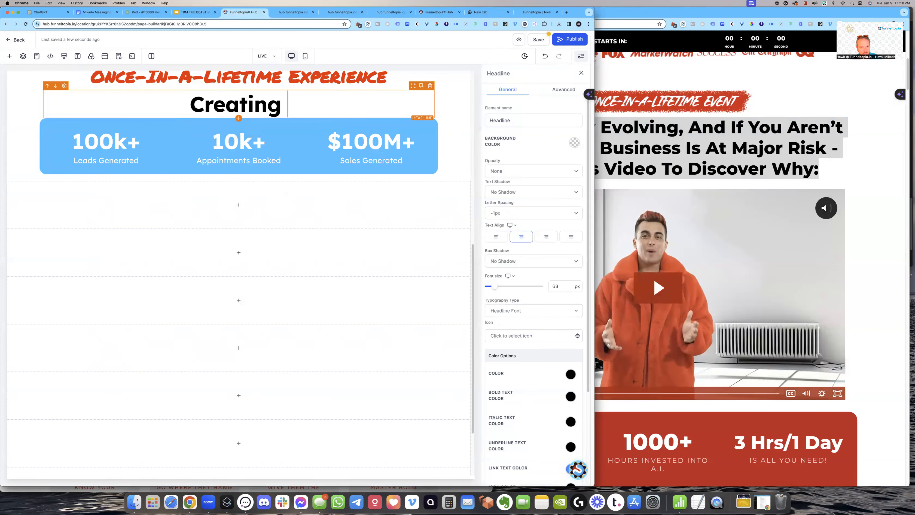
scroll(340, 202, up, 3)
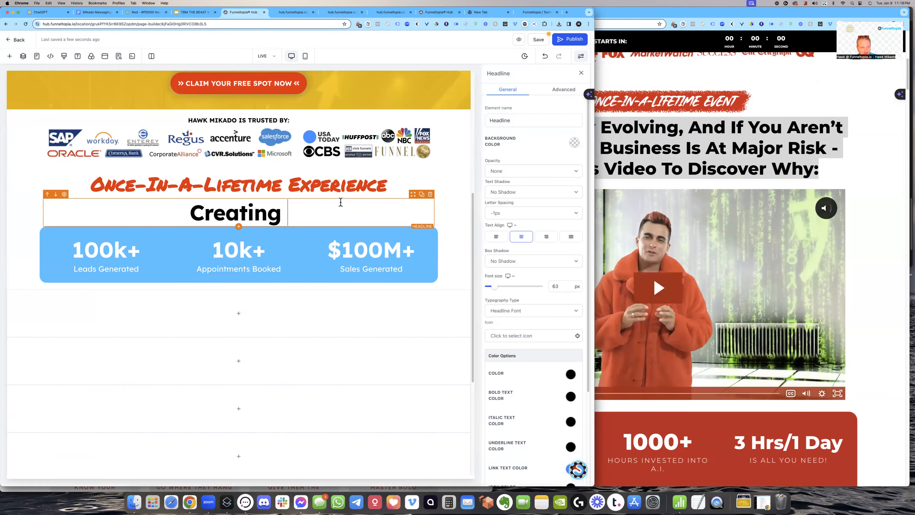
text(Y)
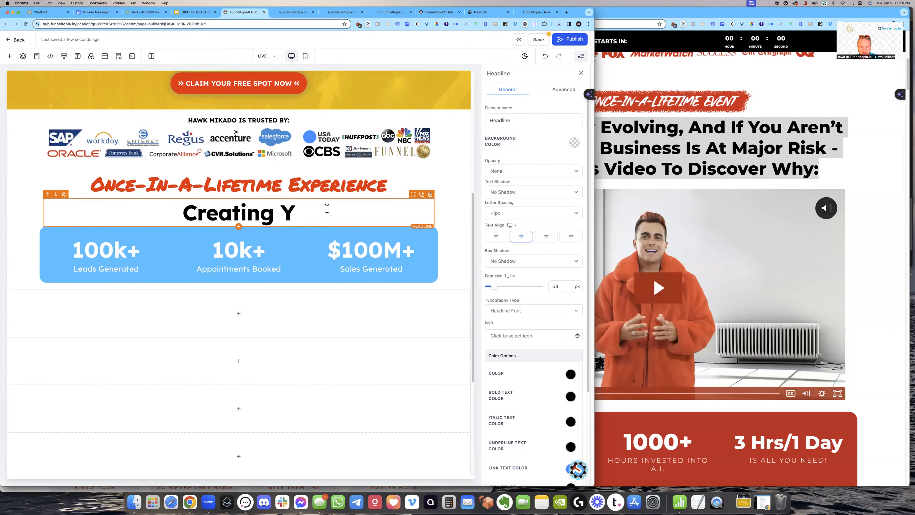
text(our)
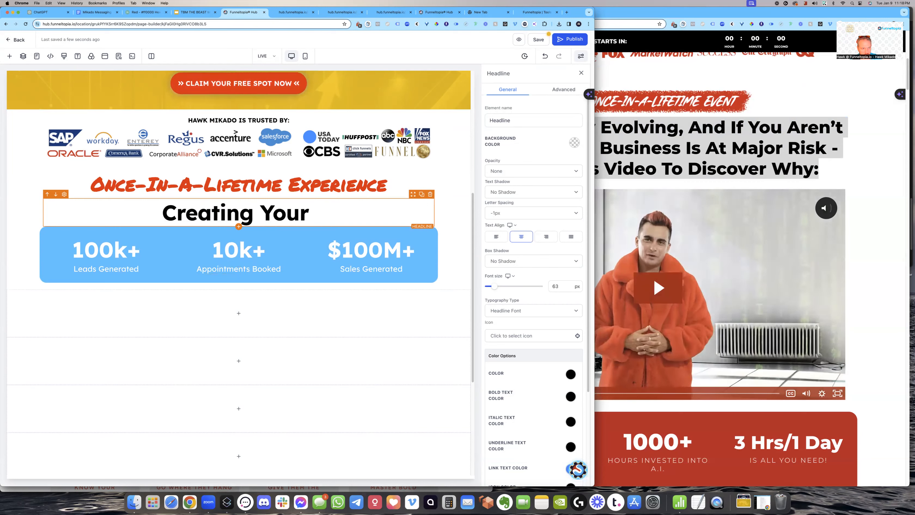
key(alt+BackSpace)
text(& Scaling Your)
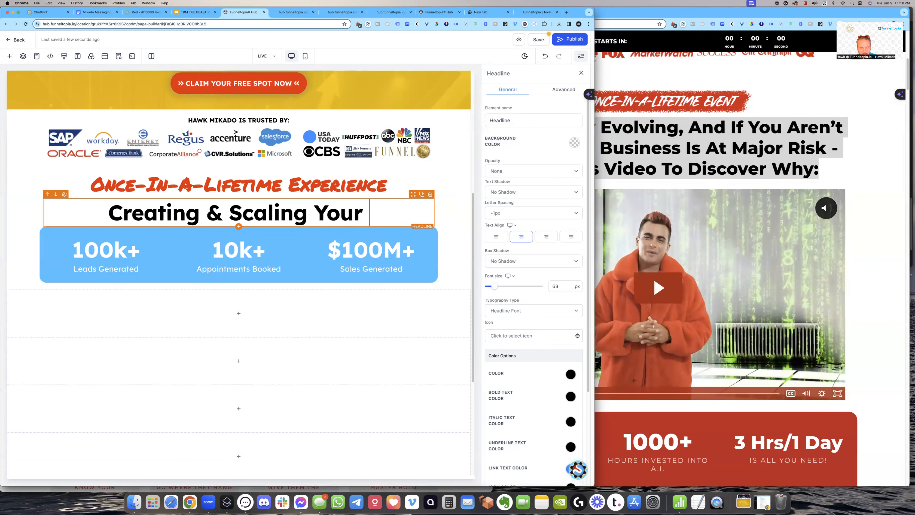
triple_click(327, 209)
text(To)
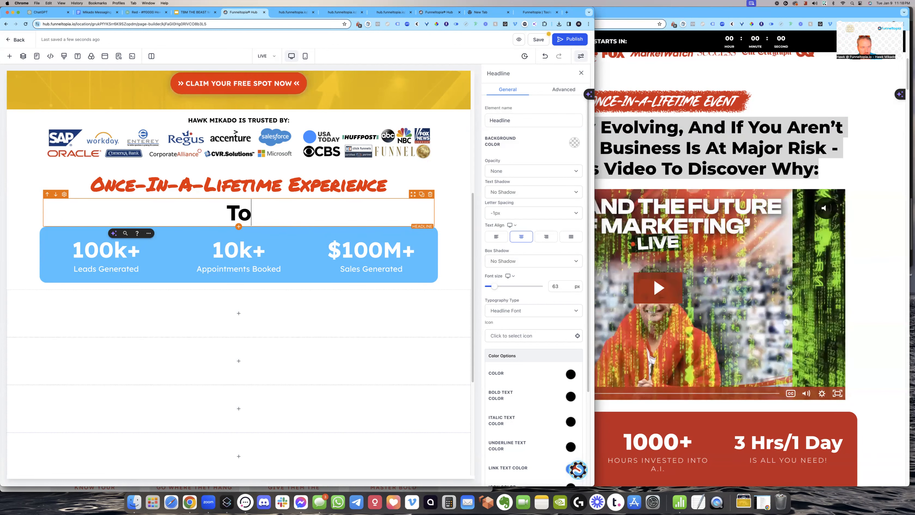
key(BackSpace)
key(BackSpace)
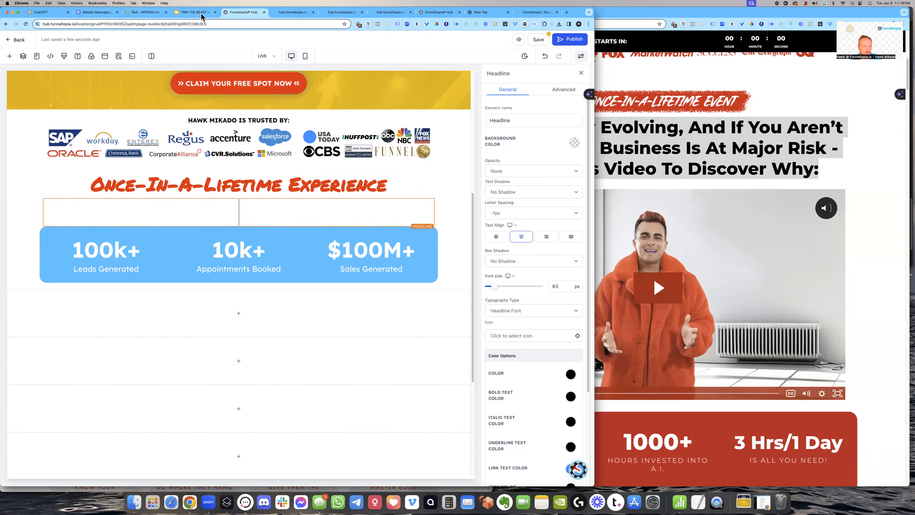
- Switch to the Masterclass slide deck and paste the copied slide after the first slide
click(194, 12)
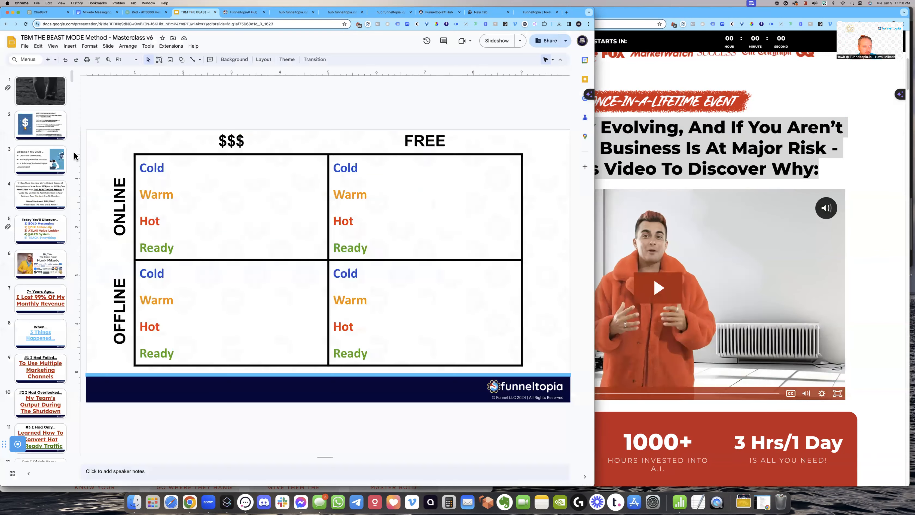
click(39, 100)
right_click(39, 99)
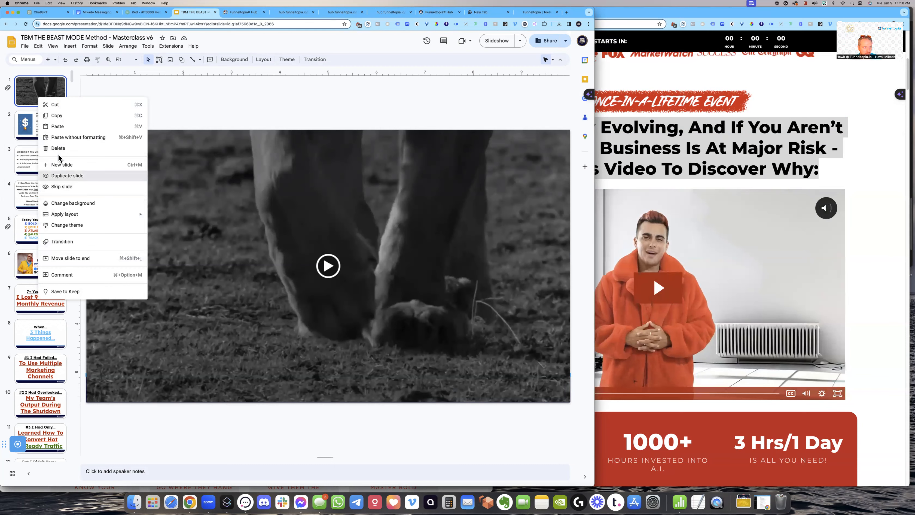
click(57, 126)
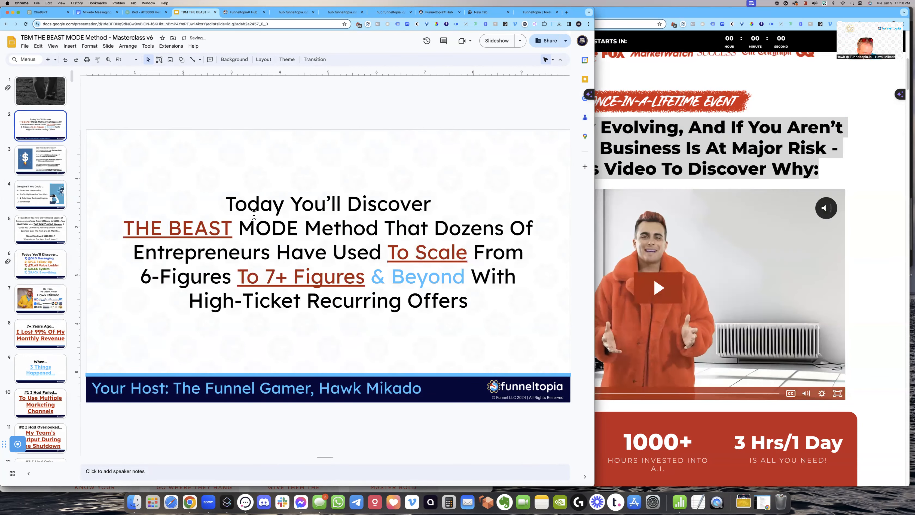
- Read the slide about helping entrepreneurs scale from $20k/mo to $100k+/mo, and browse the neighbouring slides for headline ideas
click(34, 221)
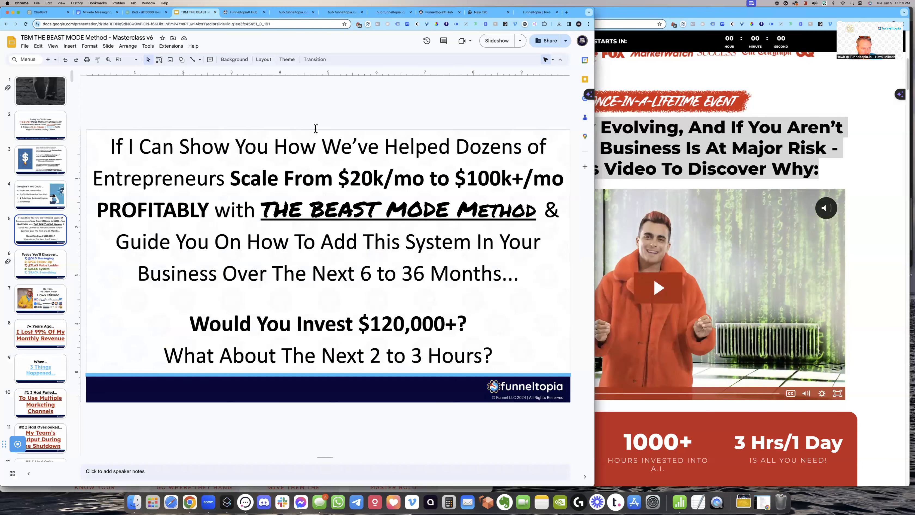
scroll(45, 299, down, 6)
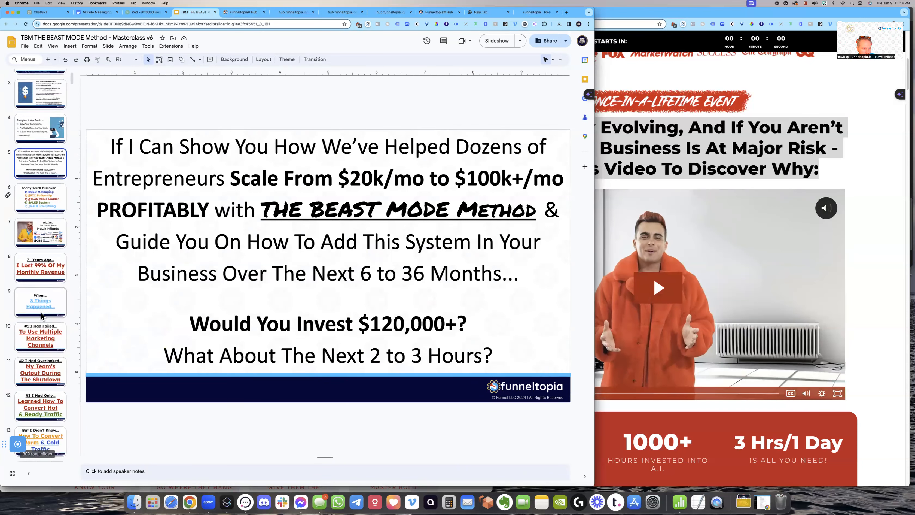
scroll(39, 314, up, 4)
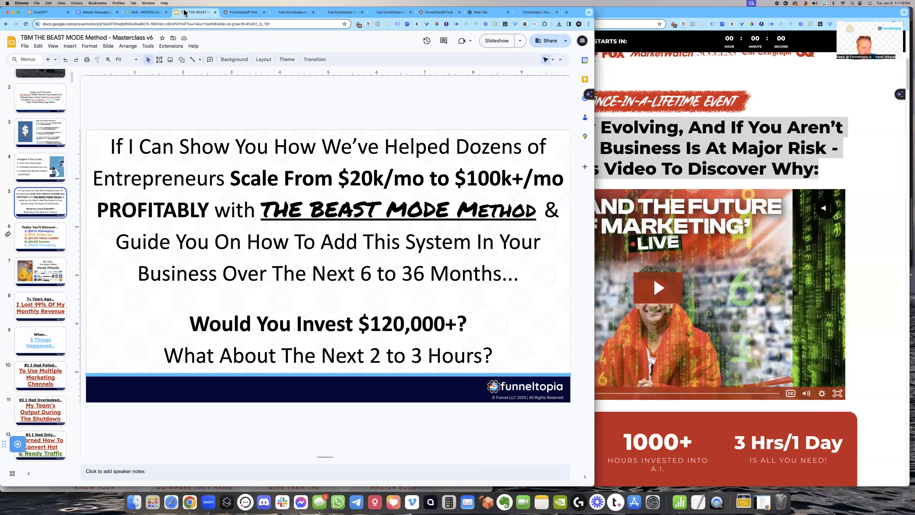
- Back in the page builder, write the empty headline as "Business Is Moving Faster Than Ever, In Order To Keep Up You Need"
click(237, 12)
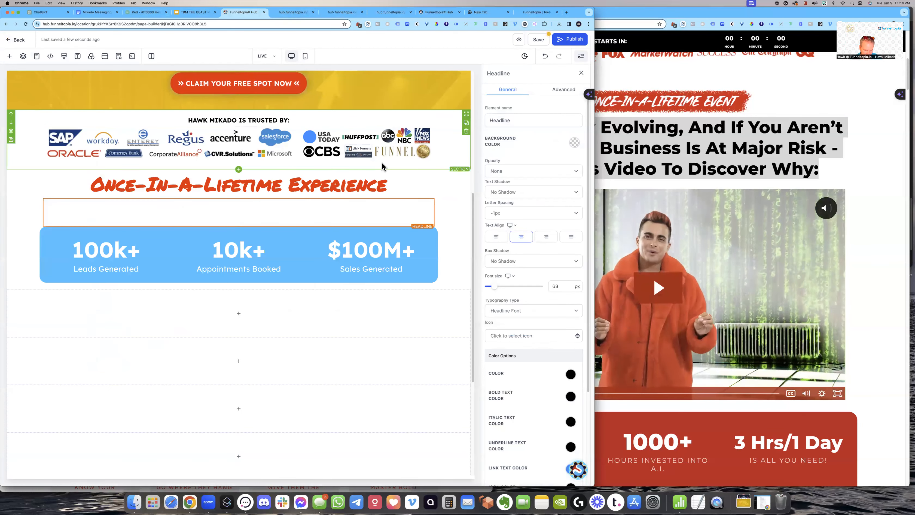
text(iness Is )
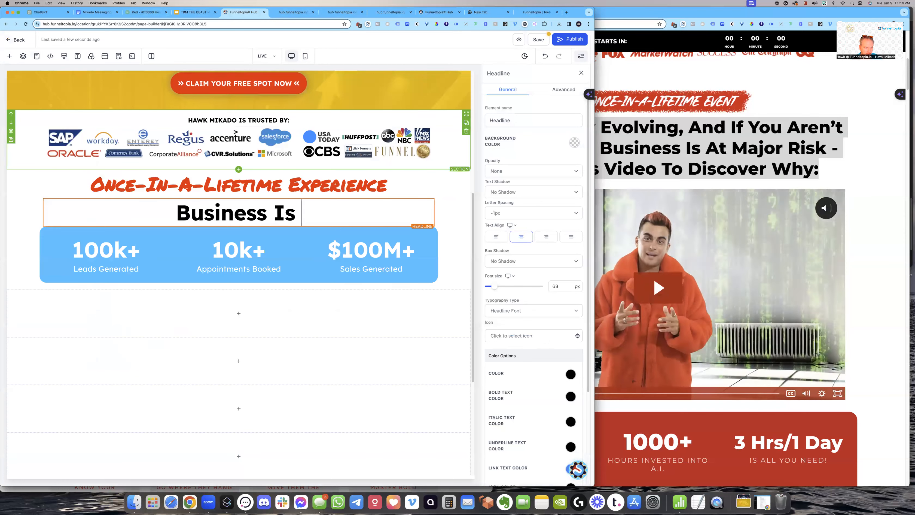
text(Moving Faster Than Ever, In Order To Keep Up You Need)
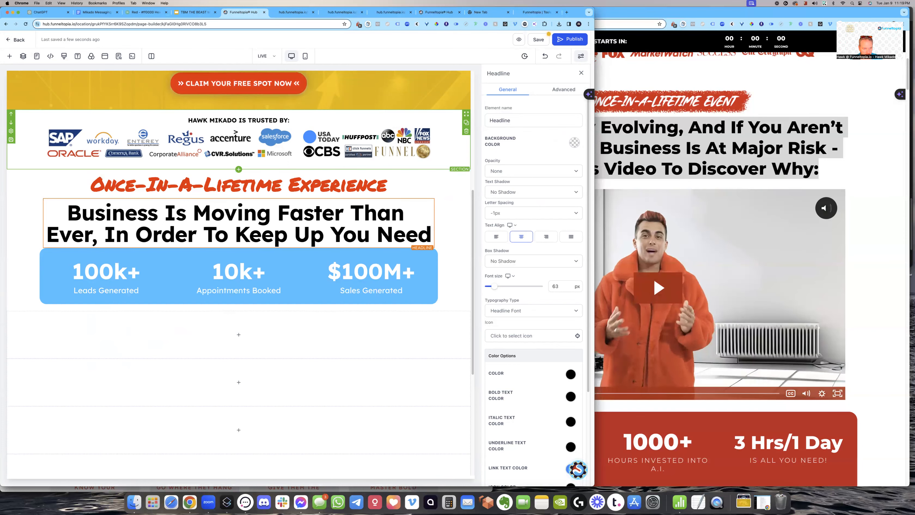
- Replace the headline's ending "Keep Up You Need" with "Grow"
key(BackSpace)
key(BackSpace)
key(BackSpace)
key(BackSpace)
key(BackSpace)
key(BackSpace)
key(BackSpace)
key(BackSpace)
key(BackSpace)
key(BackSpace)
key(BackSpace)
key(BackSpace)
key(BackSpace)
key(BackSpace)
key(BackSpace)
key(BackSpace)
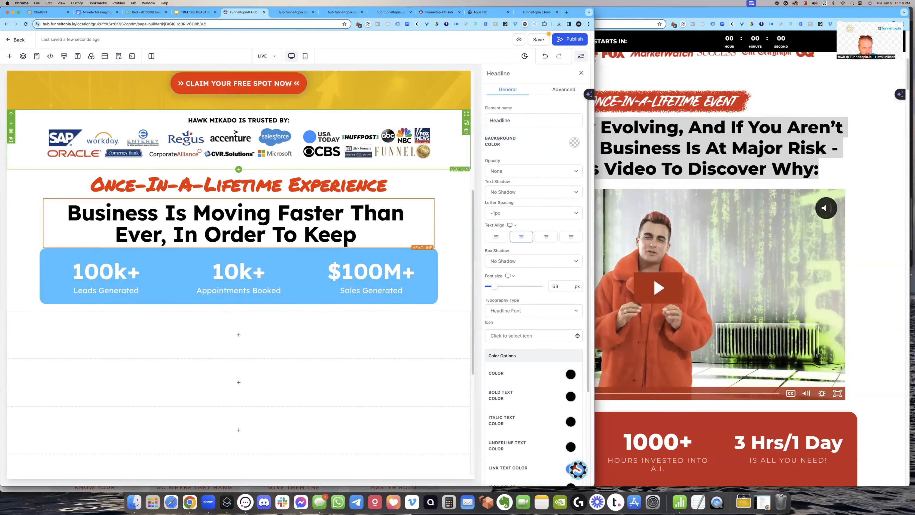
text(Grow)
key(BackSpace)
key(BackSpace)
key(BackSpace)
key(BackSpace)
text(Keep)
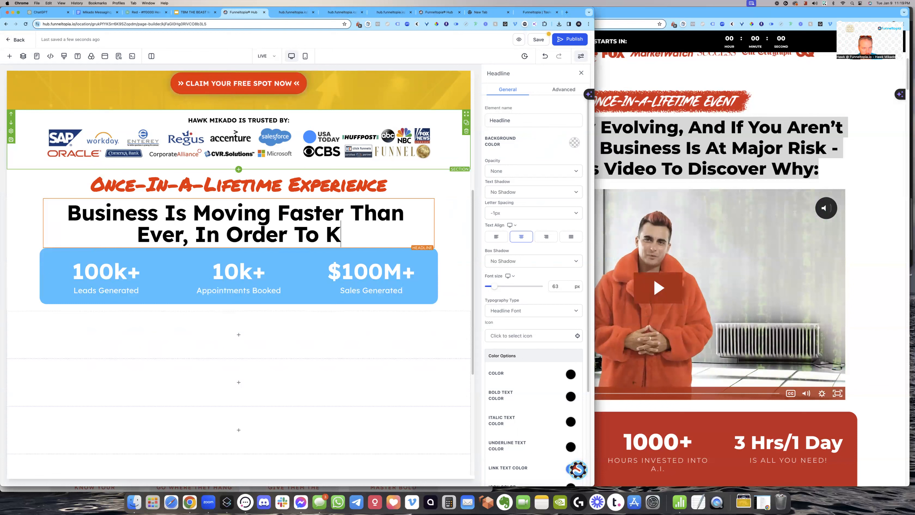
key(BackSpace)
key(BackSpace)
key(BackSpace)
key(BackSpace)
text(Grow)
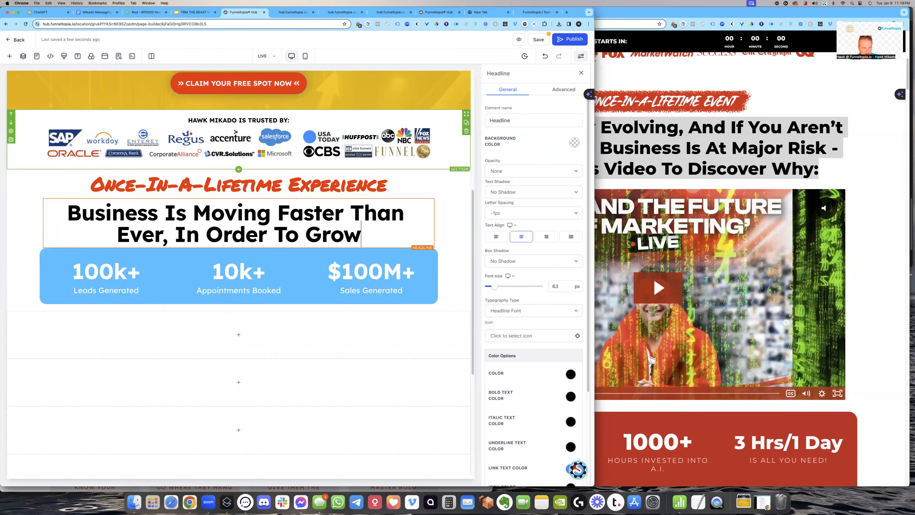
- Complete the headline after "Grow" with "& Scale You Need To Add The Right Systems!" and leave text editing
text( & Scale You)
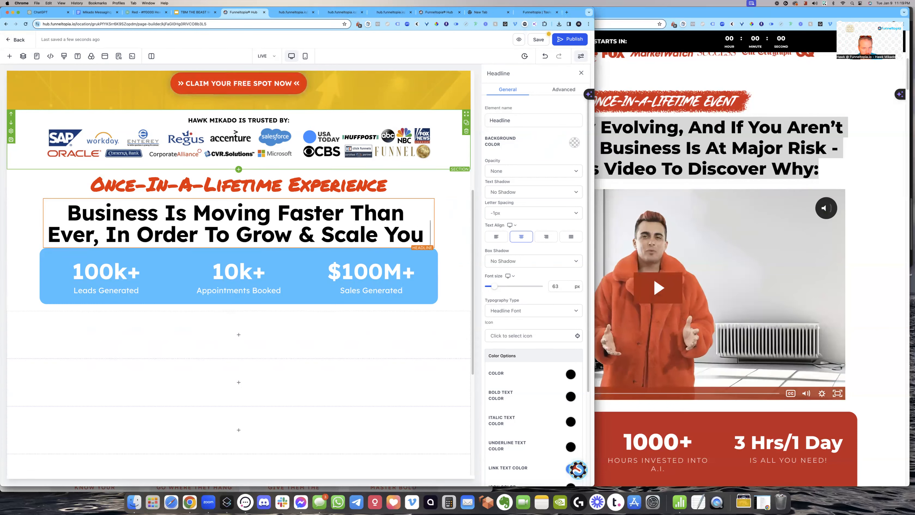
text( Need The )
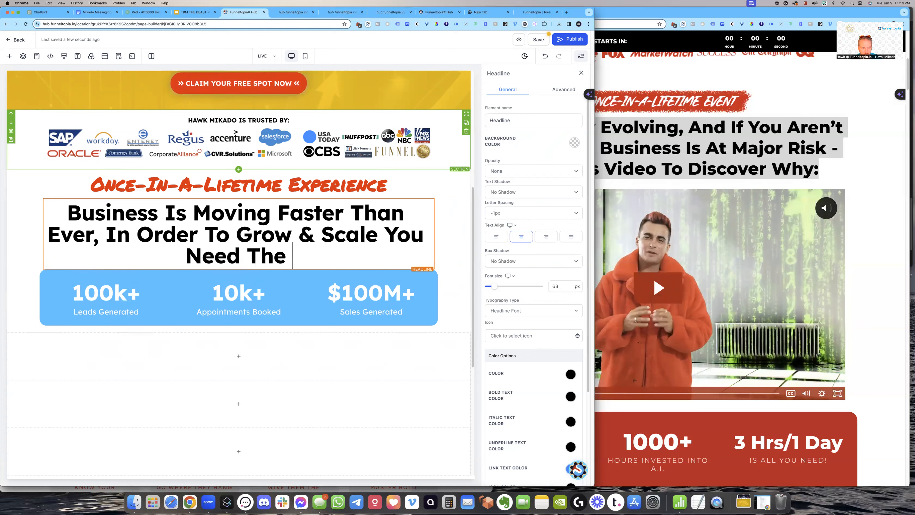
text(Right Systems!)
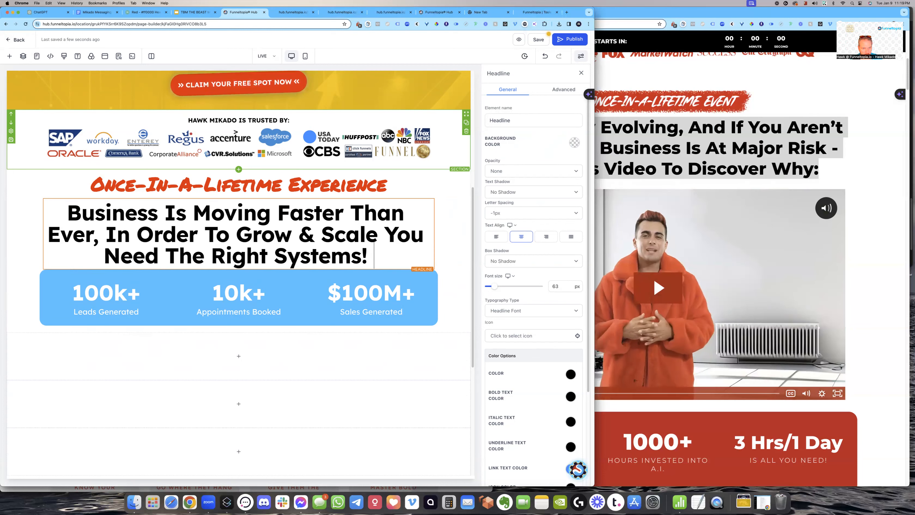
key(BackSpace)
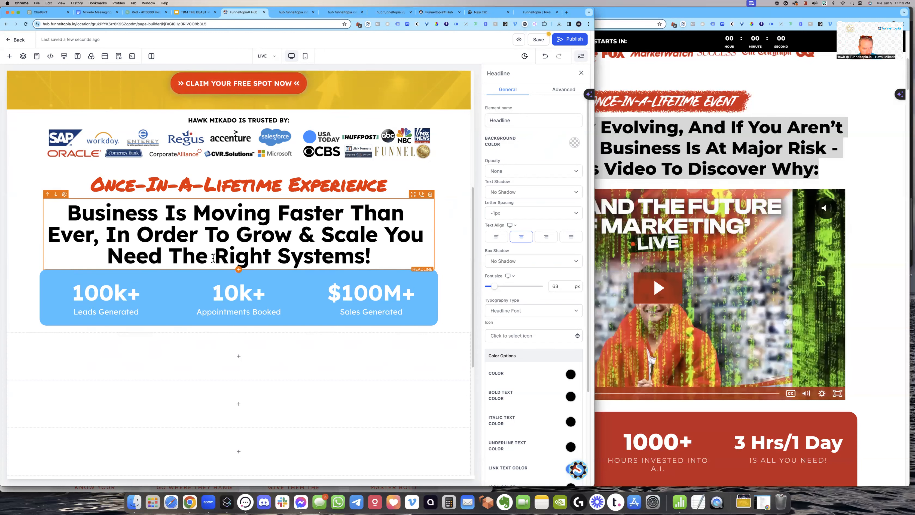
text(To Add)
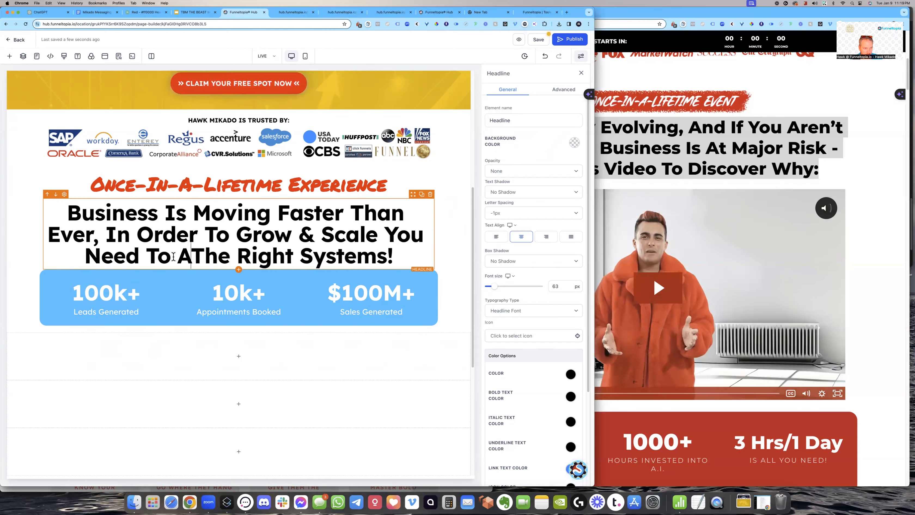
click(458, 266)
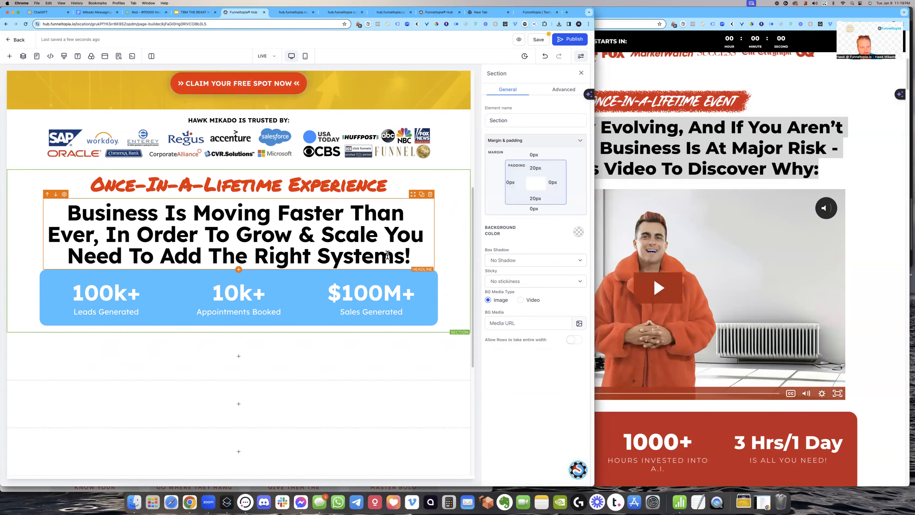
- Duplicate the hero's "Unlock The Simple Proven Process" text and move the copy between the "Business Is Moving Faster" headline and the blue stat row
click(238, 270)
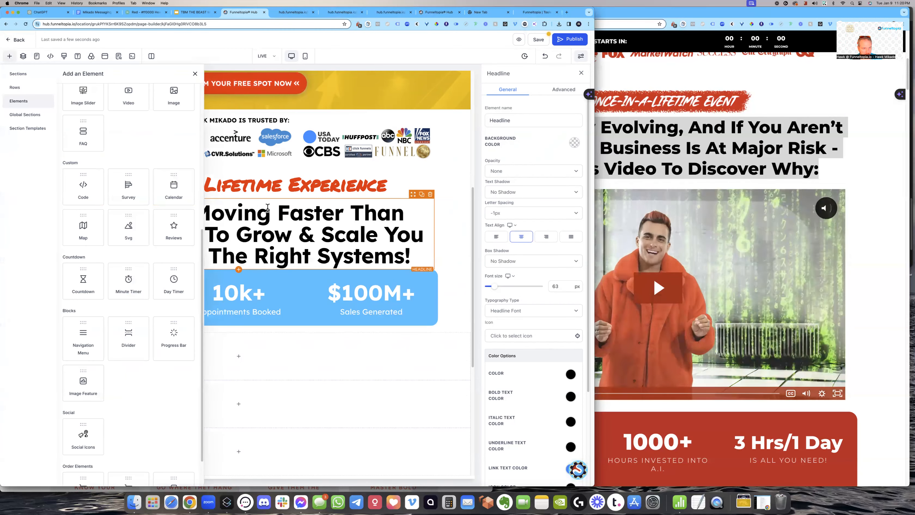
scroll(382, 202, up, 8)
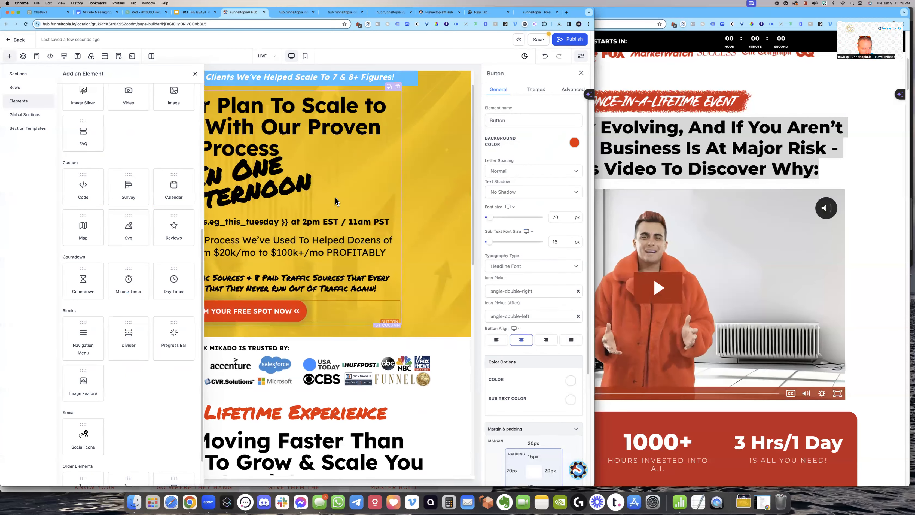
click(317, 255)
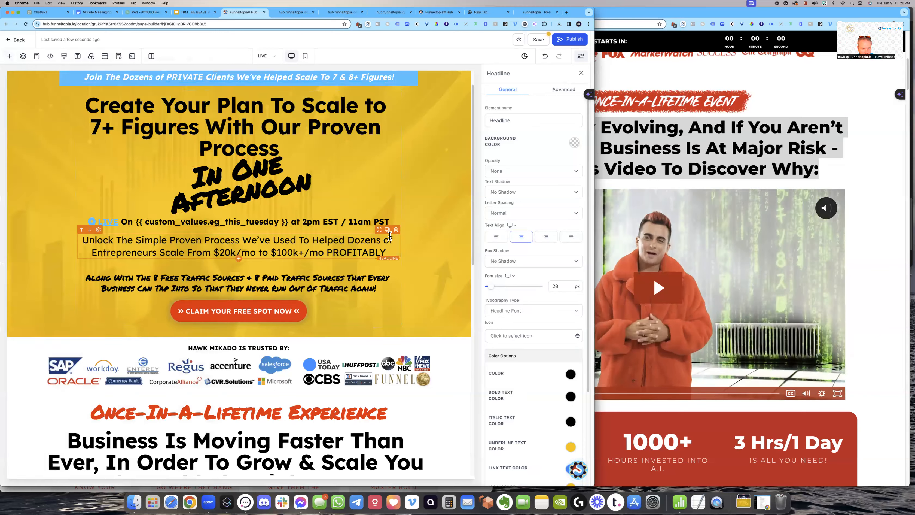
click(388, 229)
scroll(288, 223, down, 2)
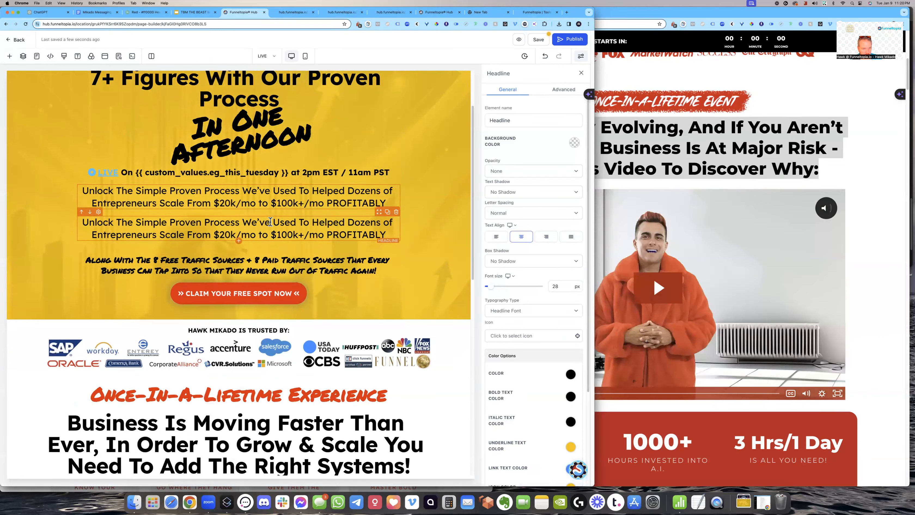
drag(379, 217, 353, 270)
- Rewrite the copied text as "Watch This Video to Discover How We Can Install THE BEAST MODE In Your Business"
triple_click(353, 269)
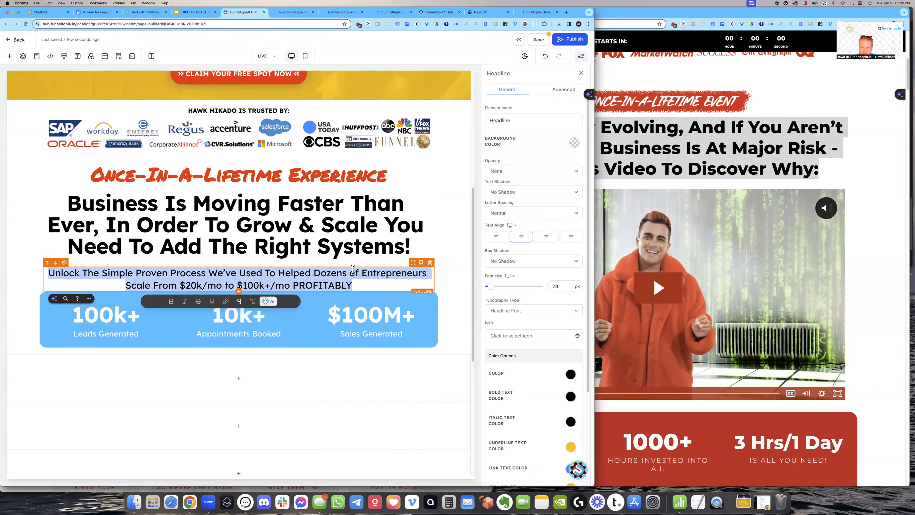
text(Watch This Video to D)
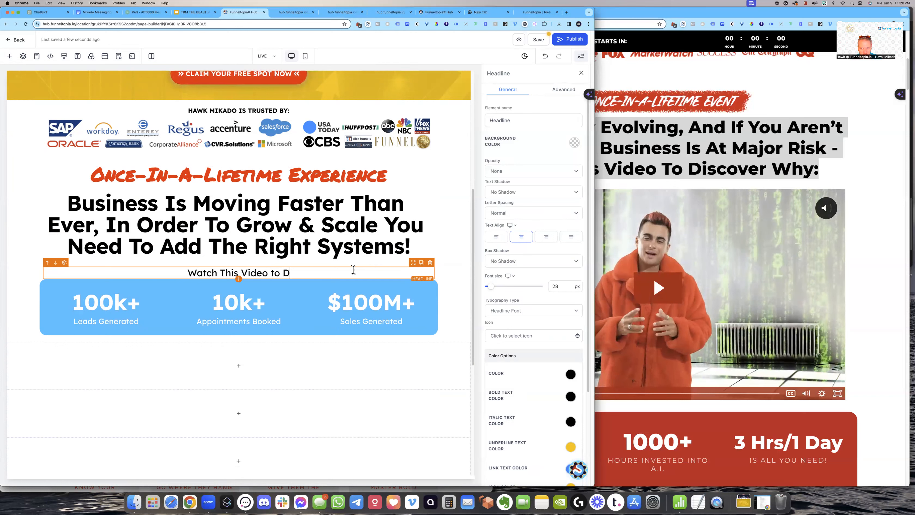
text(iscover H)
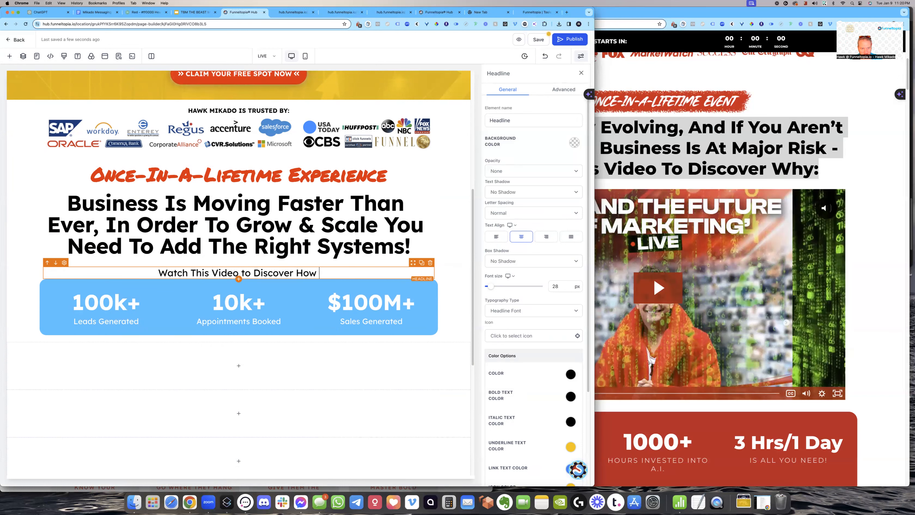
text(ow)
key(BackSpace)
text(We Can)
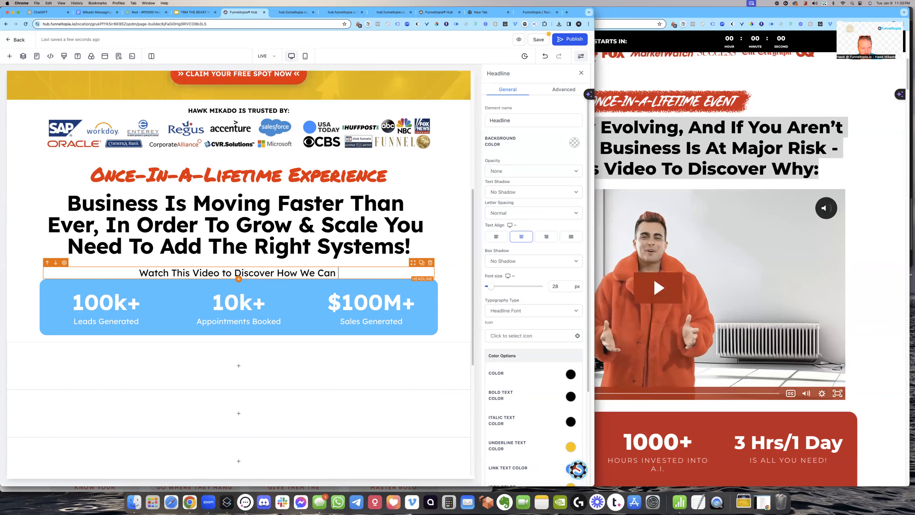
text( Install )
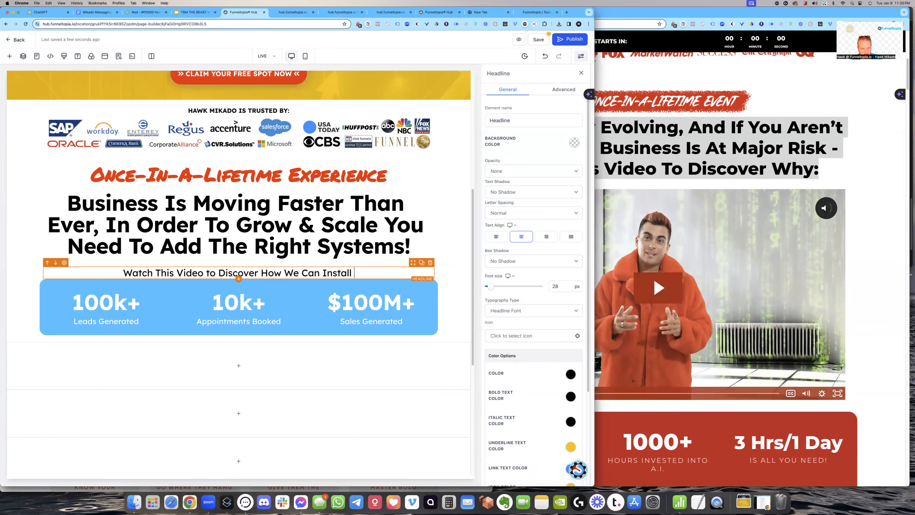
text(The)
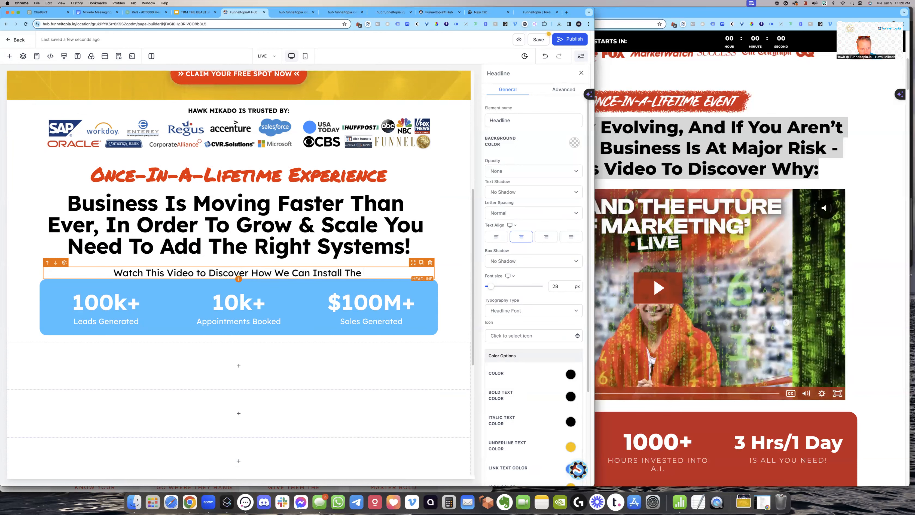
text( Beast M)
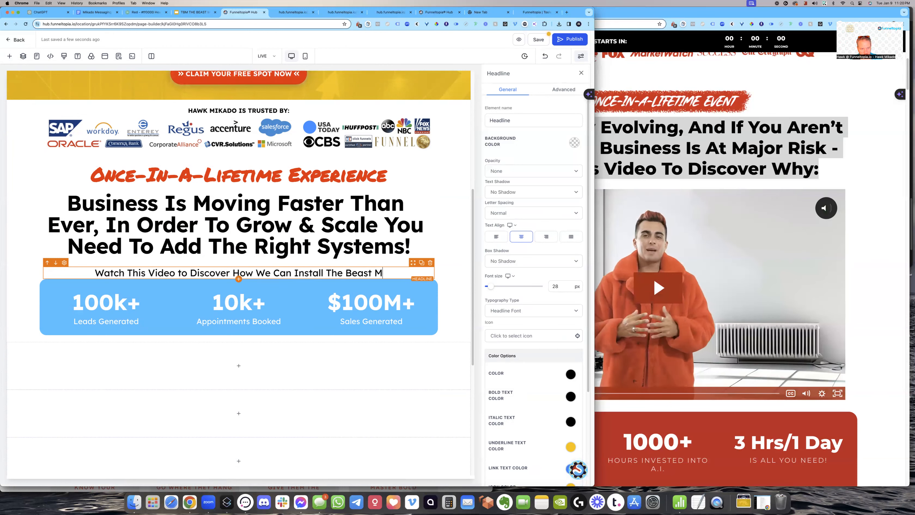
key(BackSpace)
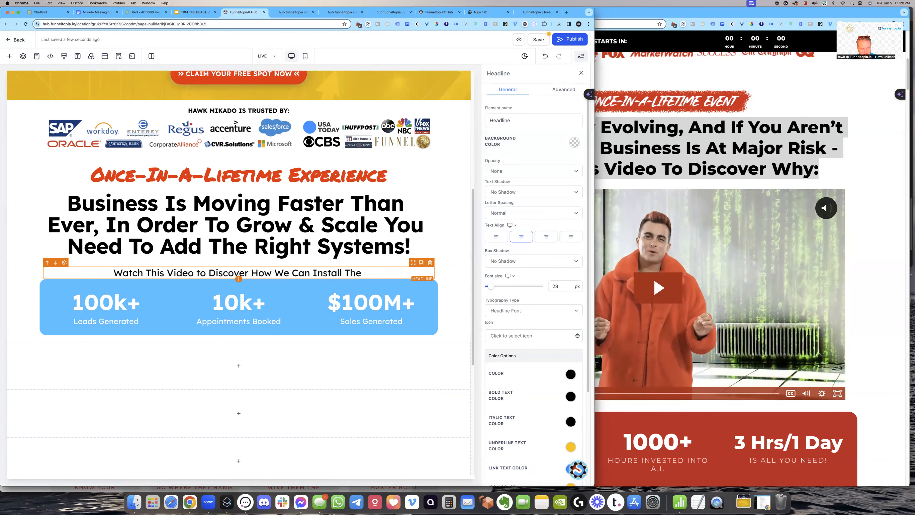
text(AST)
key(alt+BackSpace)
key(alt+BackSpace)
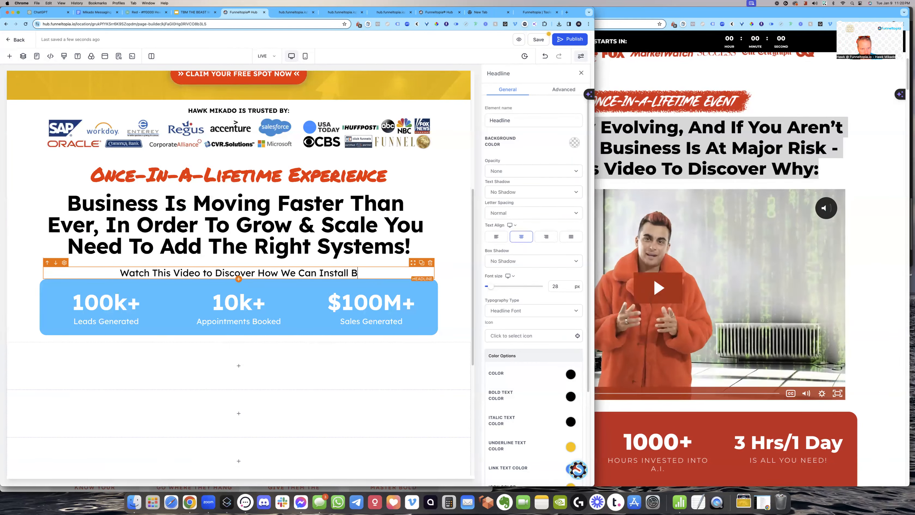
text(THE BEAST MODE In Your Business)
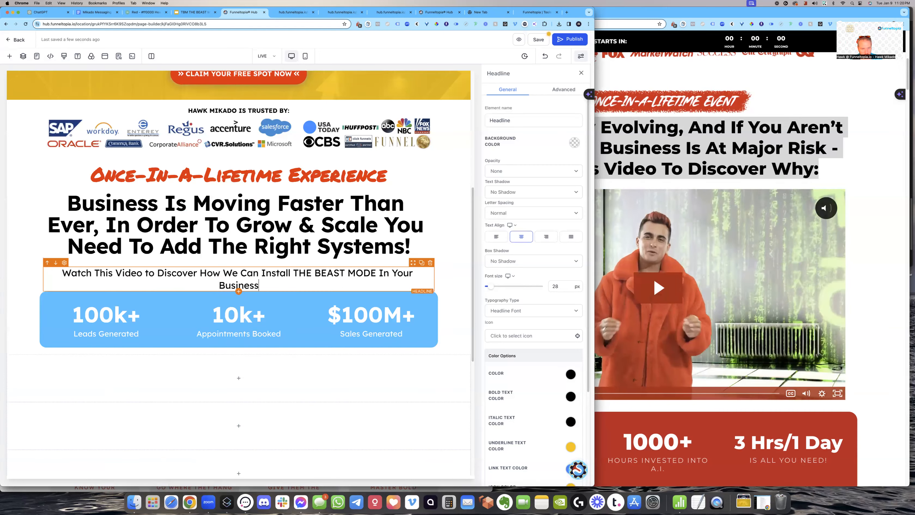
- Replace everything after "Watch This Video to Discover" with "Why This Is The Right System For You:"
key(BackSpace)
key(BackSpace)
key(BackSpace)
key(BackSpace)
key(BackSpace)
key(BackSpace)
key(BackSpace)
key(BackSpace)
key(BackSpace)
key(BackSpace)
key(BackSpace)
key(BackSpace)
key(BackSpace)
key(BackSpace)
key(BackSpace)
key(BackSpace)
key(BackSpace)
key(BackSpace)
key(BackSpace)
key(BackSpace)
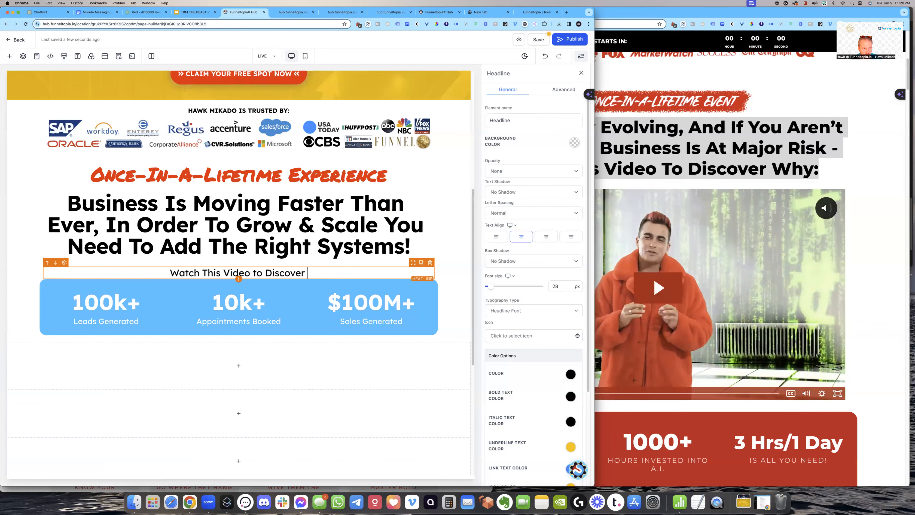
text(This Is T)
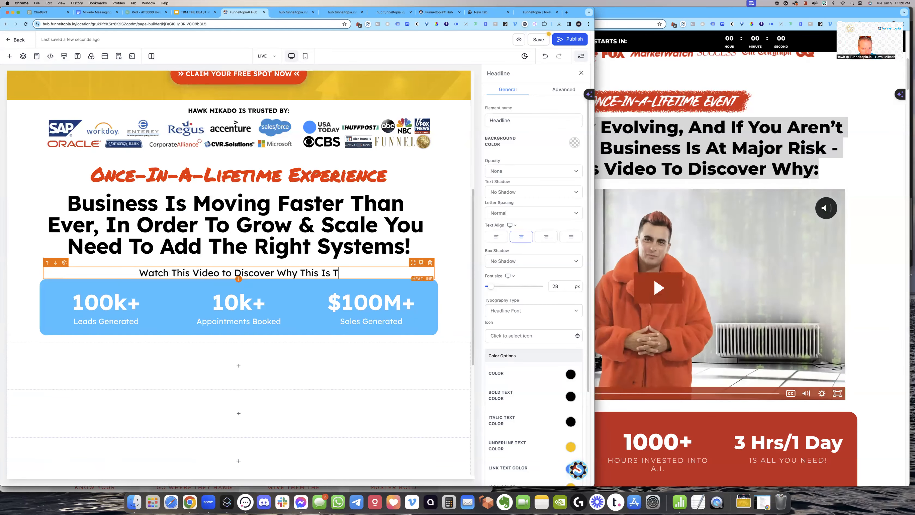
text(he Right System F)
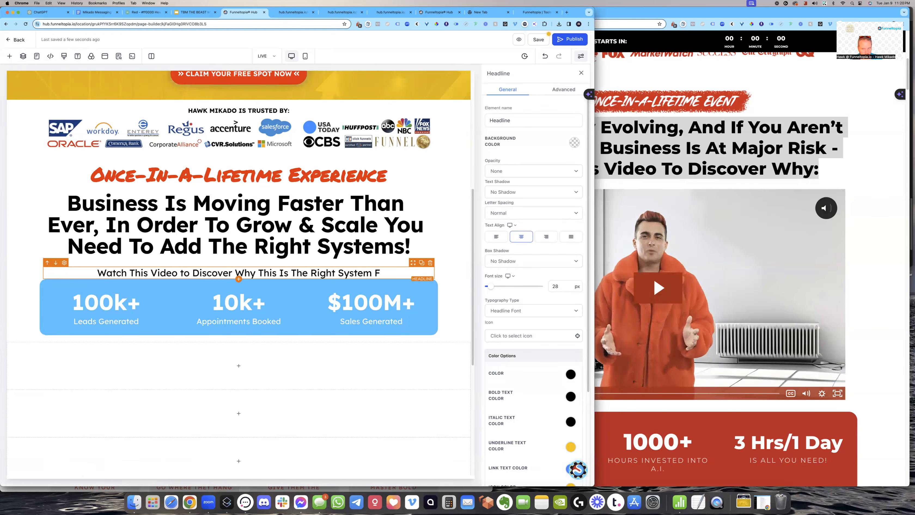
text(or You:)
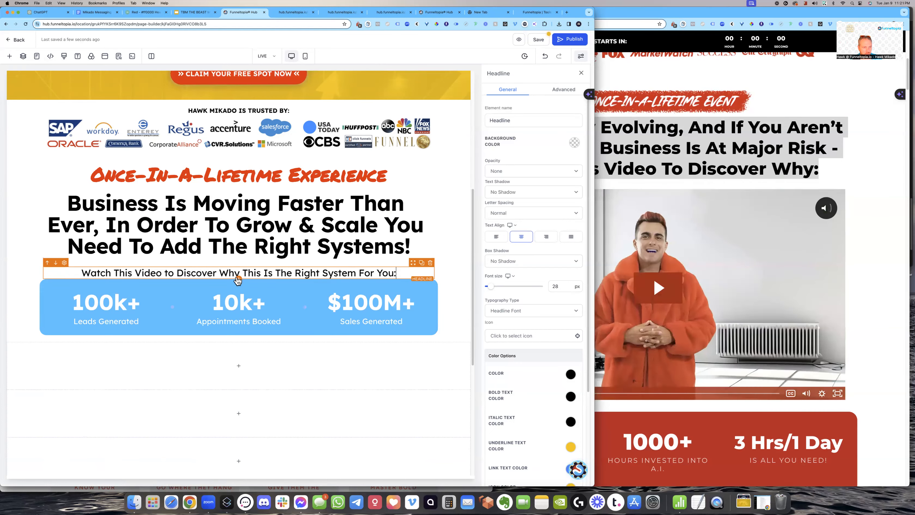
- Set the top margin of the "Watch This Video" line to 0 px
scroll(519, 310, down, 4)
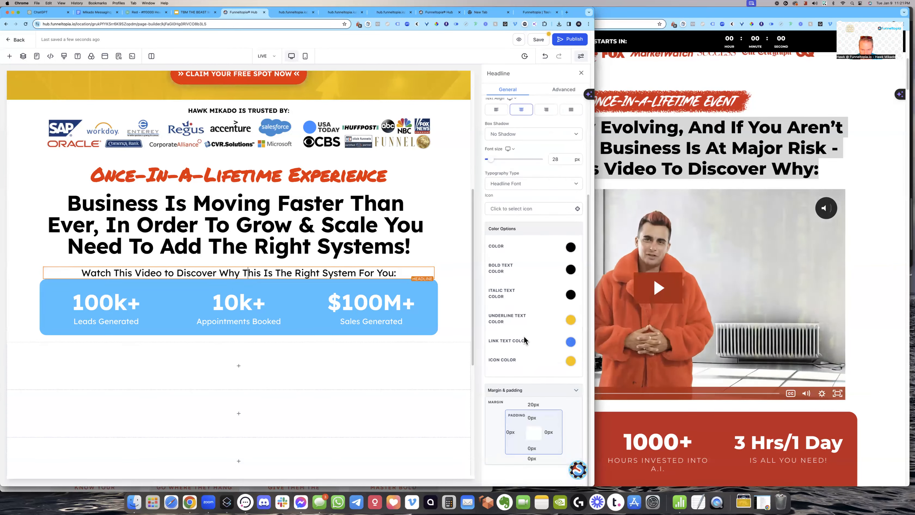
scroll(528, 403, up, 3)
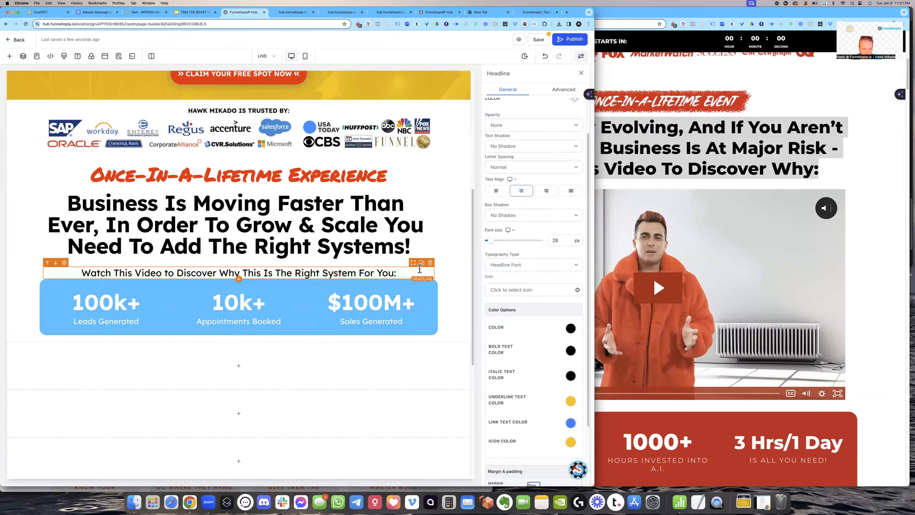
click(463, 275)
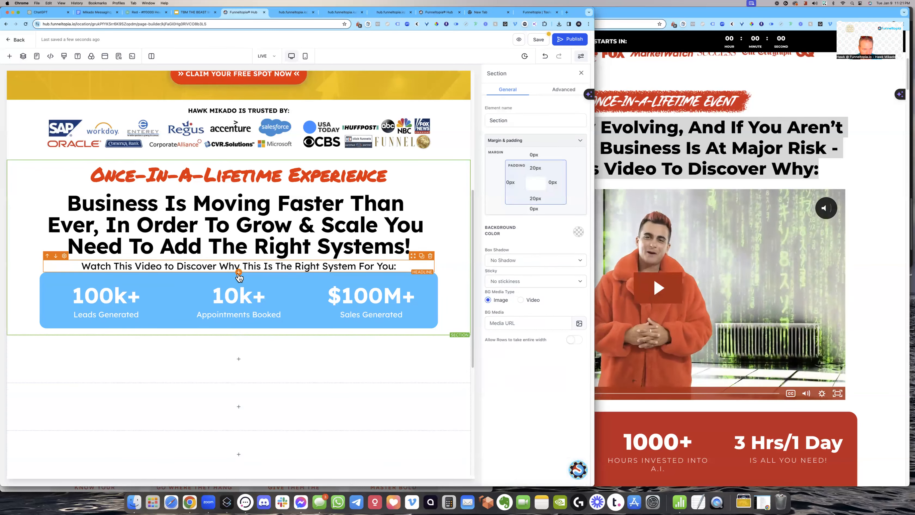
- Insert a video element between the "Watch This Video" line and the blue stat row
click(238, 272)
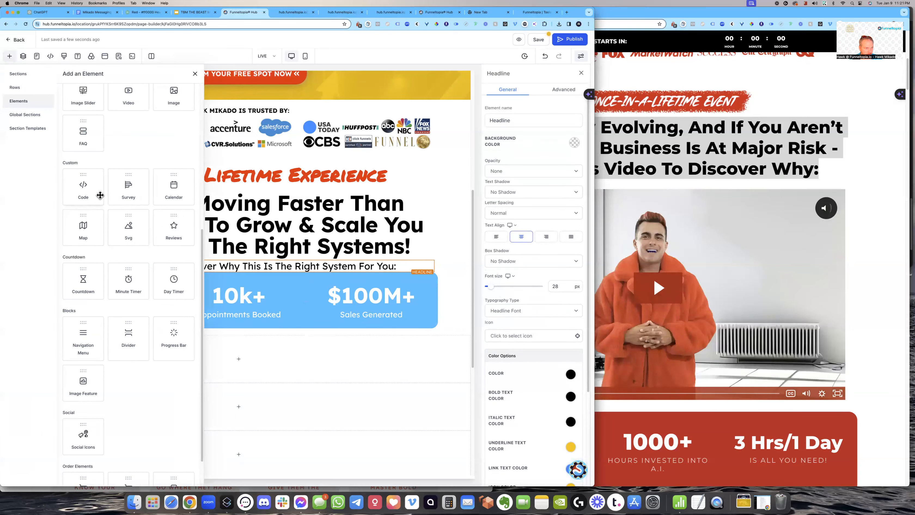
scroll(105, 309, up, 6)
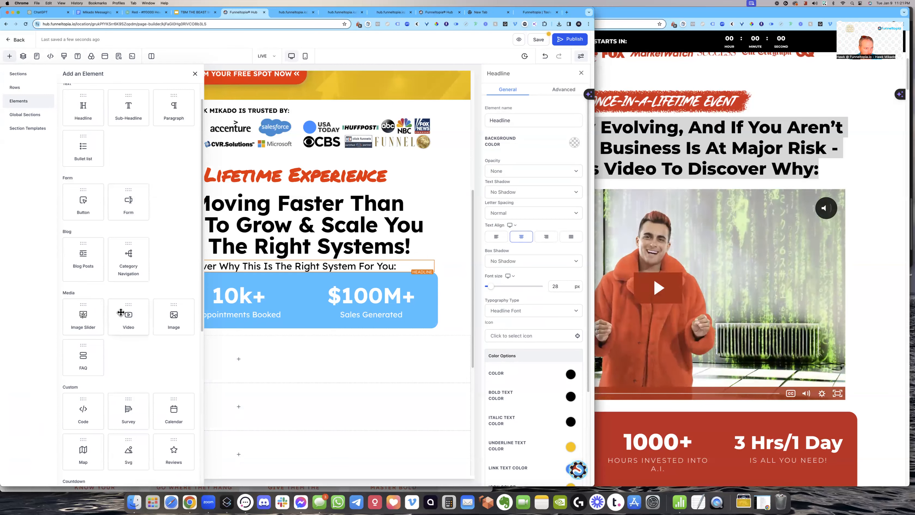
click(126, 319)
scroll(425, 299, down, 5)
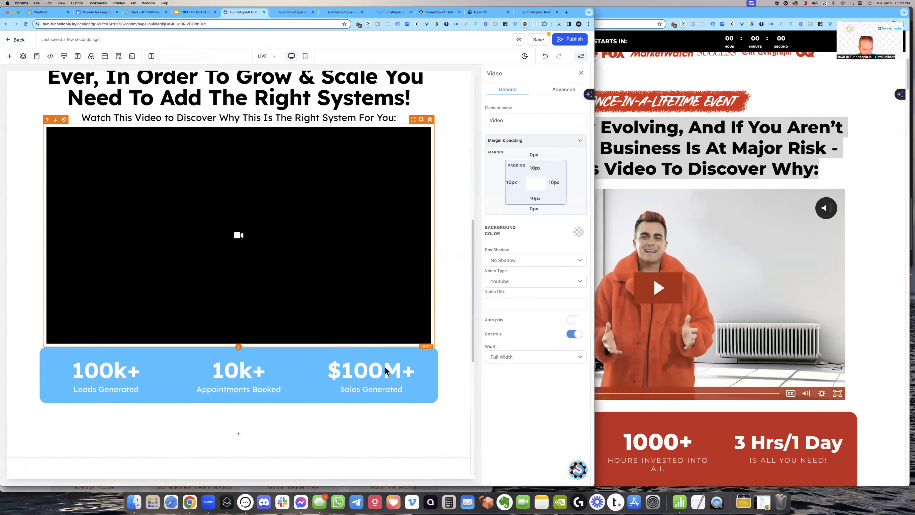
- Set the blue stat row's top margin to 10 px
click(433, 350)
click(433, 350)
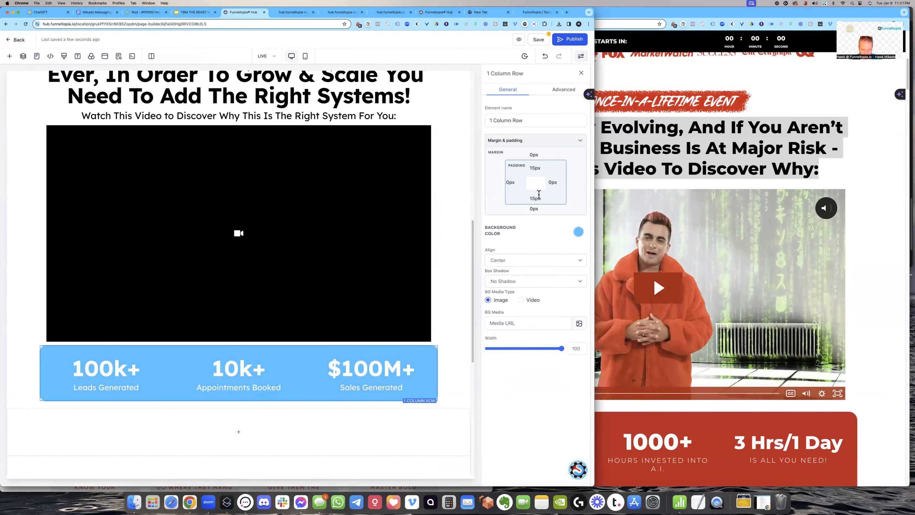
click(531, 155)
text(10)
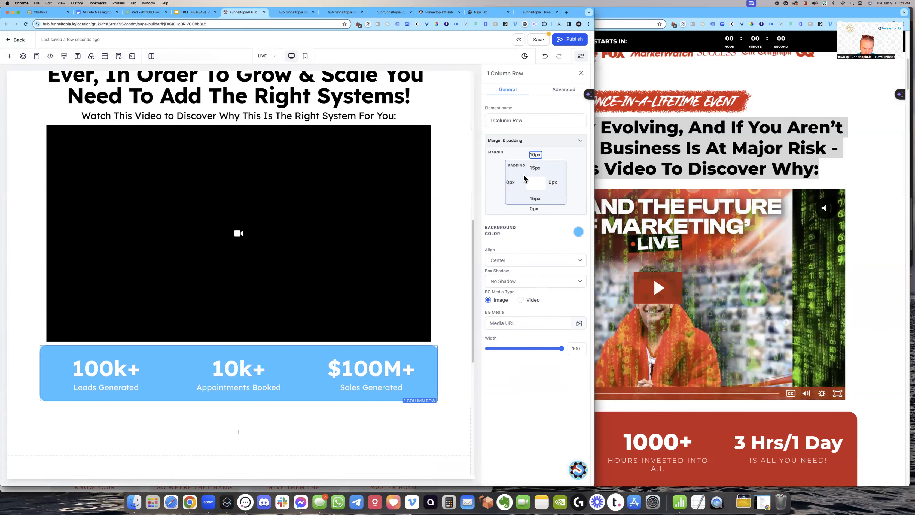
click(456, 225)
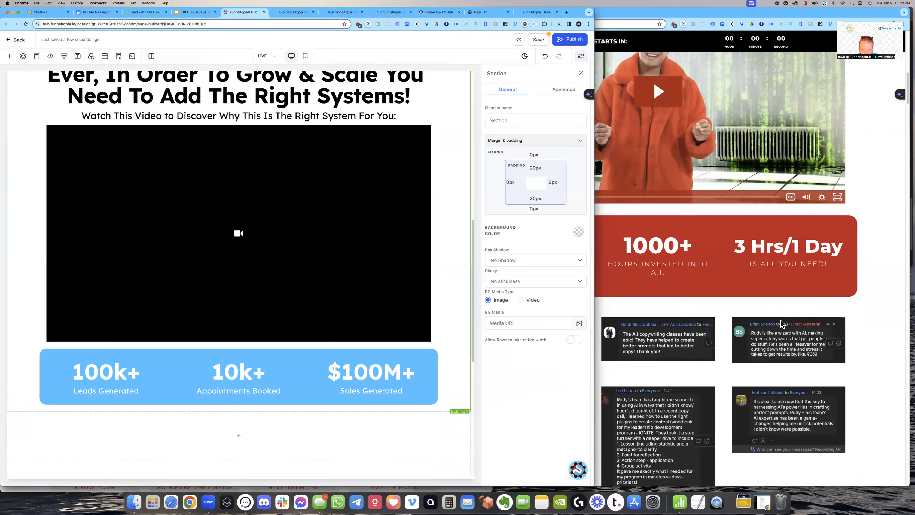
- Examine the reference page's testimonials below its stat row and the bullet list in its "During The Challenge" section
click(780, 319)
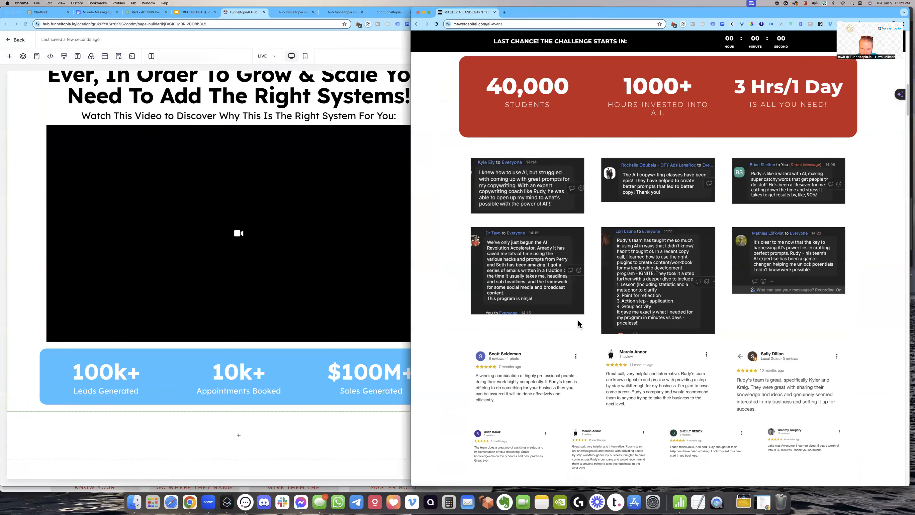
scroll(578, 319, down, 9)
scroll(584, 281, down, 3)
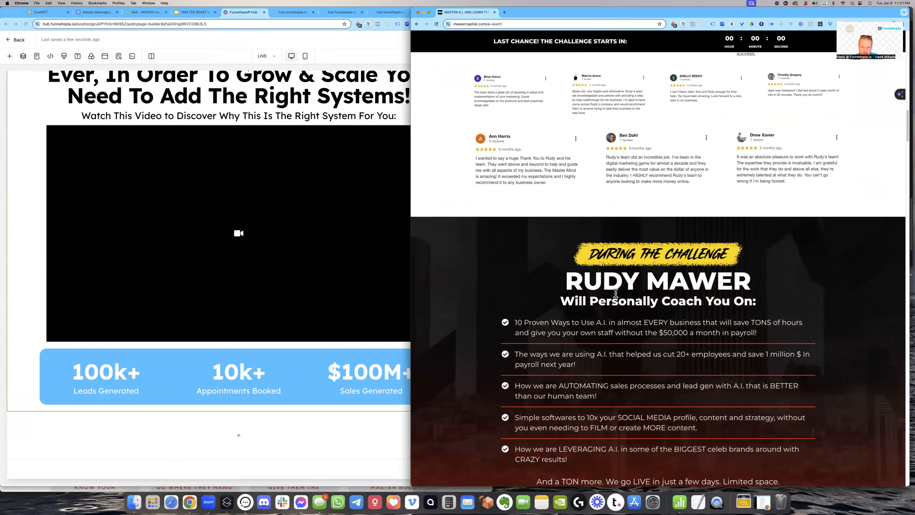
scroll(626, 315, up, 7)
scroll(627, 315, up, 14)
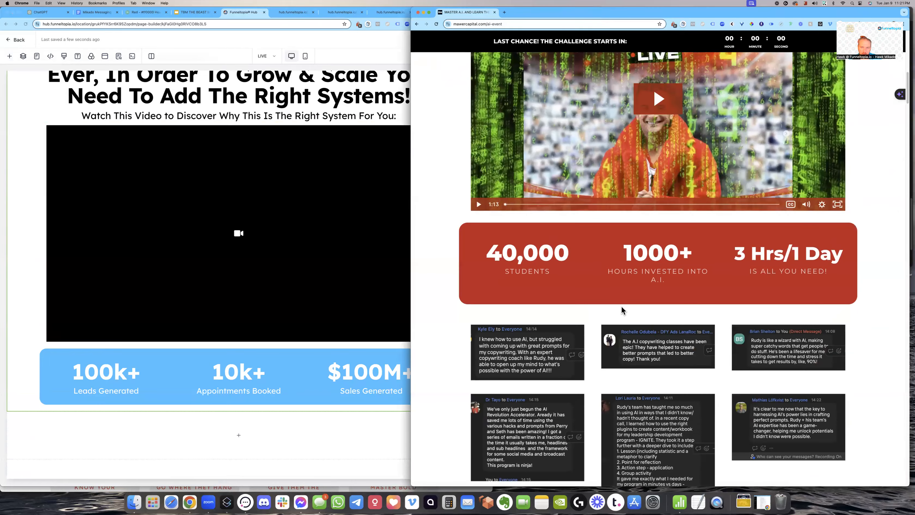
scroll(626, 295, down, 12)
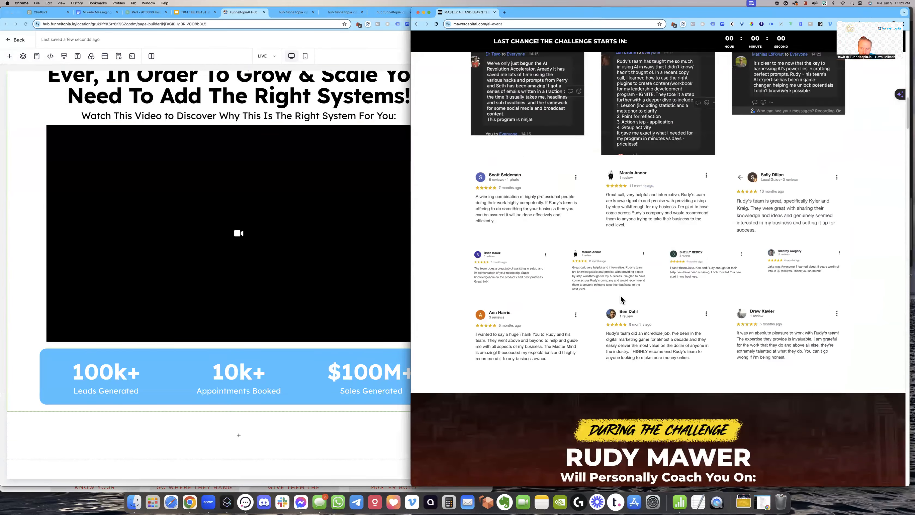
click(77, 422)
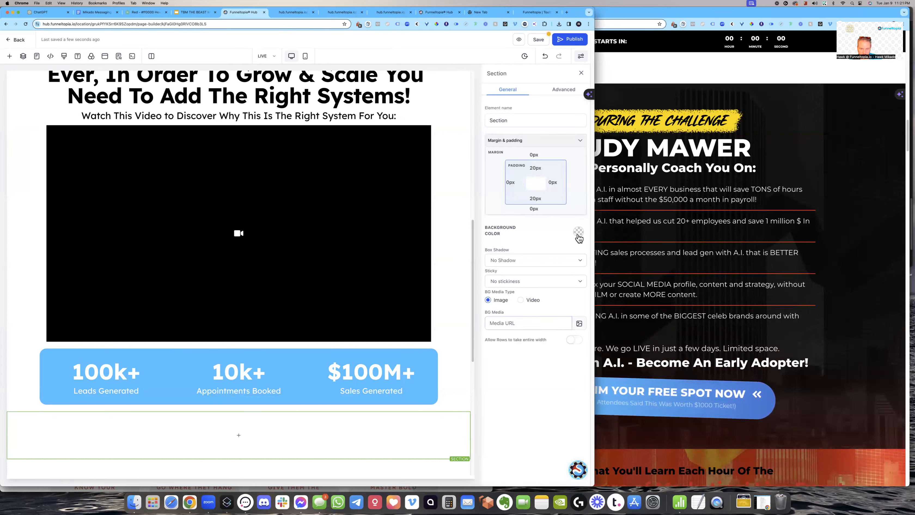
click(685, 127)
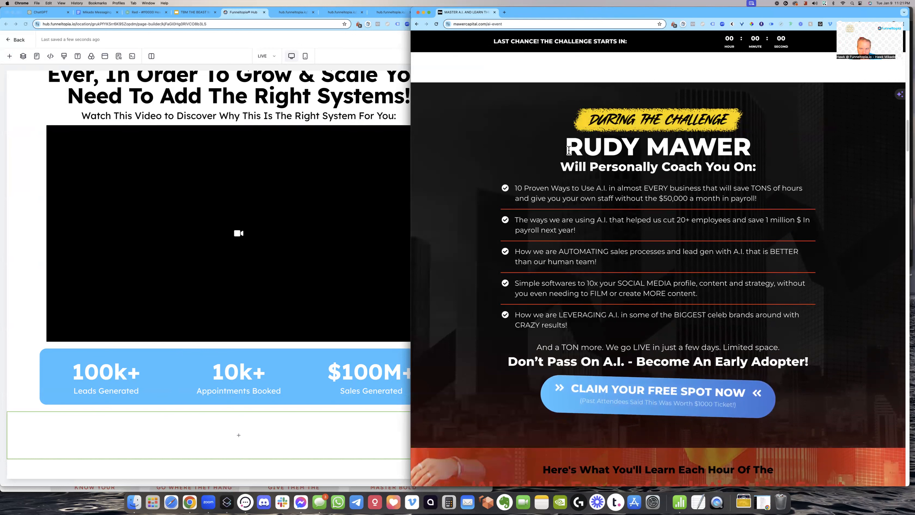
drag(504, 188, 693, 328)
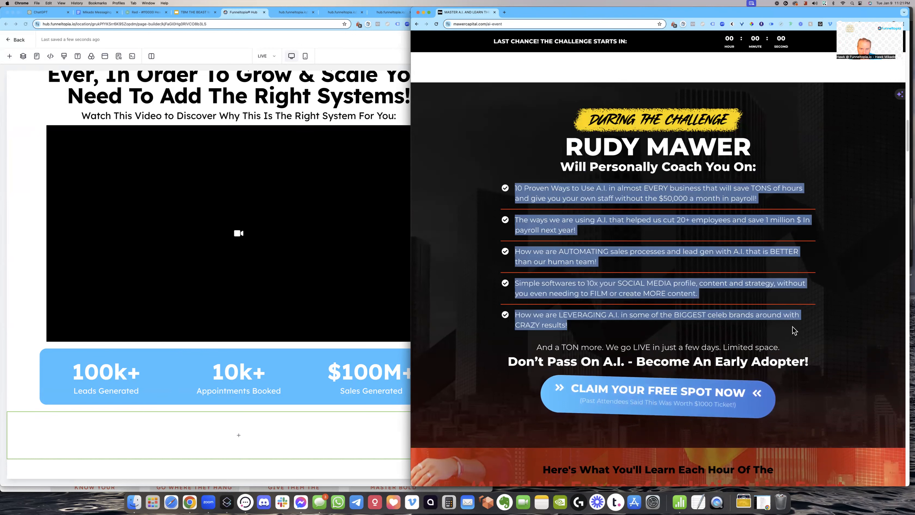
drag(515, 191, 701, 341)
click(578, 288)
scroll(571, 281, down, 5)
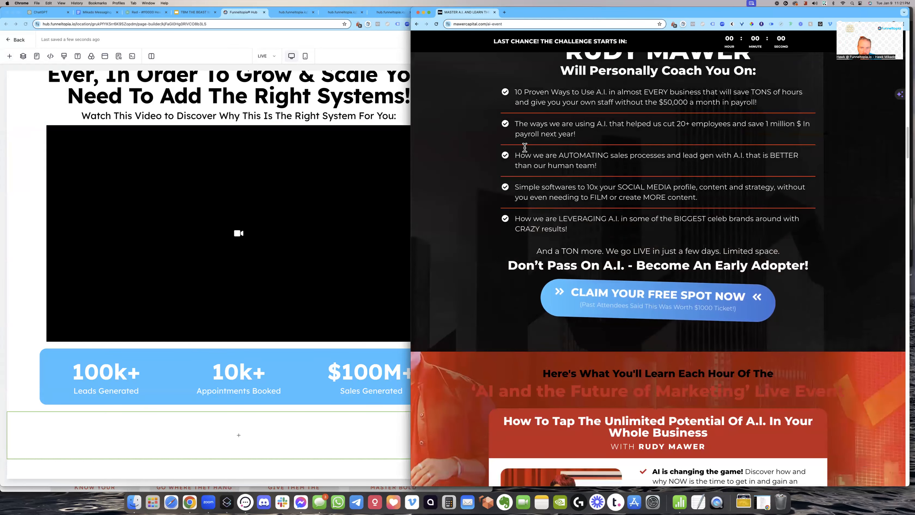
- Compare the reference page's "During The Challenge" bullet list and hero section with the hero text on the page being built
drag(515, 92, 582, 236)
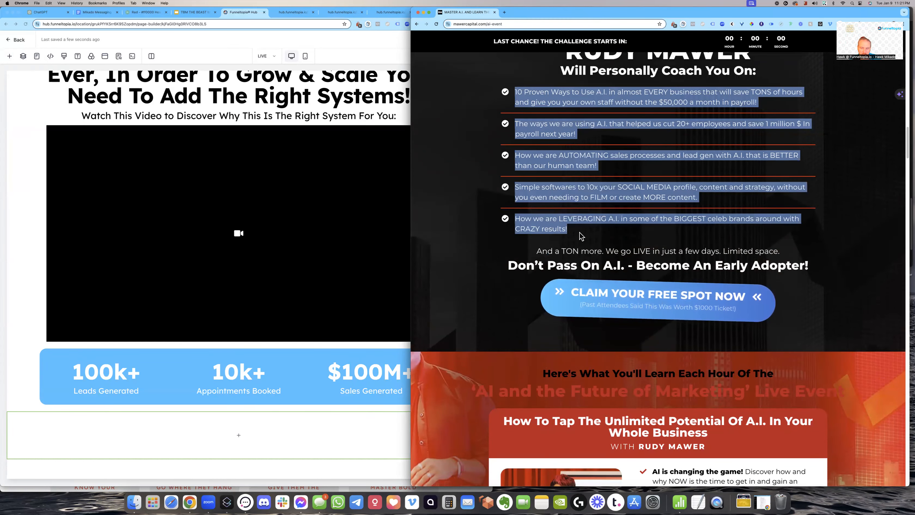
scroll(640, 268, up, 8)
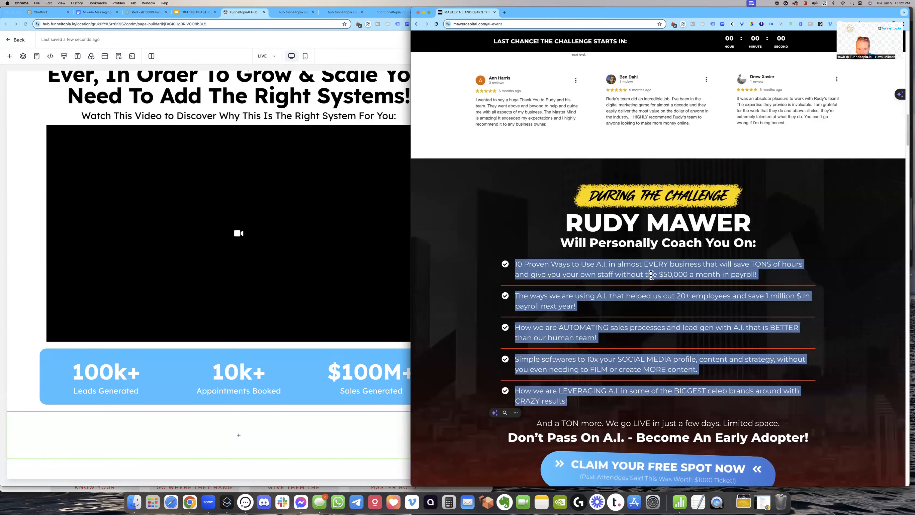
scroll(735, 323, up, 20)
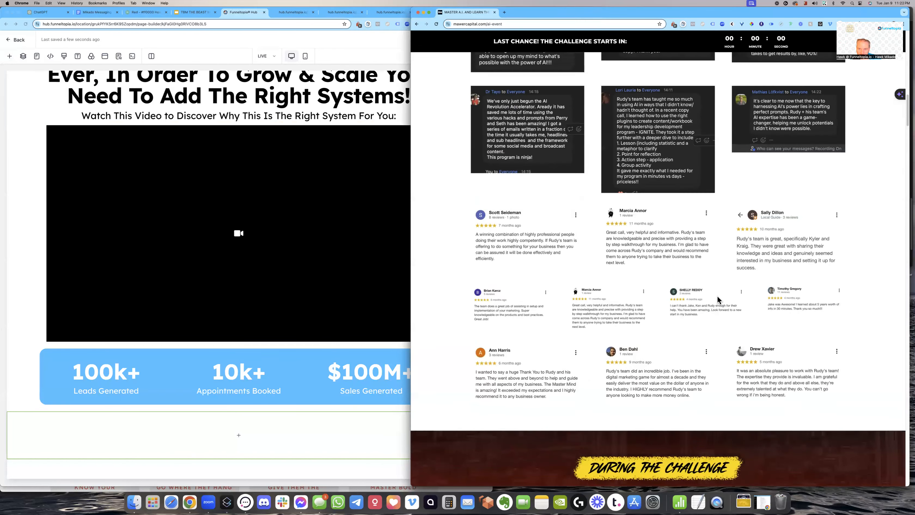
scroll(715, 306, down, 5)
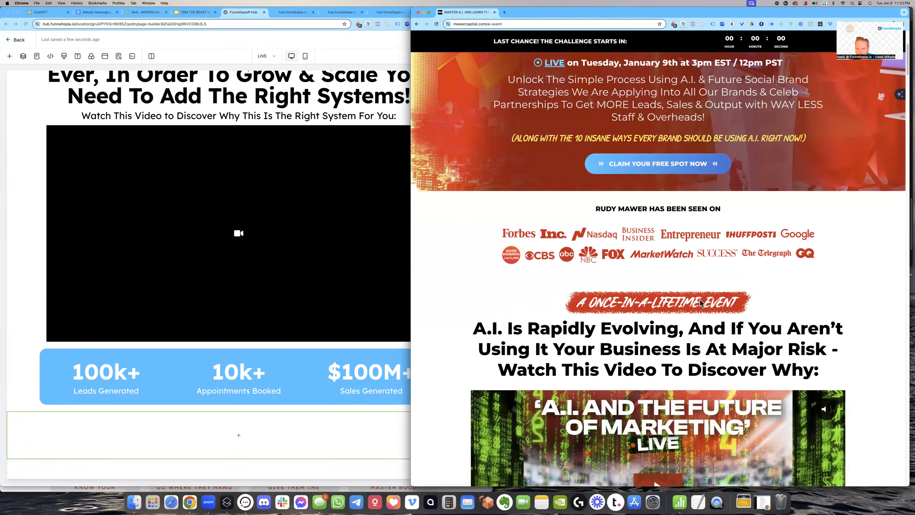
scroll(699, 299, up, 6)
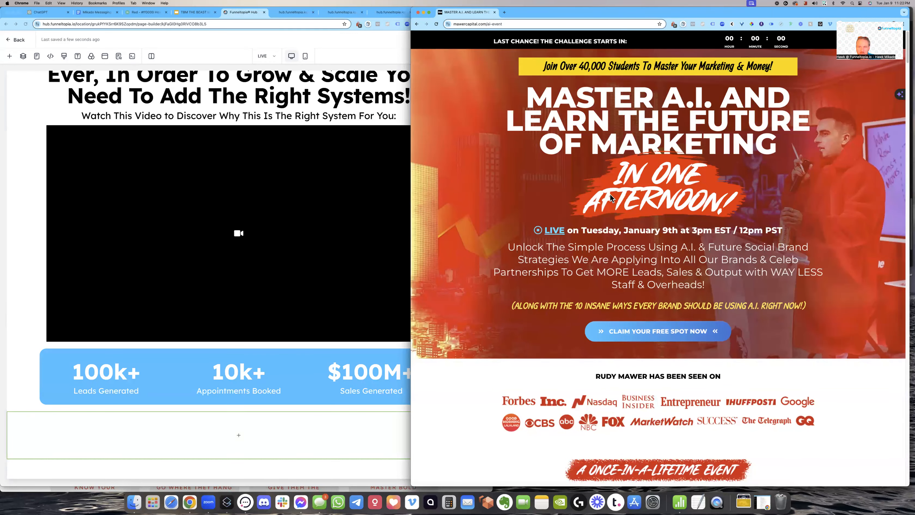
click(384, 119)
scroll(378, 158, up, 10)
scroll(316, 212, up, 3)
scroll(328, 219, down, 3)
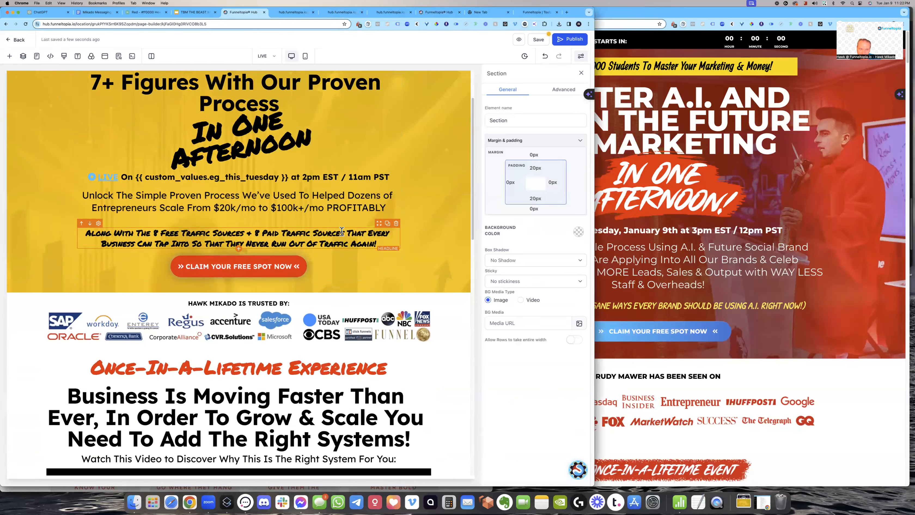
click(340, 201)
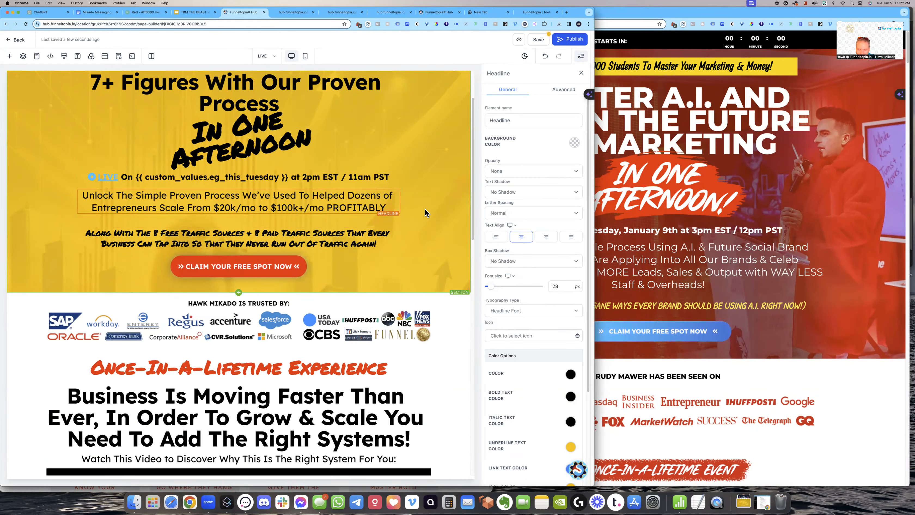
scroll(415, 210, down, 4)
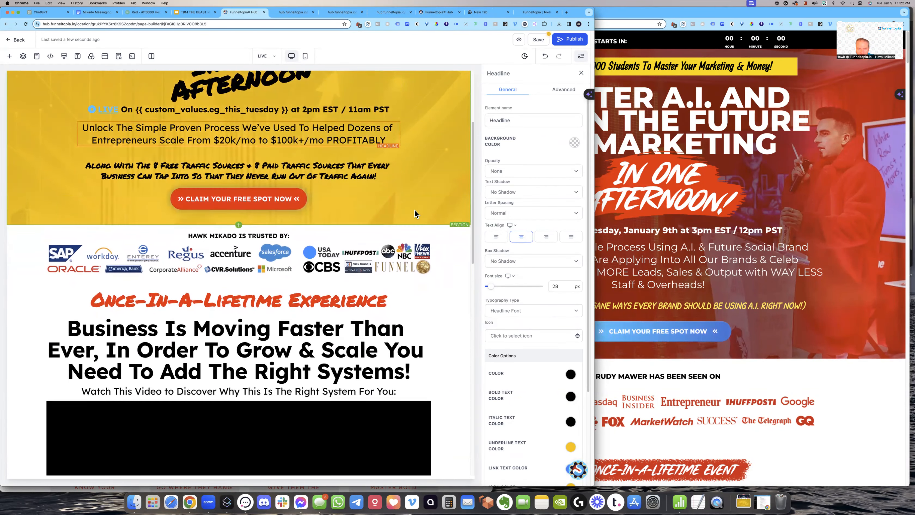
- Examine the reference page from its hero through the coaching bullets and hourly speaker cards to the "Our Mission" section
click(706, 274)
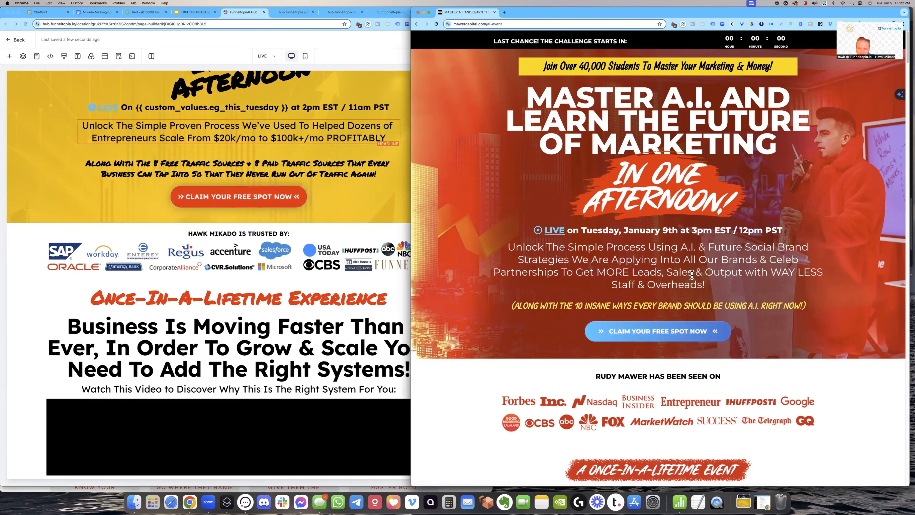
scroll(692, 275, down, 10)
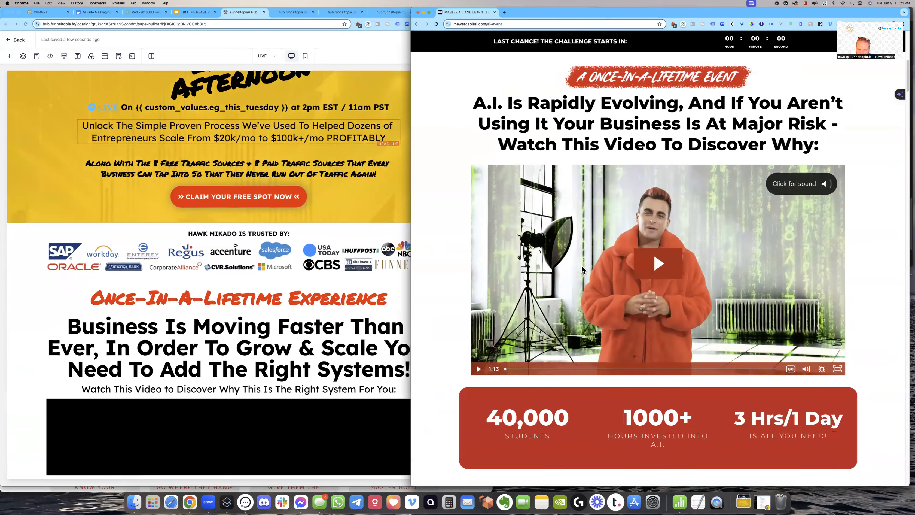
scroll(583, 269, down, 20)
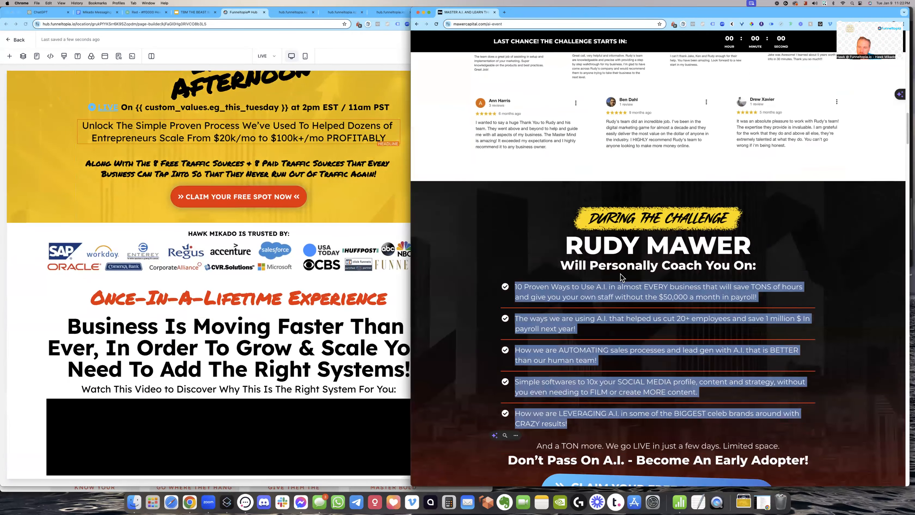
scroll(620, 274, down, 2)
click(620, 273)
scroll(620, 274, down, 5)
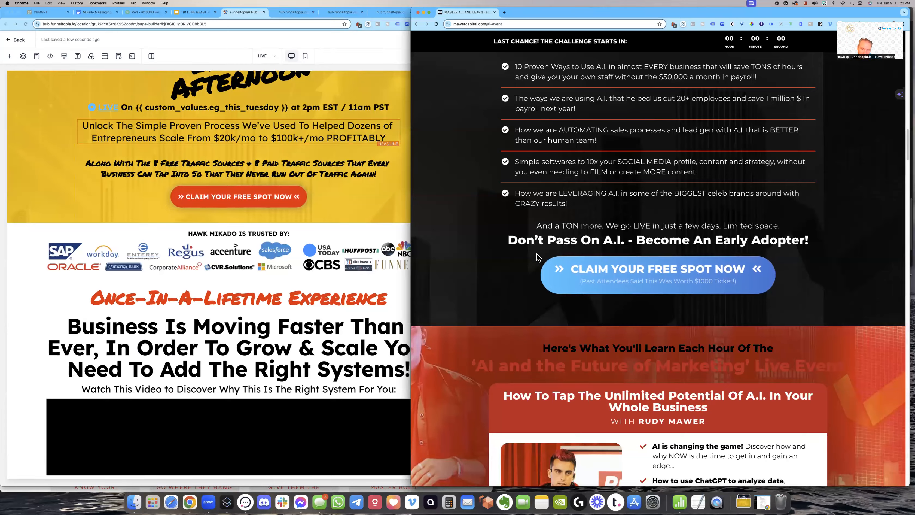
scroll(555, 288, down, 3)
scroll(562, 290, down, 5)
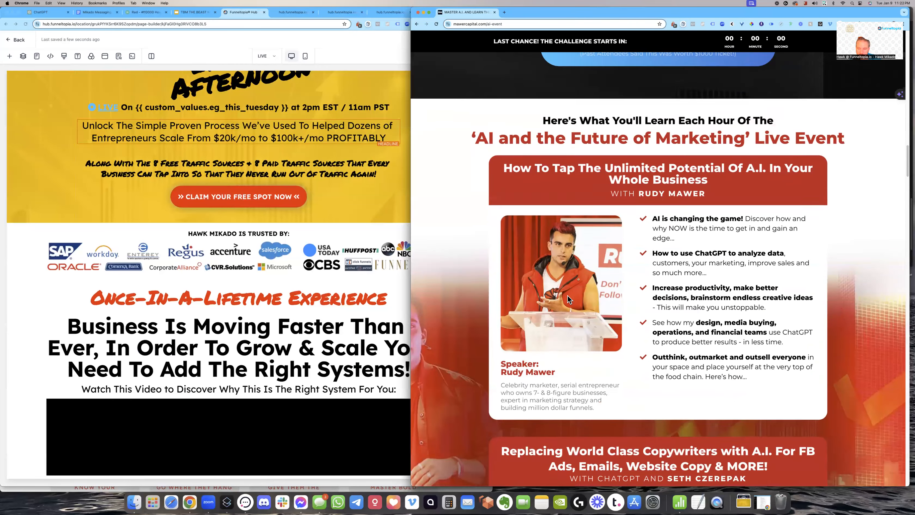
scroll(568, 295, down, 10)
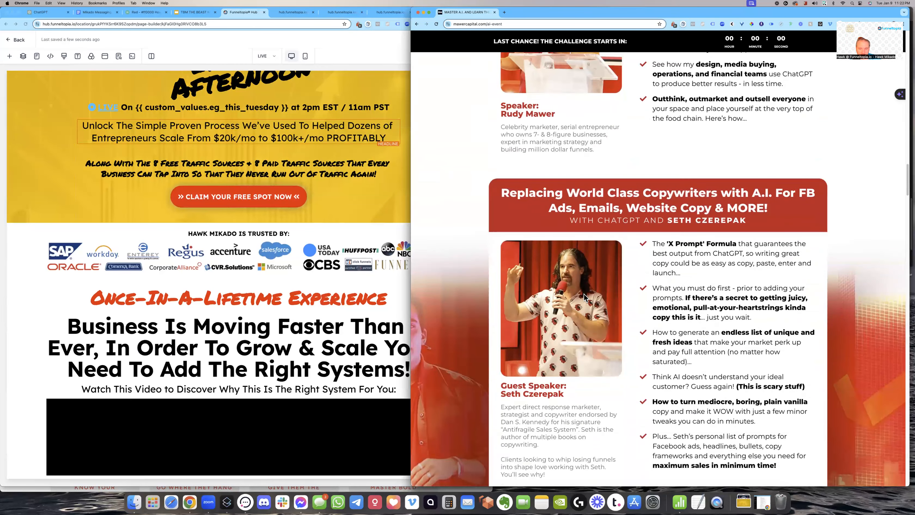
scroll(614, 292, down, 7)
scroll(578, 295, up, 10)
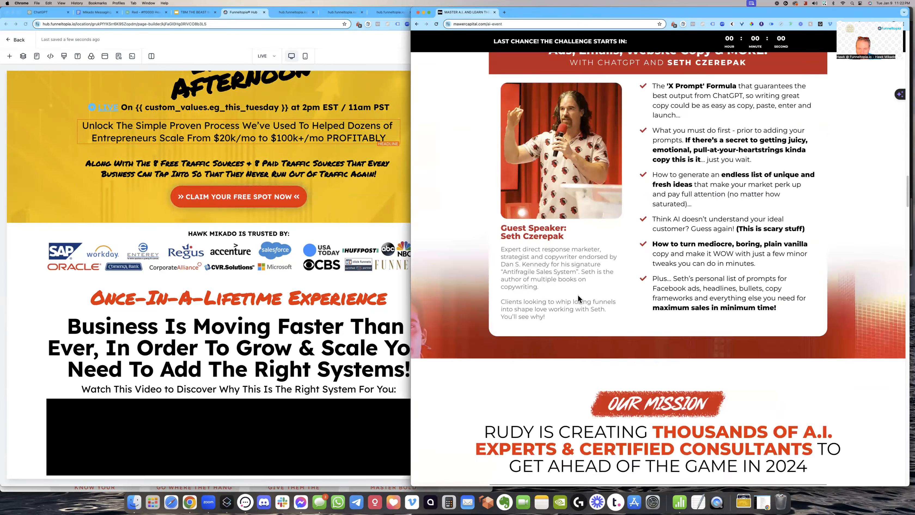
scroll(528, 280, down, 9)
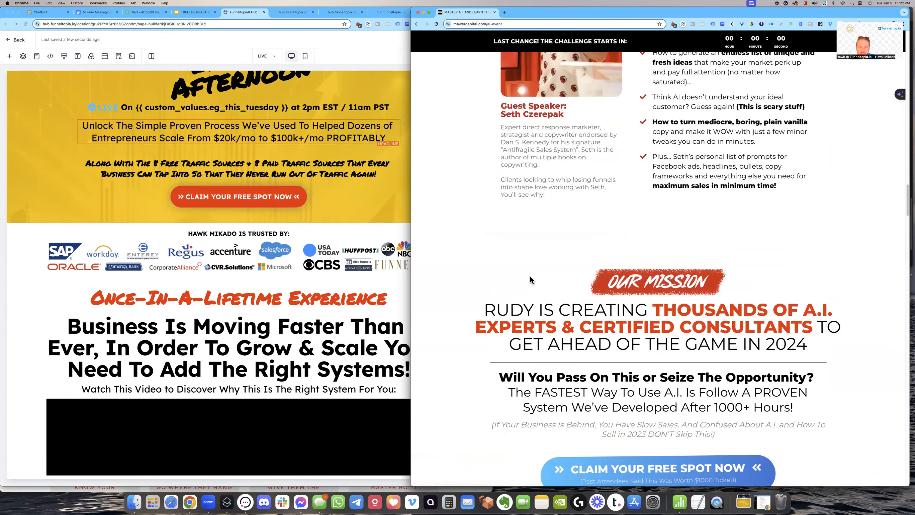
scroll(528, 280, down, 1)
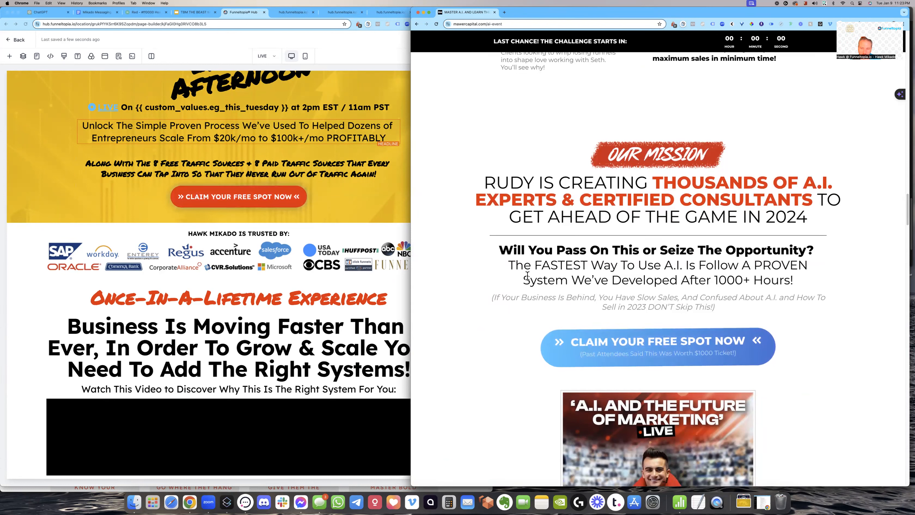
scroll(238, 289, down, 5)
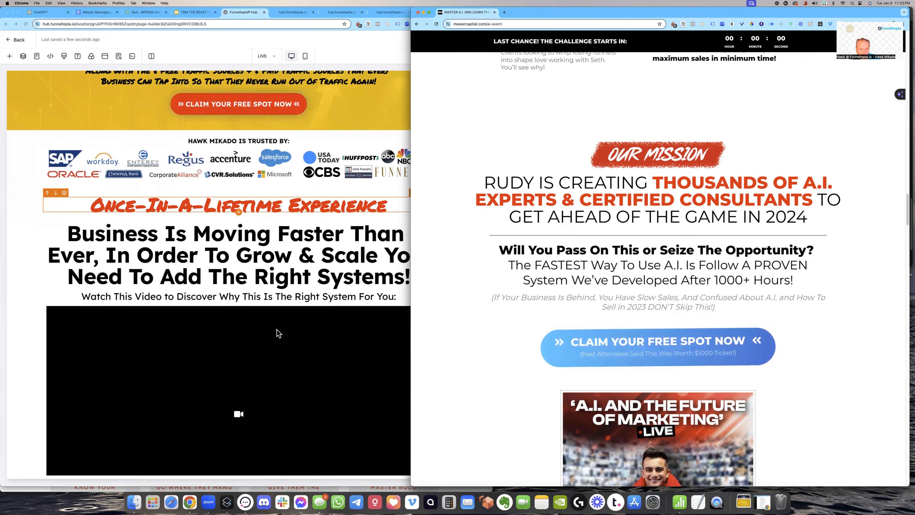
- Review the built page's video, stat row and empty sections against the reference page's remaining sections down to its footer
click(295, 262)
scroll(296, 262, down, 3)
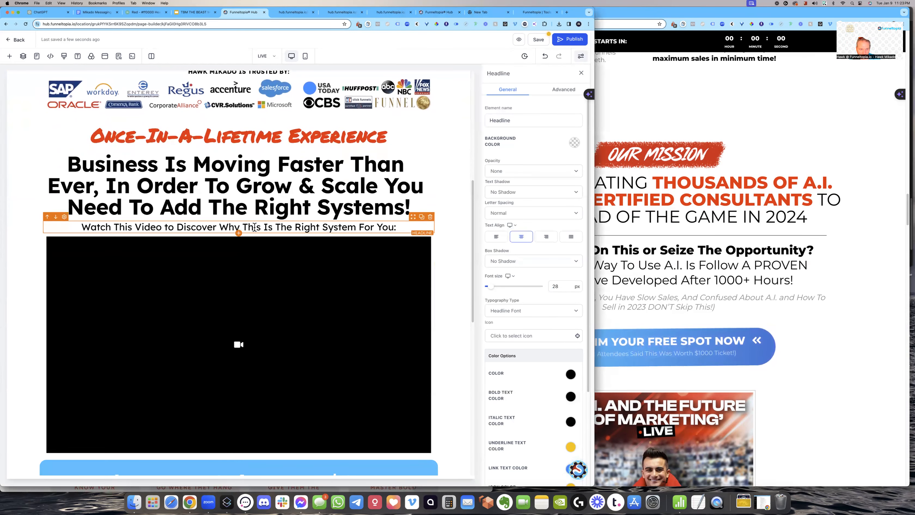
scroll(353, 215, down, 9)
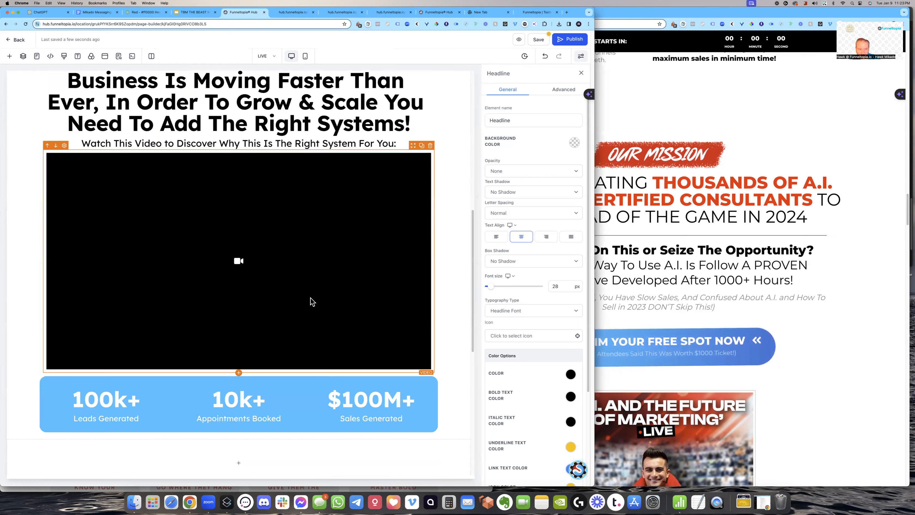
click(798, 271)
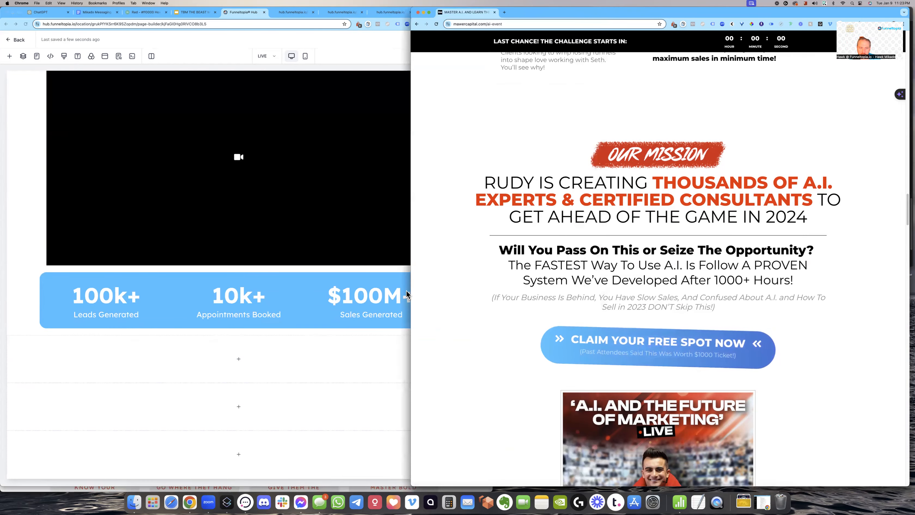
scroll(554, 319, down, 10)
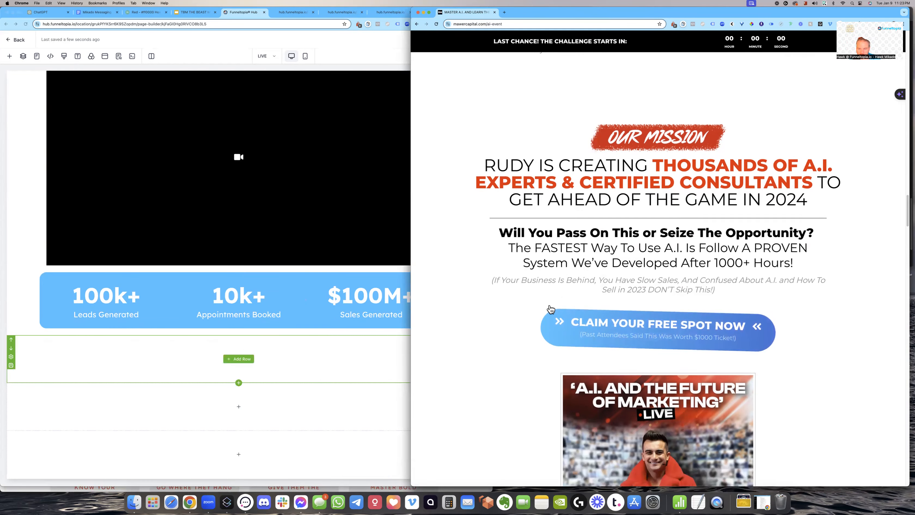
scroll(553, 319, down, 15)
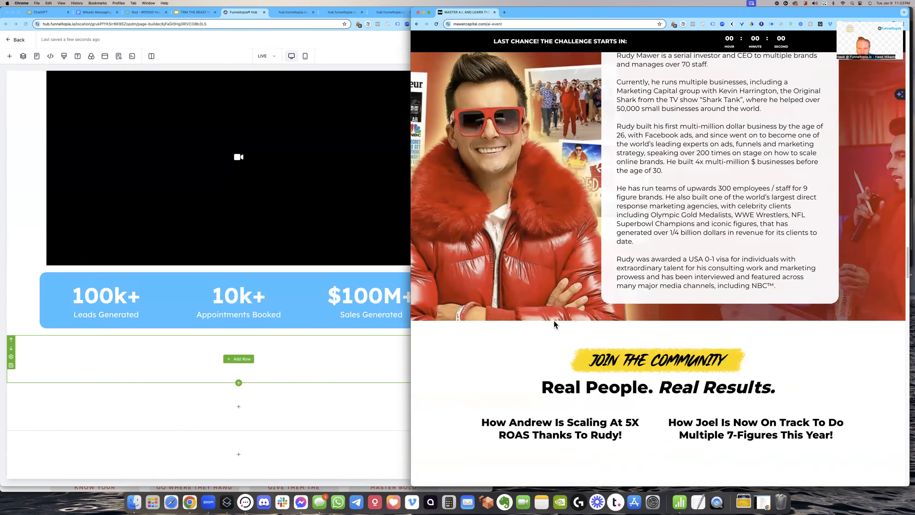
scroll(554, 326, down, 20)
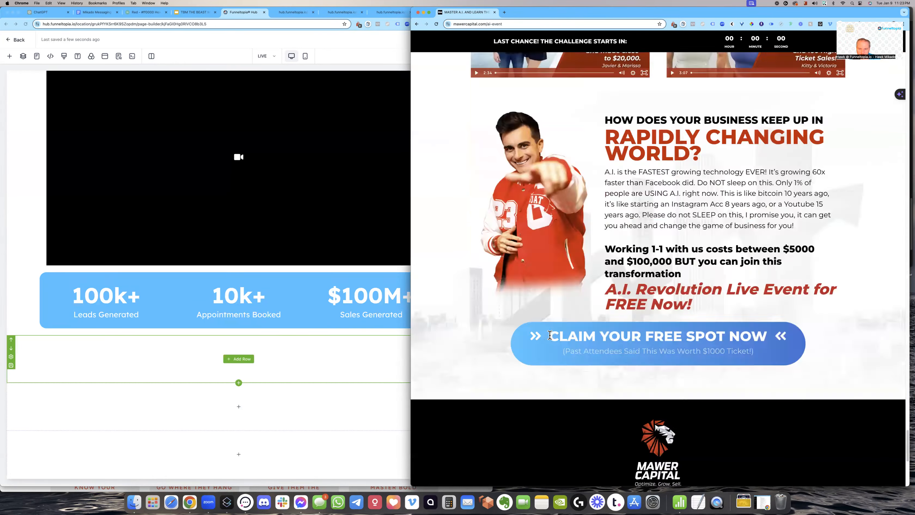
scroll(551, 337, up, 5)
scroll(551, 337, up, 5)
scroll(550, 334, up, 10)
scroll(550, 334, down, 3)
- Set the background colour of the empty section directly below the blue stat row to near-black, like the reference page's "During The Challenge" section
click(222, 355)
click(223, 356)
click(577, 232)
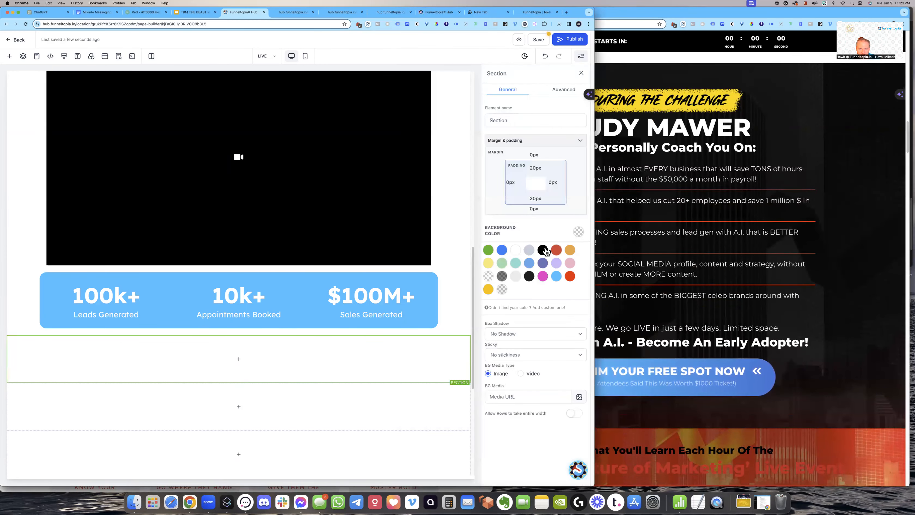
click(529, 277)
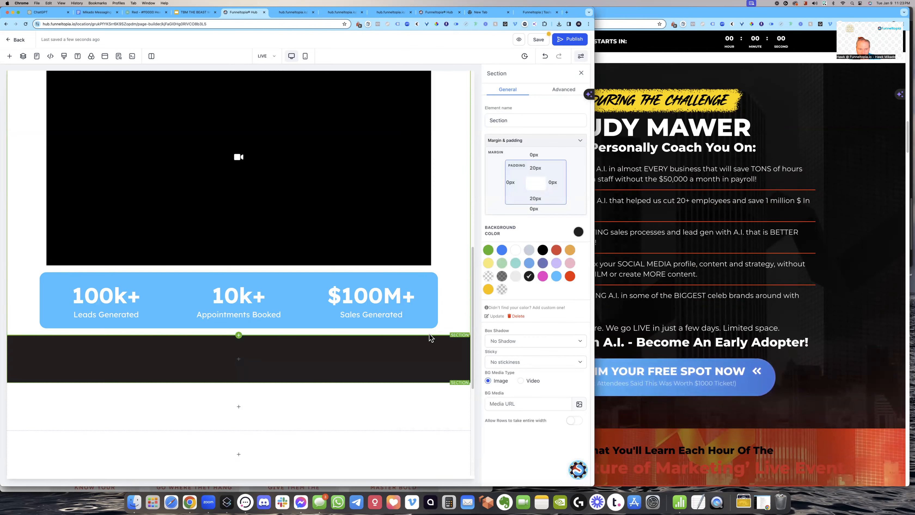
click(753, 184)
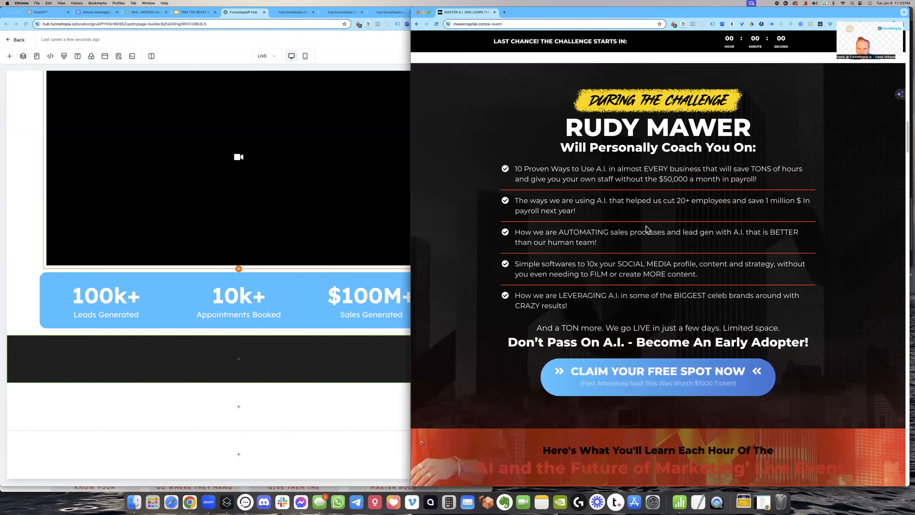
scroll(646, 228, down, 1)
scroll(646, 228, up, 5)
- Duplicate the "100k+" headline in the blue stat row and try to move the copy into the dark section
click(242, 366)
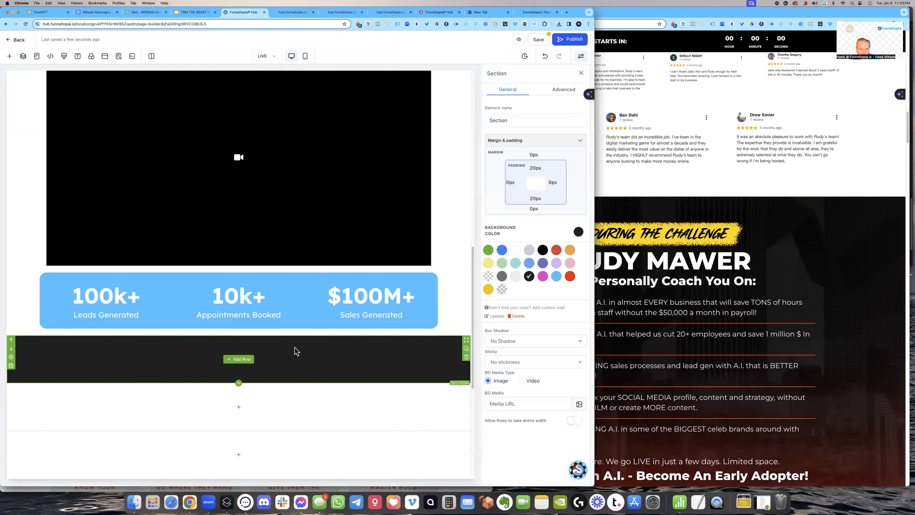
scroll(282, 351, up, 10)
scroll(277, 355, down, 3)
scroll(276, 357, down, 5)
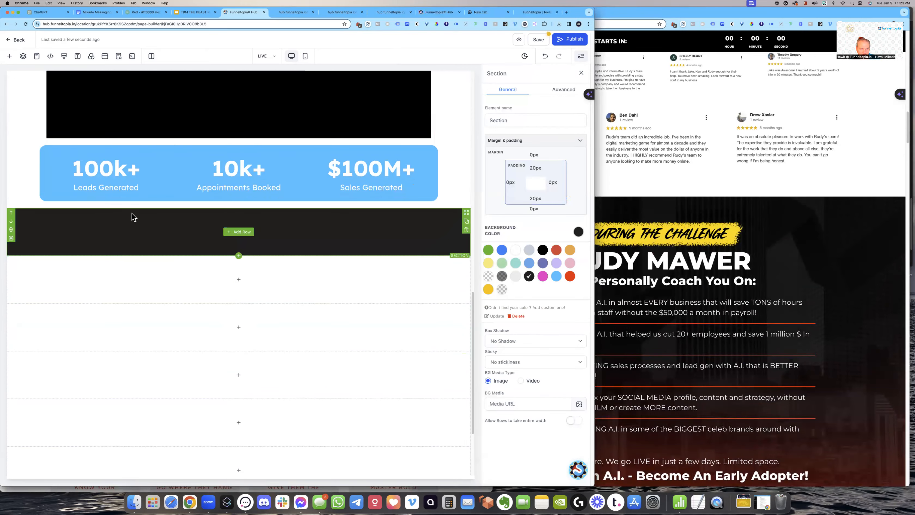
click(158, 150)
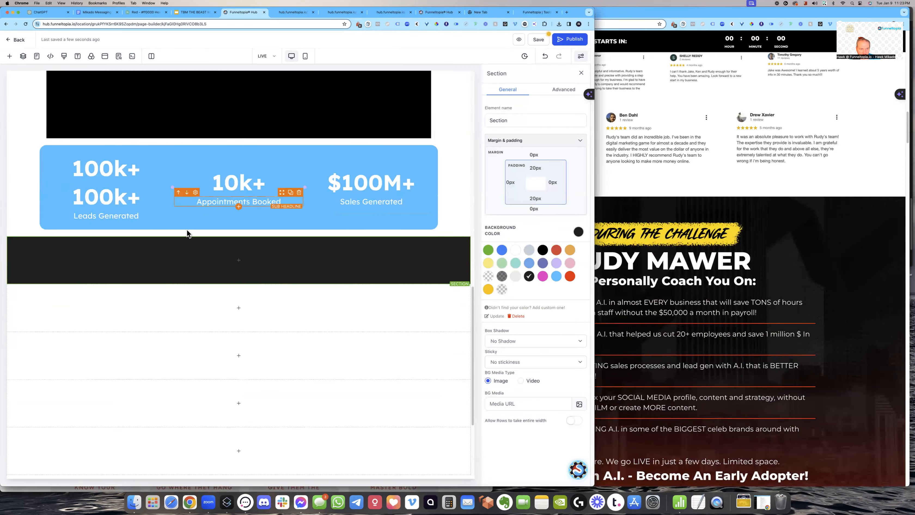
drag(151, 184, 233, 265)
click(232, 265)
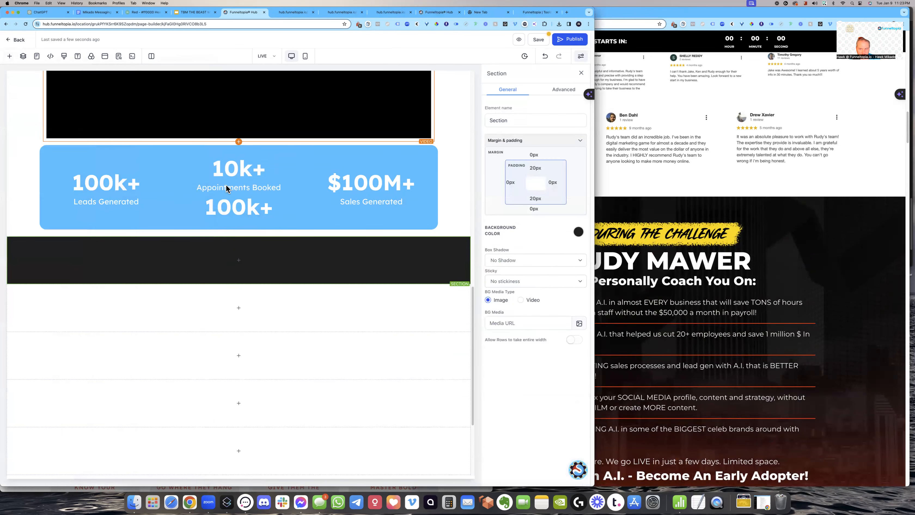
drag(287, 192, 280, 227)
drag(280, 191, 236, 260)
- Add a one-column row to the dark section and move the copied "100k+" headline into it
click(241, 267)
click(98, 105)
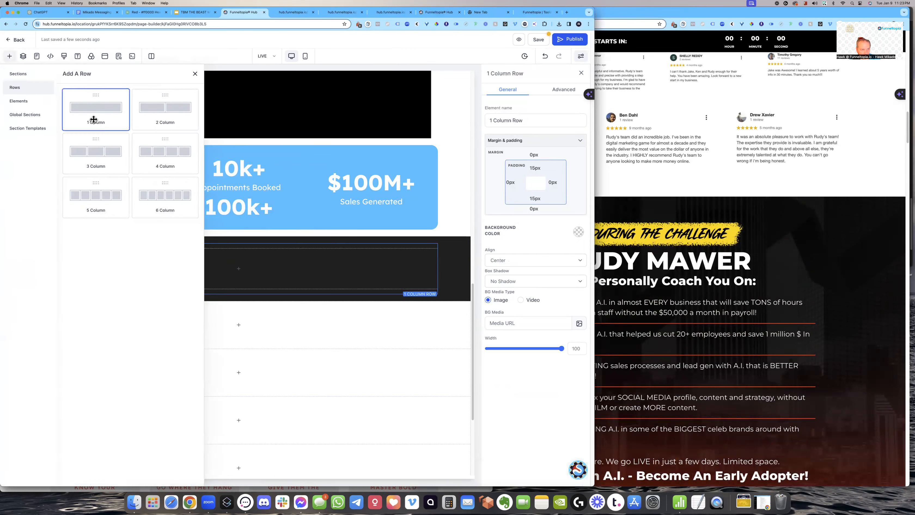
drag(284, 191, 274, 253)
scroll(294, 256, up, 5)
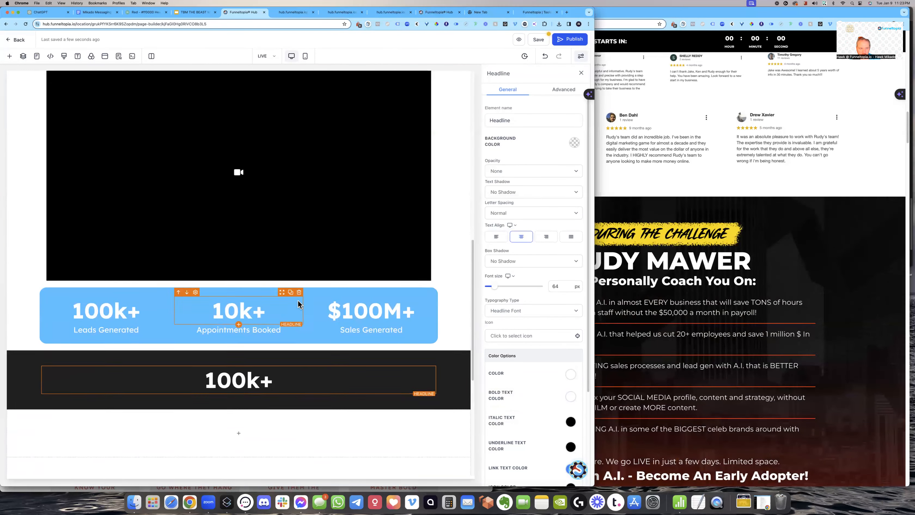
- Duplicate the red "Once-In-A-Lifetime Experience" headline and move the copy into the dark section above the copied "100k+" headline
scroll(294, 297, up, 10)
scroll(294, 310, down, 10)
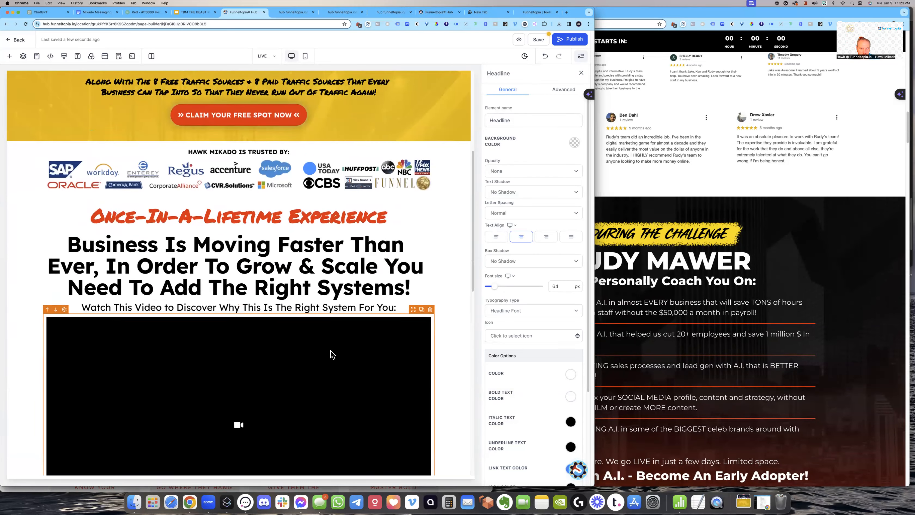
scroll(281, 288, up, 8)
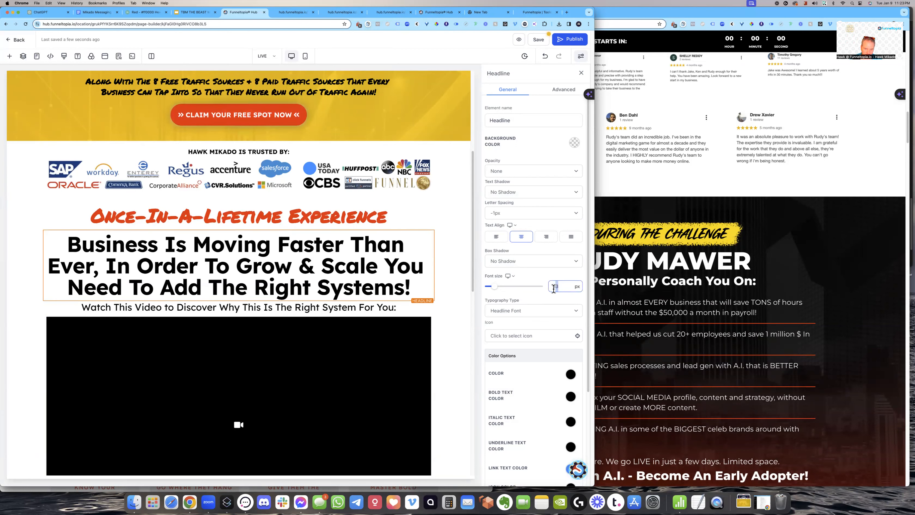
click(448, 267)
scroll(414, 268, up, 2)
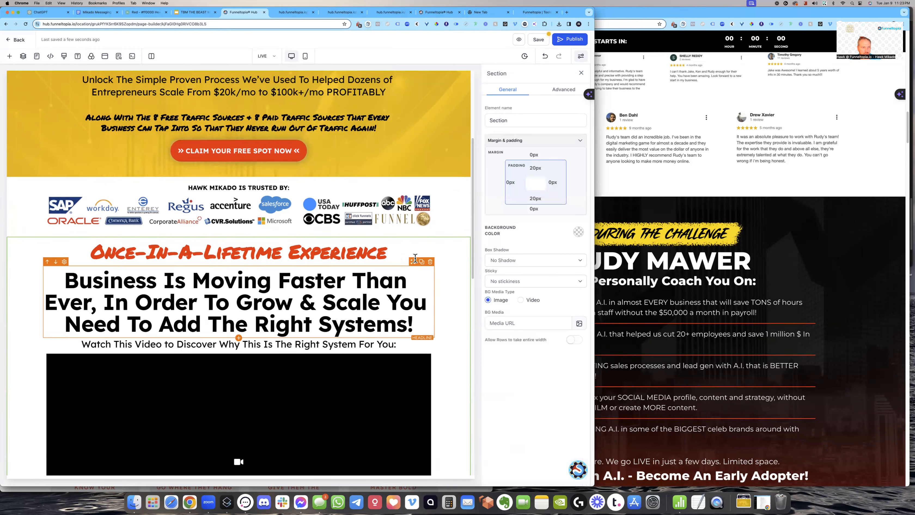
click(422, 255)
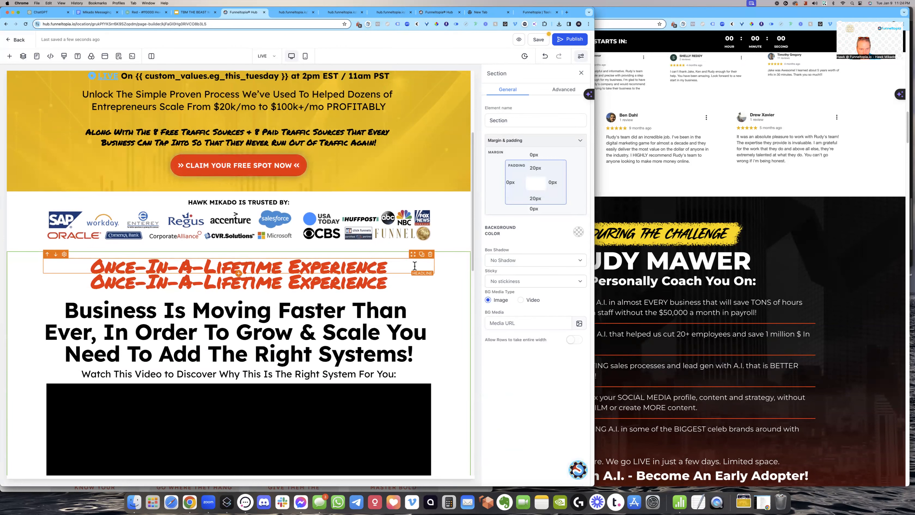
drag(418, 277, 328, 286)
scroll(328, 286, up, 6)
scroll(329, 292, down, 7)
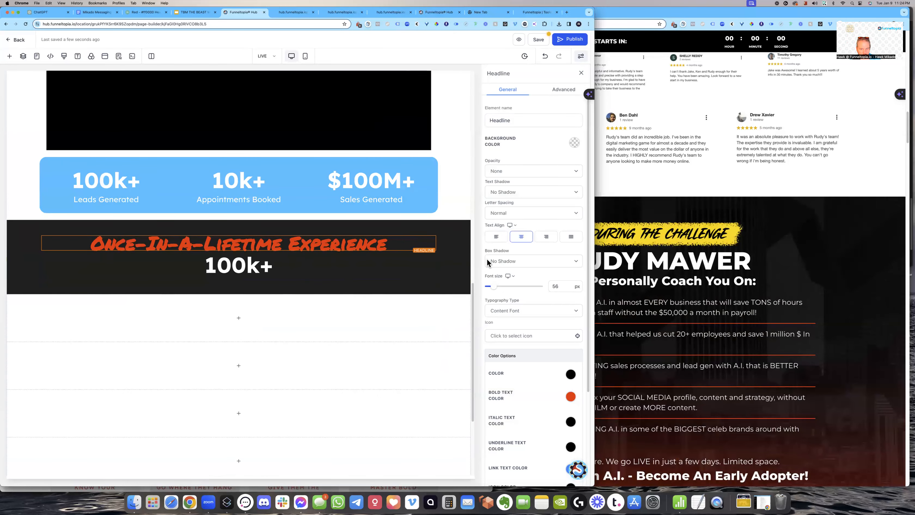
- Set the bold text colour of the dark section's upper headline to yellow and change its text to "During The Workshop"
click(570, 397)
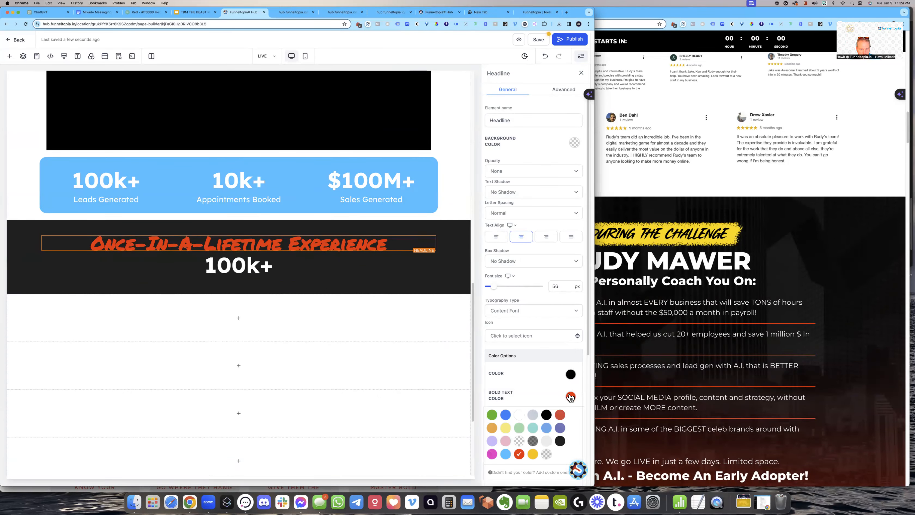
click(532, 455)
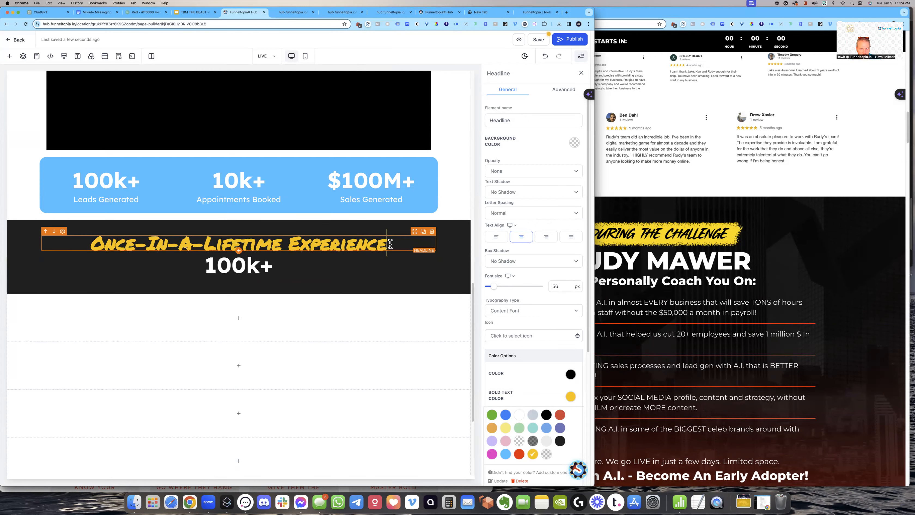
scroll(360, 252, up, 10)
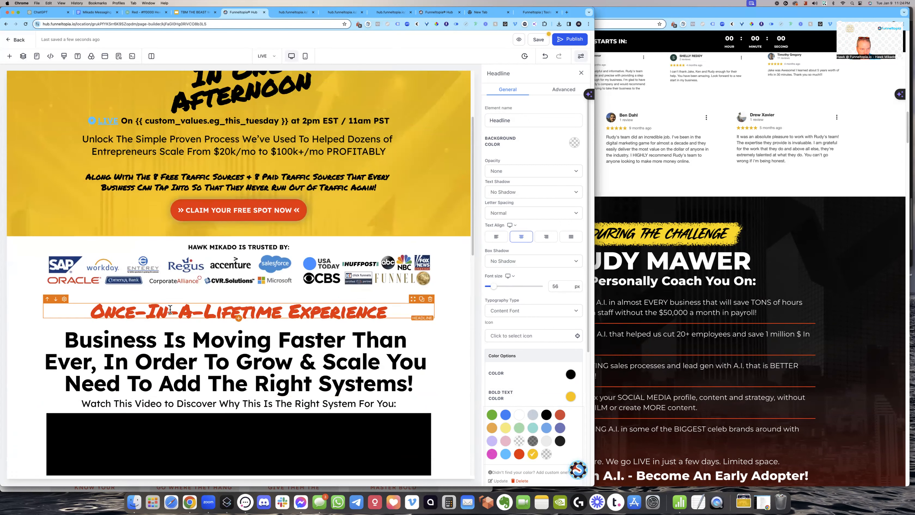
drag(92, 313, 134, 316)
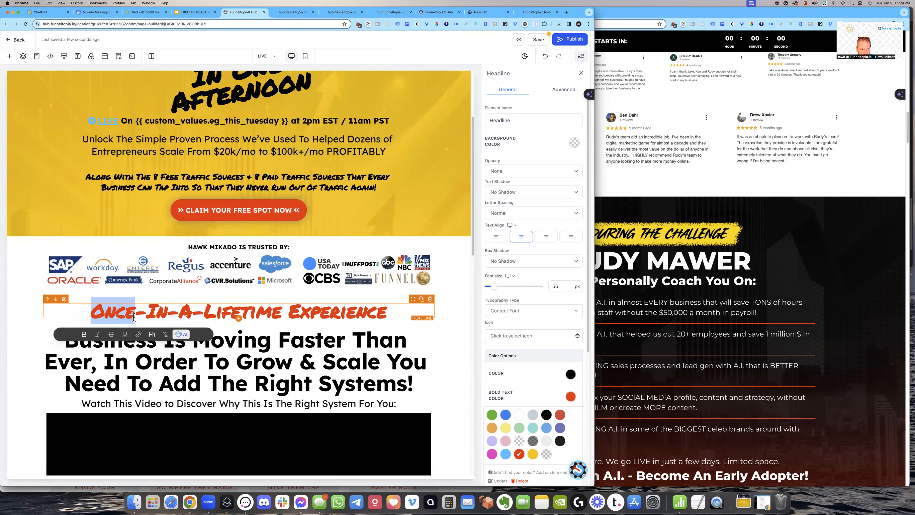
click(144, 316)
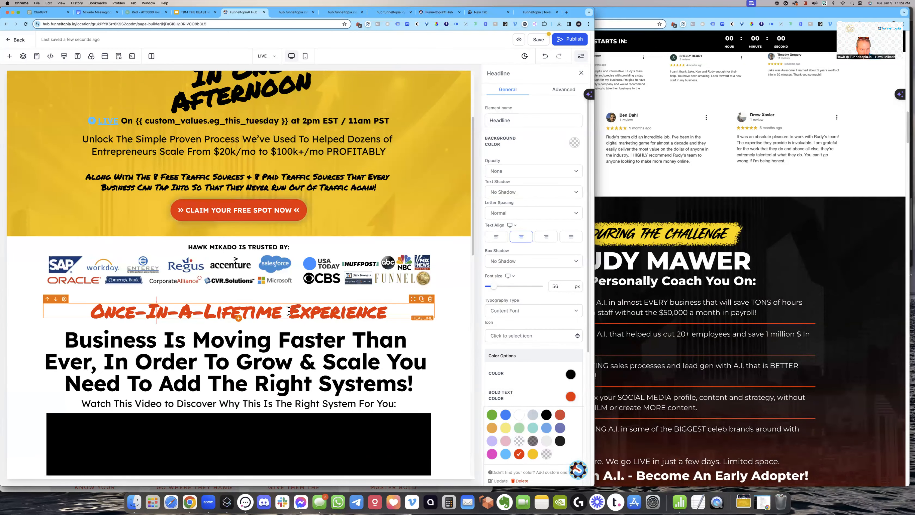
scroll(289, 311, down, 10)
click(206, 288)
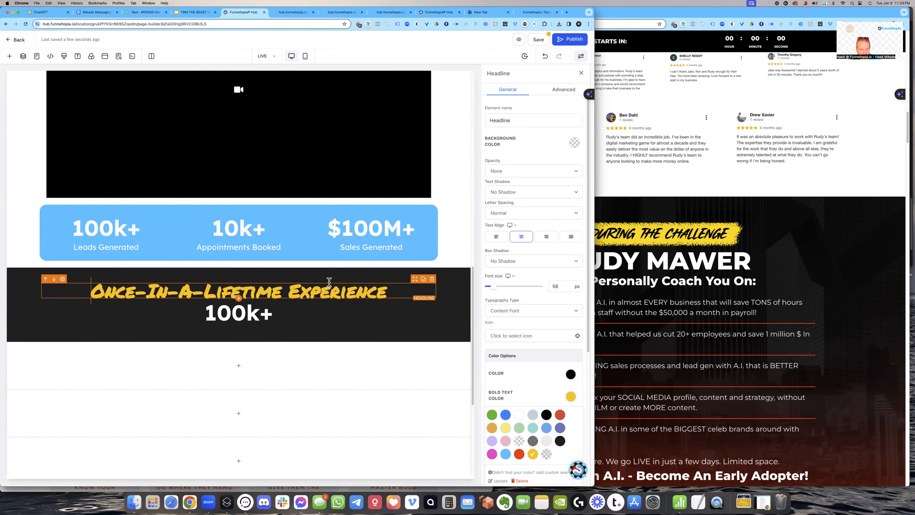
drag(281, 294, 91, 293)
text(During T)
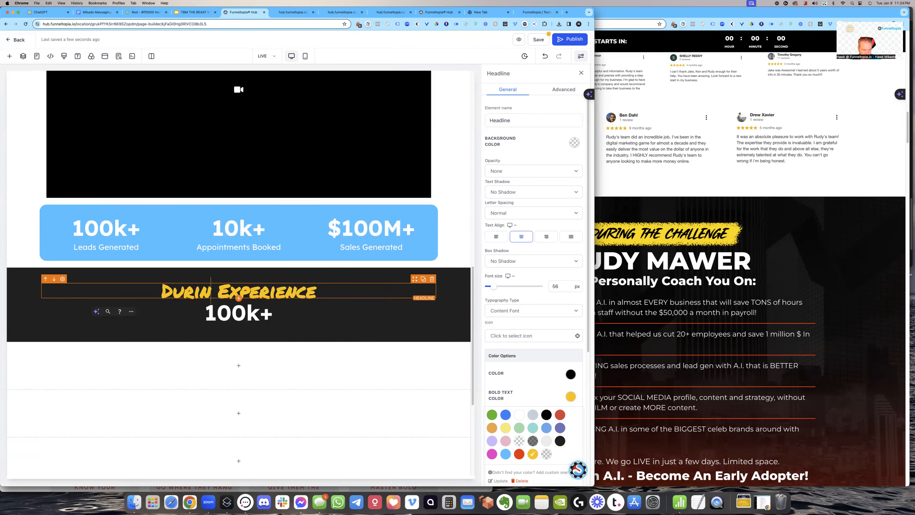
text(hi)
text( Workshop)
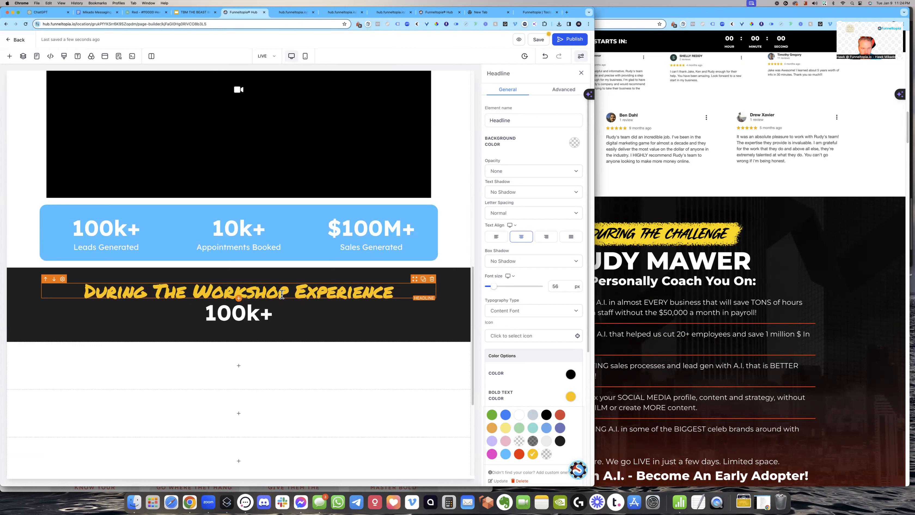
key(alt+Delete)
- Replace the dark section's "100k+" headline with the host's full name preceded by "The"
click(280, 319)
key(super+a)
text(Hawk Mikad)
key(super+a)
key(BackSpace)
text(Hawk Mik)
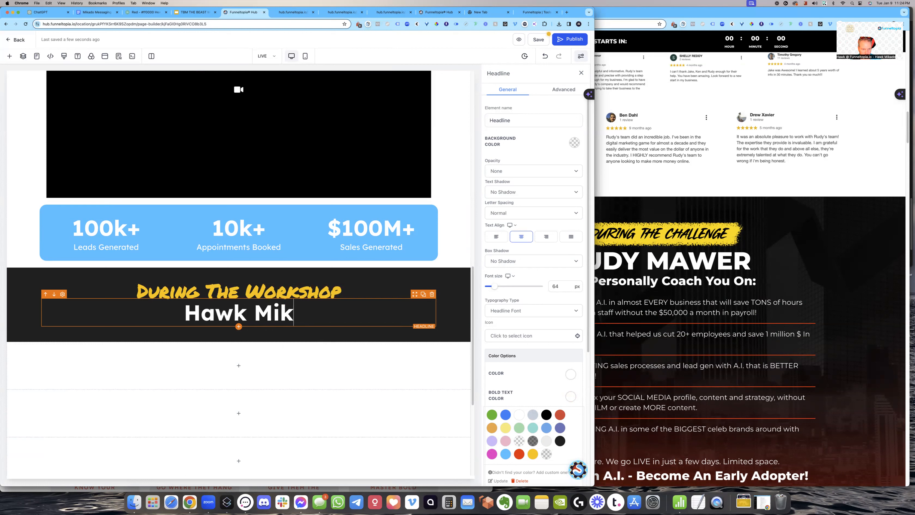
text(adoThe)
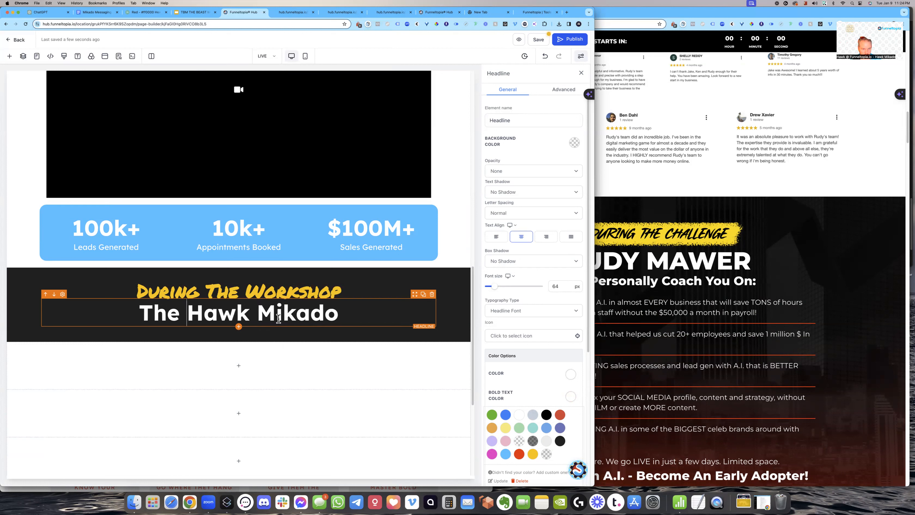
- Set the text transform of the host-name headline in the dark section to Uppercase
click(564, 90)
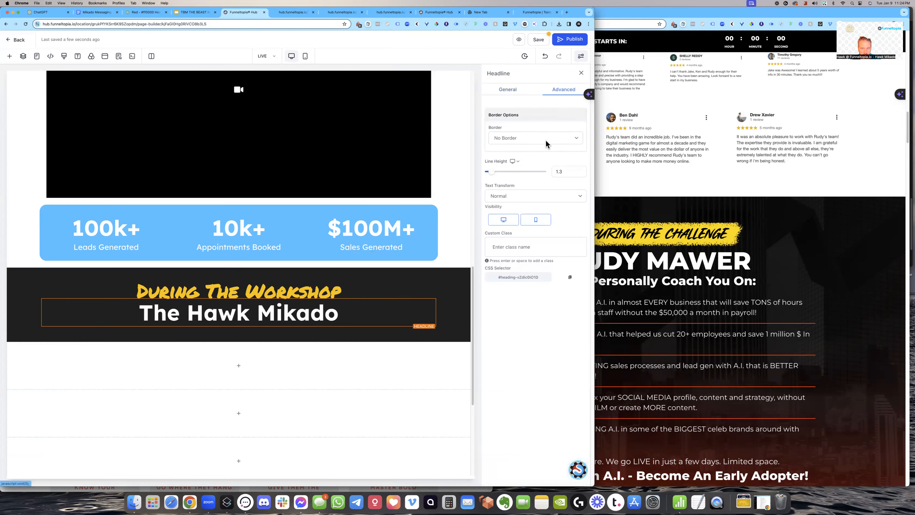
click(527, 196)
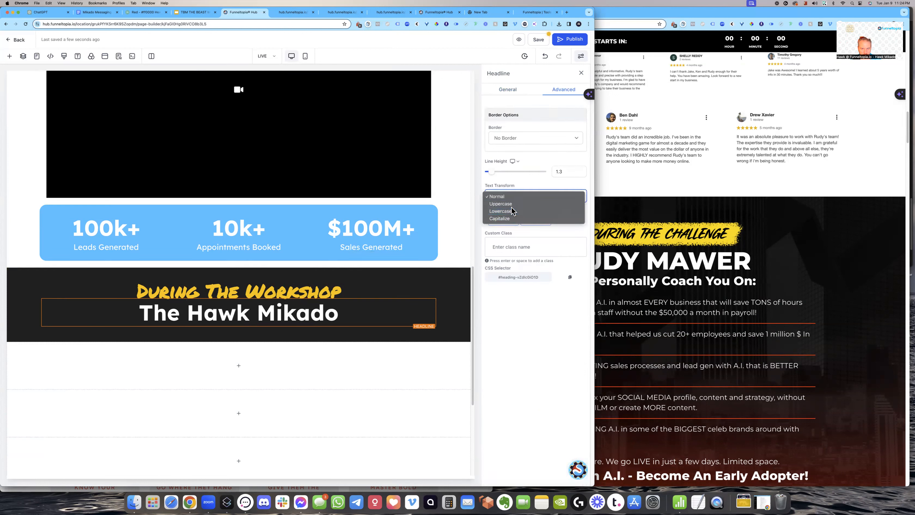
click(511, 212)
click(511, 197)
click(508, 204)
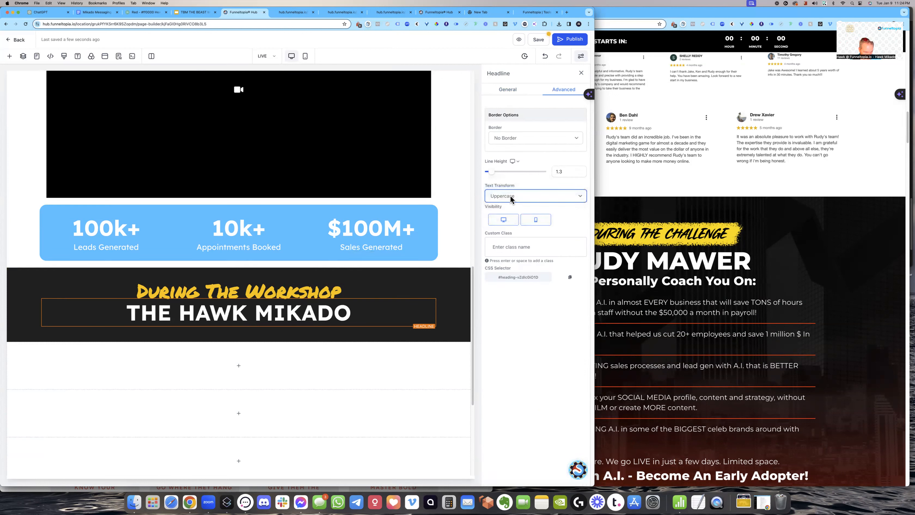
click(442, 317)
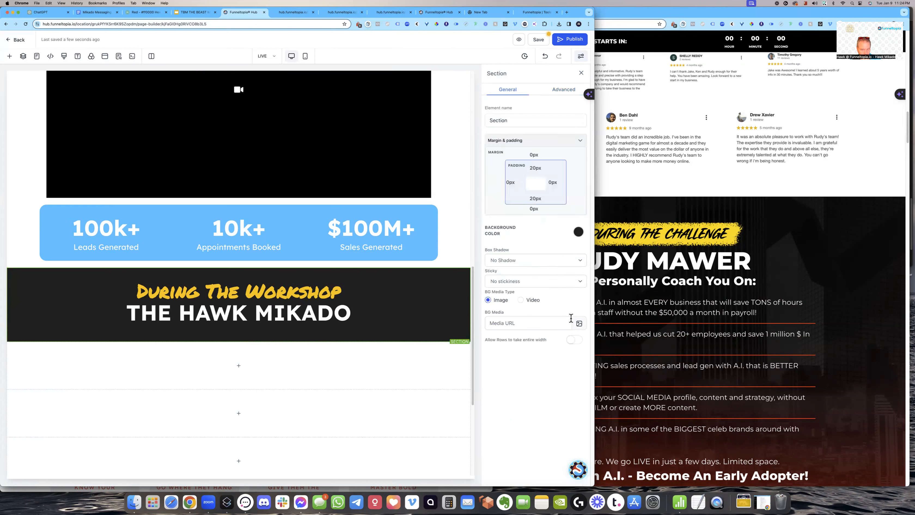
click(579, 323)
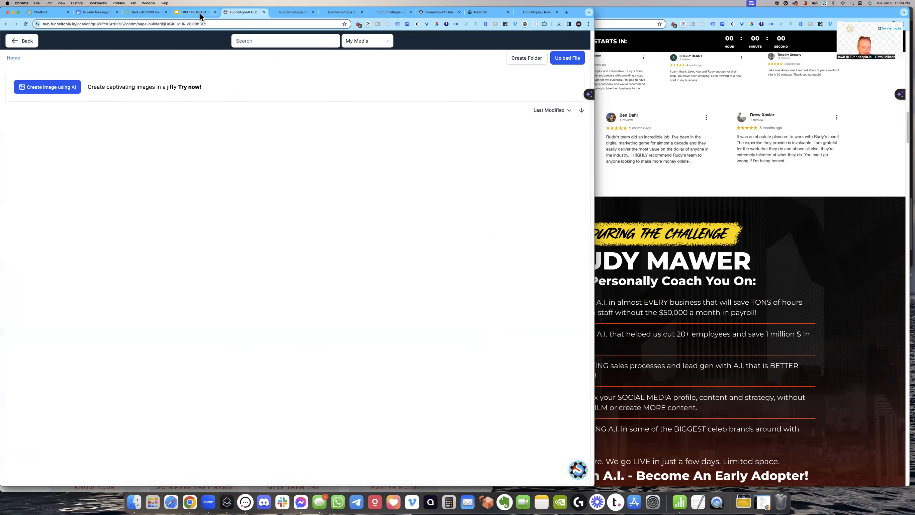
click(27, 45)
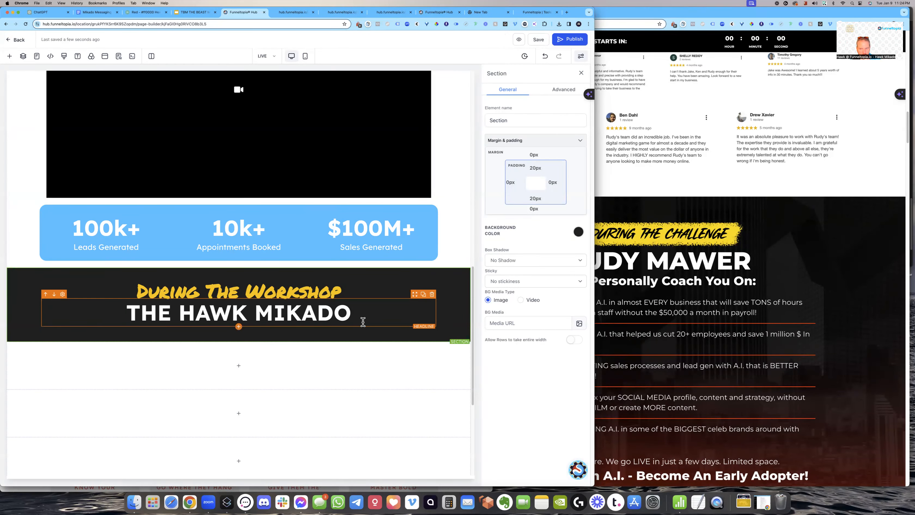
- Duplicate the "Watch This Video to Discover Why This Is The Right System For You:" headline and move the copy below the host-name headline
scroll(363, 322, up, 6)
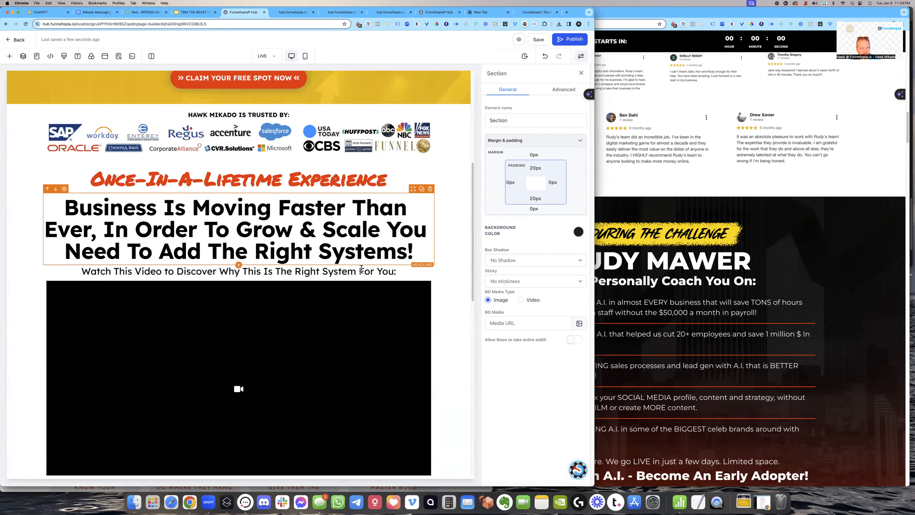
scroll(361, 268, up, 1)
scroll(393, 274, down, 2)
scroll(392, 276, up, 6)
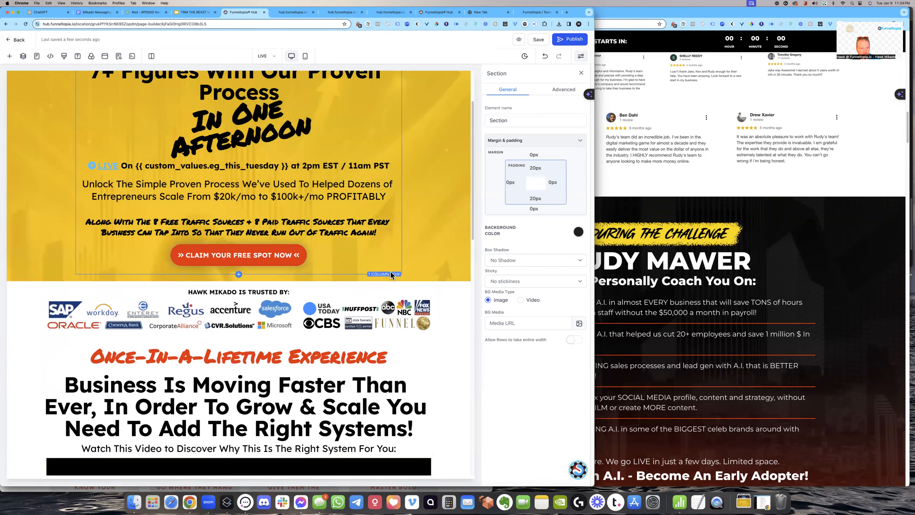
scroll(392, 276, up, 3)
scroll(361, 258, down, 10)
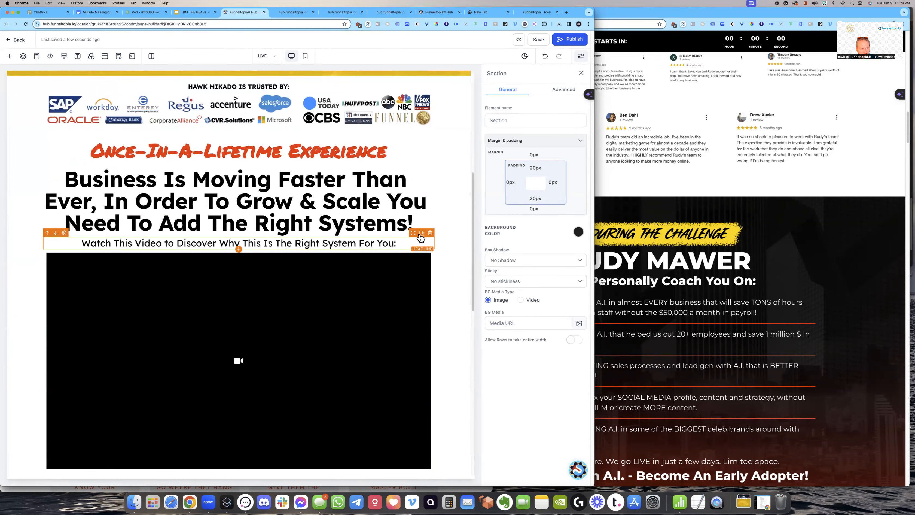
click(421, 233)
scroll(407, 275, down, 9)
drag(410, 256, 364, 356)
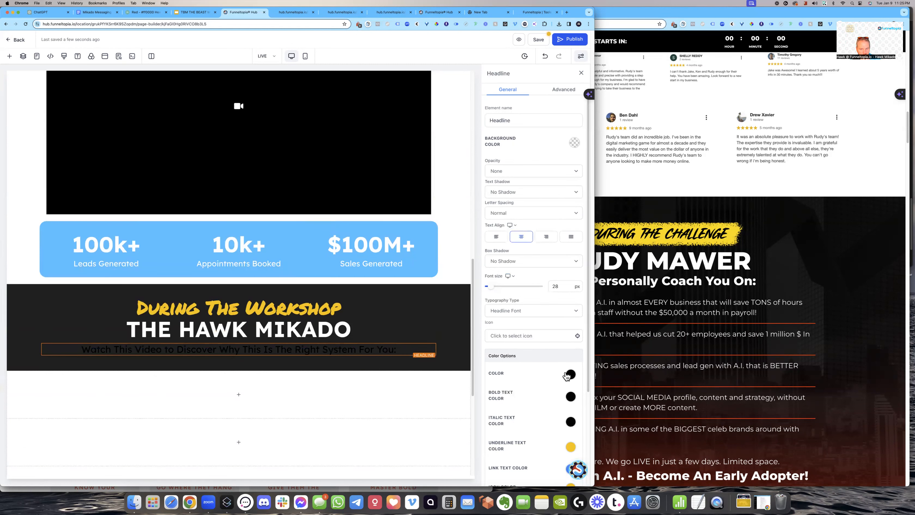
- Set the copied subheadline's colour to white and replace its text with "Will Personally Coach You On:"
click(571, 375)
click(520, 390)
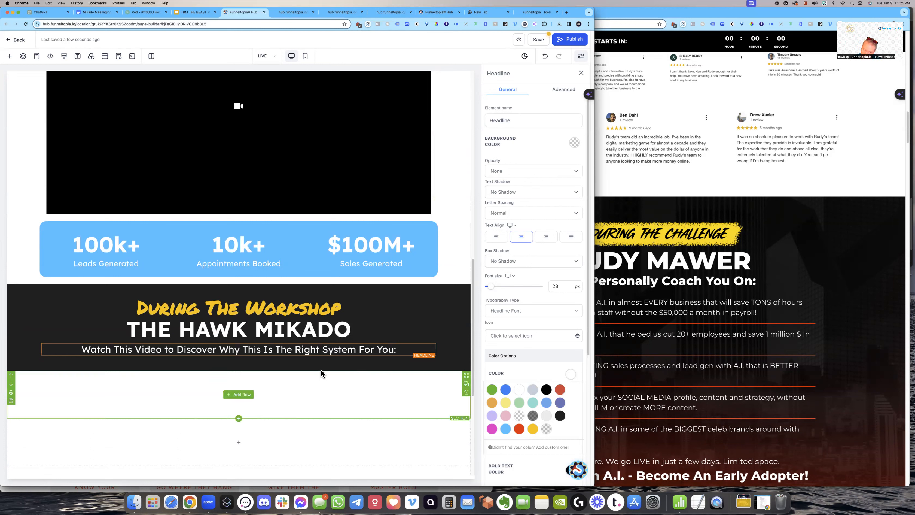
triple_click(322, 351)
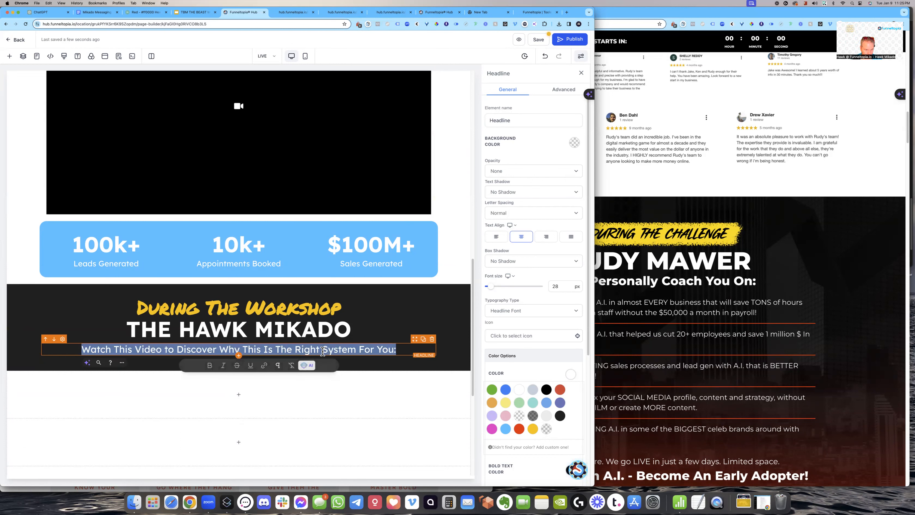
text(Will Personally Coach You On)
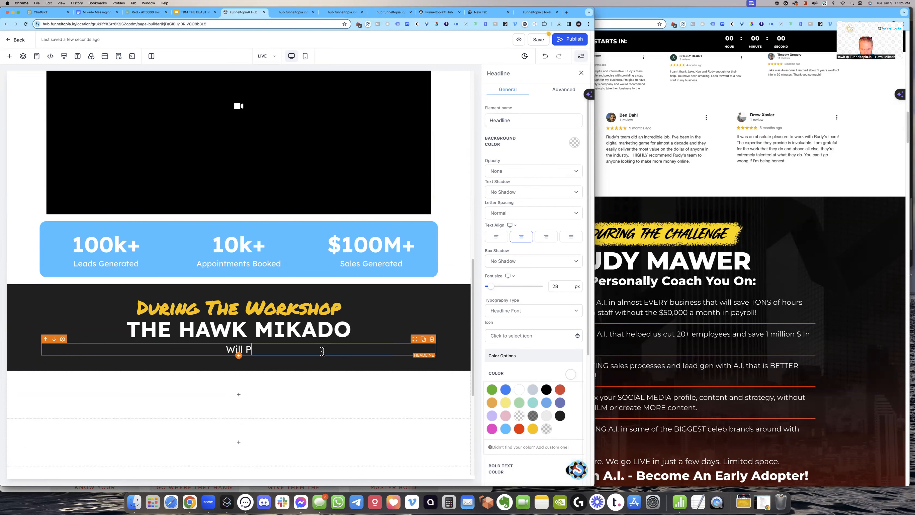
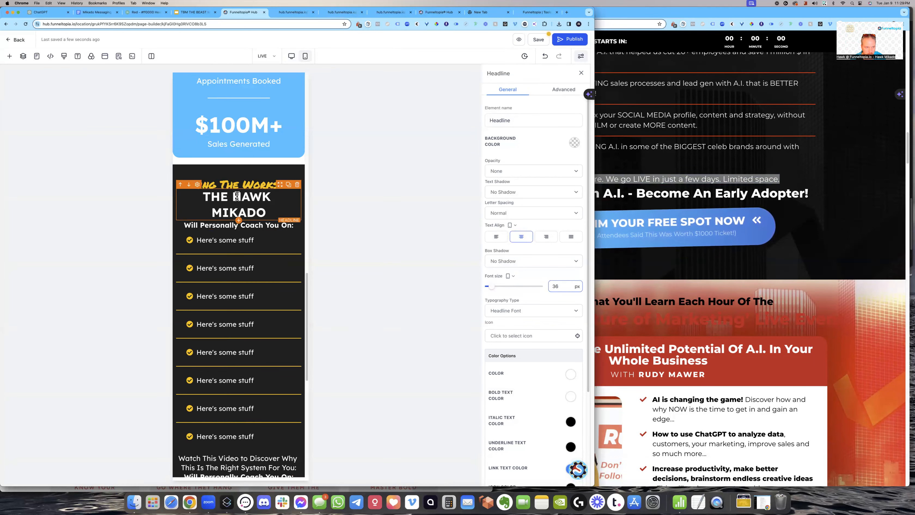
- Remove "The" from the host-name headline and set the mobile font size of the "Will Personally Coach You On:" copy below the bullet list to 28 px
key(alt+BackSpace)
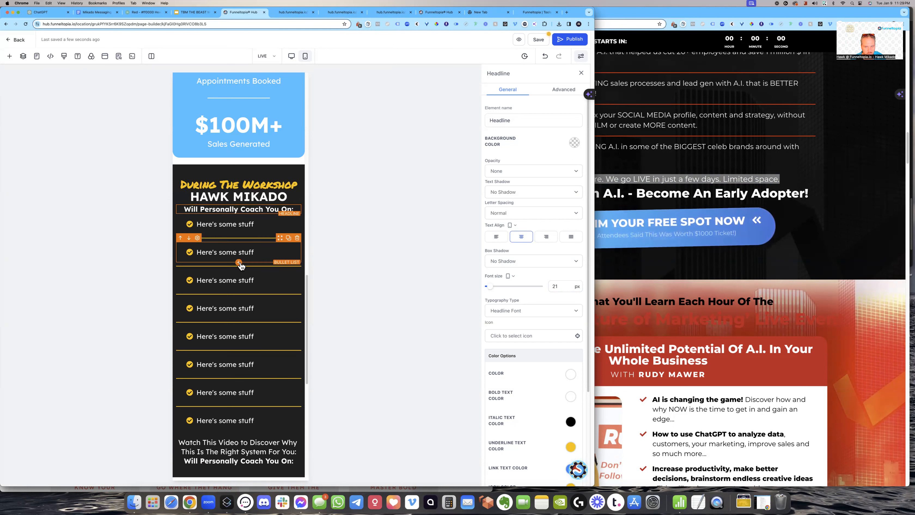
scroll(243, 241, down, 3)
click(262, 362)
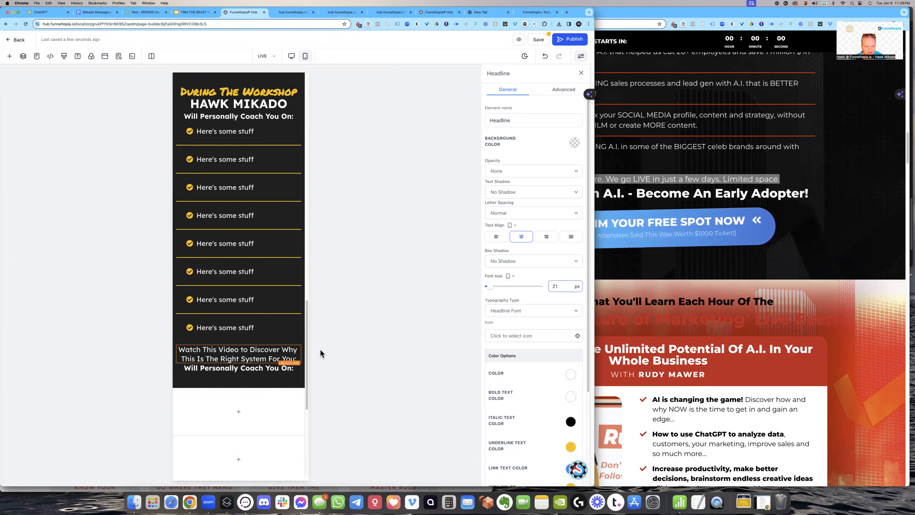
click(259, 367)
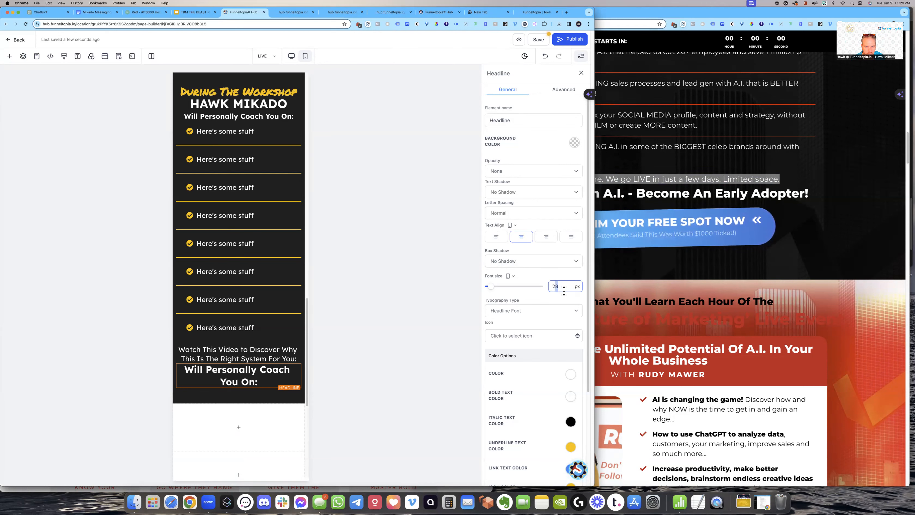
double_click(261, 369)
drag(261, 370, 265, 367)
key(super+s)
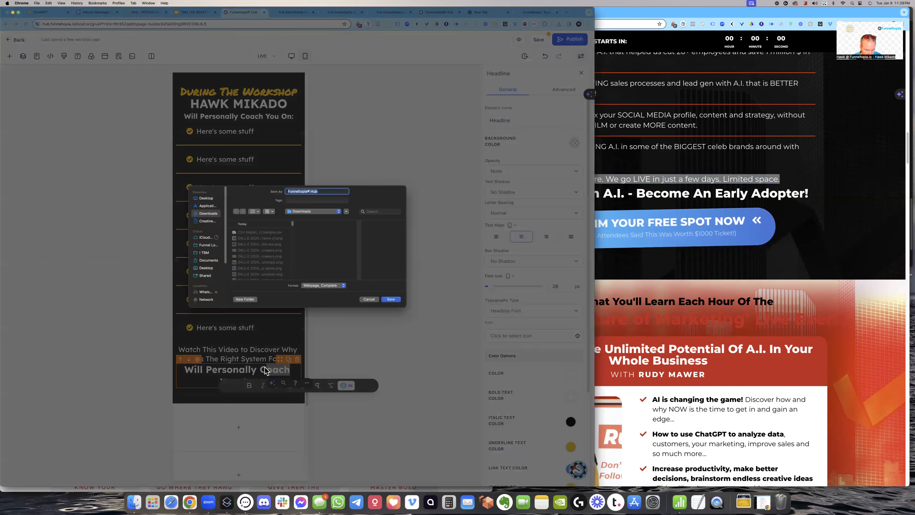
key(Escape)
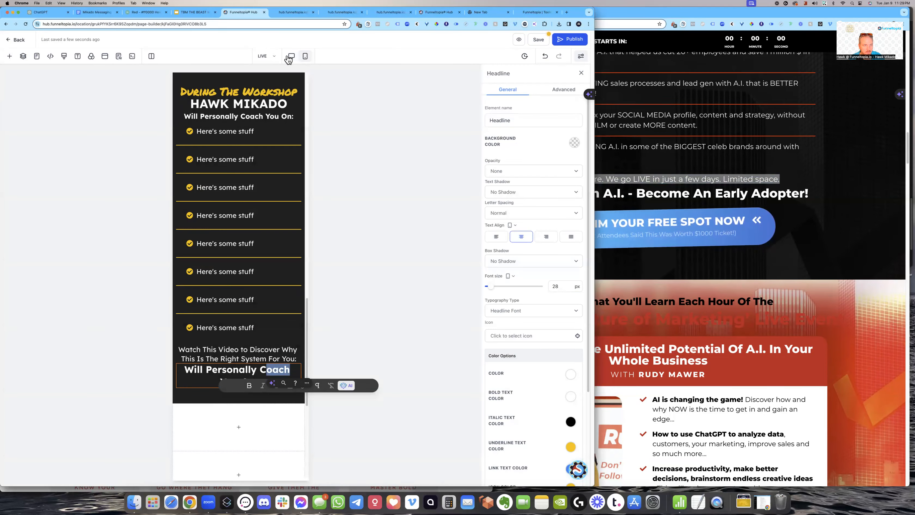
- Return the page builder to desktop view and bring the reference page forward at the text below its bullet list
click(291, 56)
click(650, 168)
click(495, 181)
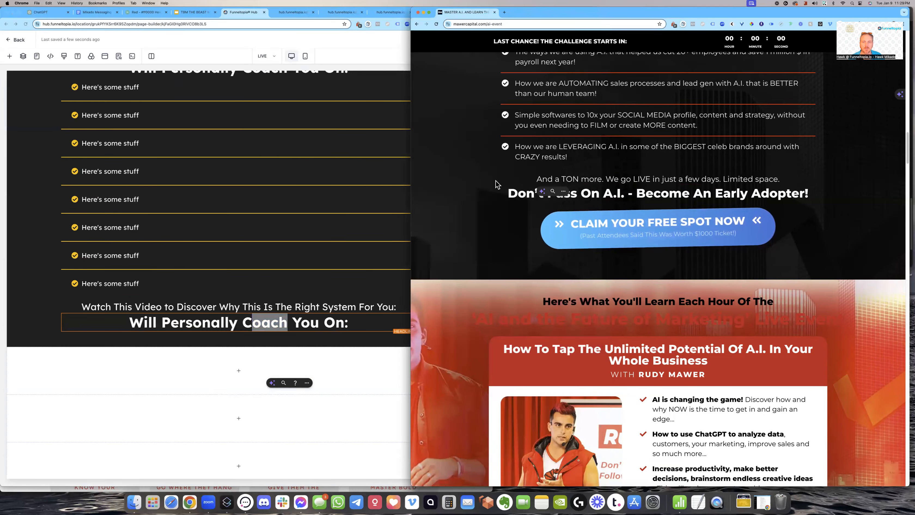
- Replace the first headline below the bullet list with the reference page's line "And a TON more. We go LIVE in just a few days. Limited space."
click(363, 286)
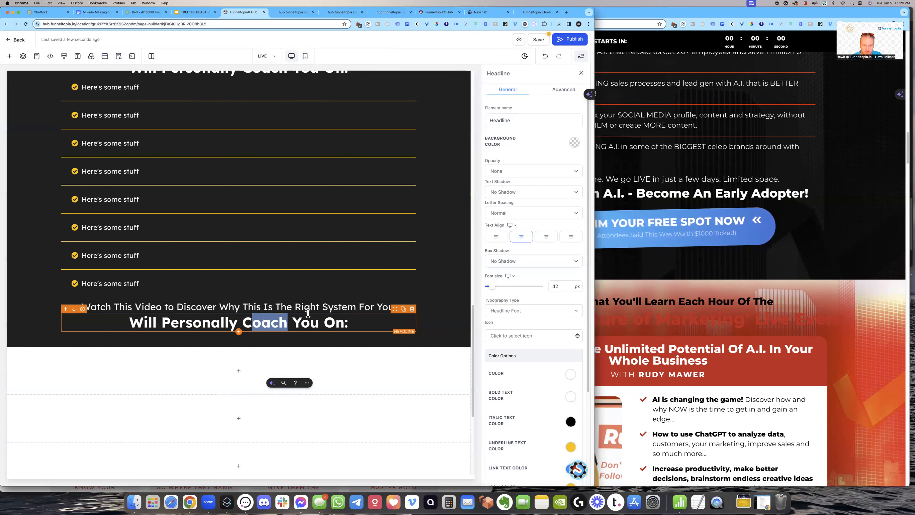
click(635, 179)
triple_click(635, 179)
key(super+c)
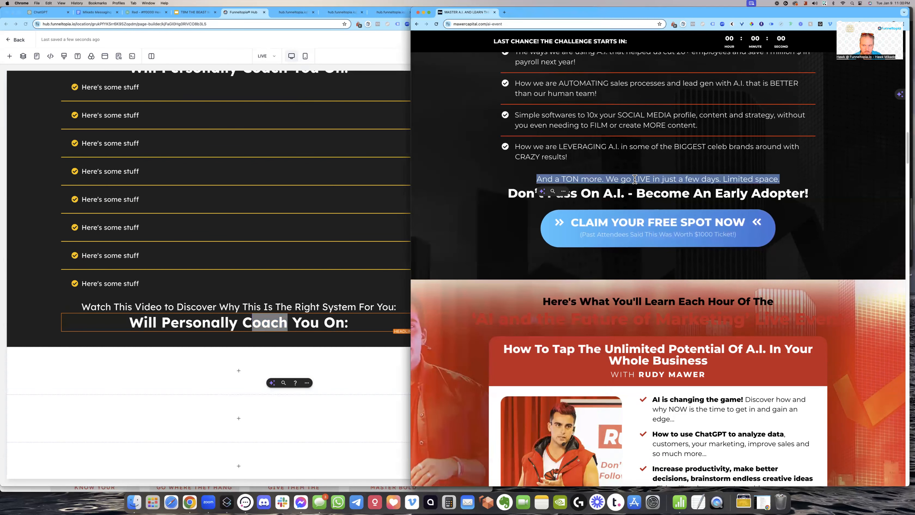
triple_click(269, 306)
key(super+v)
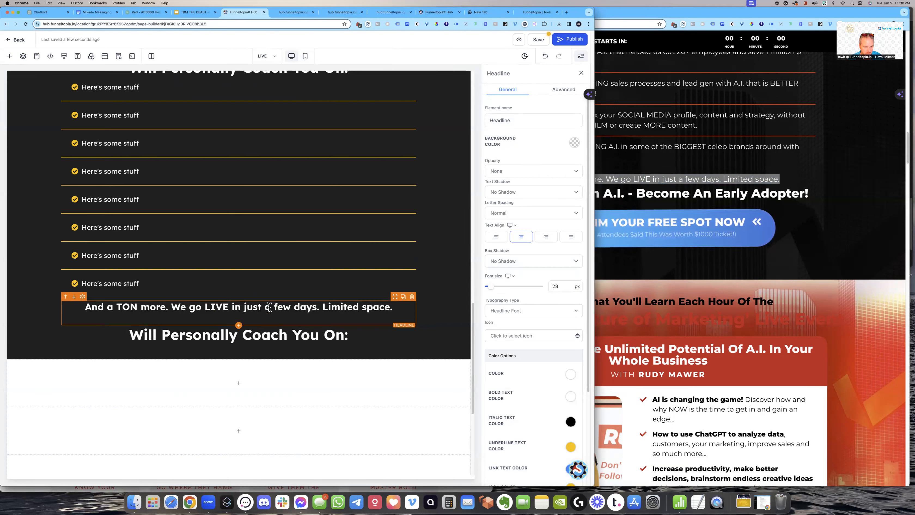
key(BackSpace)
triple_click(269, 306)
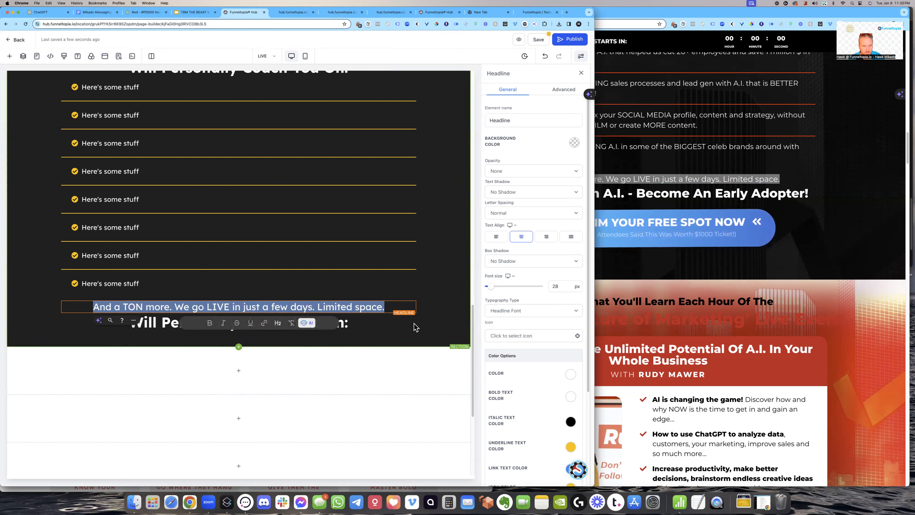
click(349, 322)
drag(349, 322, 113, 323)
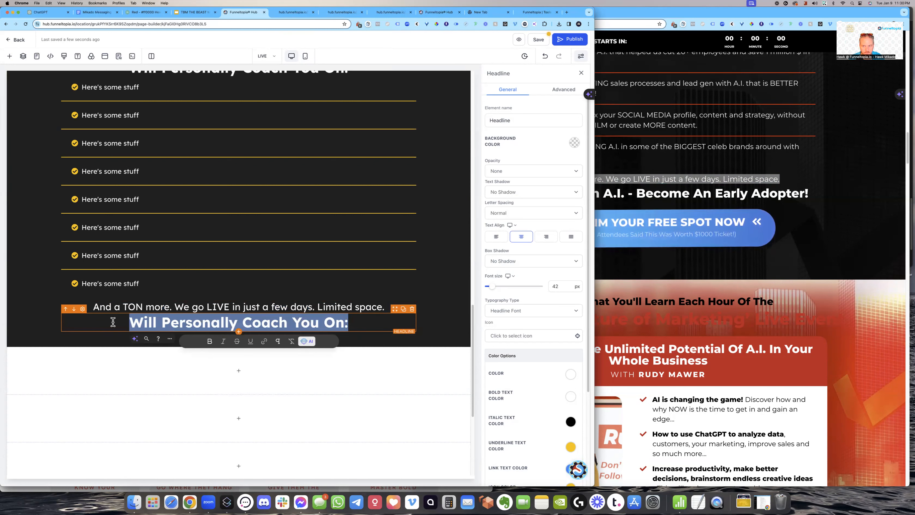
click(752, 163)
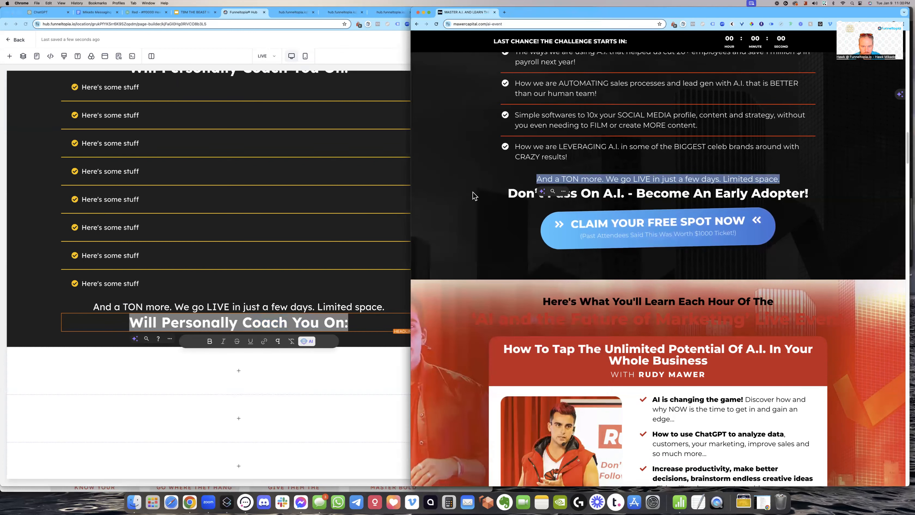
drag(473, 195, 521, 213)
click(236, 328)
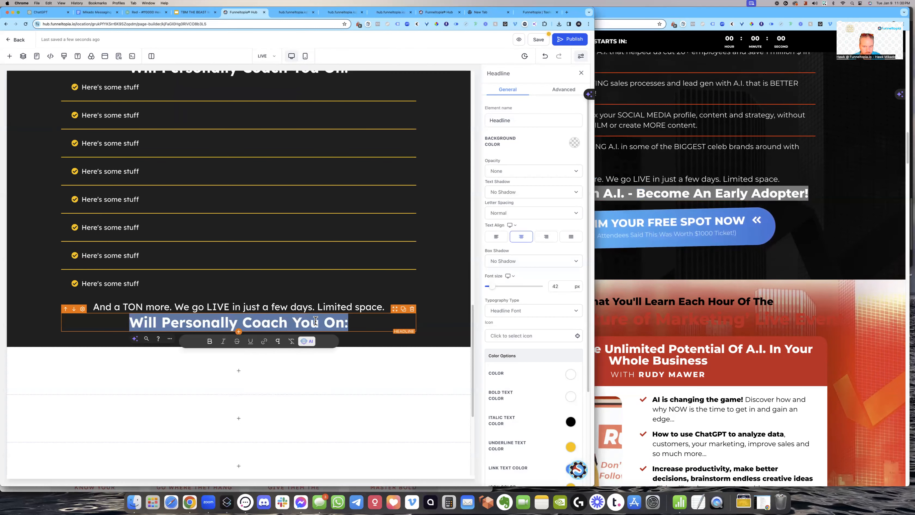
- Duplicate the hero section's "CLAIM YOUR FREE SPOT NOW" button and move the copy below the dark section's closing "Will Personally Coach You On:" headline
scroll(319, 259, up, 15)
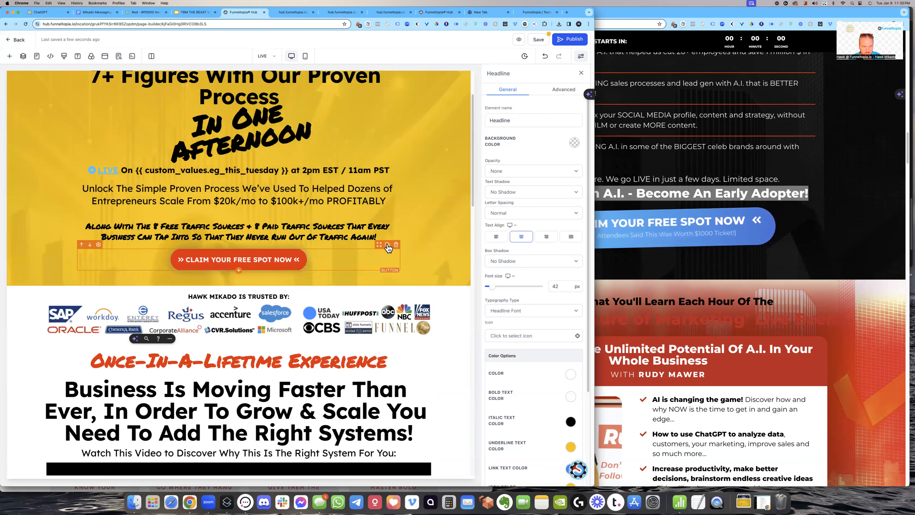
click(387, 245)
scroll(376, 293, down, 7)
drag(380, 273, 377, 299)
scroll(376, 296, down, 15)
- Set the copied button's font size to 27 px and its sub text font size to 18 px
click(292, 305)
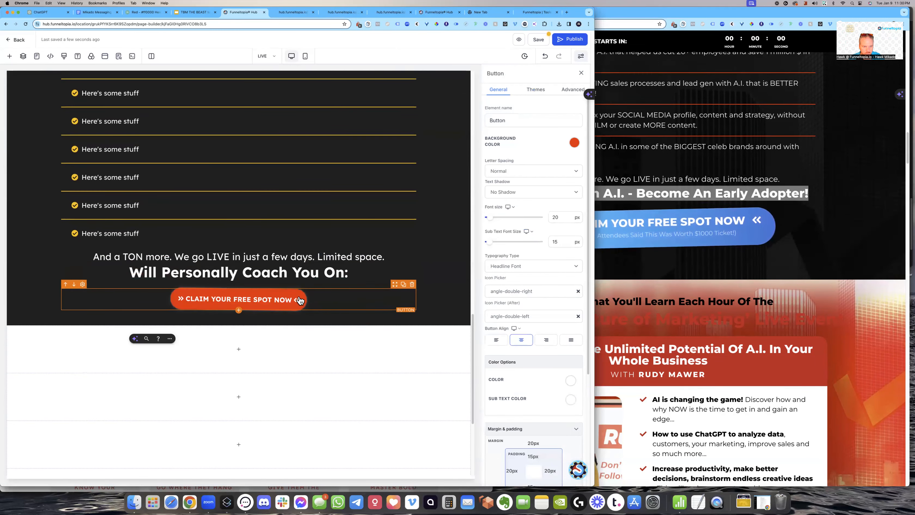
double_click(556, 217)
text(24)
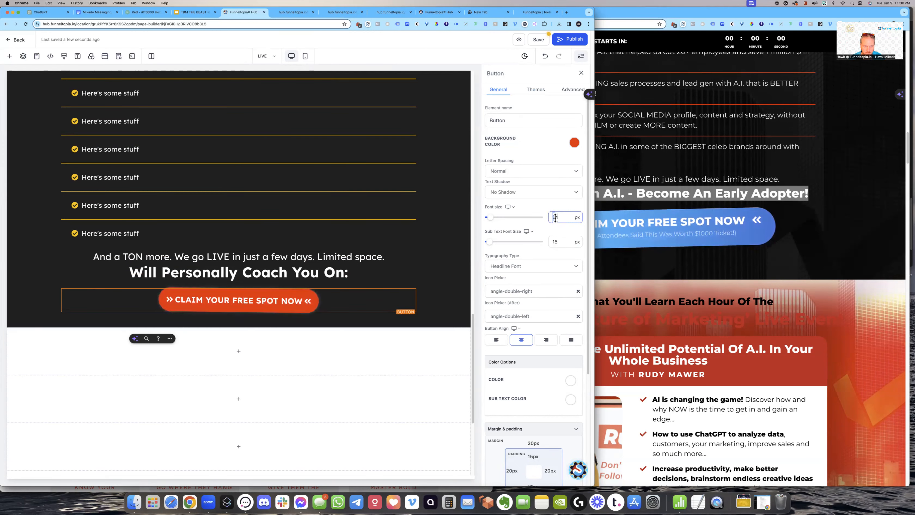
text(36)
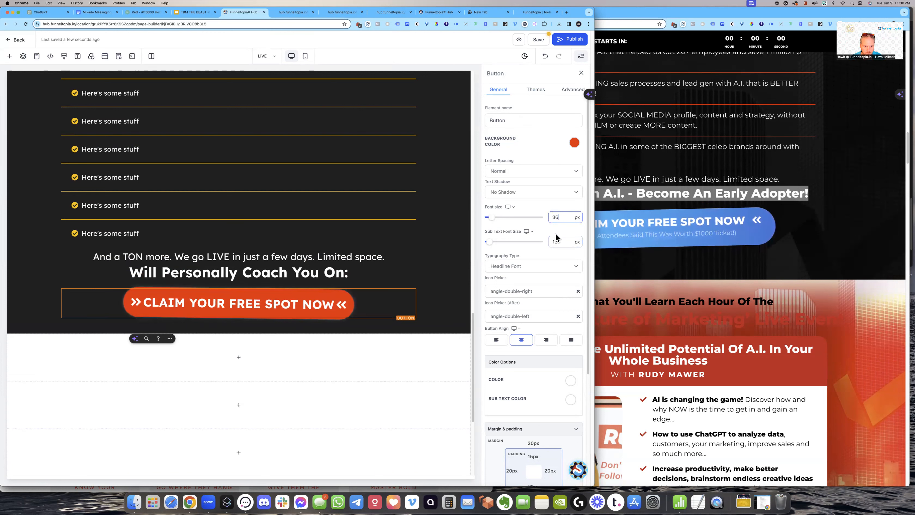
double_click(558, 218)
text(27)
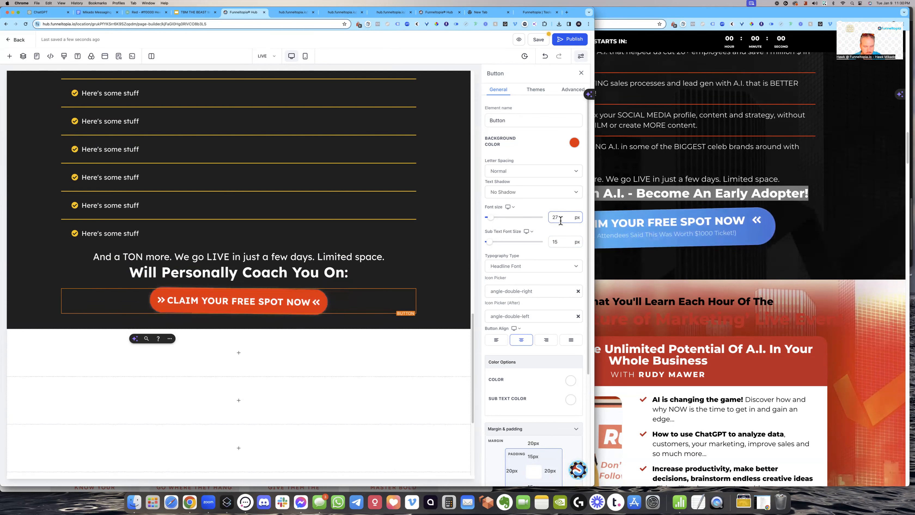
double_click(547, 240)
text(18)
click(523, 253)
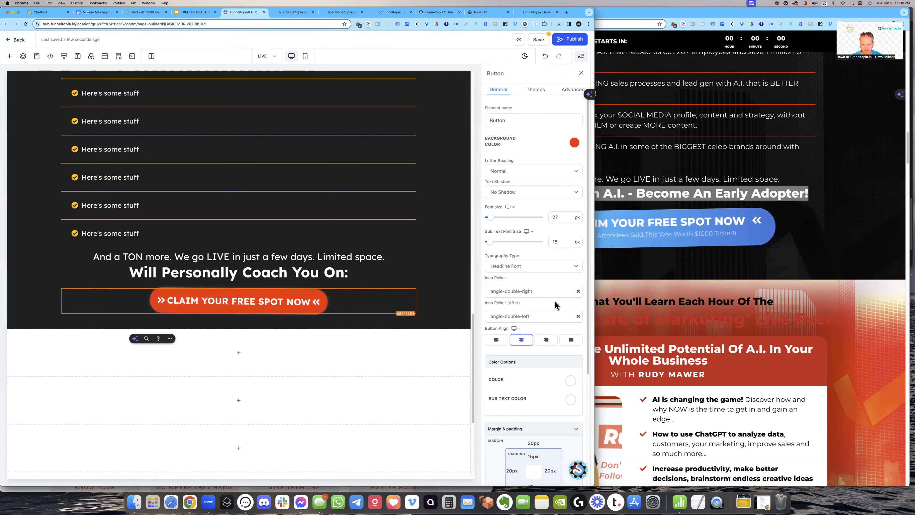
- Add the sub text "This Ticket Is Valued At Over $999!" to the copied button, modelled on the reference page's button
scroll(516, 331, down, 1)
scroll(522, 342, down, 5)
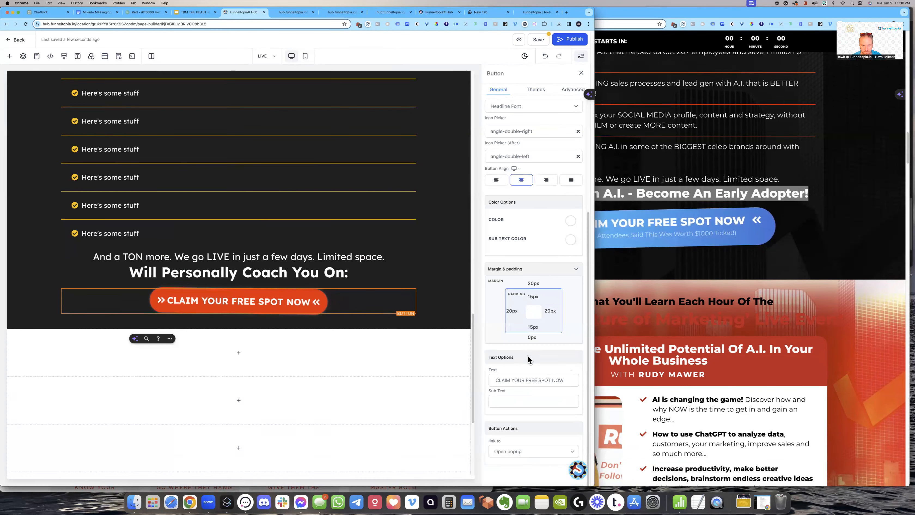
click(521, 399)
click(710, 259)
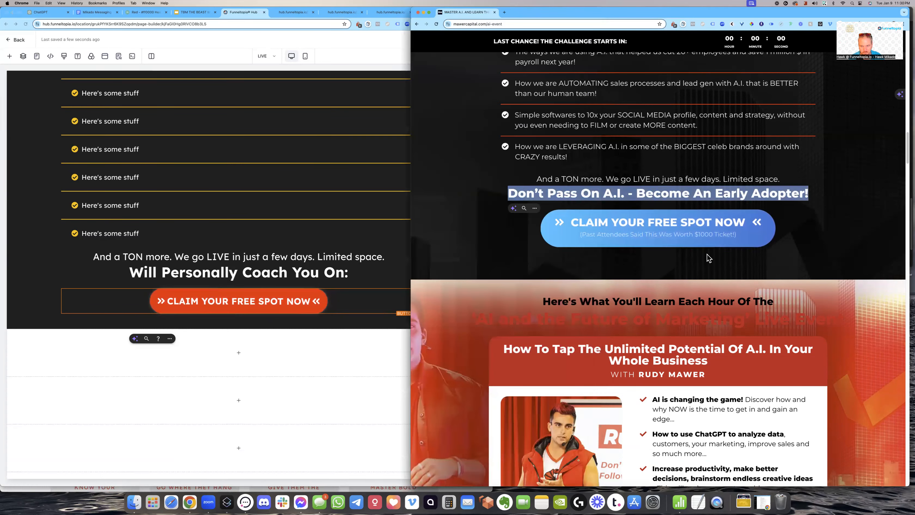
click(371, 340)
click(525, 394)
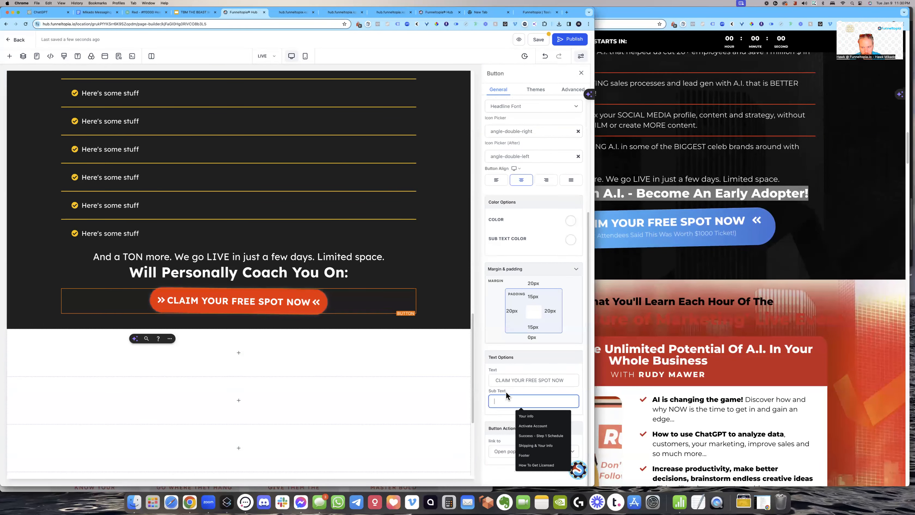
text(Ticket IS Valued At Over $999!)
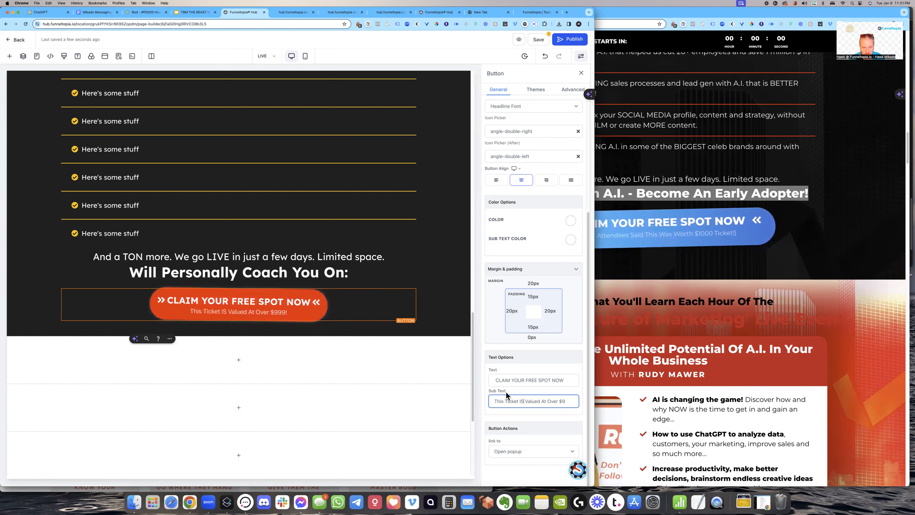
key(BackSpace)
text(s)
- Change the ticket price in the button's sub text to $2997
mouse_move(559, 402)
mouse_down()
mouse_move(570, 414)
mouse_move(561, 400)
mouse_up()
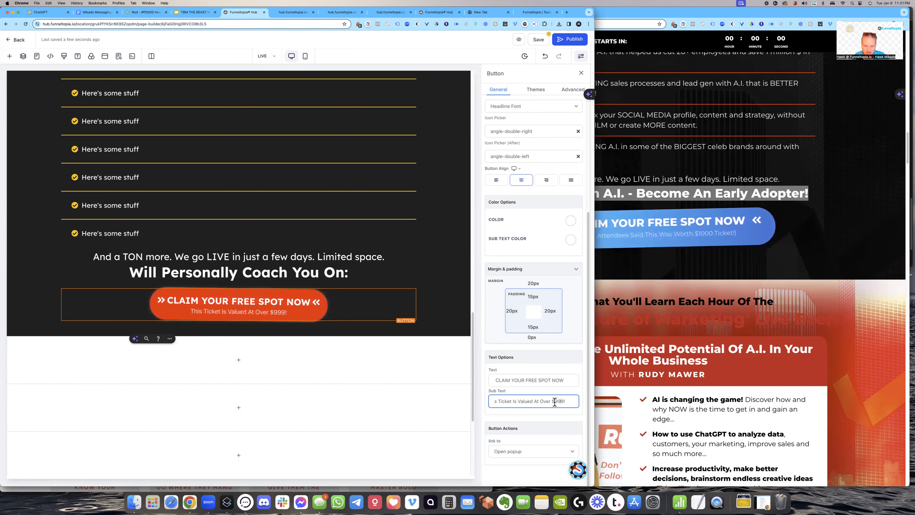
drag(555, 402, 563, 401)
click(564, 402)
text(2997)
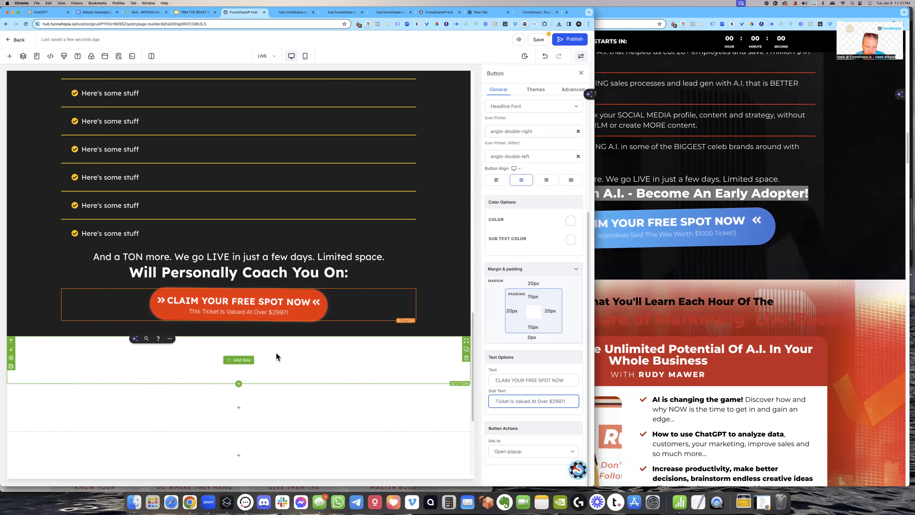
click(326, 343)
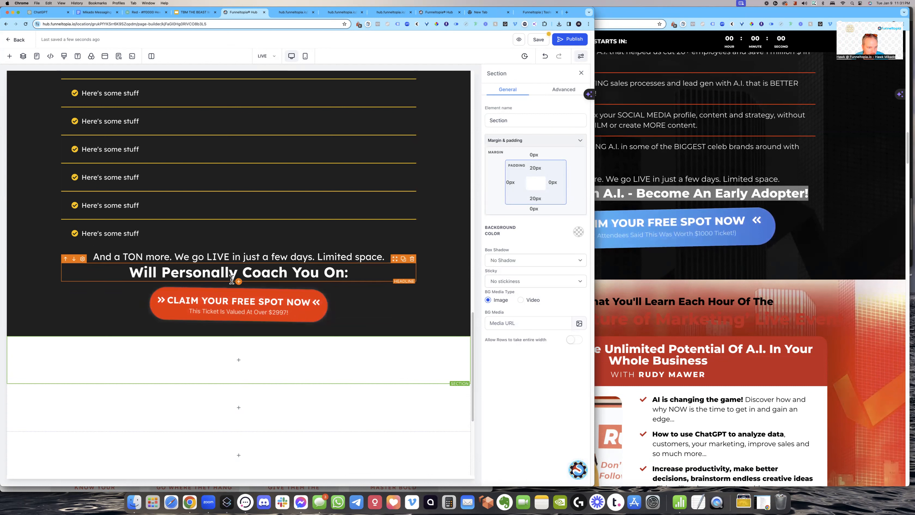
- Replace the headline above the copied button with "You'll Leave With A Clear Strategy To Scale!"
triple_click(275, 275)
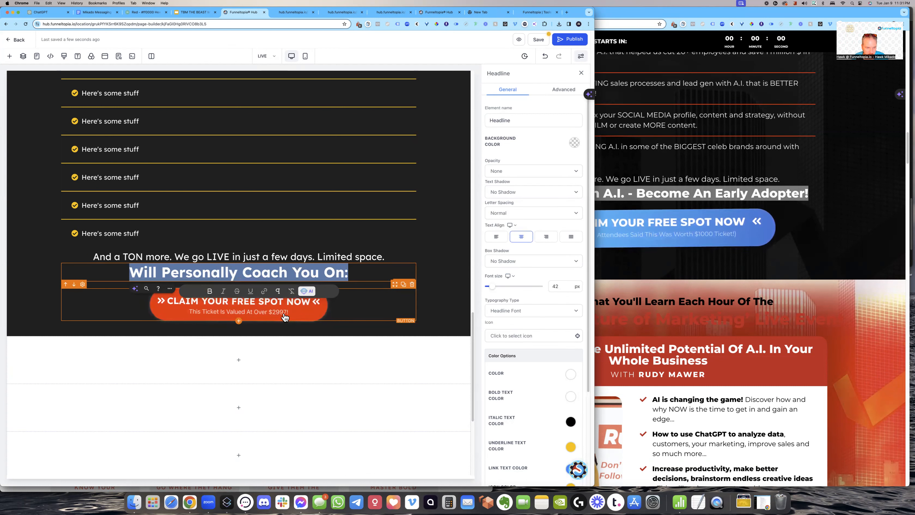
click(346, 309)
triple_click(294, 273)
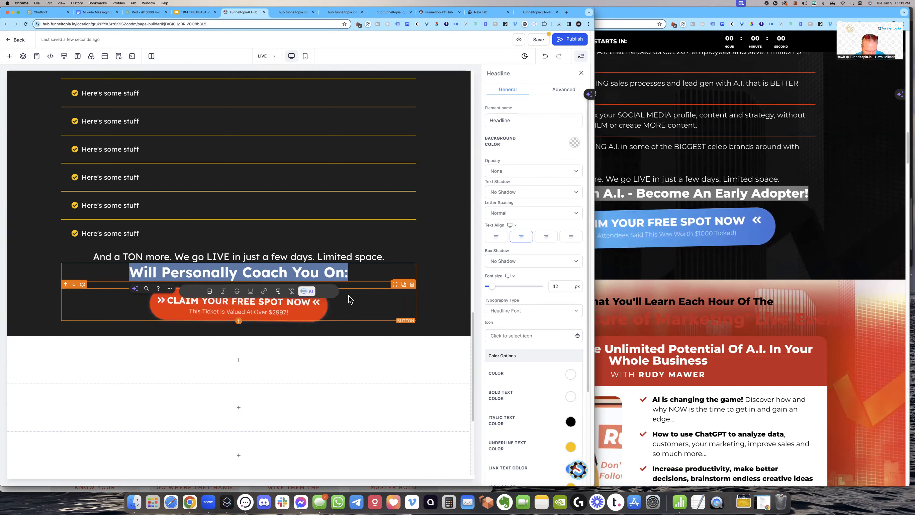
text(You)
text('d)
key(BackSpace)
text(ll Leave With A Clear)
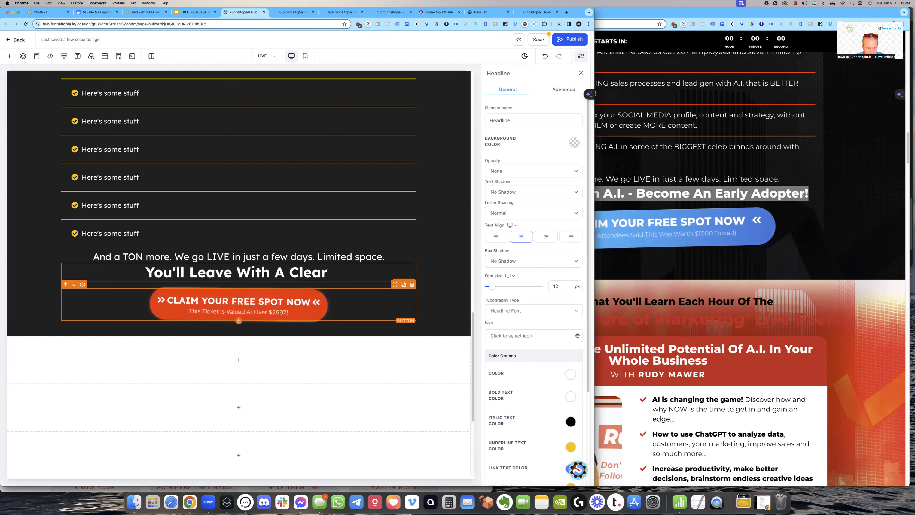
text( Plan To Scale!)
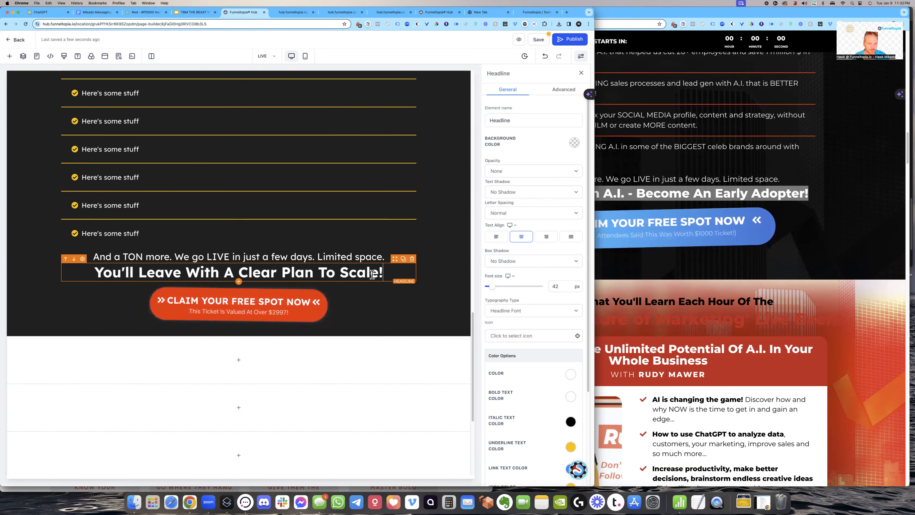
double_click(298, 273)
text(Strategy)
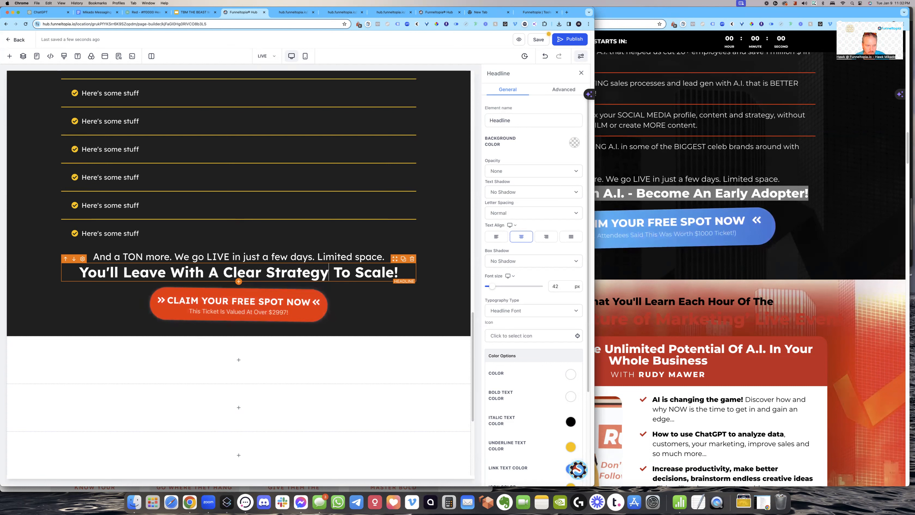
click(449, 288)
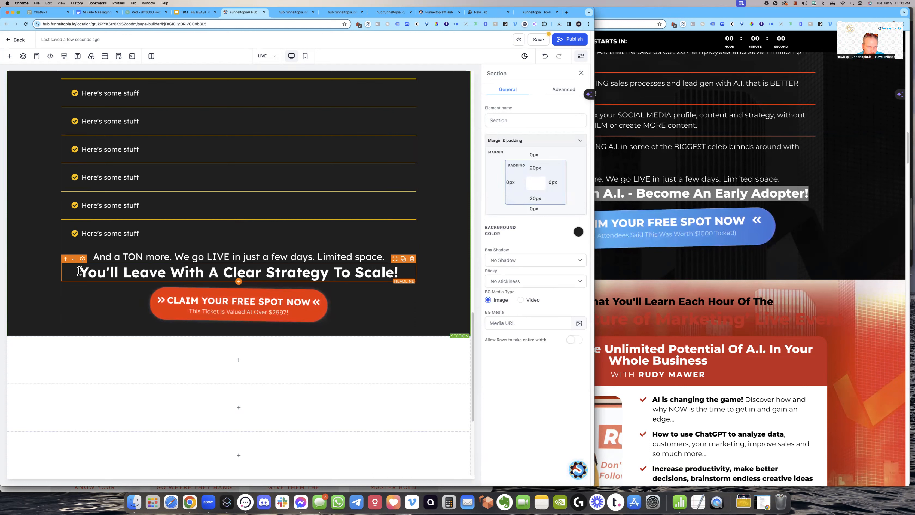
- Examine the reference page's hour-by-hour speaker cards and "Our Mission" section as the model for the next section
scroll(382, 264, down, 1)
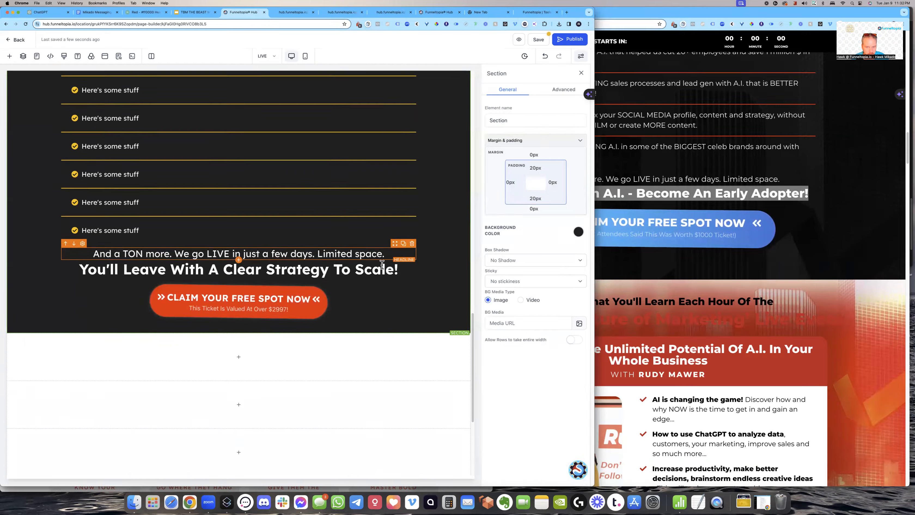
scroll(382, 264, down, 2)
click(689, 183)
scroll(504, 253, down, 5)
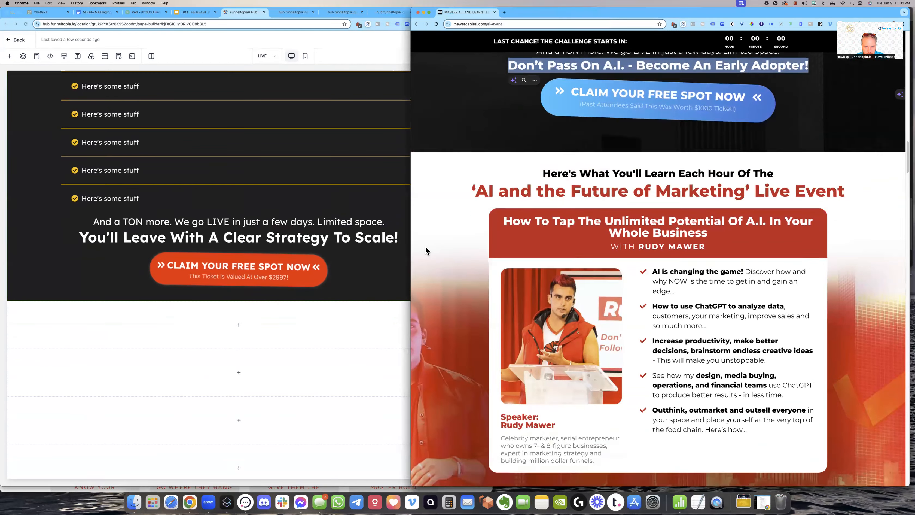
scroll(432, 243, down, 4)
scroll(438, 244, up, 4)
scroll(439, 244, down, 2)
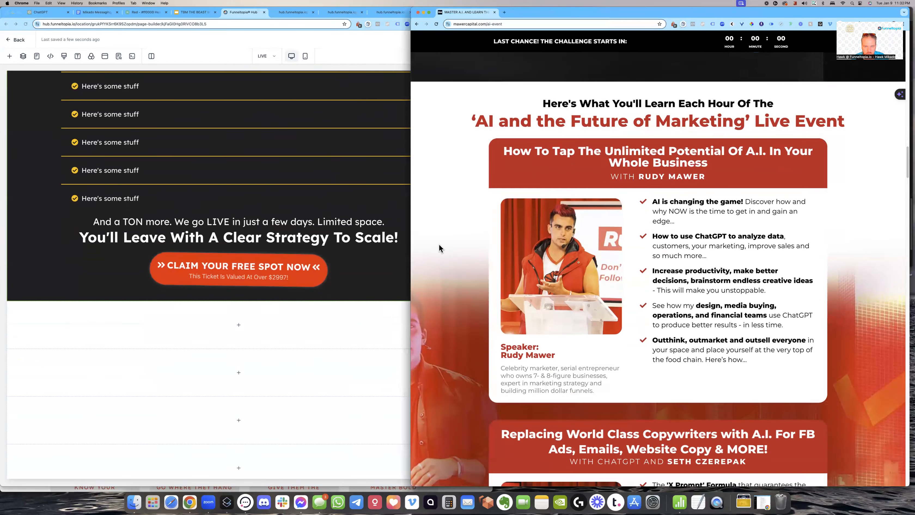
scroll(439, 244, down, 10)
scroll(439, 246, up, 4)
scroll(439, 247, down, 4)
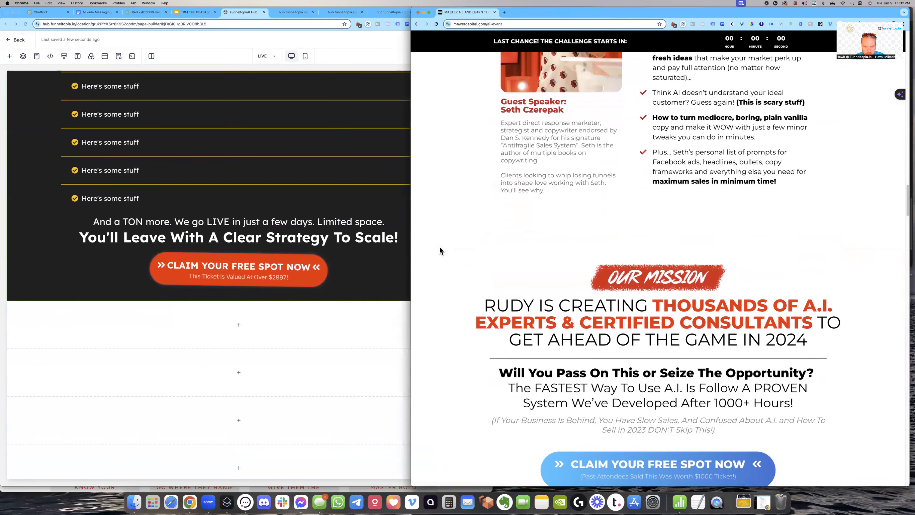
scroll(441, 245, down, 5)
scroll(443, 244, up, 5)
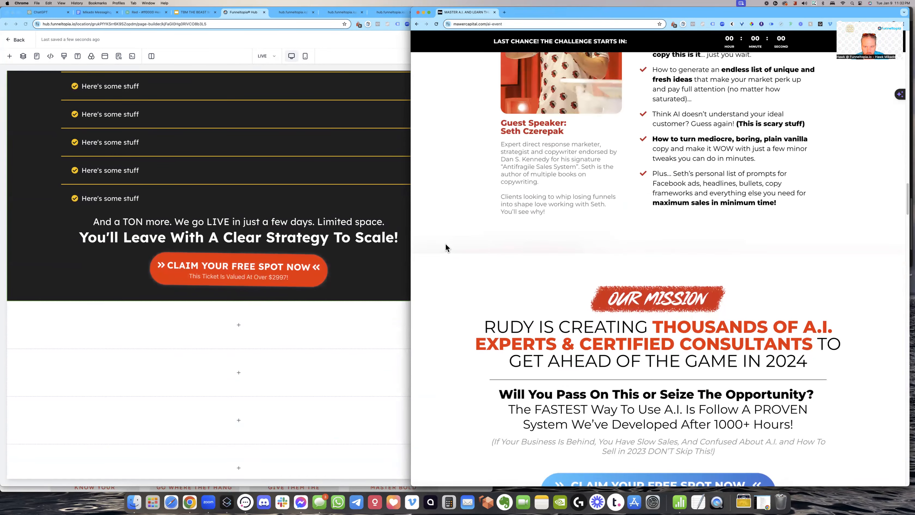
scroll(445, 245, up, 18)
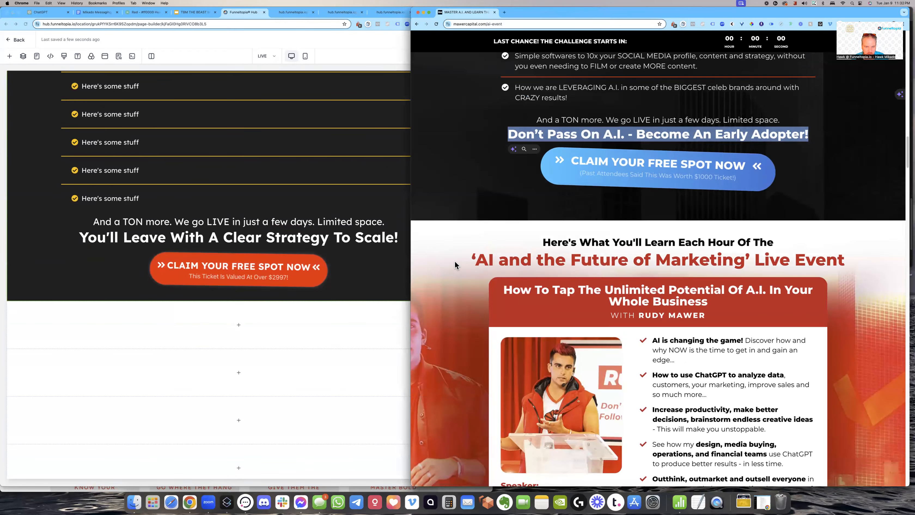
scroll(447, 265, down, 10)
scroll(444, 273, down, 3)
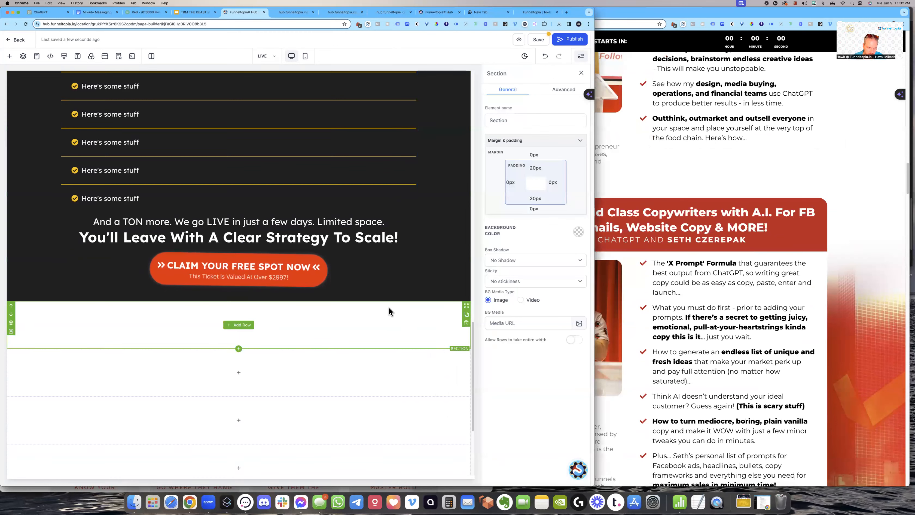
click(768, 220)
scroll(618, 225, up, 10)
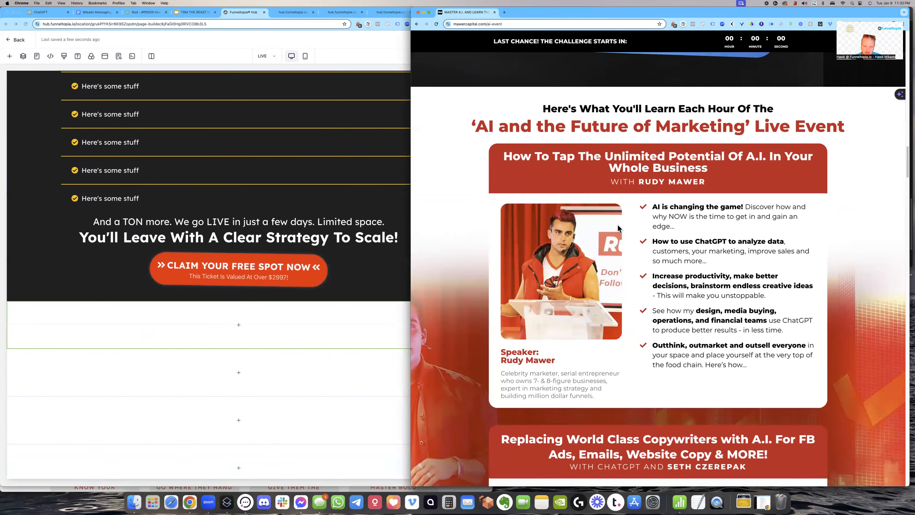
scroll(631, 218, down, 6)
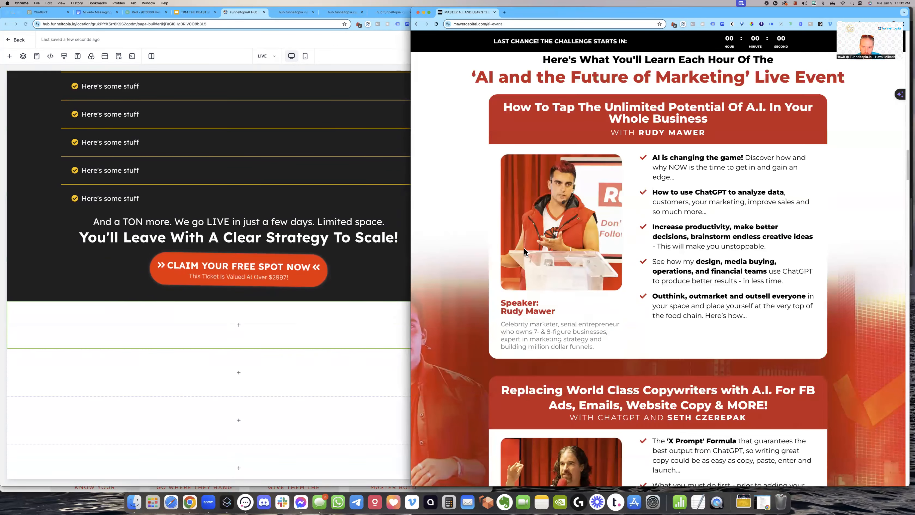
- Add two one-column rows to the empty section below the dark workshop section, following the reference page's hour-by-hour speaker layout
scroll(552, 120, up, 4)
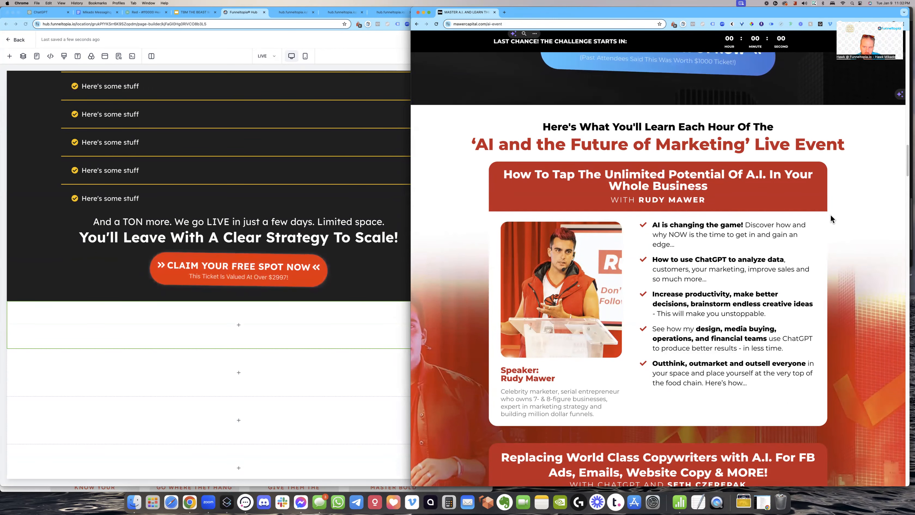
scroll(624, 220, down, 1)
scroll(625, 221, down, 3)
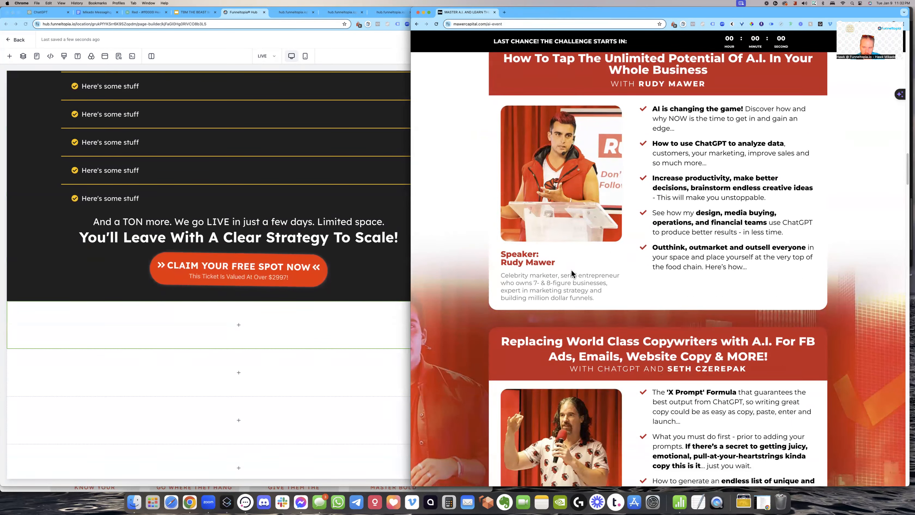
scroll(558, 190, down, 5)
scroll(630, 268, down, 3)
scroll(630, 268, down, 5)
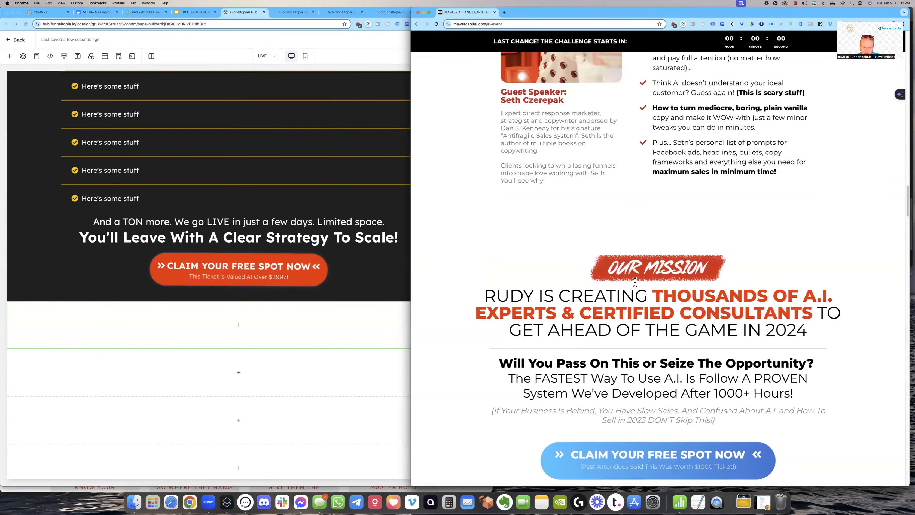
click(238, 325)
click(238, 326)
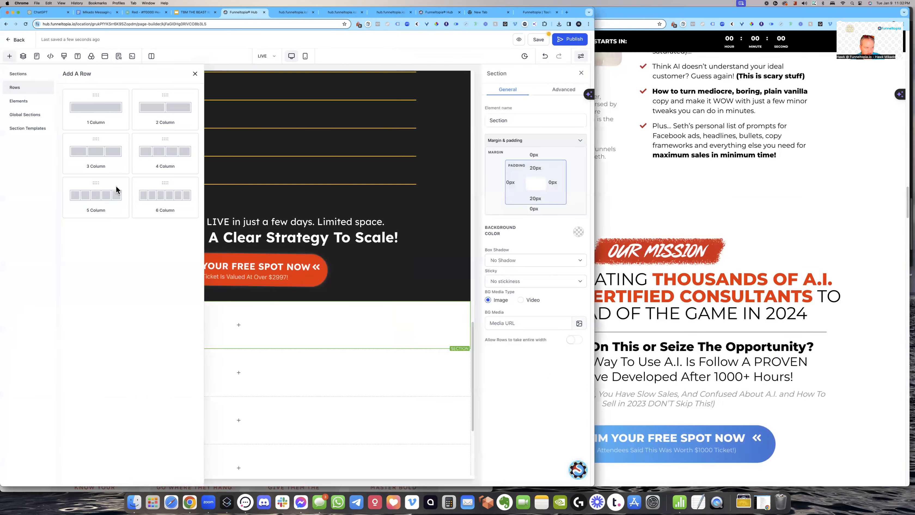
drag(96, 102, 252, 345)
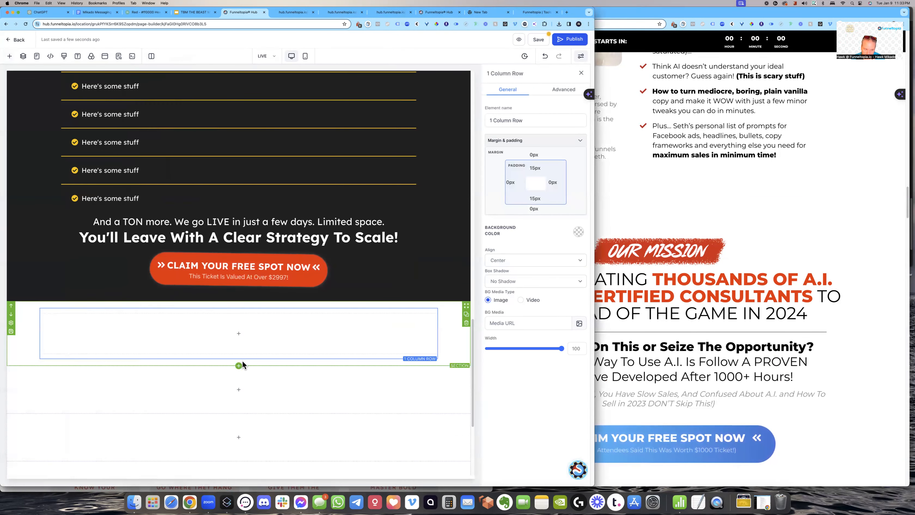
click(239, 359)
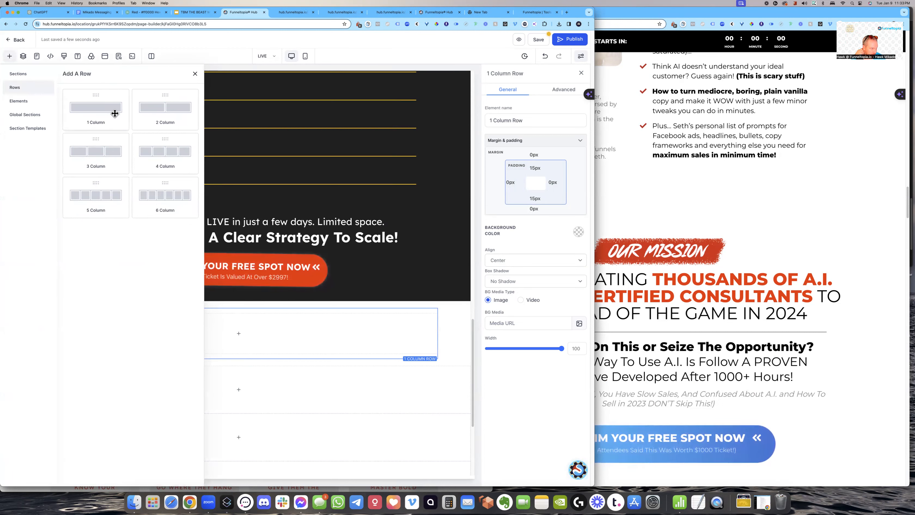
drag(114, 113, 357, 359)
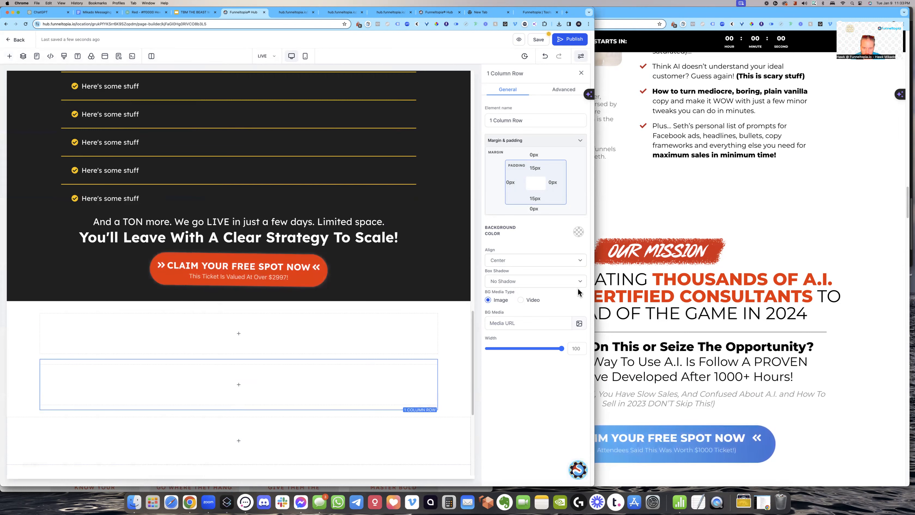
- Set the second one-column row's top margin to 40px
click(529, 154)
scroll(706, 238, up, 10)
scroll(700, 235, up, 1)
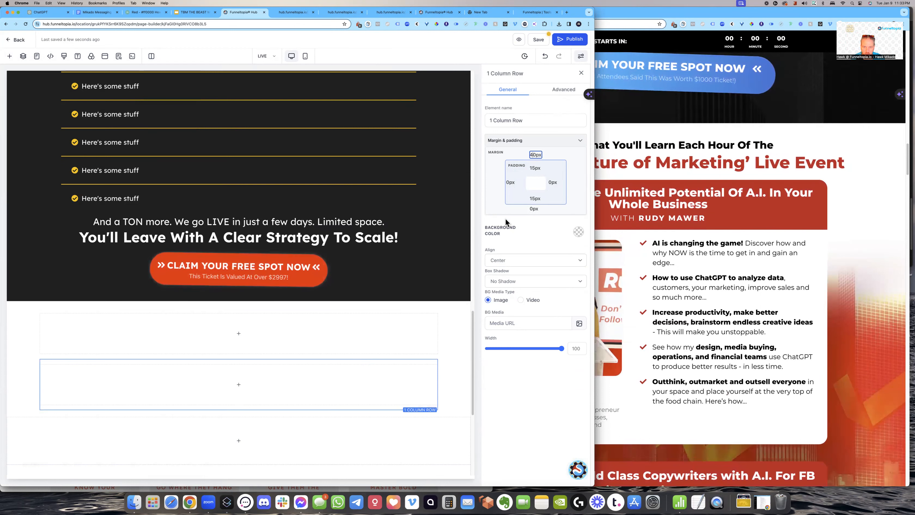
click(382, 365)
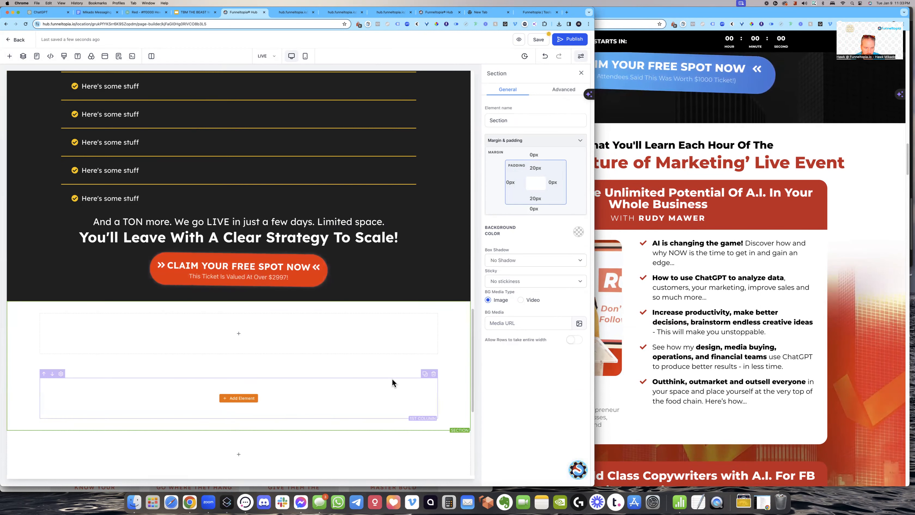
mouse_move(421, 374)
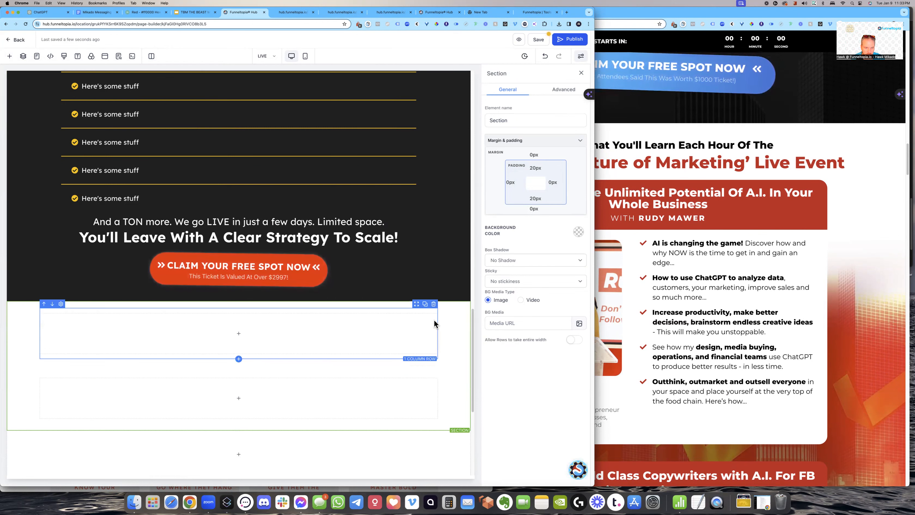
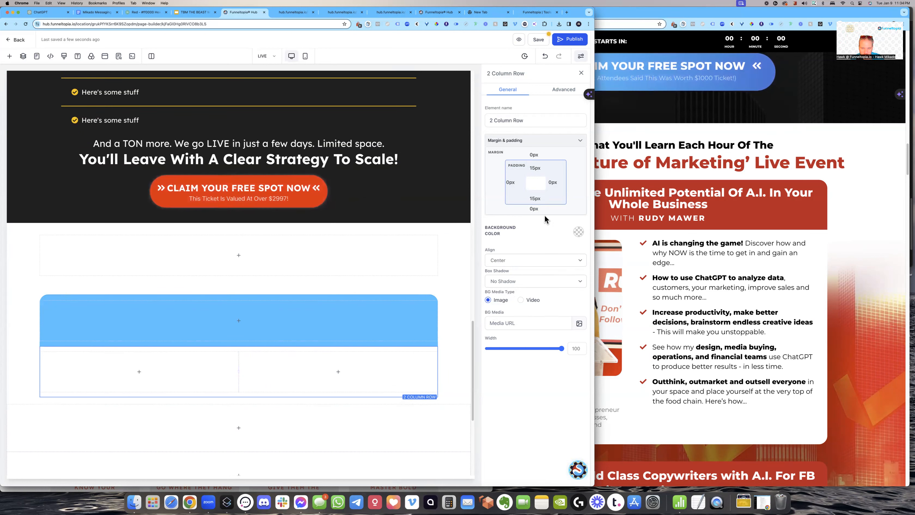
- Give the two-column row a white background and the whole speaker section a light grey background
click(579, 233)
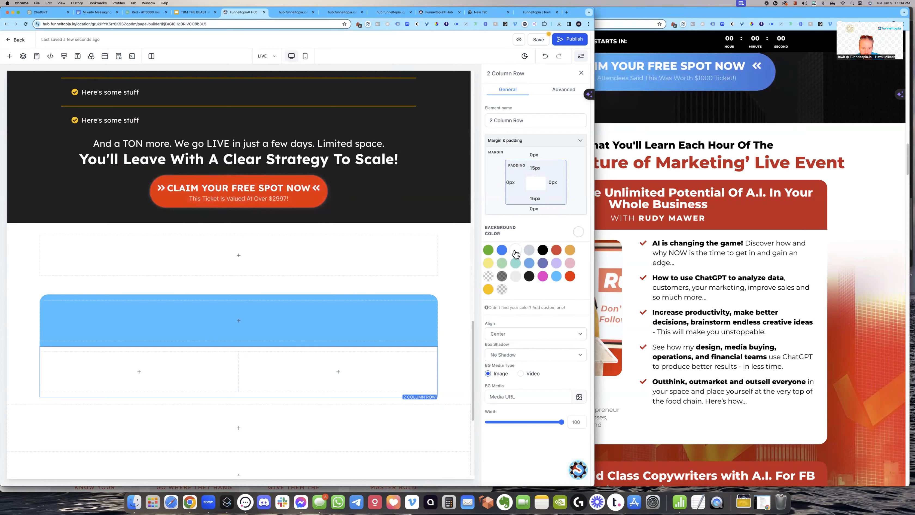
click(457, 294)
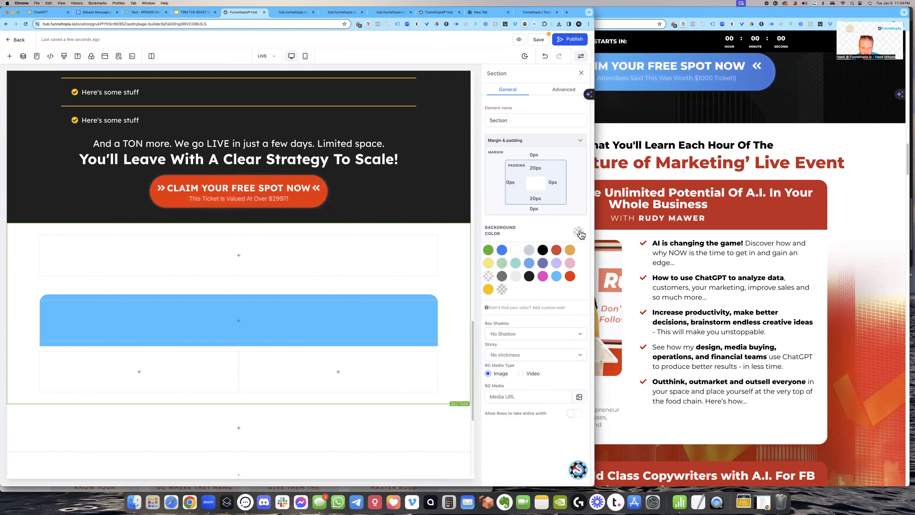
click(515, 276)
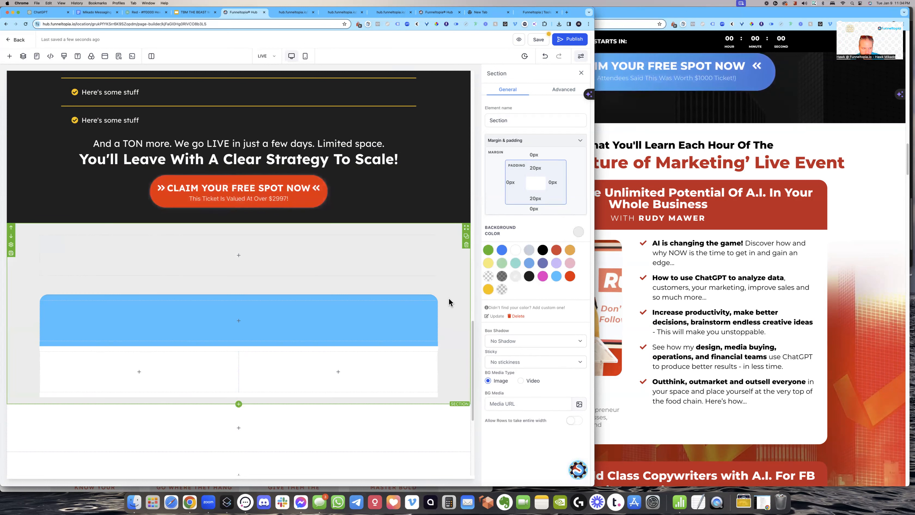
scroll(629, 309, down, 2)
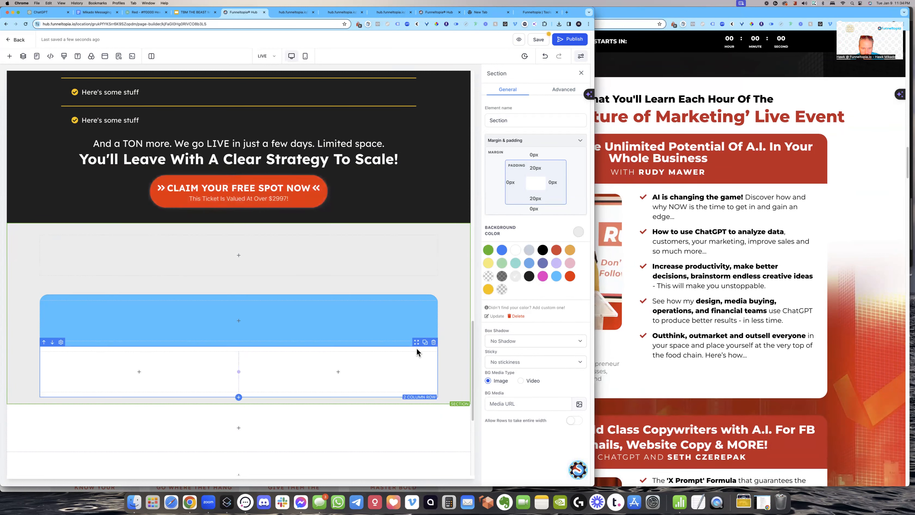
- Give the white two-column row a Bottom Border with a transparent border colour
click(417, 349)
click(563, 92)
click(530, 137)
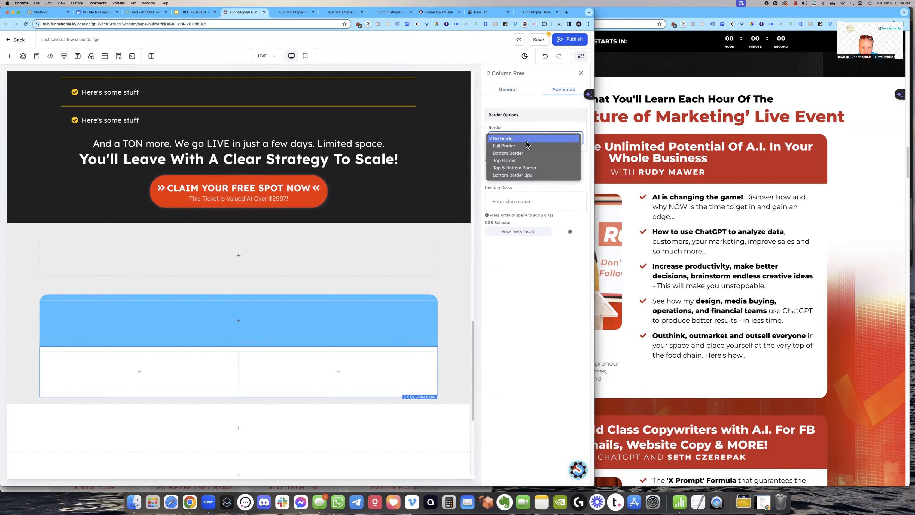
click(516, 156)
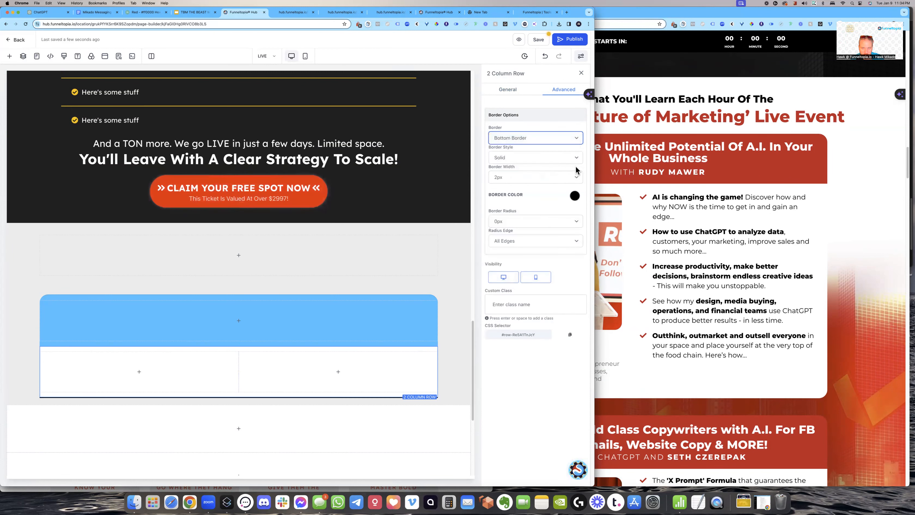
click(505, 251)
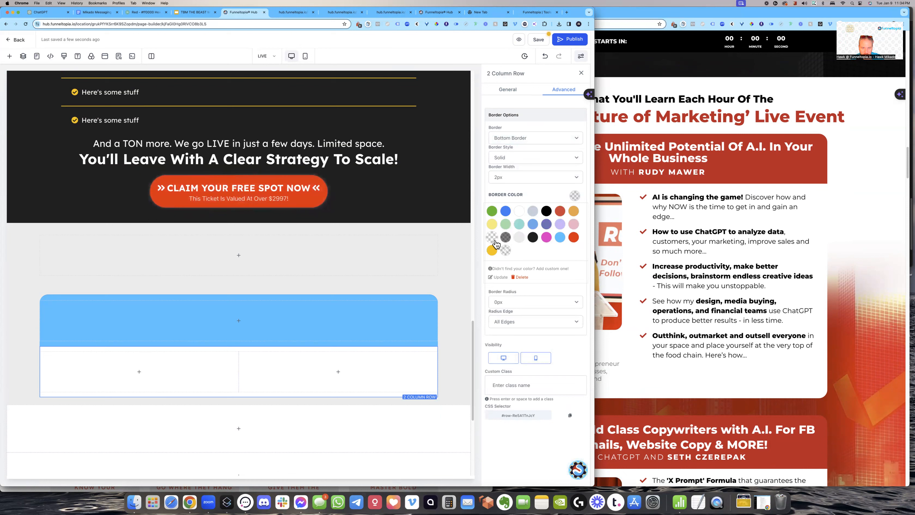
- Round the two-column row with a 25px border radius applied to Bottom Only Edges
click(515, 295)
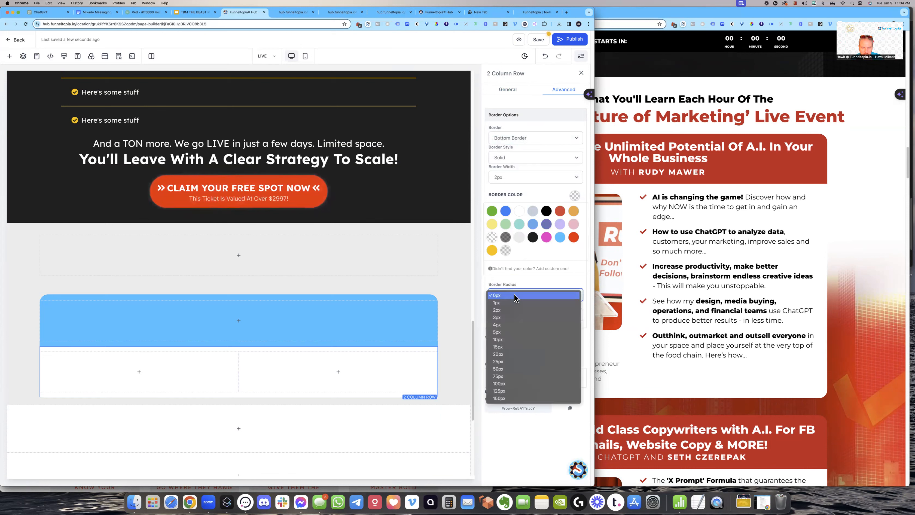
click(515, 360)
click(515, 315)
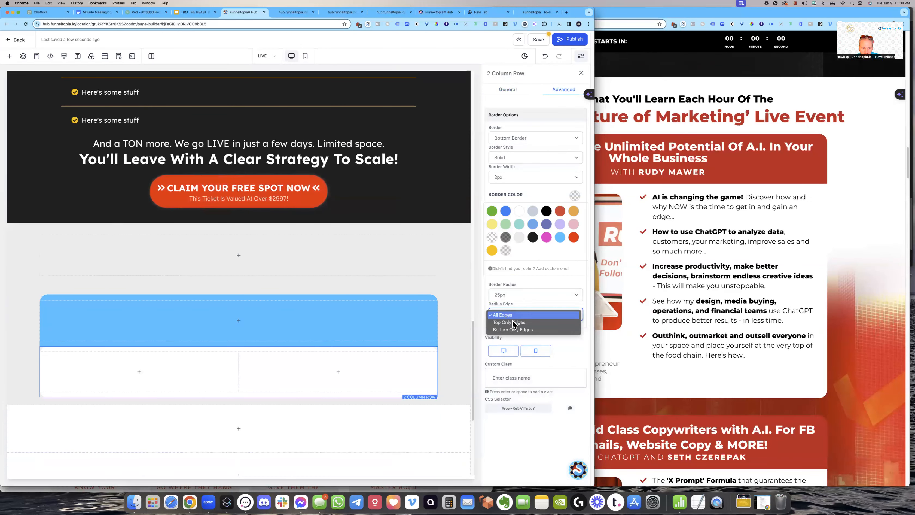
click(512, 332)
click(455, 373)
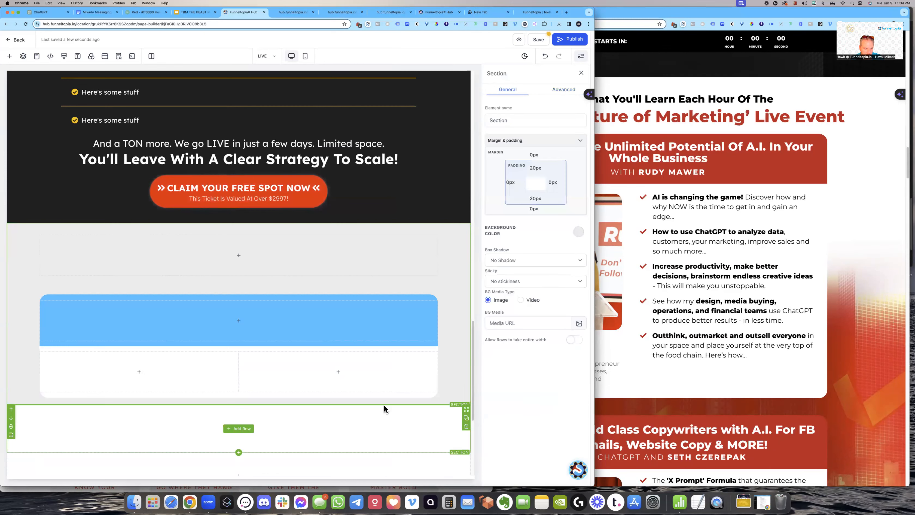
- Narrow the first column of the white two-column row to match the reference card's photo and bullet proportions
click(868, 274)
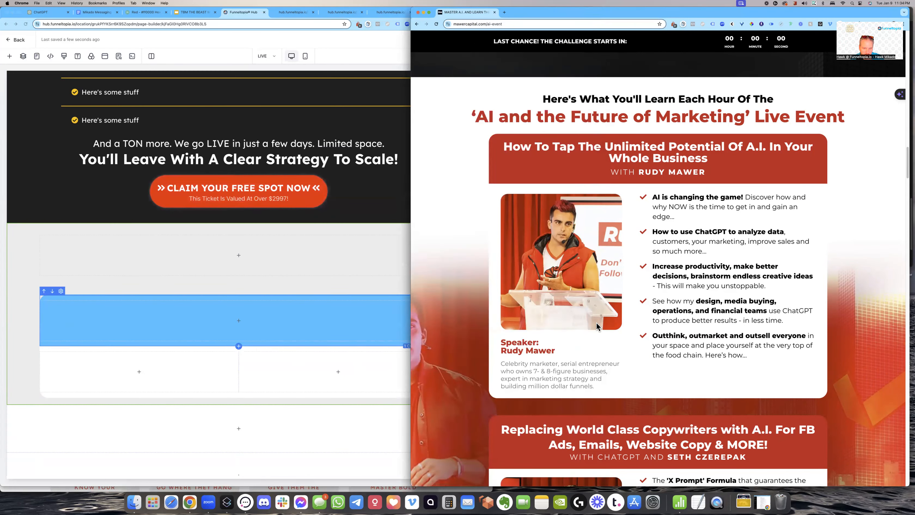
click(239, 361)
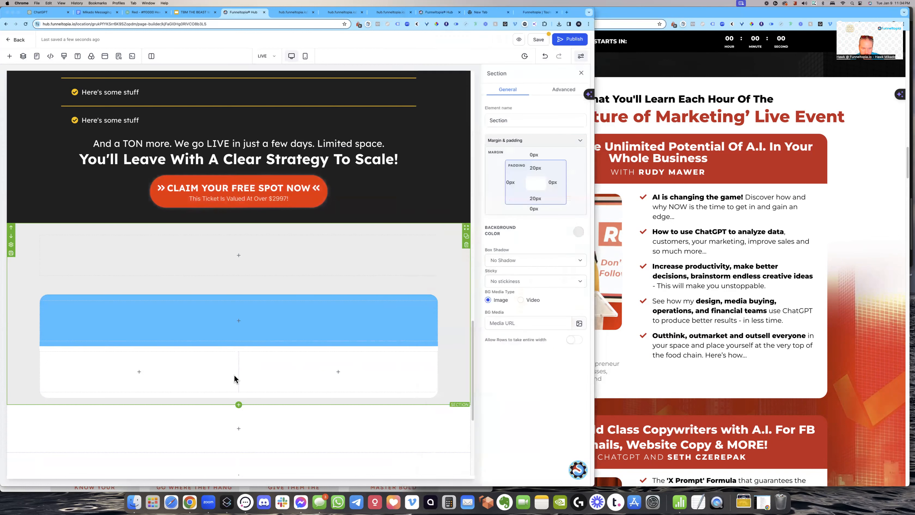
drag(239, 372, 181, 371)
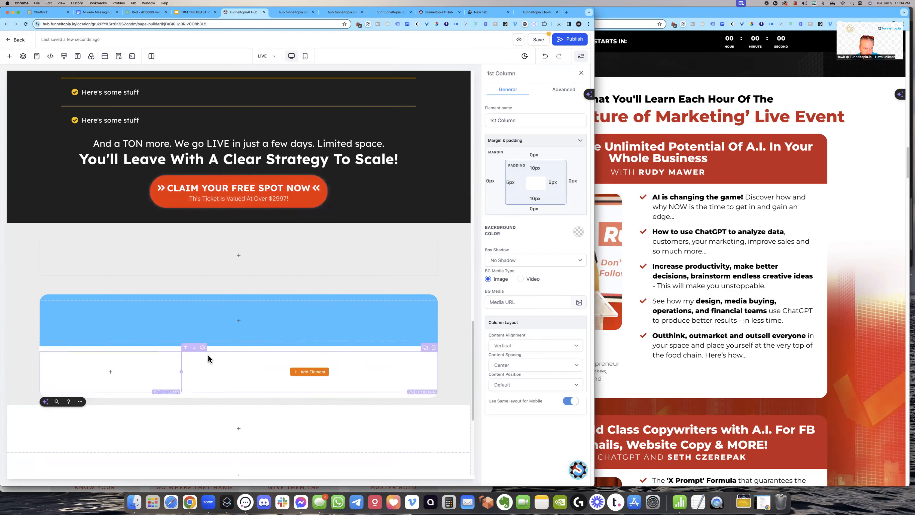
drag(185, 372, 199, 374)
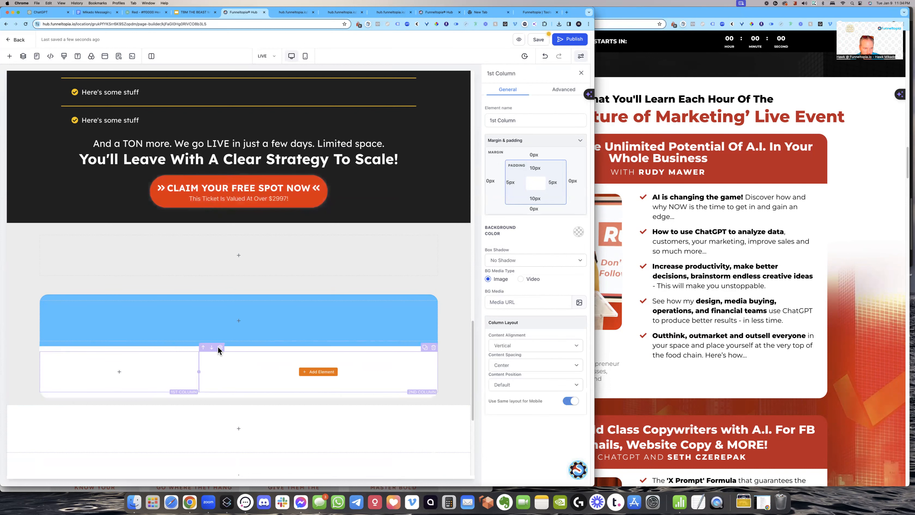
- Try duplicating the blue header row and the white two-column row, and delete the extra copies
click(231, 344)
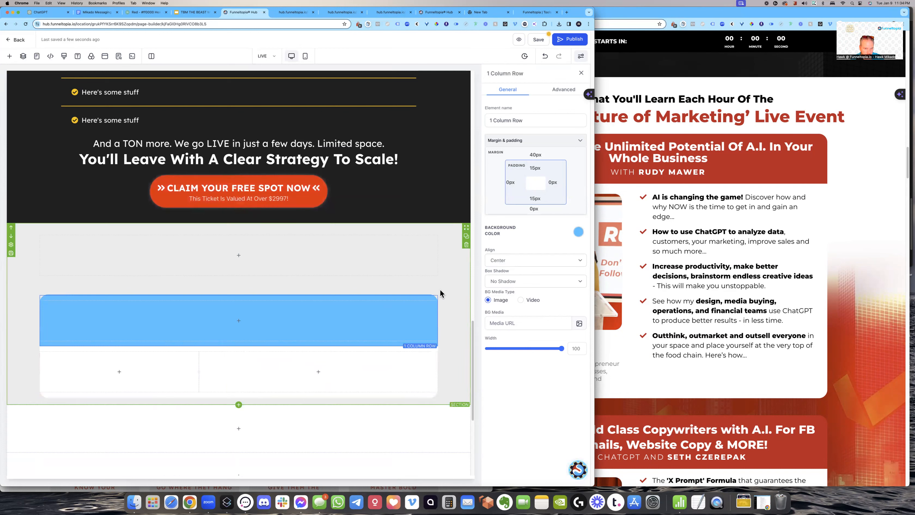
click(426, 298)
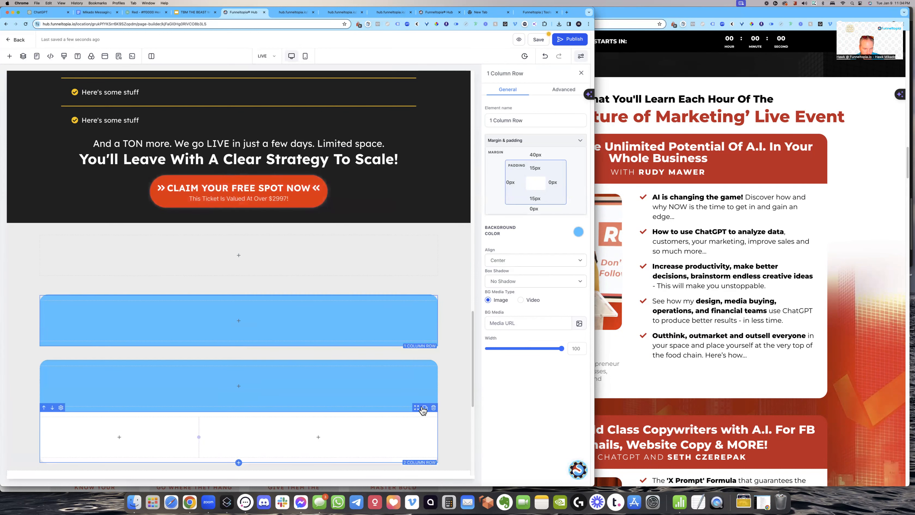
click(425, 407)
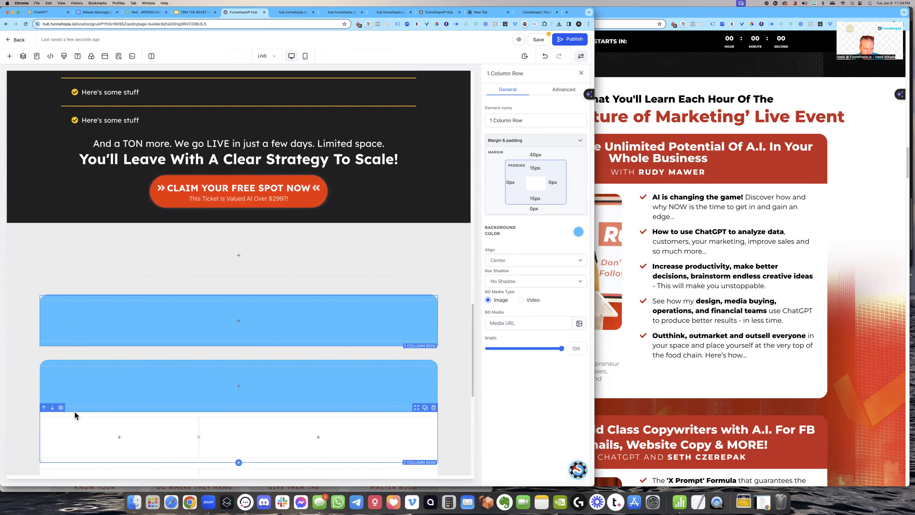
scroll(414, 418, down, 2)
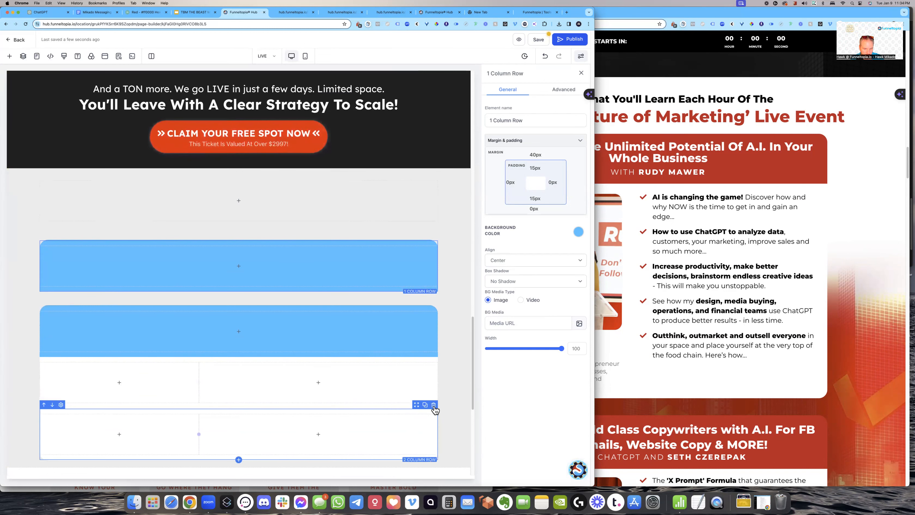
click(433, 304)
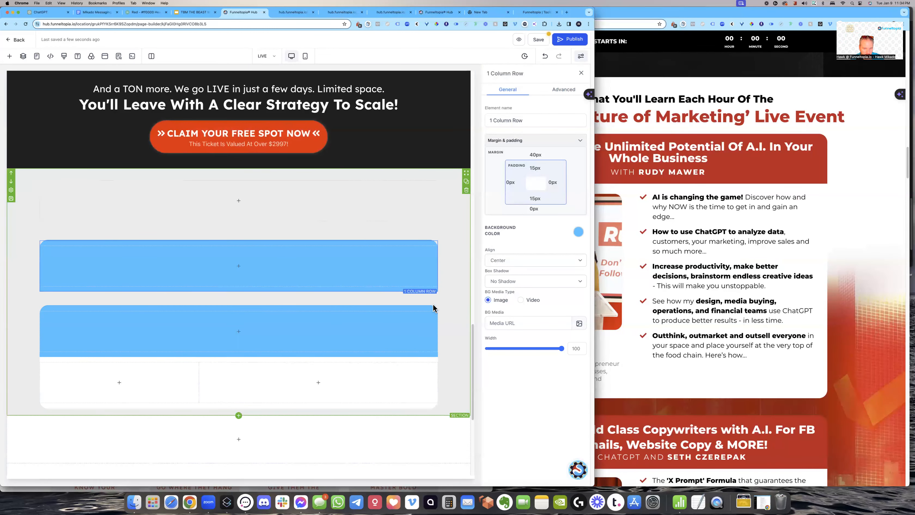
click(434, 302)
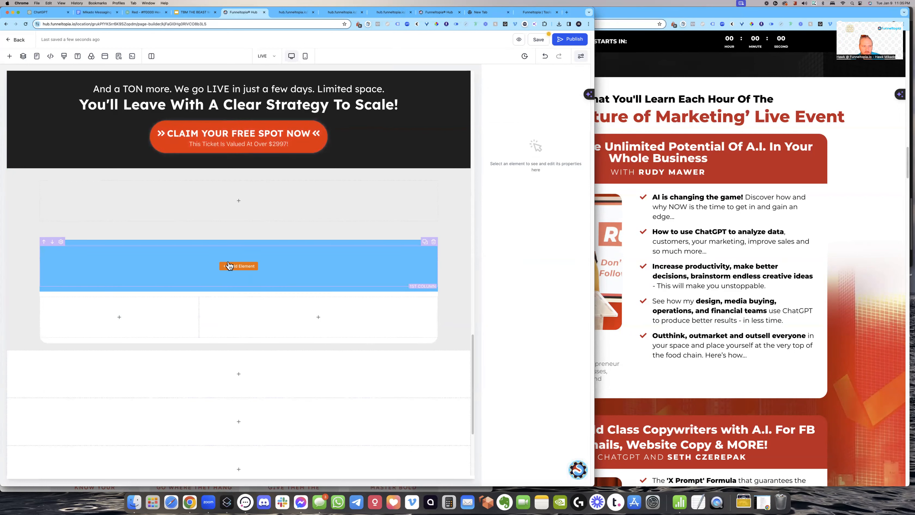
- Duplicate the headline "You'll Leave With A Clear Strategy To Scale!" and move the copy into the blue header row
scroll(270, 271, up, 3)
click(673, 215)
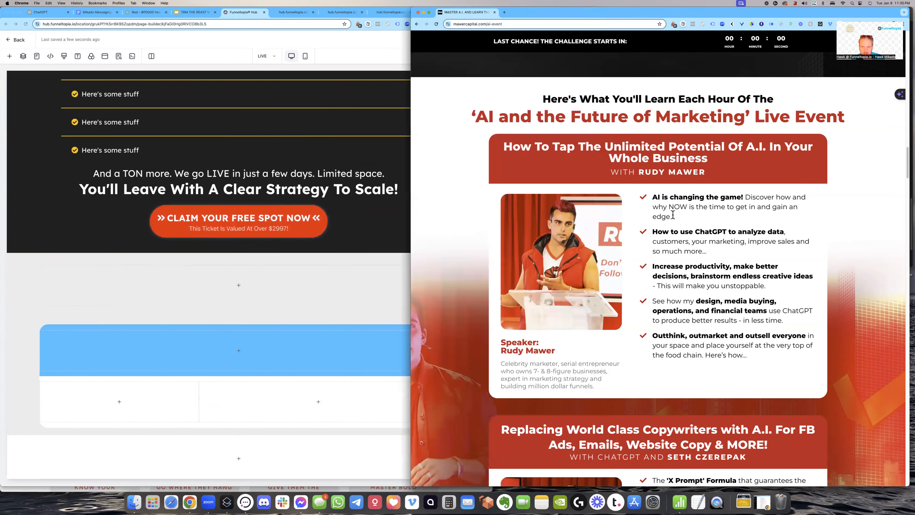
click(330, 298)
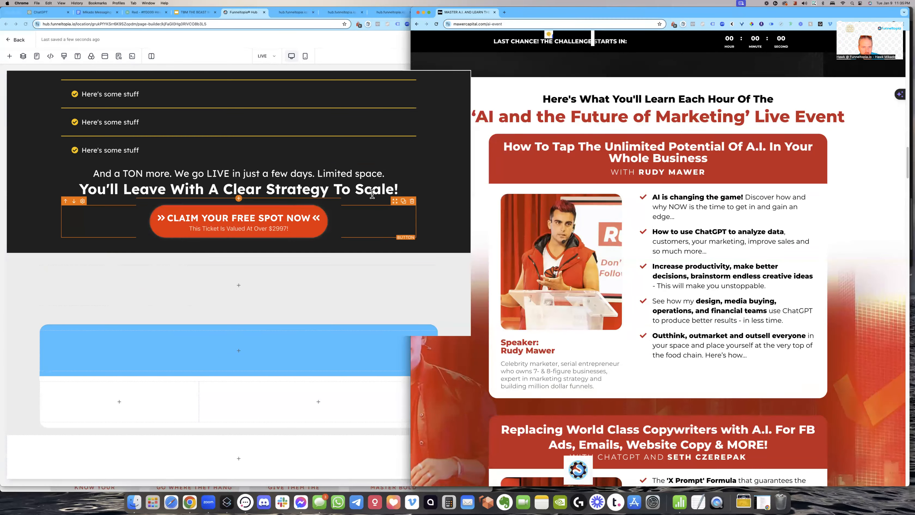
click(404, 176)
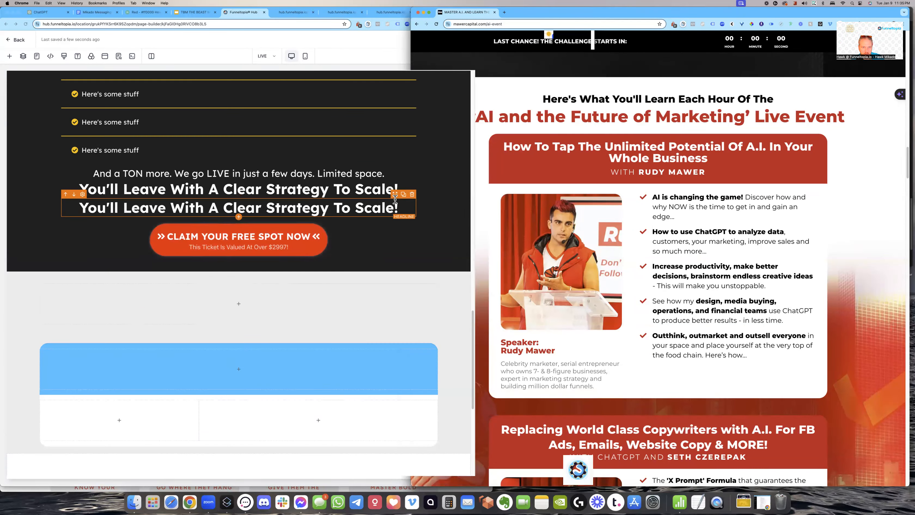
drag(375, 207, 357, 361)
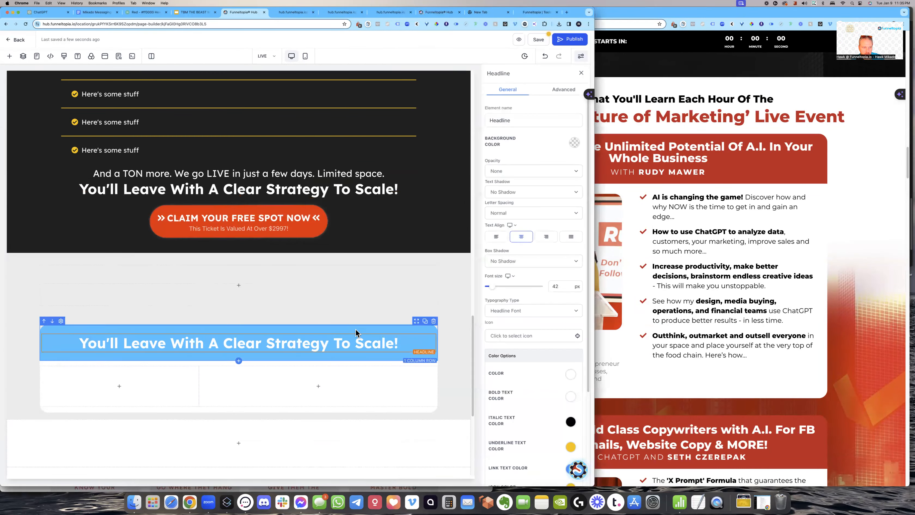
- Duplicate the "And a TON more" line, move the copy under the blue header row's headline, and set its top margin to 0px
click(403, 165)
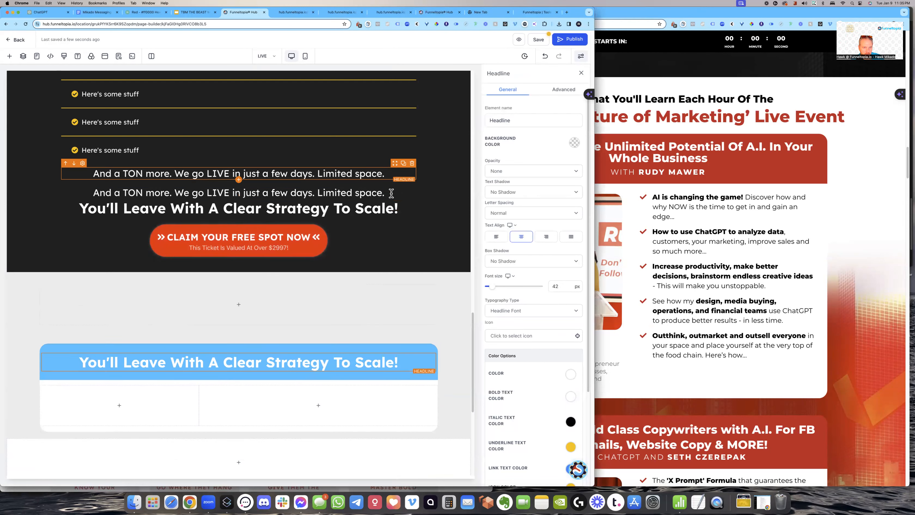
drag(396, 185, 357, 362)
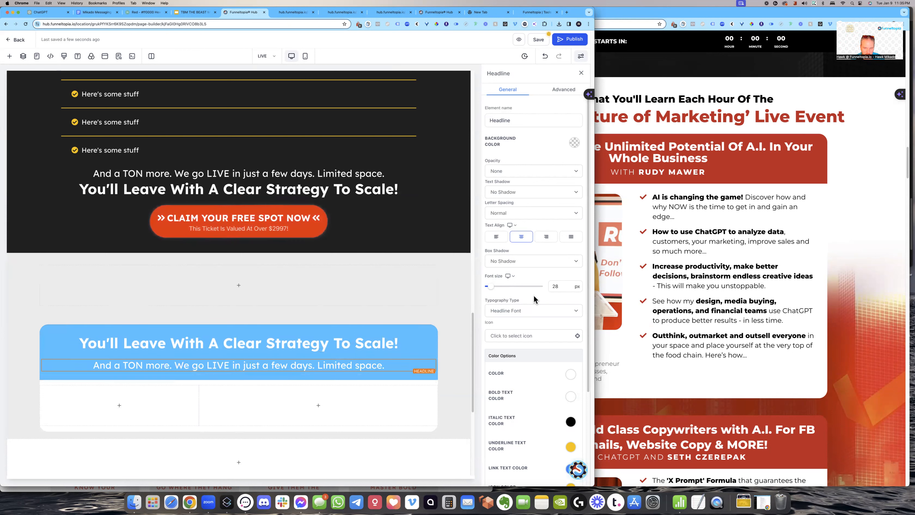
click(555, 285)
scroll(537, 331, down, 4)
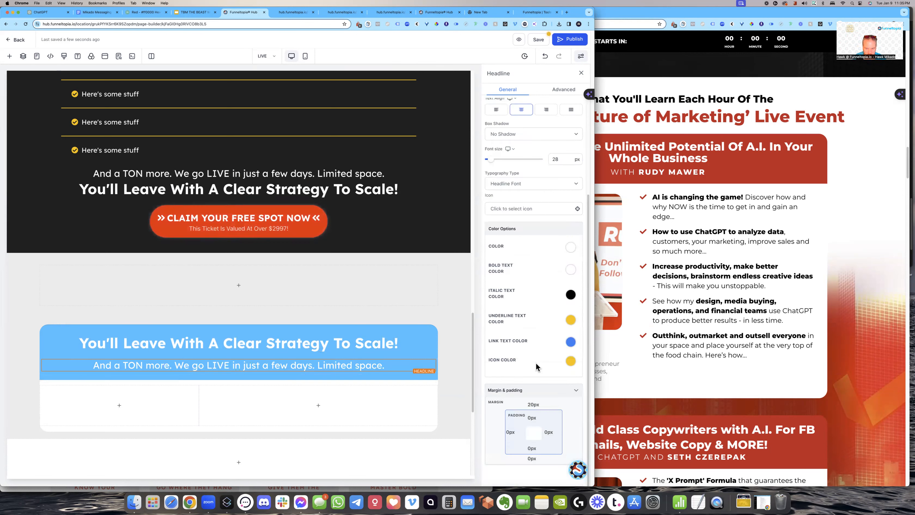
text(0)
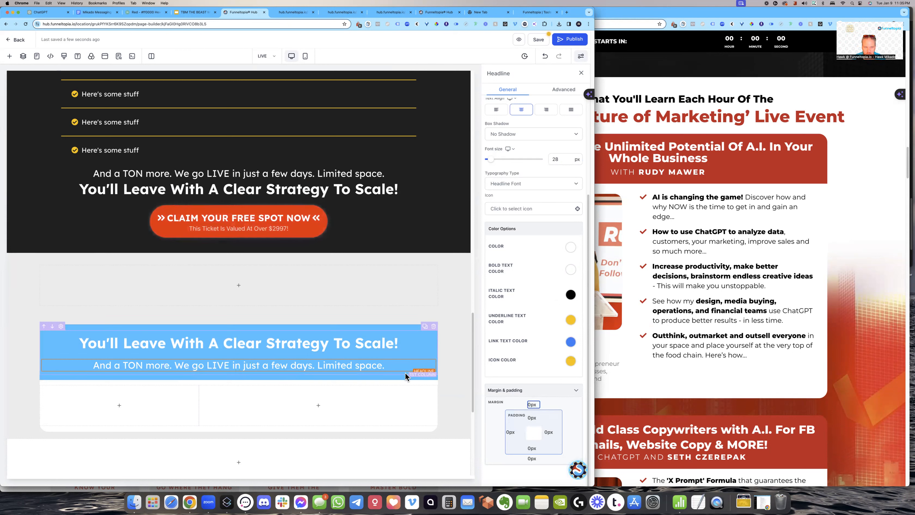
- Replace the copied line's text in the blue header row with "With" followed by the speaker's full name
click(388, 364)
click(254, 359)
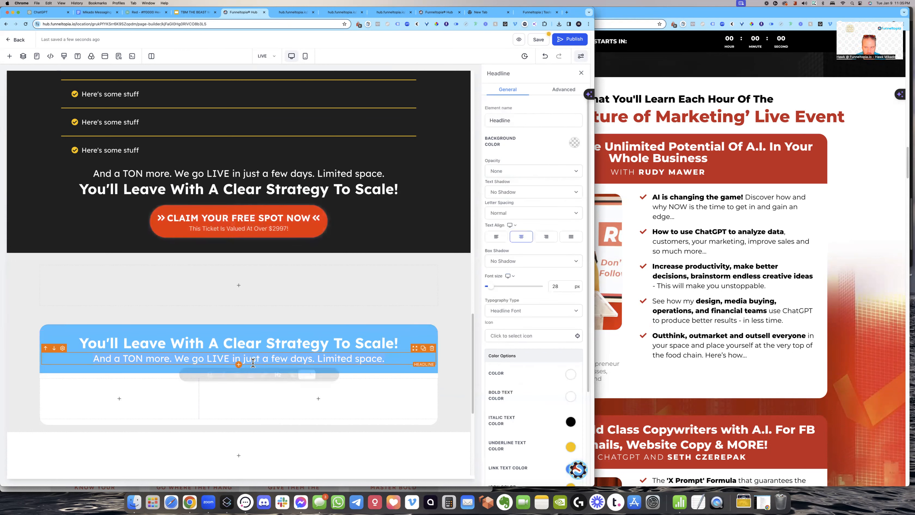
text(With)
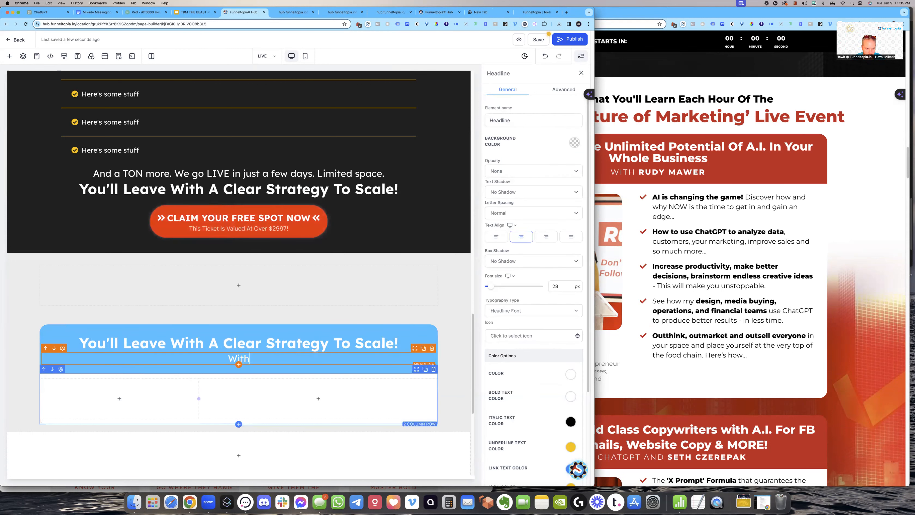
text( Hawk Mikado)
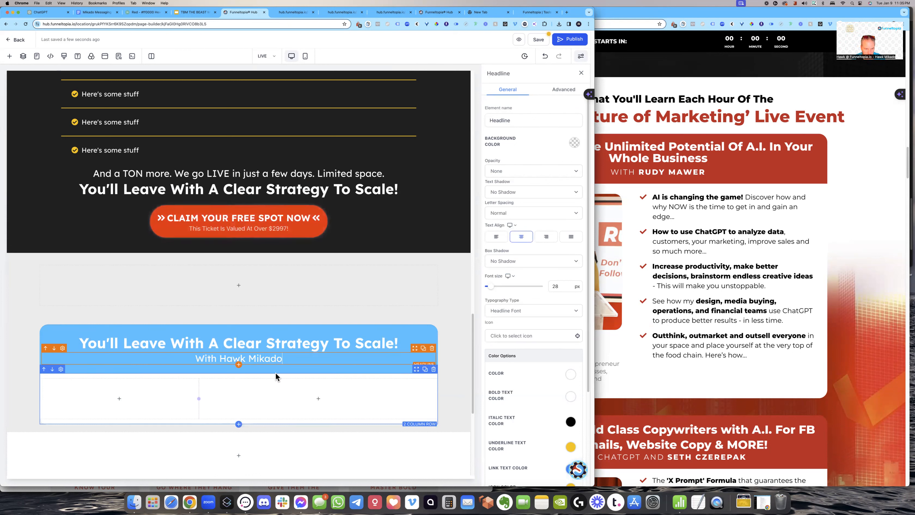
- Set the speaker line's text transform to Uppercase and make the speaker's name bold
click(564, 91)
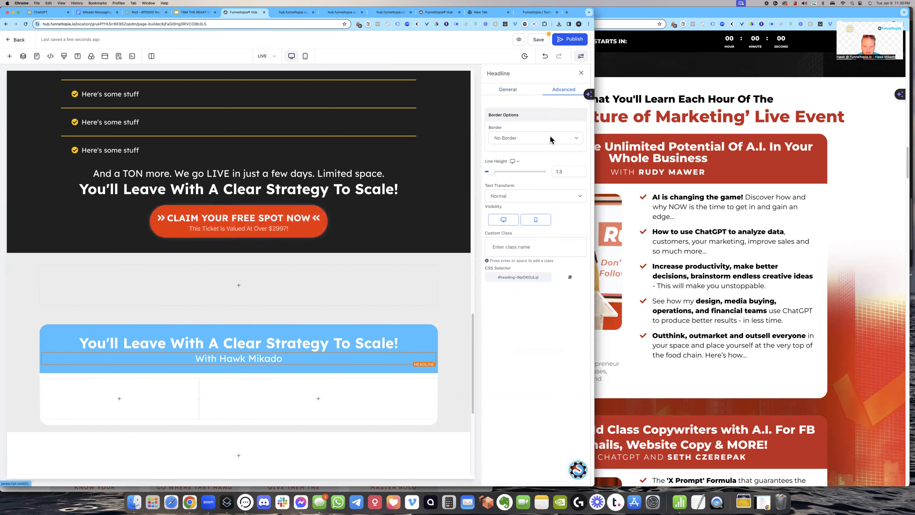
click(508, 201)
click(506, 206)
click(263, 358)
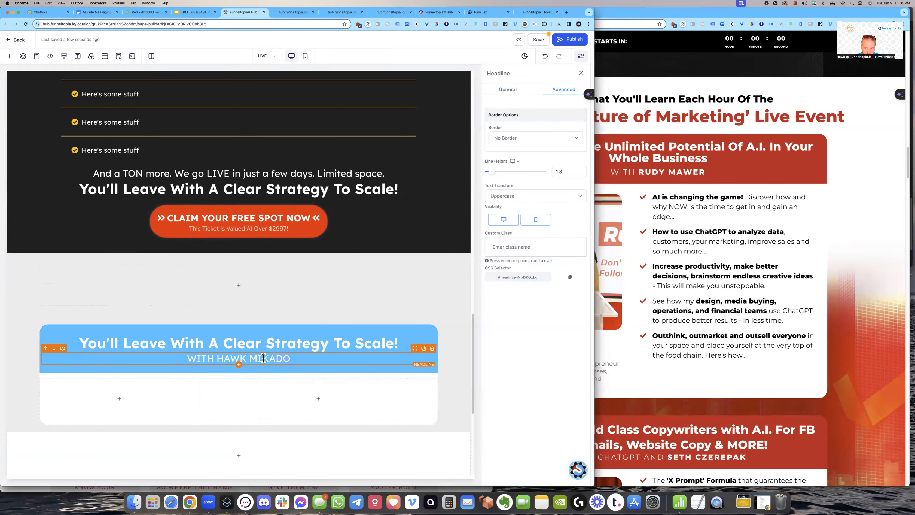
- Replace the blue header row's headline with "How To Install THE BEAST MODE", following the reference card's title style
click(230, 343)
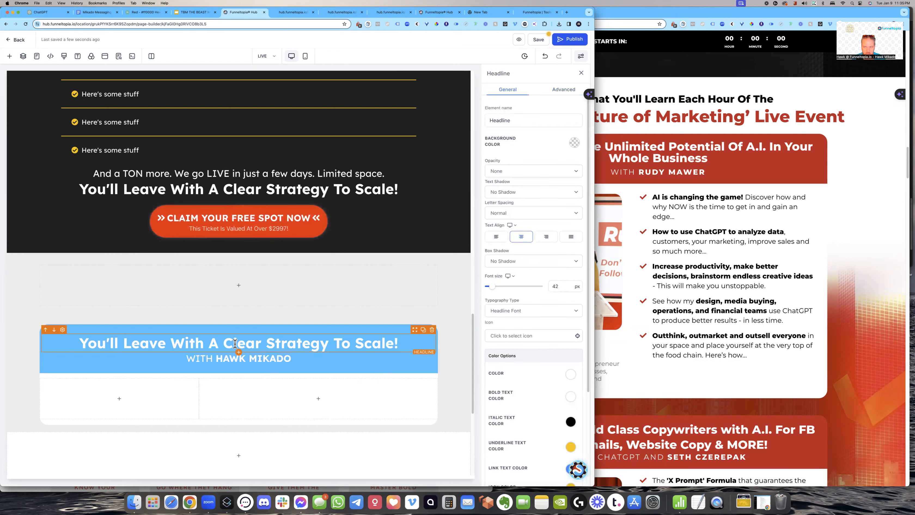
triple_click(235, 344)
click(655, 346)
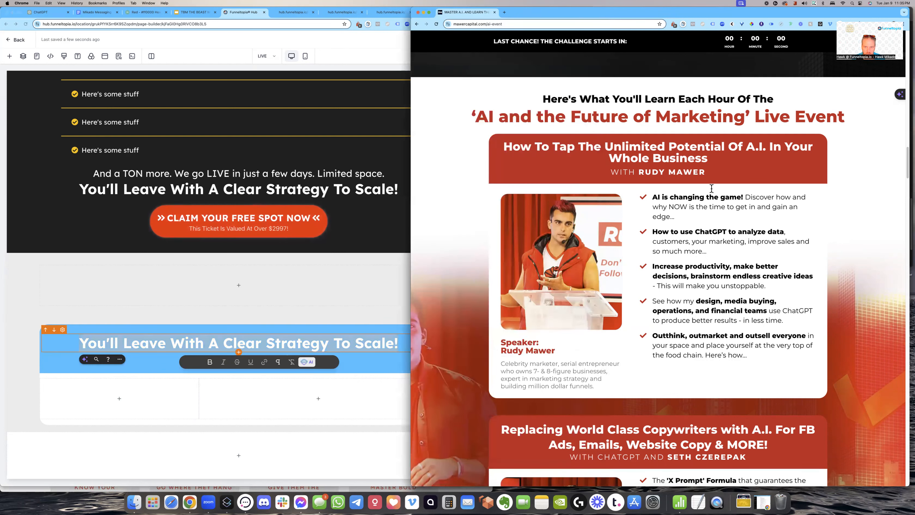
click(290, 349)
text(How To )
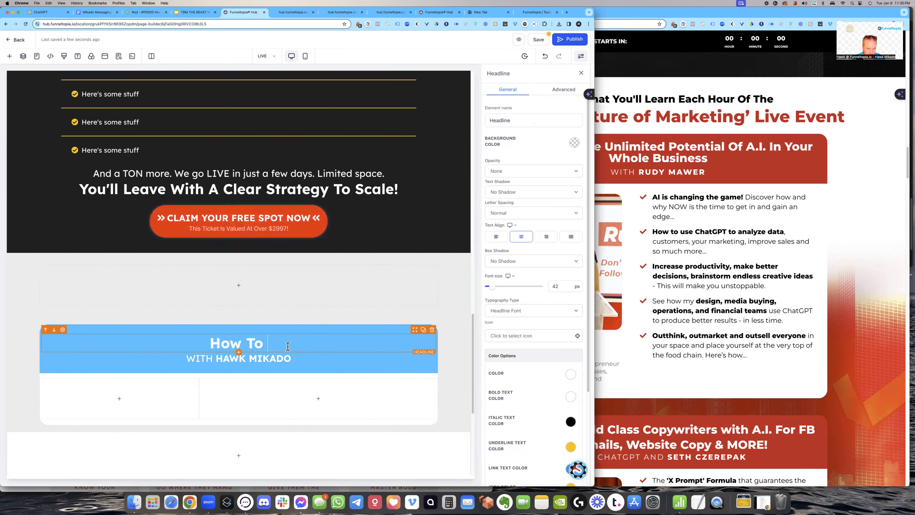
text(Install The)
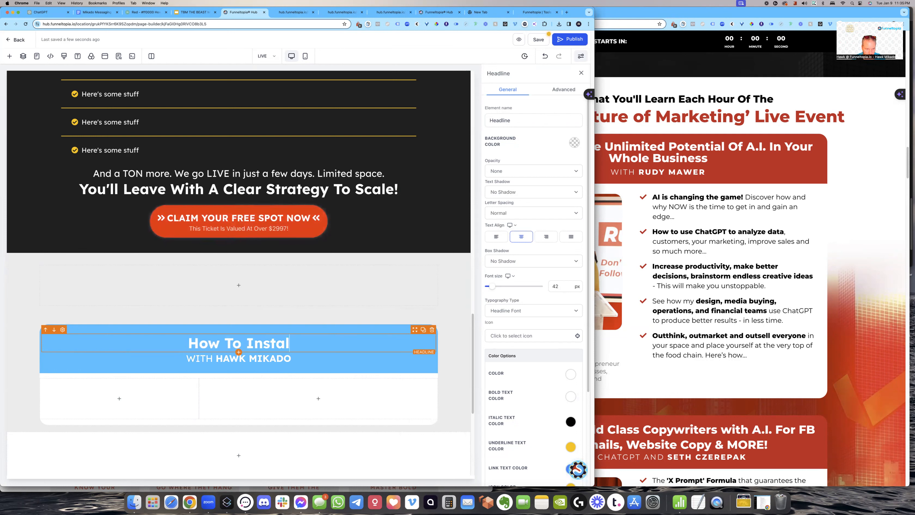
key(BackSpace)
key(BackSpace)
key(BackSpace)
text(TH)
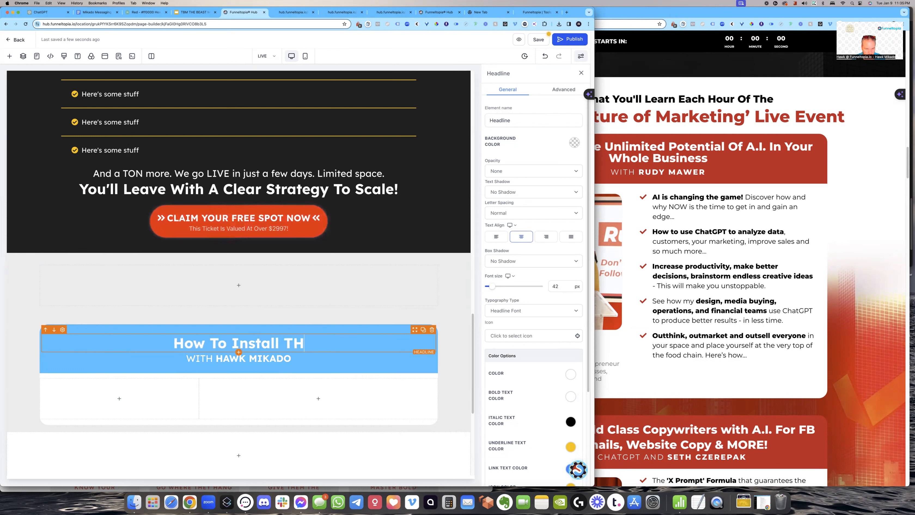
text(E BEAST MODE)
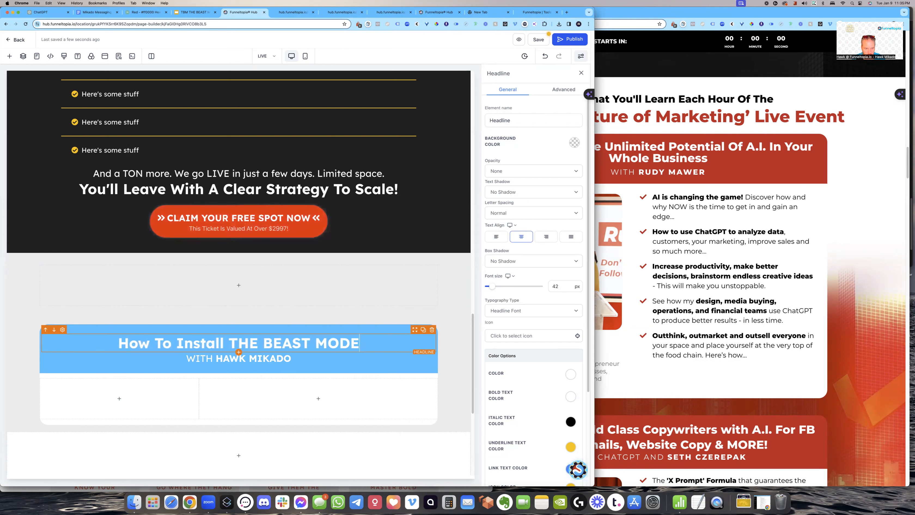
- Italicize and underline "THE BEAST MODE" in the blue header row's headline
key(alt+shift+Left)
key(alt+shift+Left)
key(alt+shift+Left)
key(alt+shift+Left)
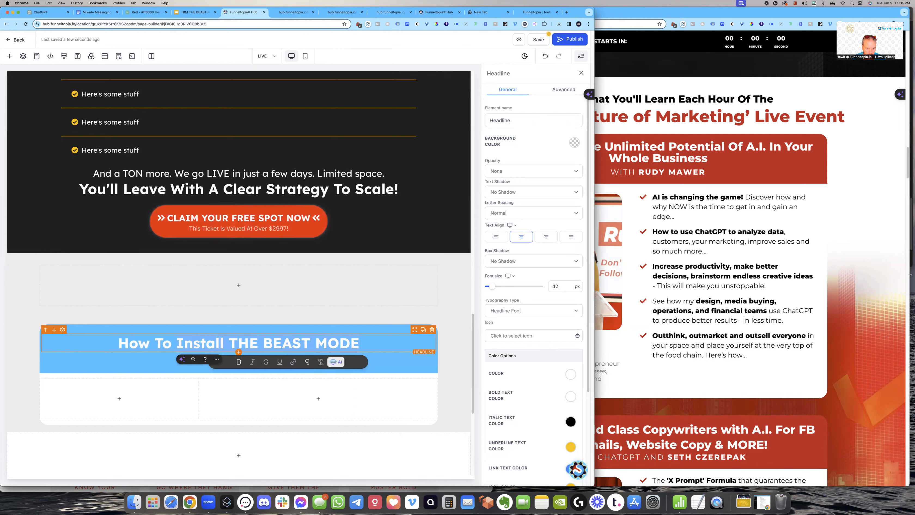
key(alt+shift+Right)
key(super+i)
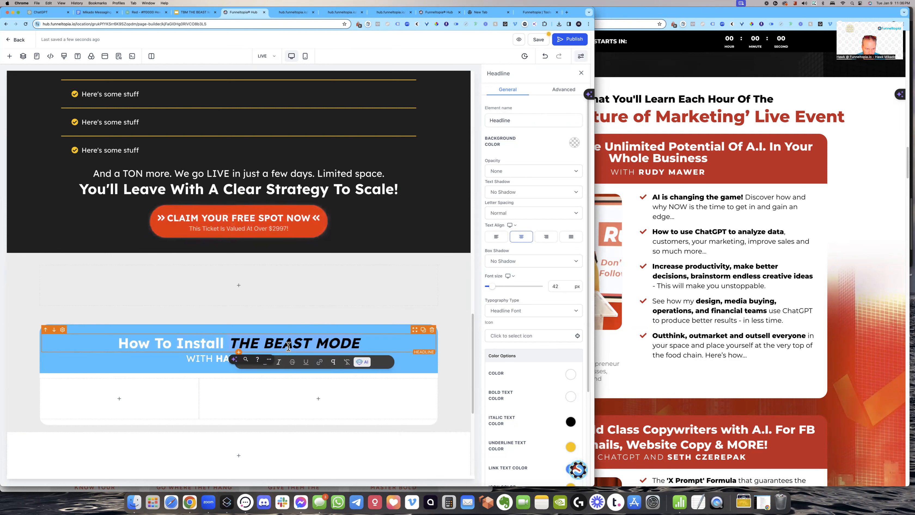
key(super+u)
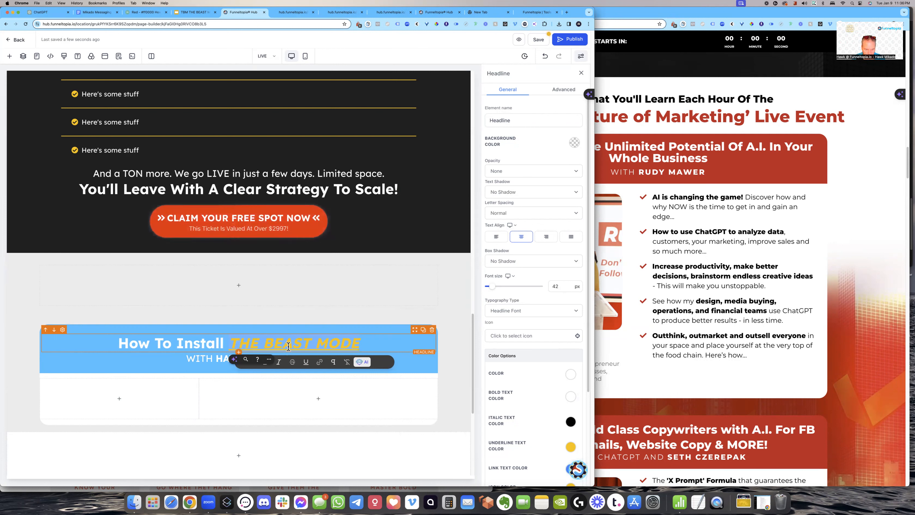
- Try red as the headline's underline text color, and restore the yellow
scroll(538, 417, down, 1)
click(573, 427)
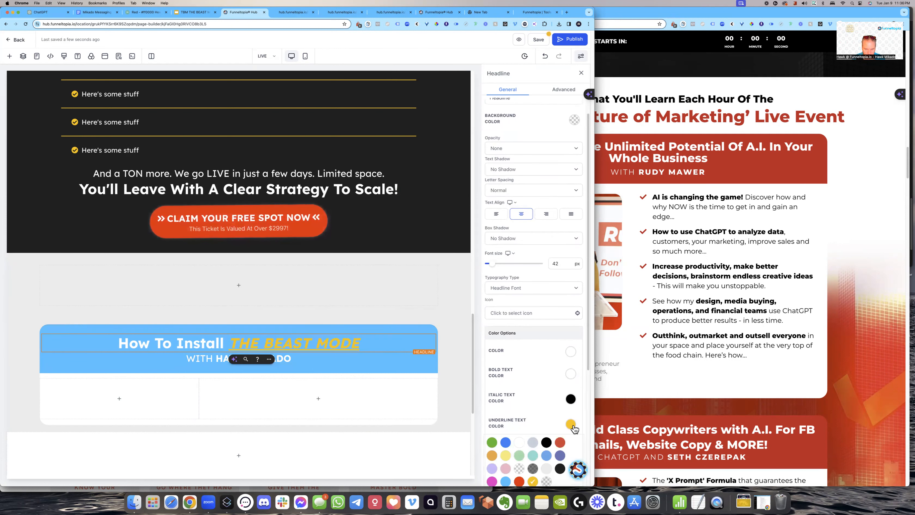
click(560, 443)
scroll(544, 437, down, 4)
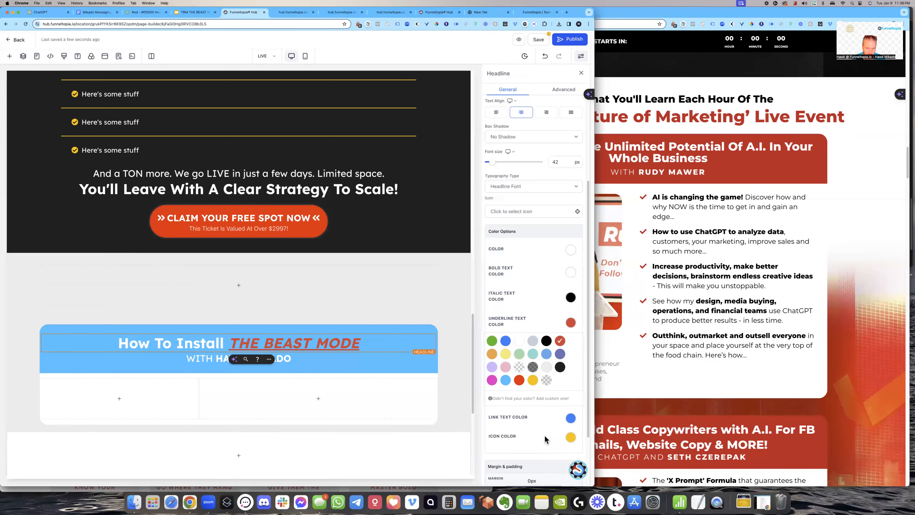
click(532, 380)
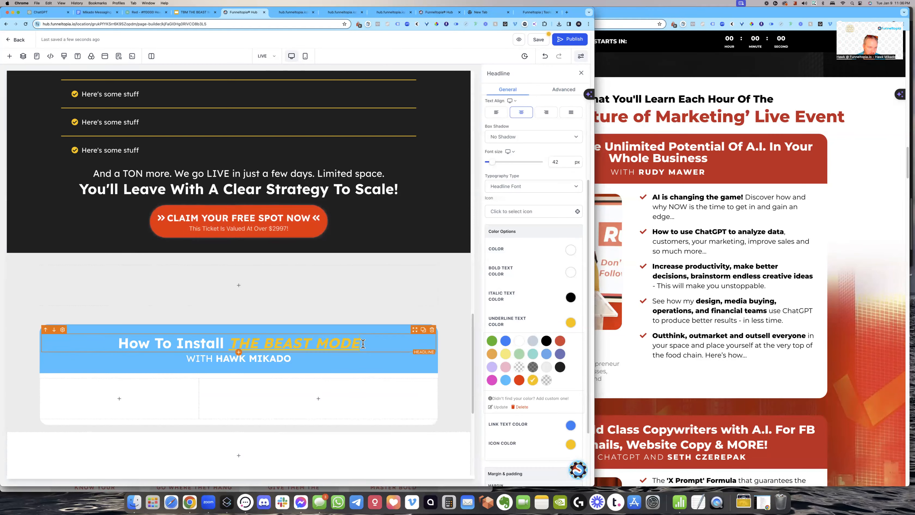
- Extend the headline after "THE BEAST MODE" with "Into Your Business"
click(376, 341)
text(Into)
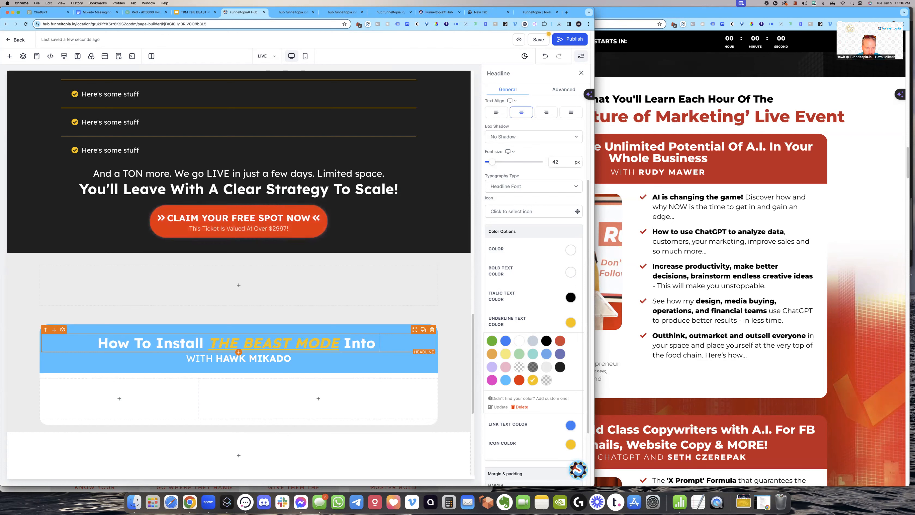
text( Your Business)
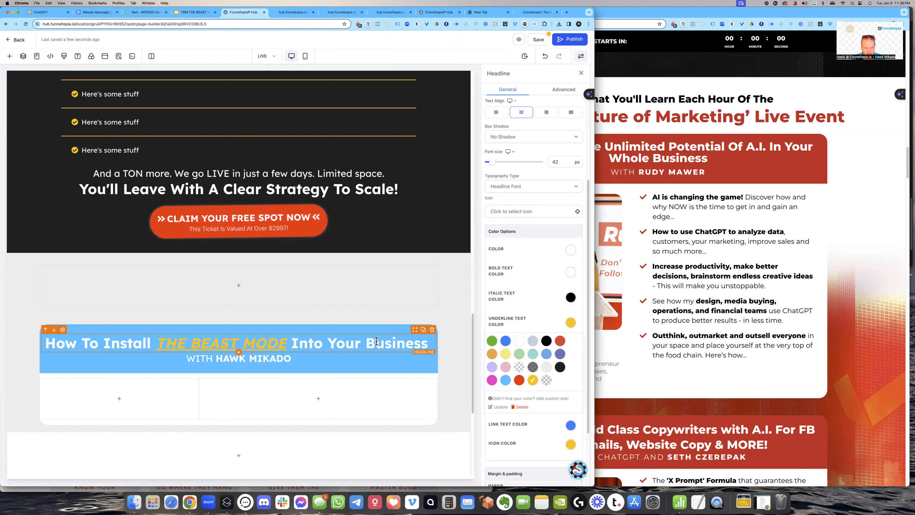
- Add a second line to the headline reading "So That You Can Grow & Scale To 7+ Figures"
key(Return)
text(And)
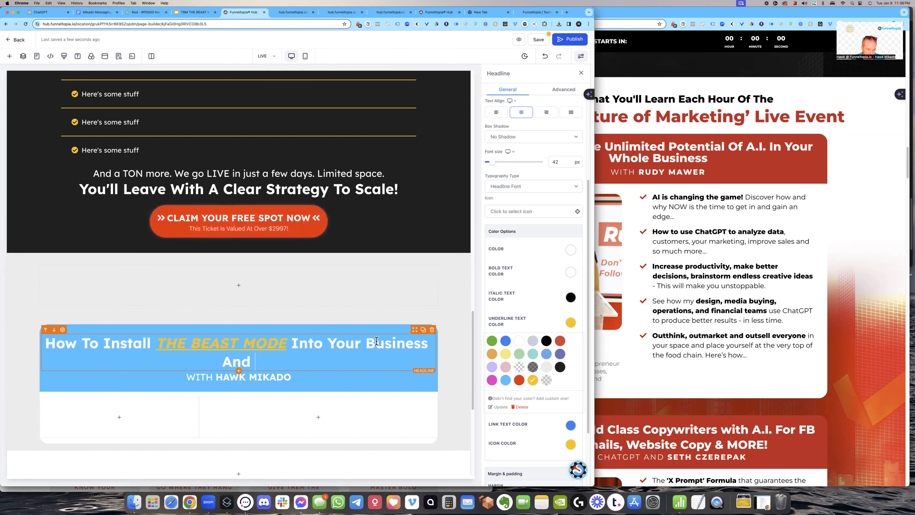
key(BackSpace)
key(BackSpace)
key(BackSpace)
text(So That)
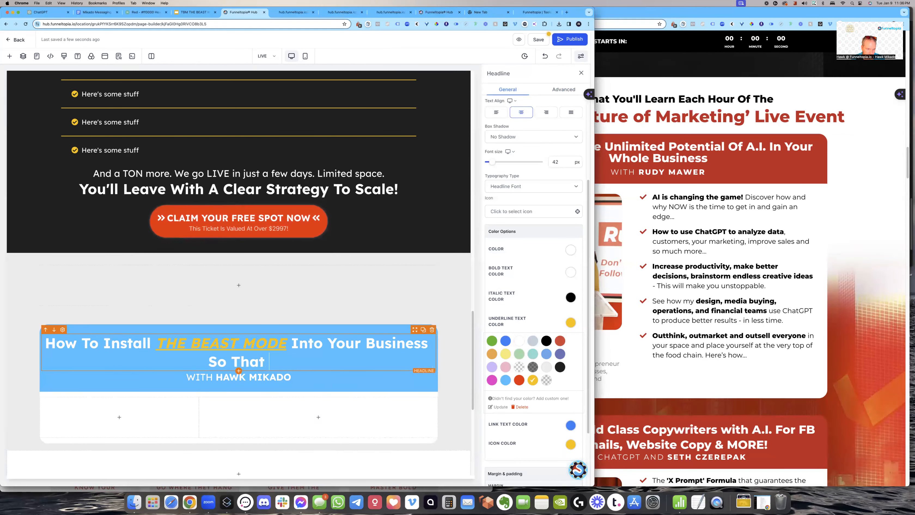
text( You Can Grow)
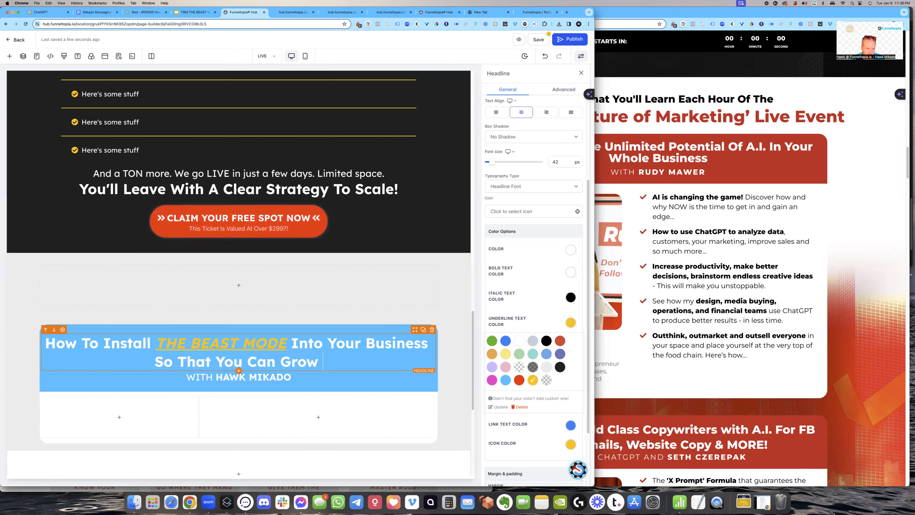
text( & Scale)
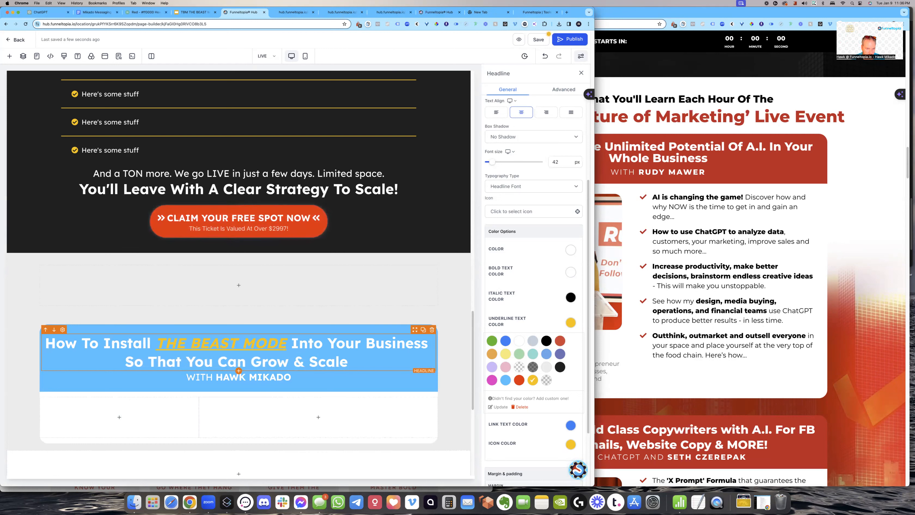
key(BackSpace)
text(T)
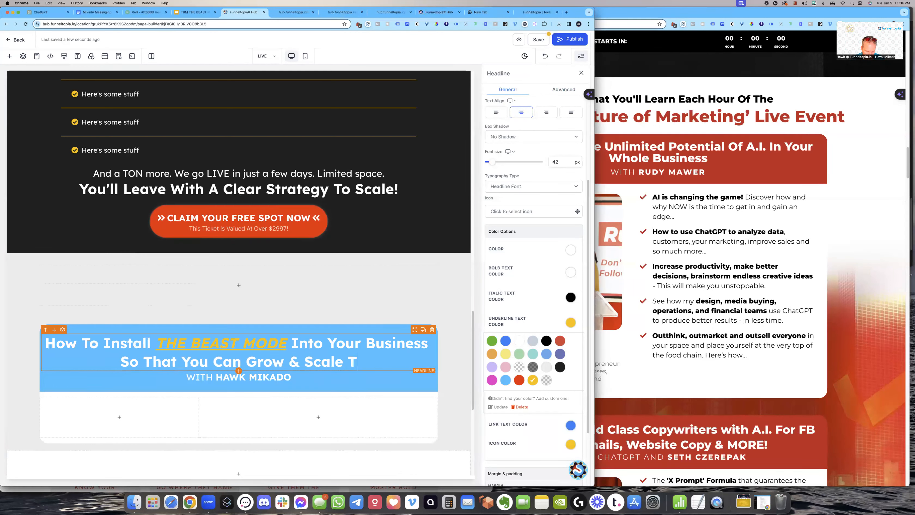
text(o 7+ Figures)
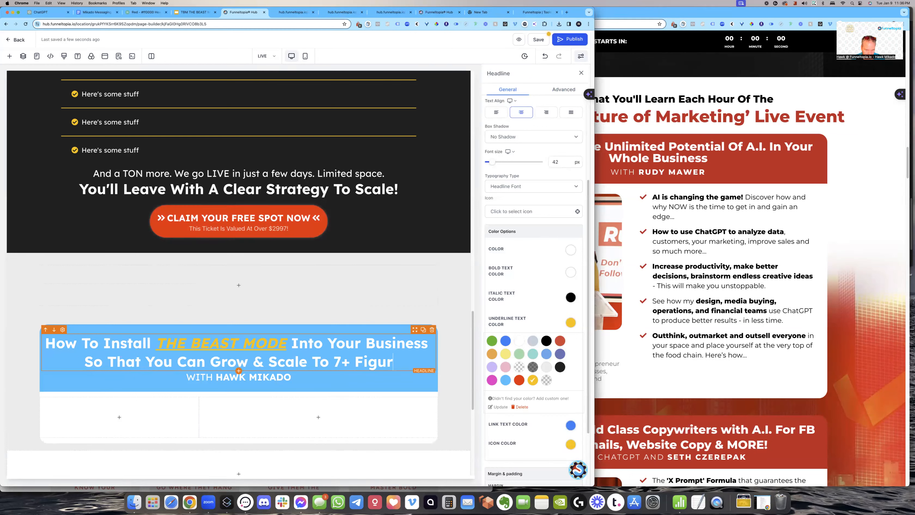
- Add an image element to the first column of the white two-column row, matching the reference card's speaker photo
click(616, 304)
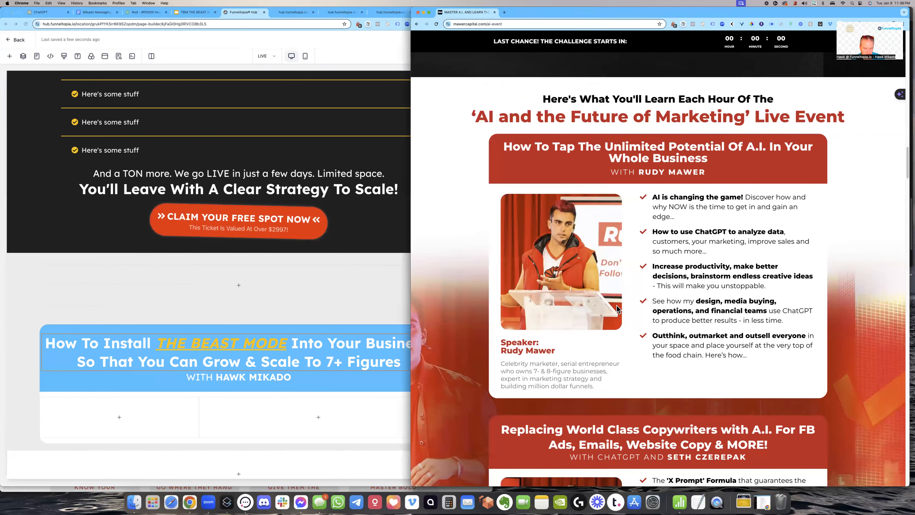
click(116, 417)
click(118, 417)
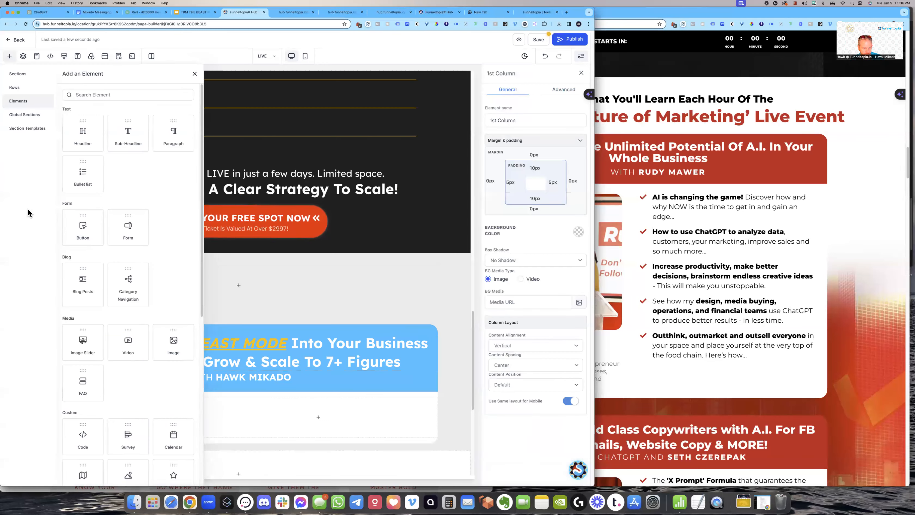
click(174, 354)
scroll(166, 411, down, 3)
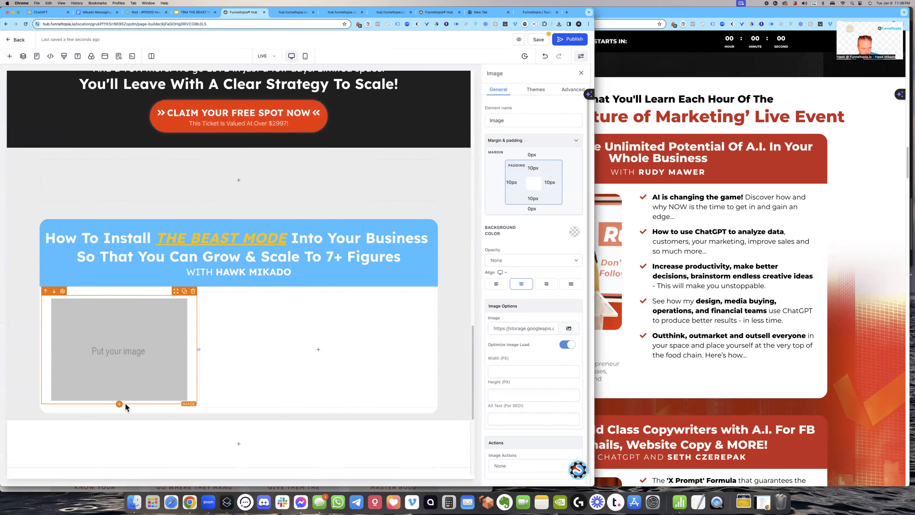
click(636, 367)
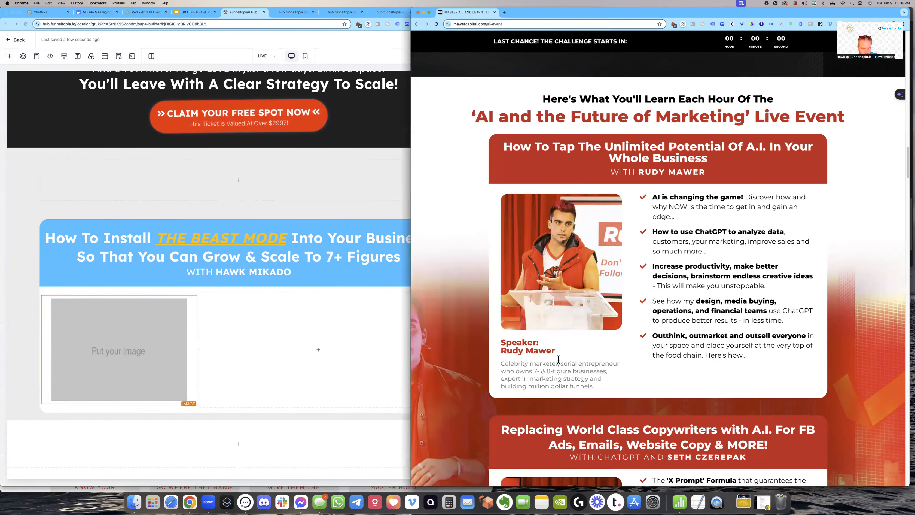
click(110, 402)
click(112, 404)
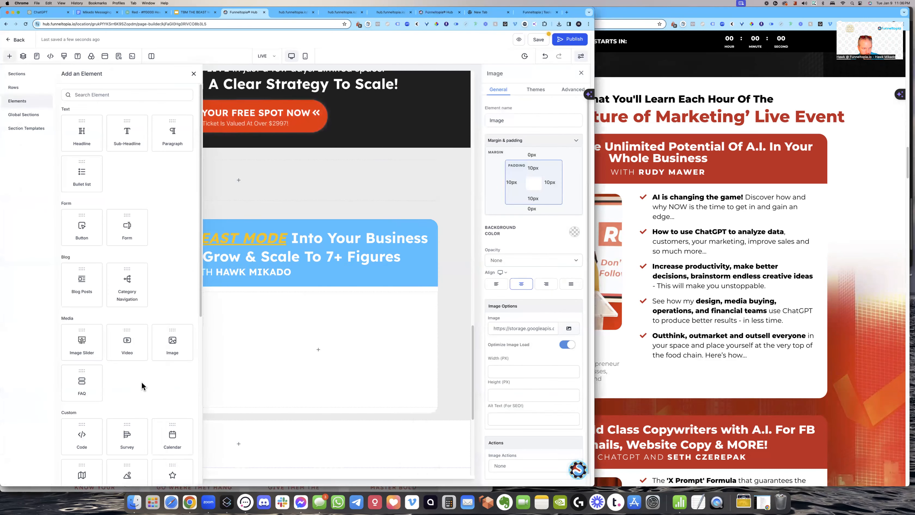
click(270, 257)
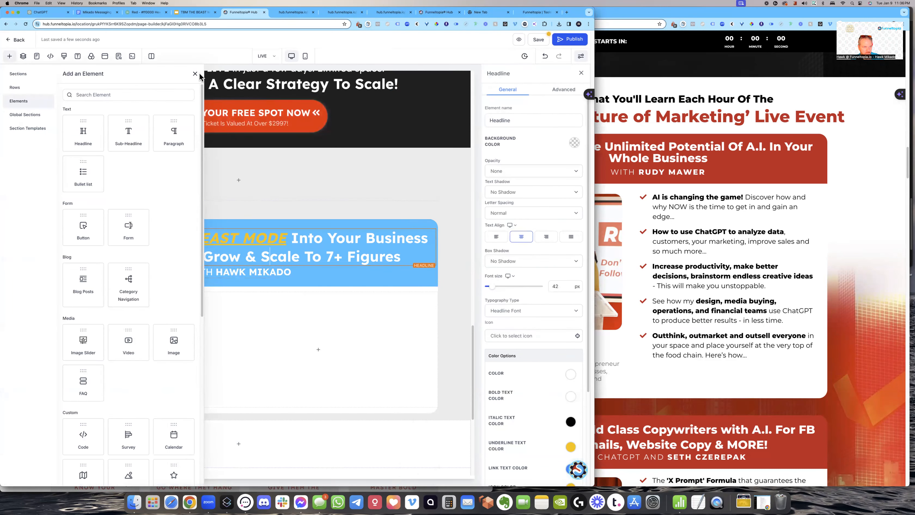
click(199, 73)
- Duplicate the "WITH" speaker line from the blue header and move the copy below the image placeholder in the first column
scroll(197, 213, up, 15)
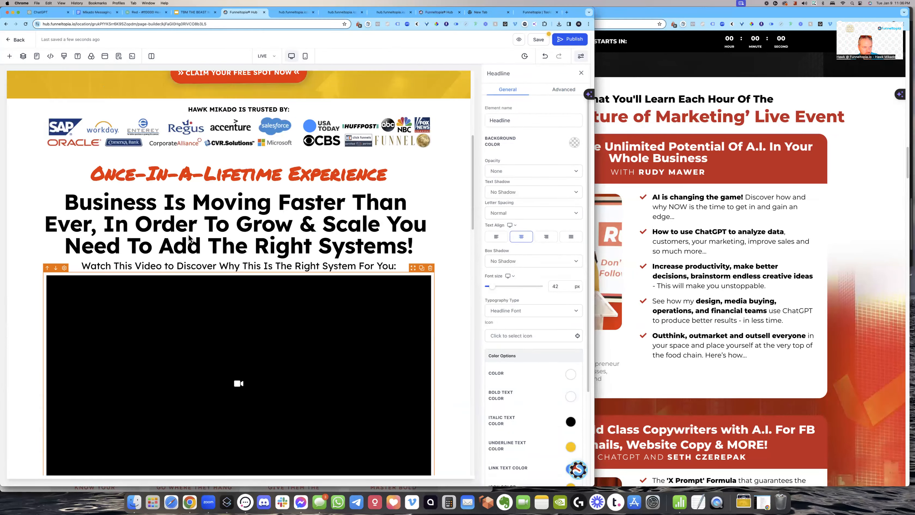
scroll(188, 234, up, 5)
scroll(187, 241, down, 5)
scroll(188, 247, down, 15)
scroll(190, 265, up, 4)
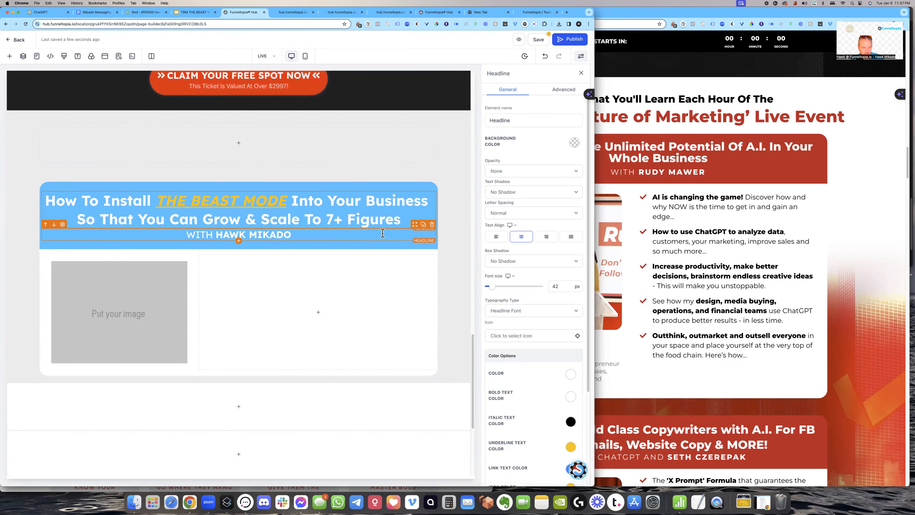
click(423, 224)
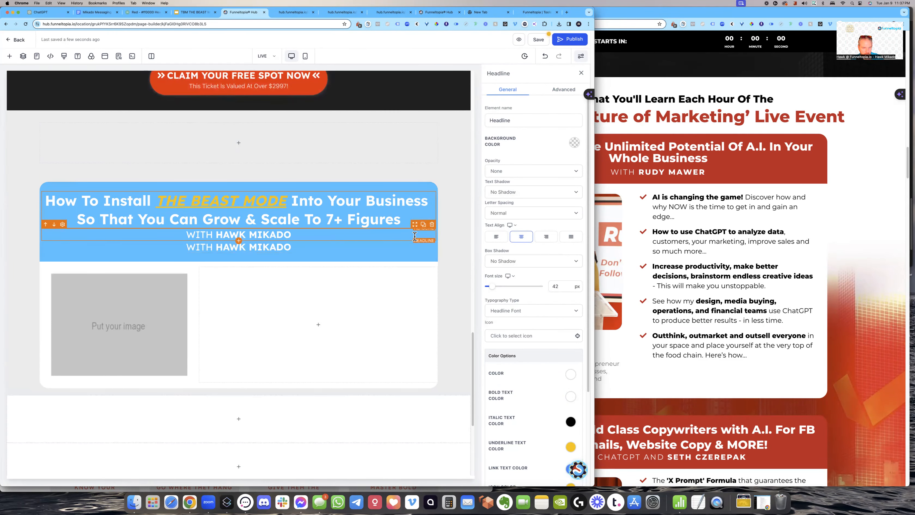
drag(415, 237, 130, 367)
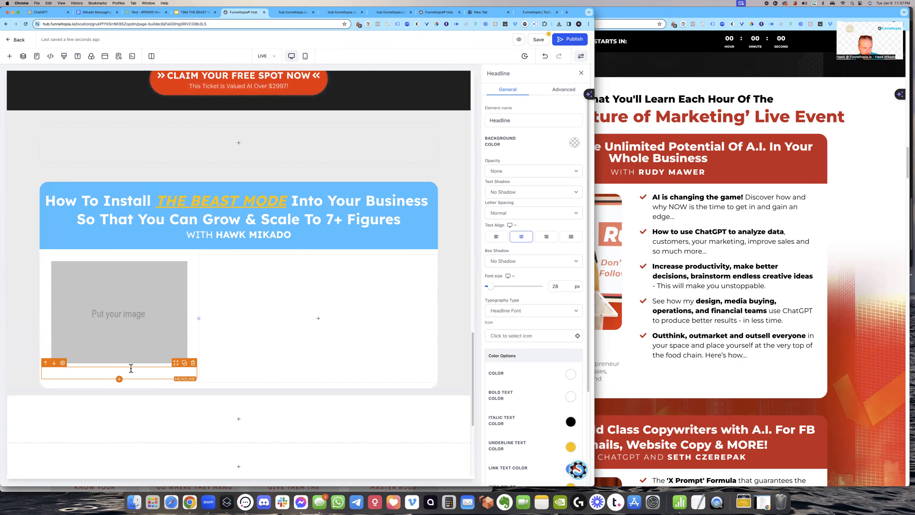
- Set both the text color and the bold text color of the copied speaker line to black
click(572, 375)
click(546, 390)
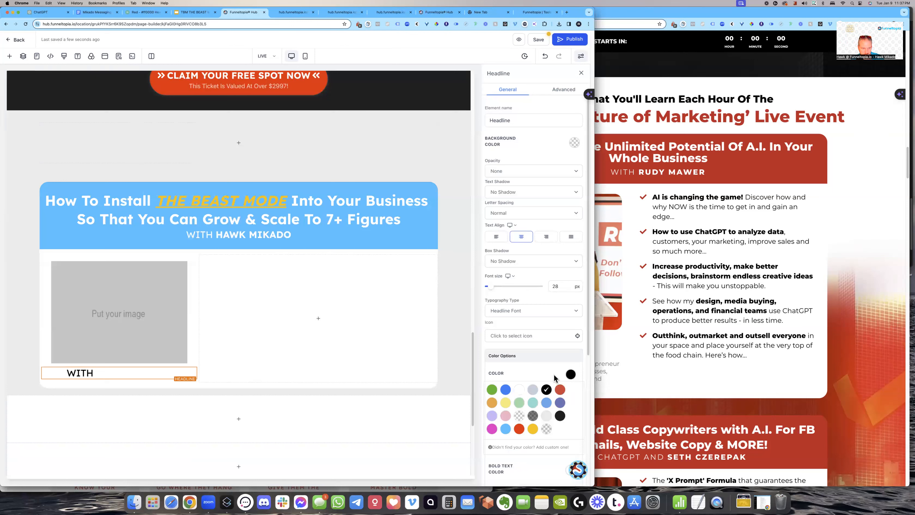
click(570, 375)
click(572, 397)
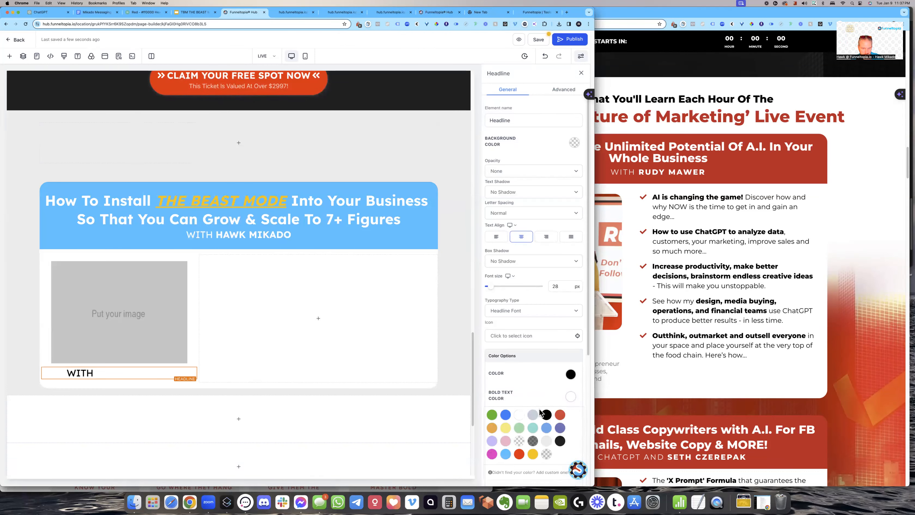
click(546, 415)
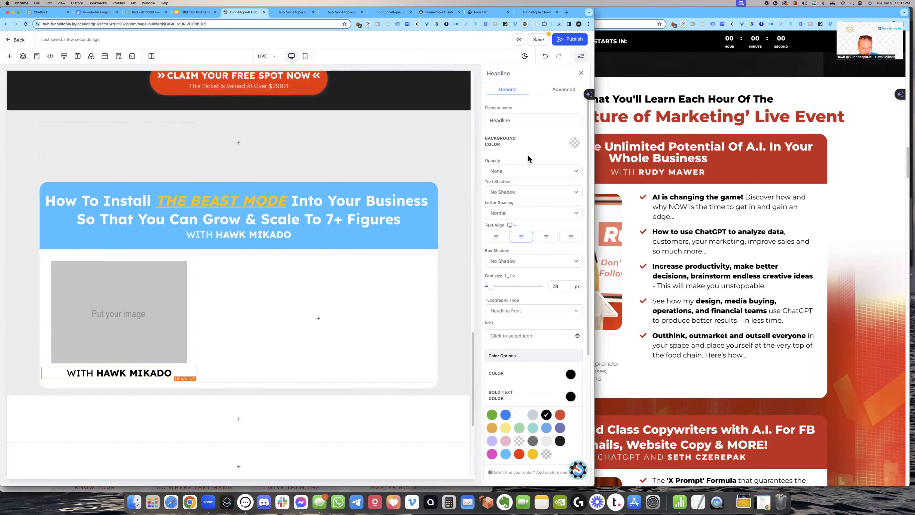
- Set the copied speaker line's text transform to Normal and align its text left
click(566, 90)
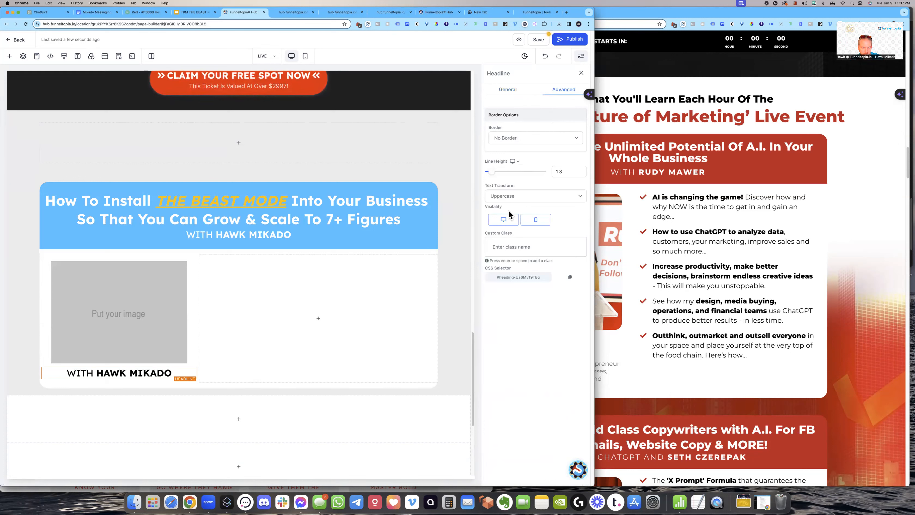
click(509, 196)
click(505, 188)
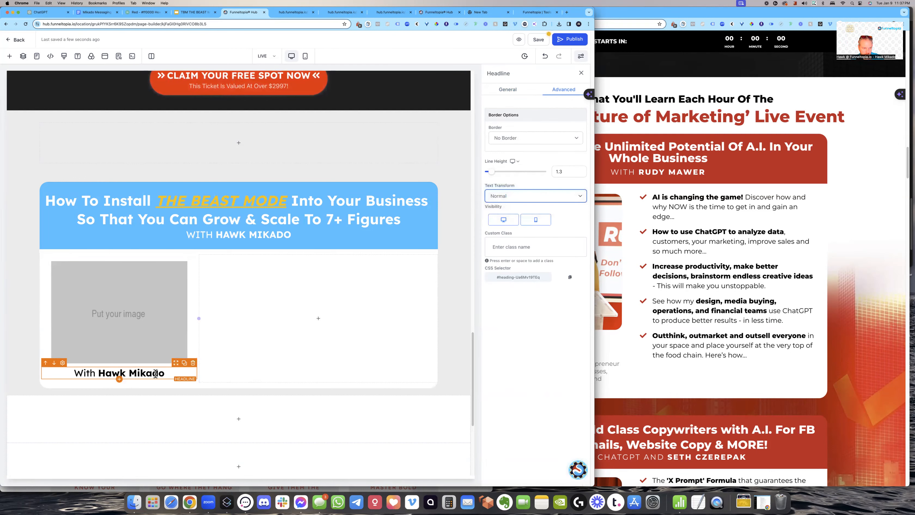
click(175, 377)
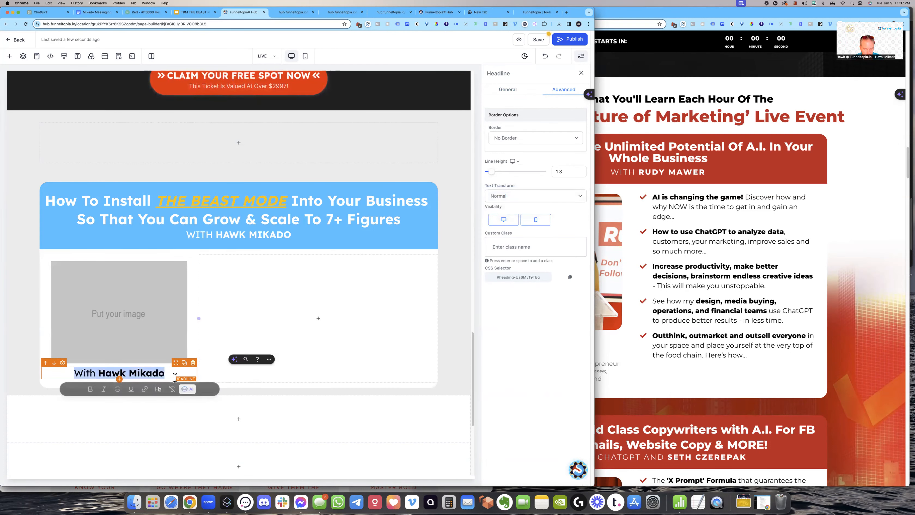
click(506, 95)
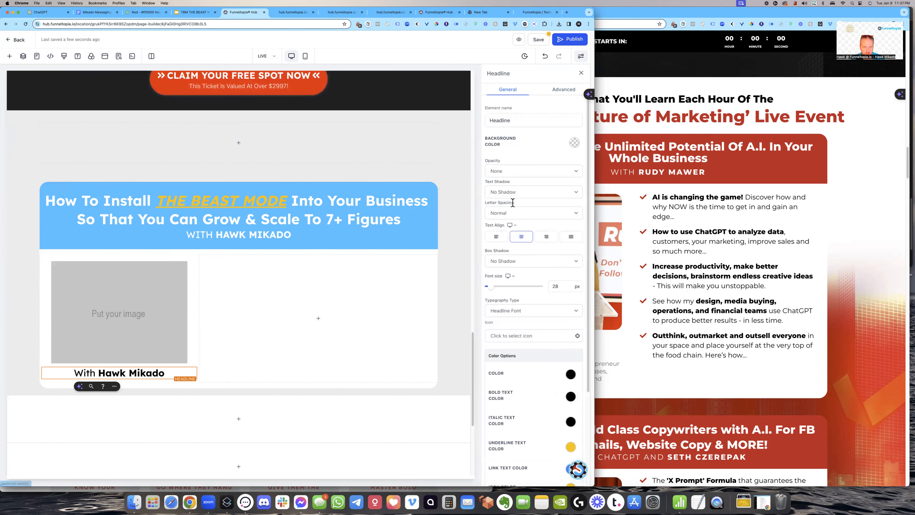
click(496, 237)
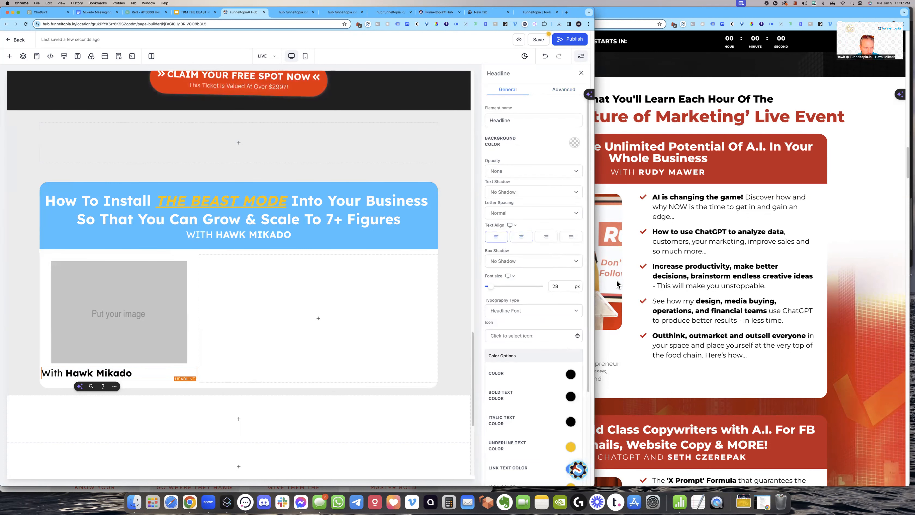
- Replace the copied line's text with "Speaker:" and the speaker's full name in bold on a second line
click(616, 280)
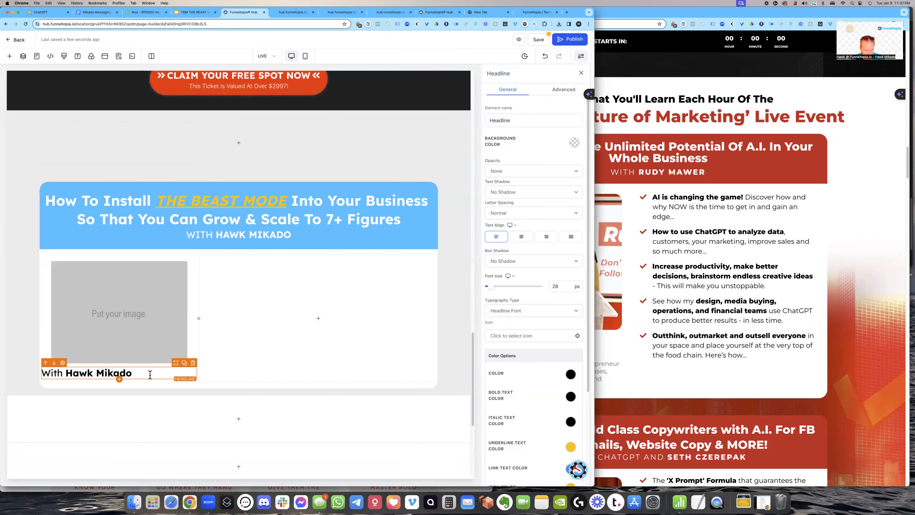
key(super+a)
text(Spe)
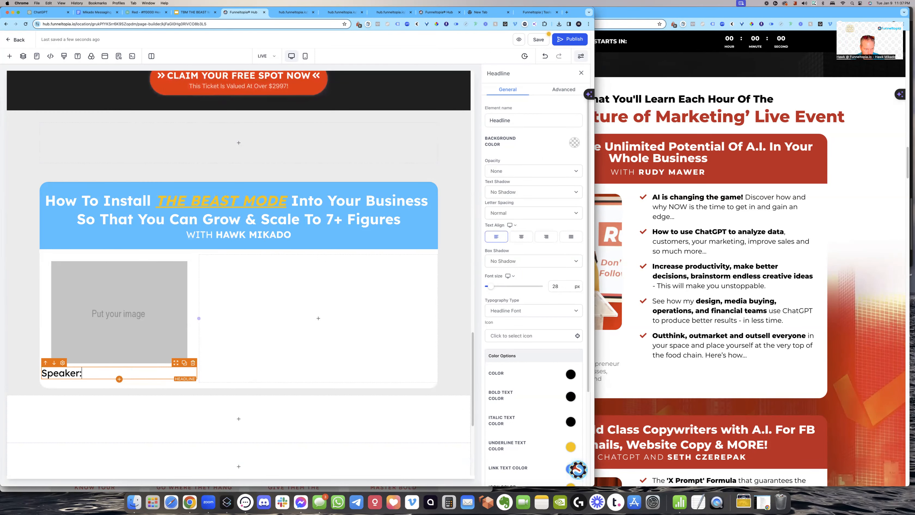
text(aker:)
key(Return)
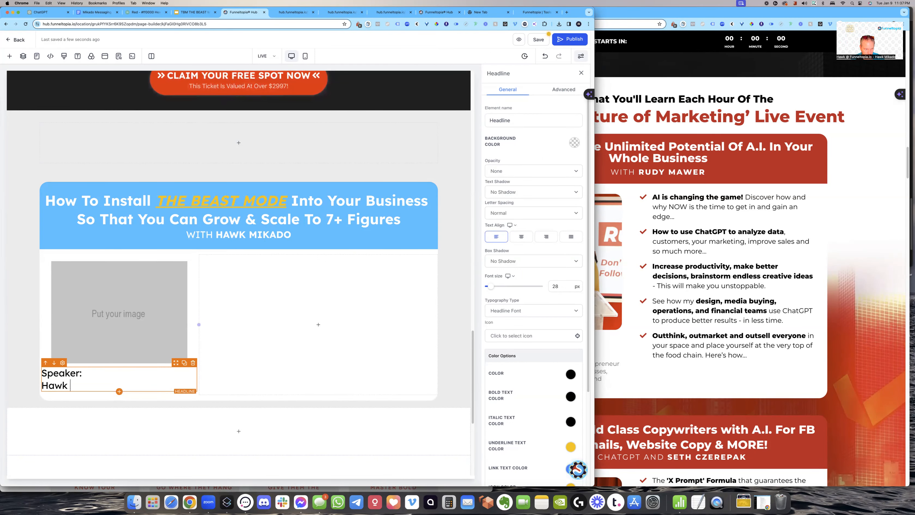
key(super+shift+Left)
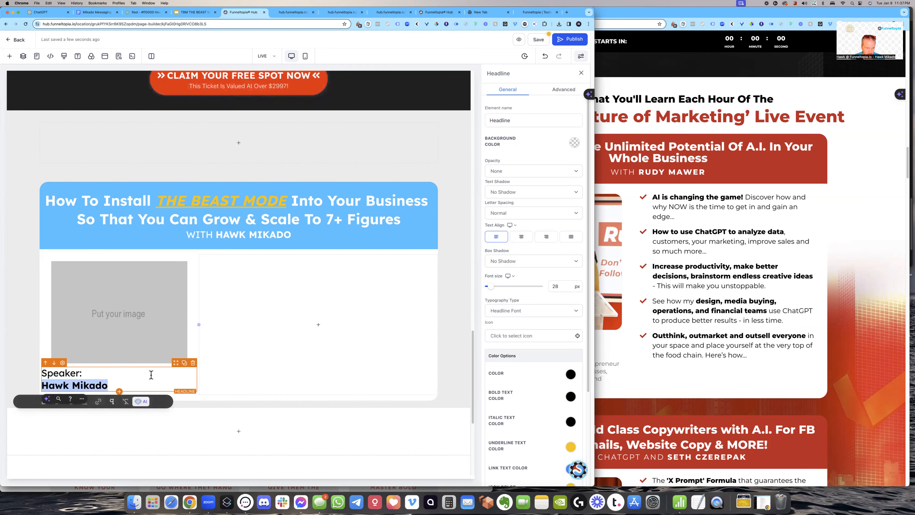
key(super+b)
- Make the whole speaker label bold and set its bold text color to light blue, following the reference card's colored label
click(644, 343)
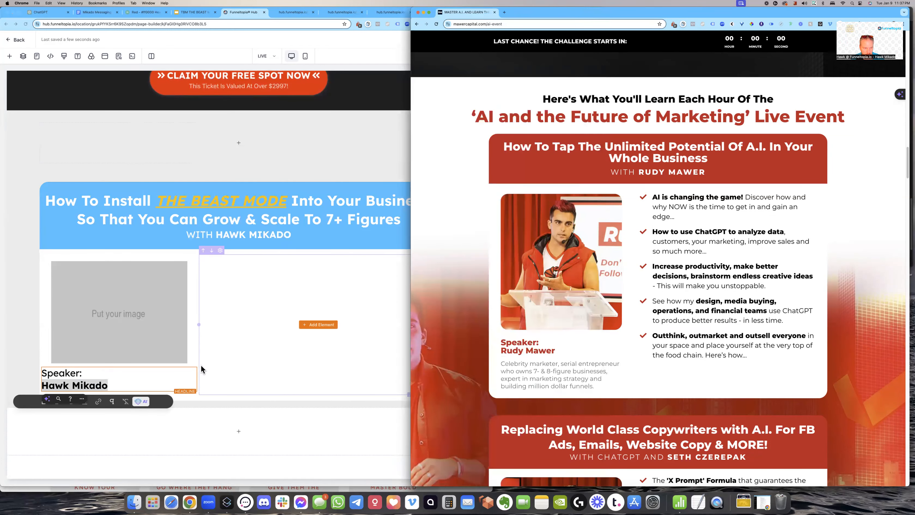
click(141, 373)
key(super+a)
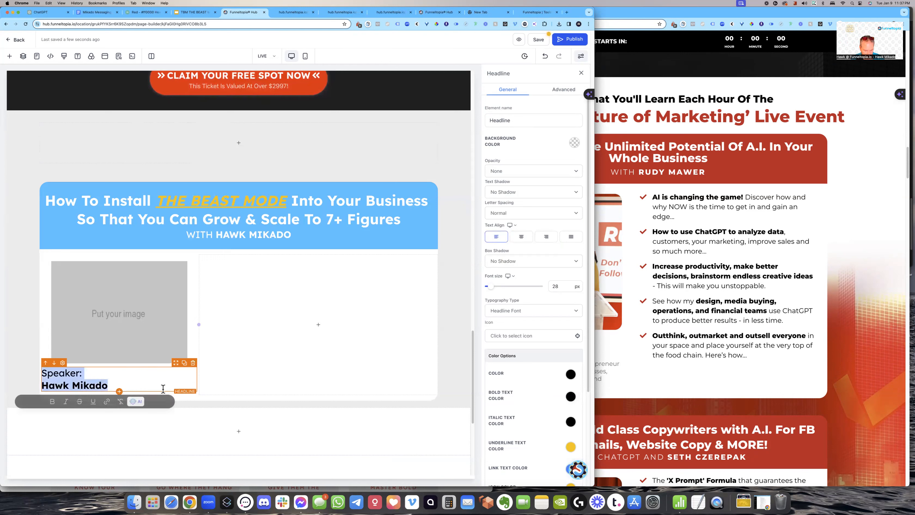
click(571, 396)
click(506, 455)
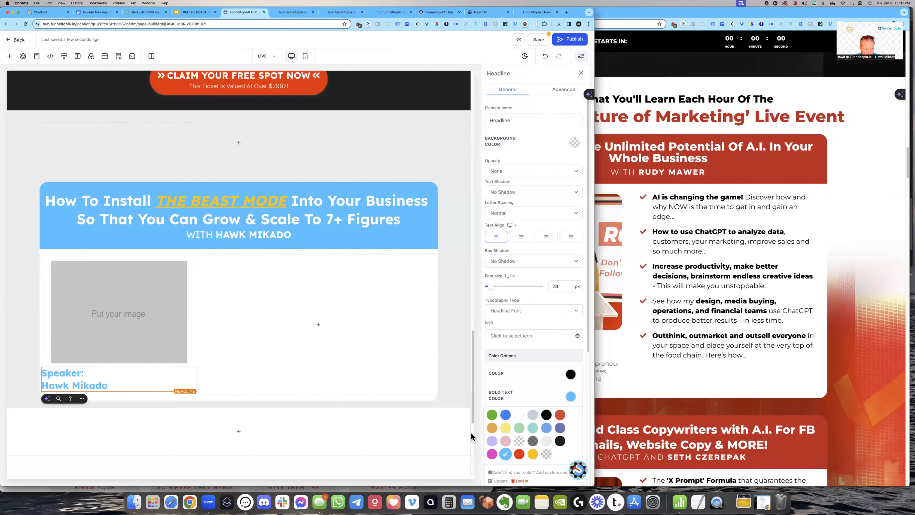
click(256, 362)
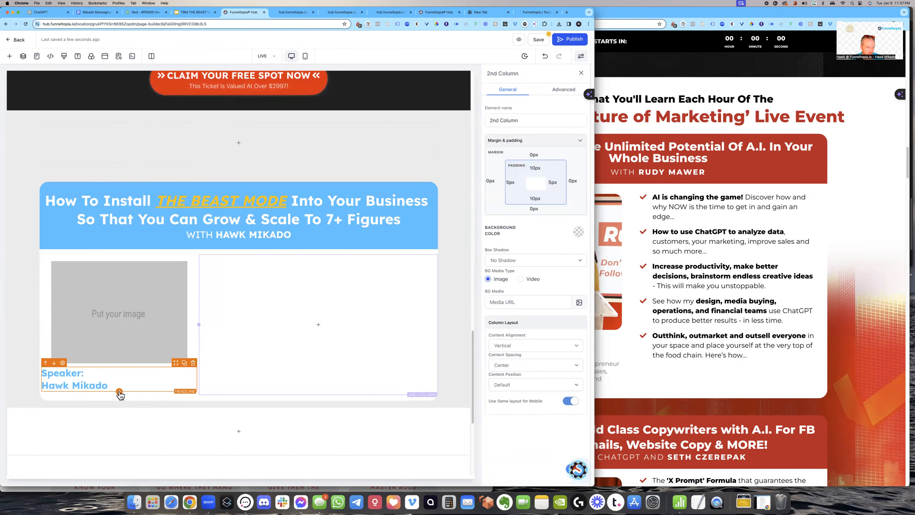
click(119, 393)
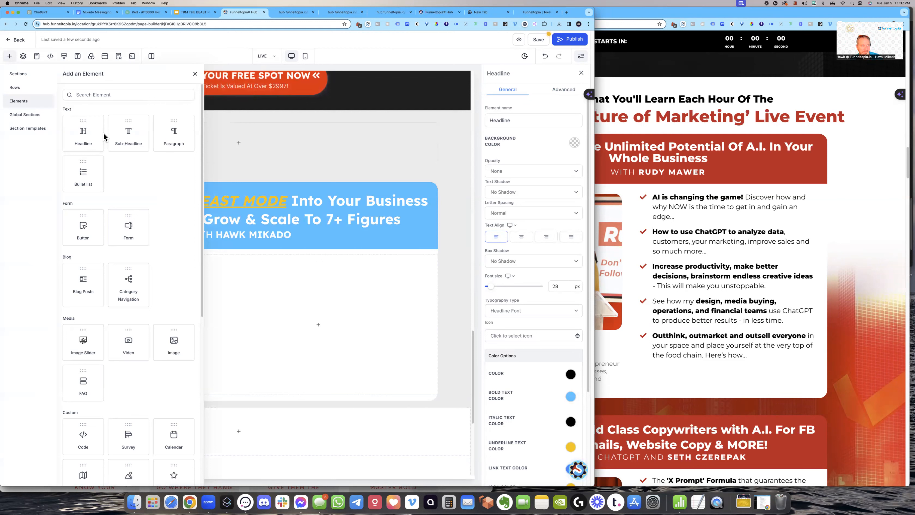
click(232, 159)
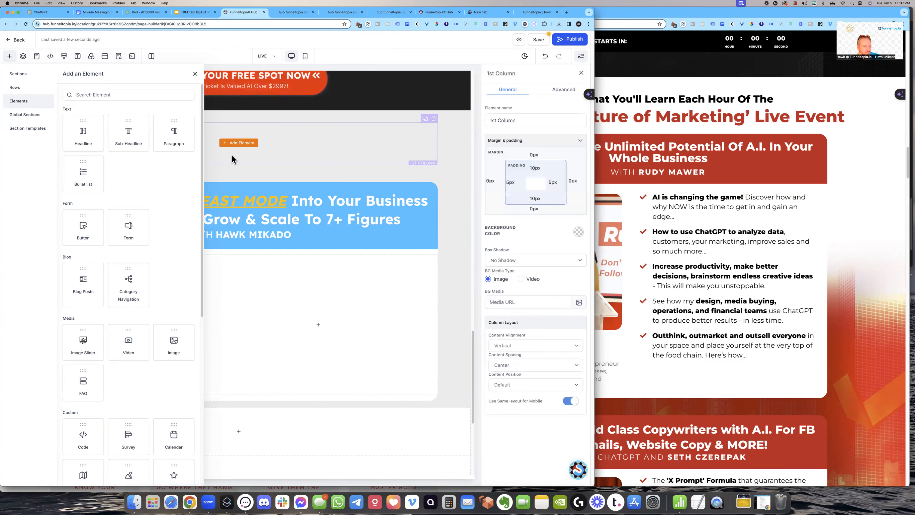
click(210, 145)
- Duplicate the "Watch This Video to Discover Why This Is The Right System For You:" headline and move the copy below the speaker label
scroll(210, 165, up, 5)
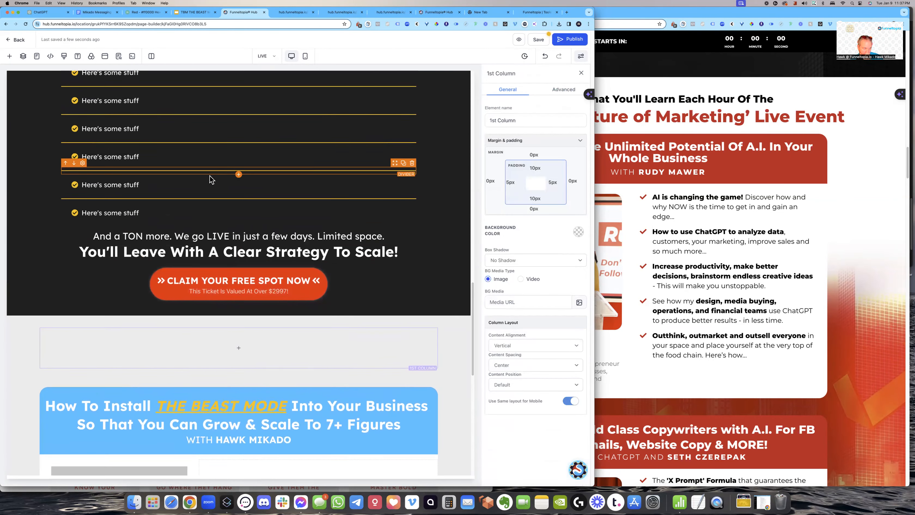
scroll(211, 180, up, 15)
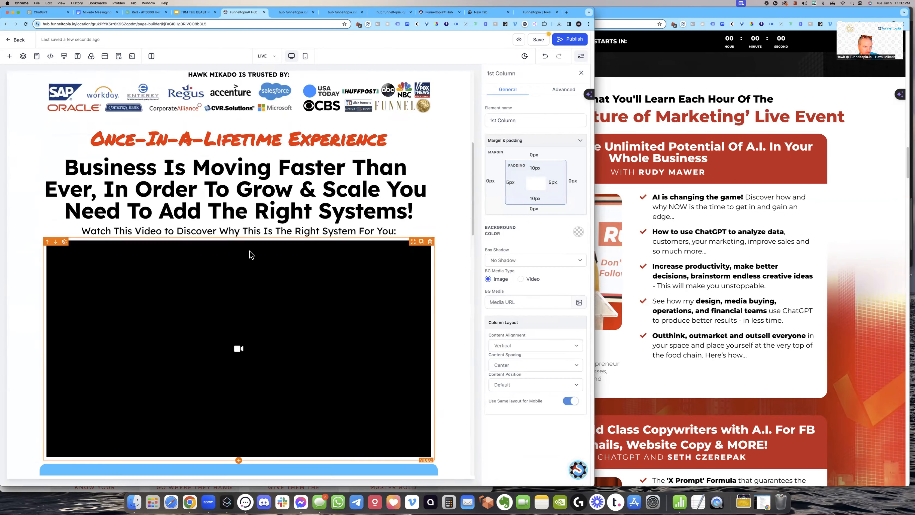
scroll(250, 255, up, 4)
click(421, 344)
drag(408, 359, 143, 359)
click(142, 359)
- Set the copied headline below the speaker label to 21 px, left-aligned, with a 20 px top margin
click(729, 321)
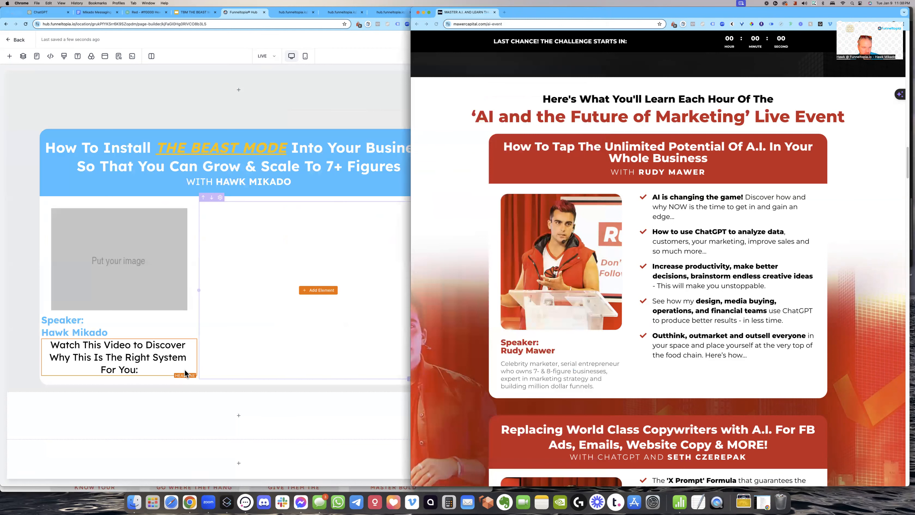
click(159, 360)
click(556, 287)
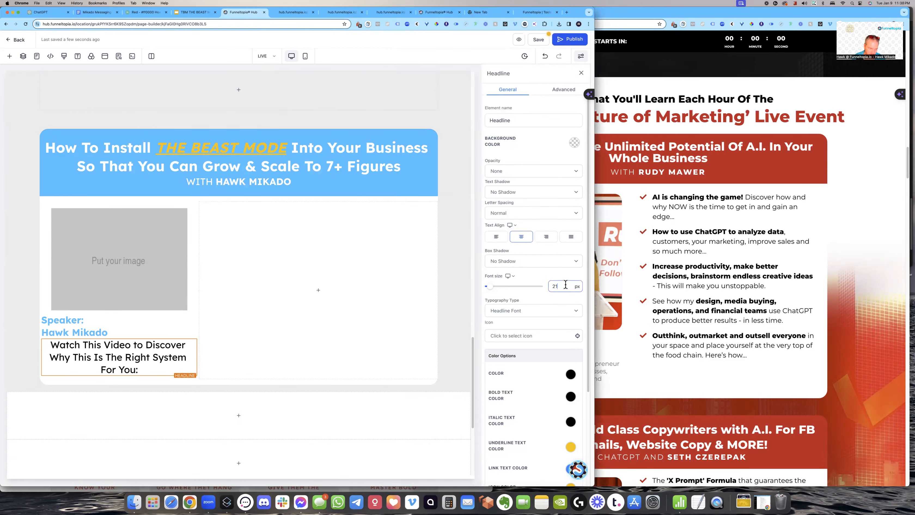
click(497, 237)
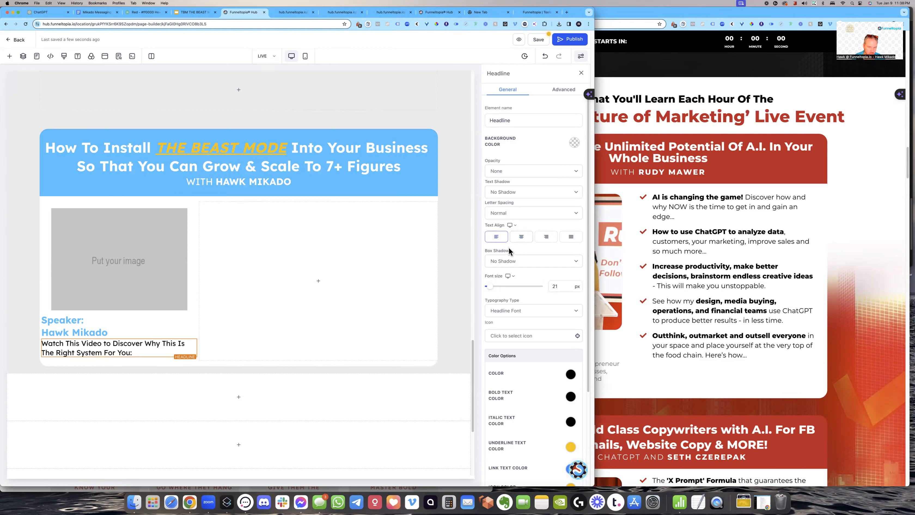
scroll(544, 289, down, 5)
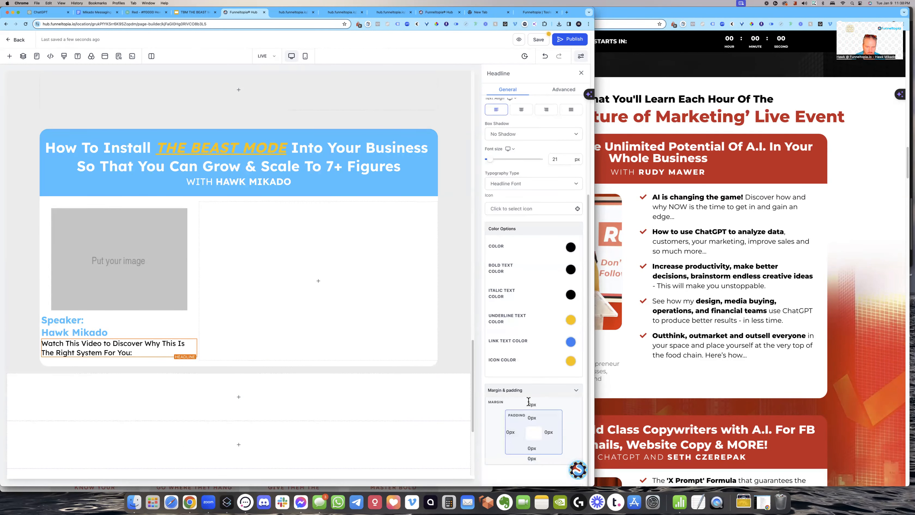
click(141, 351)
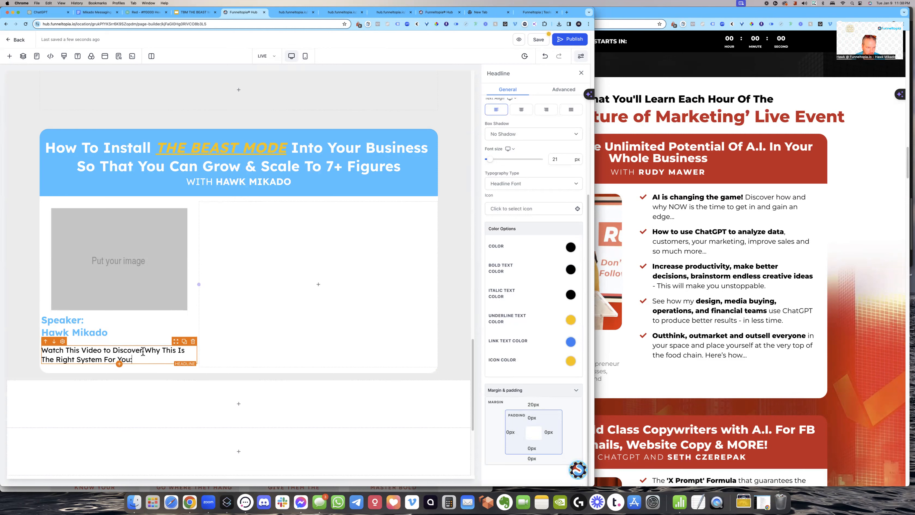
- Clear the copied headline's text below the speaker label and open a new browser tab
click(680, 362)
click(166, 356)
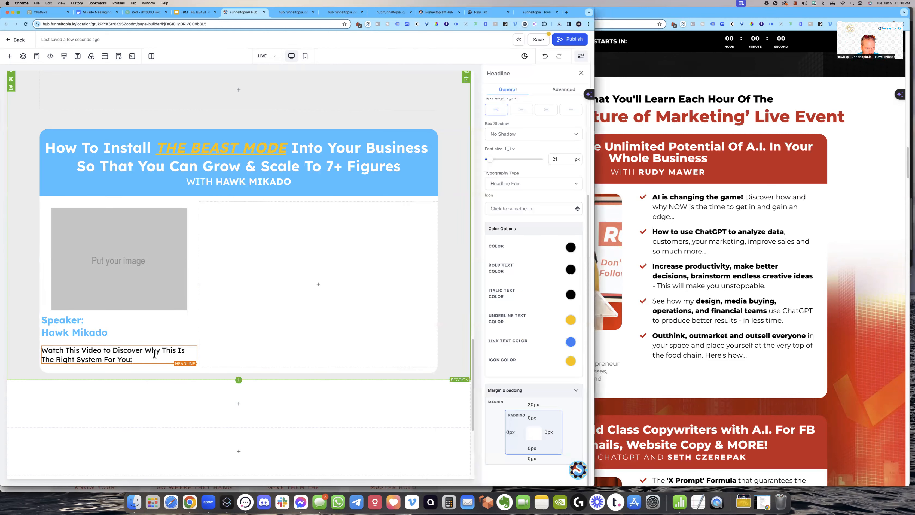
click(682, 355)
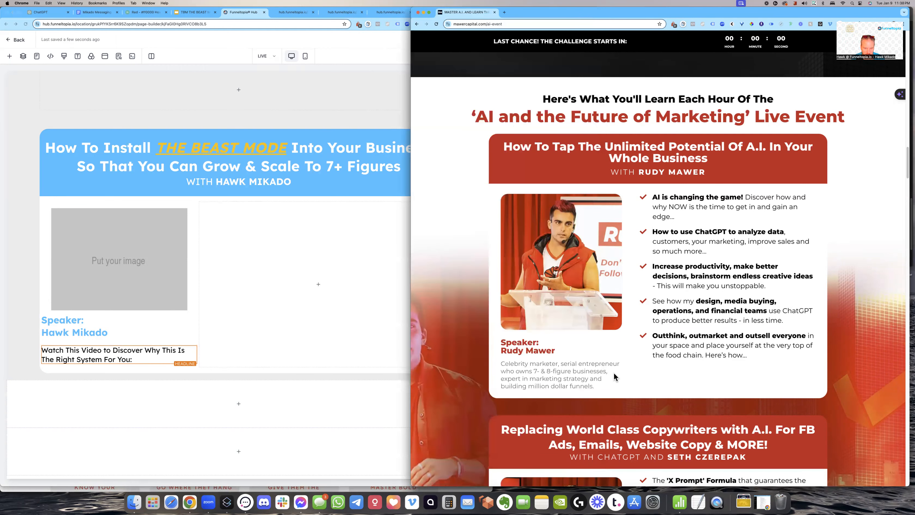
click(95, 349)
triple_click(94, 349)
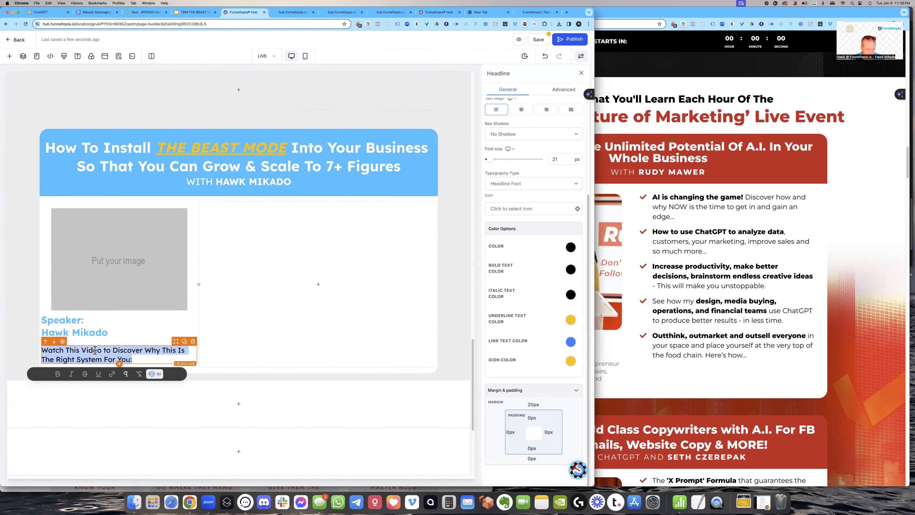
text(S)
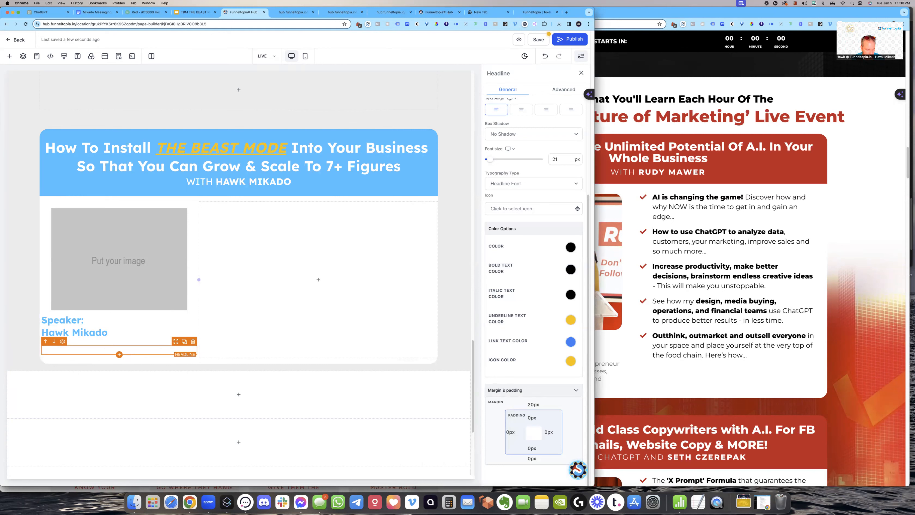
key(super+t)
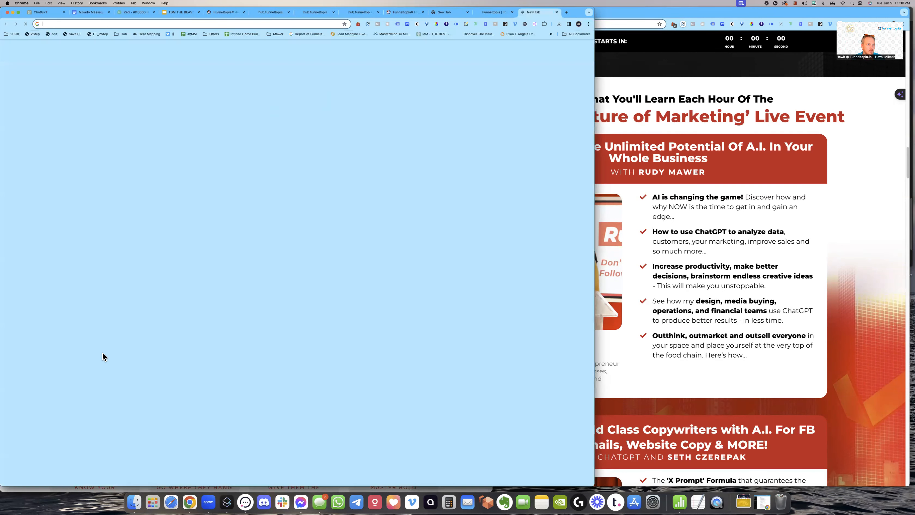
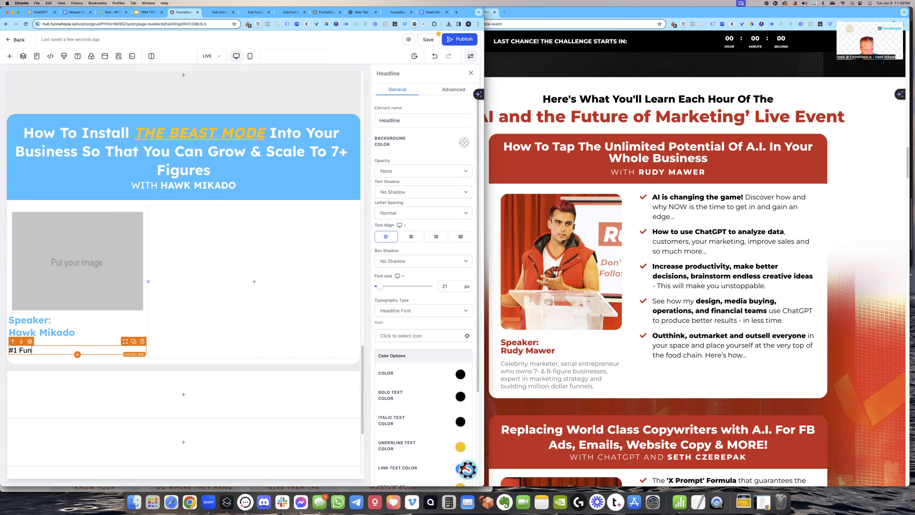
- Write "#1 ClickFunnels Certified & GoHighLevel Certified Funnel Builder" as the text below the speaker label
text(der)
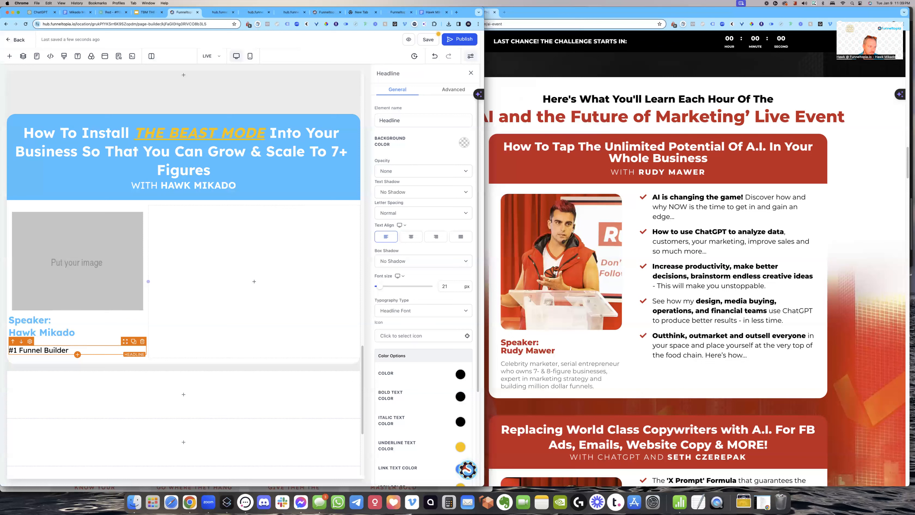
text(ClickFun)
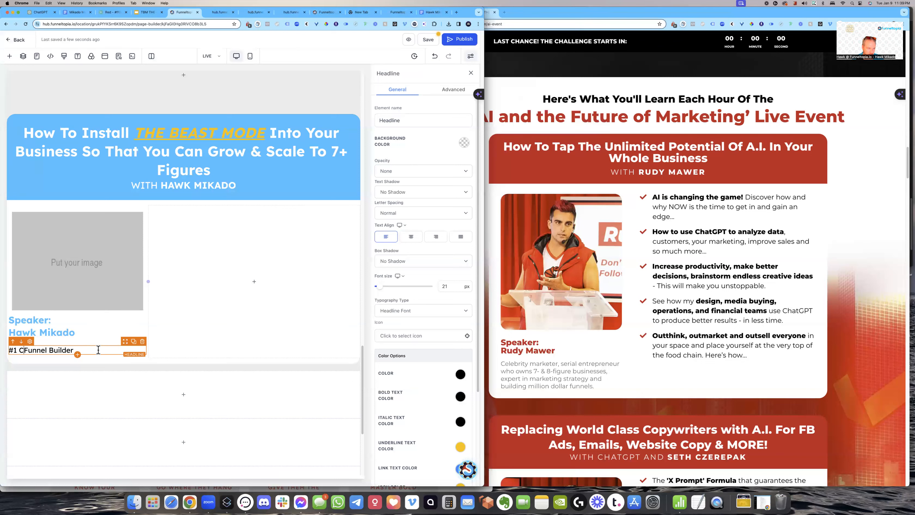
text(nels Certifie)
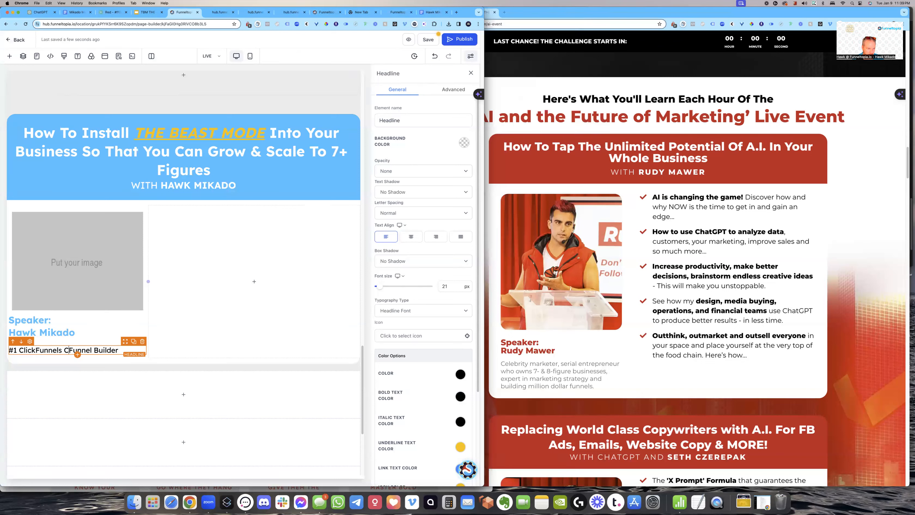
text(d & )
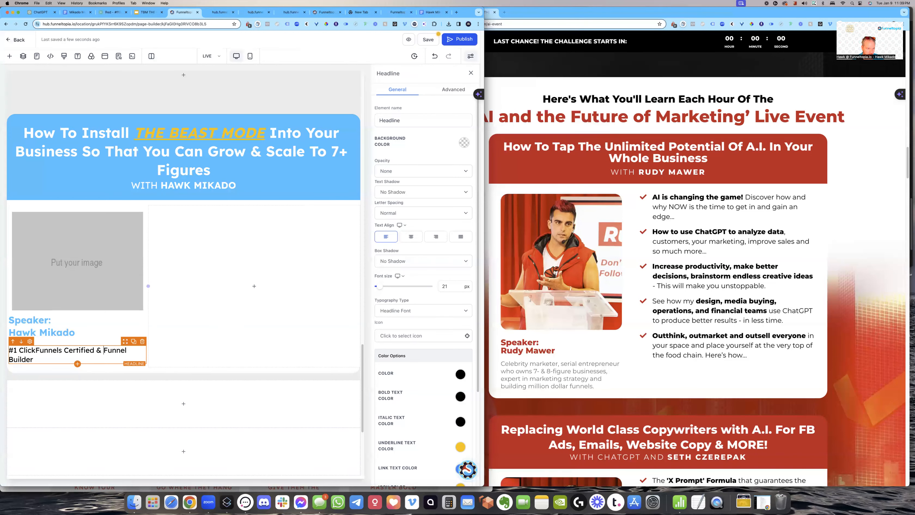
text(GoHig)
text(hLevel Cerf)
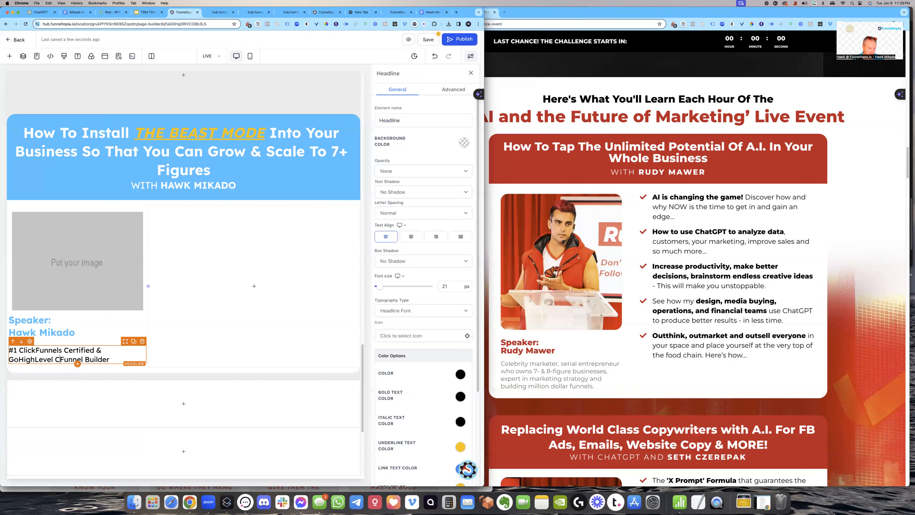
text(ified)
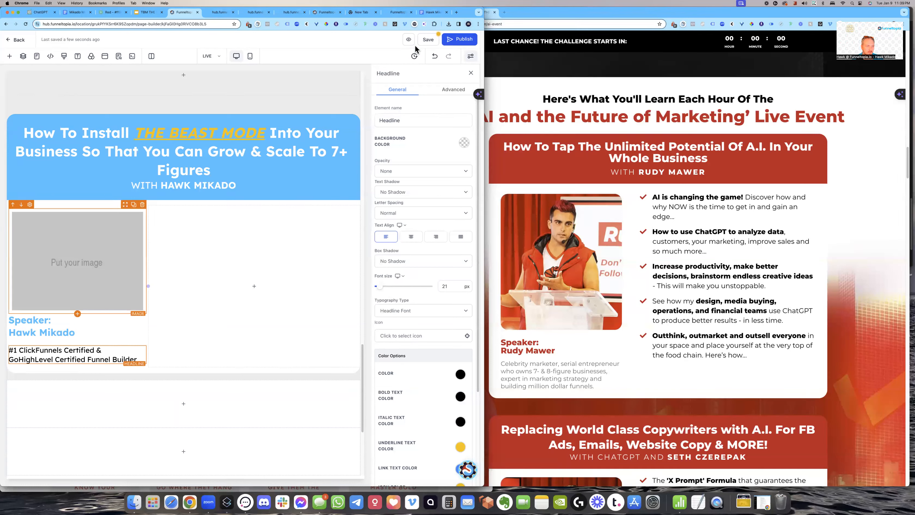
- Replace the text below the speaker label with the "He's a top ClickFunnels Certified Partner" paragraph from the bio document's Under 150 Words version
click(433, 12)
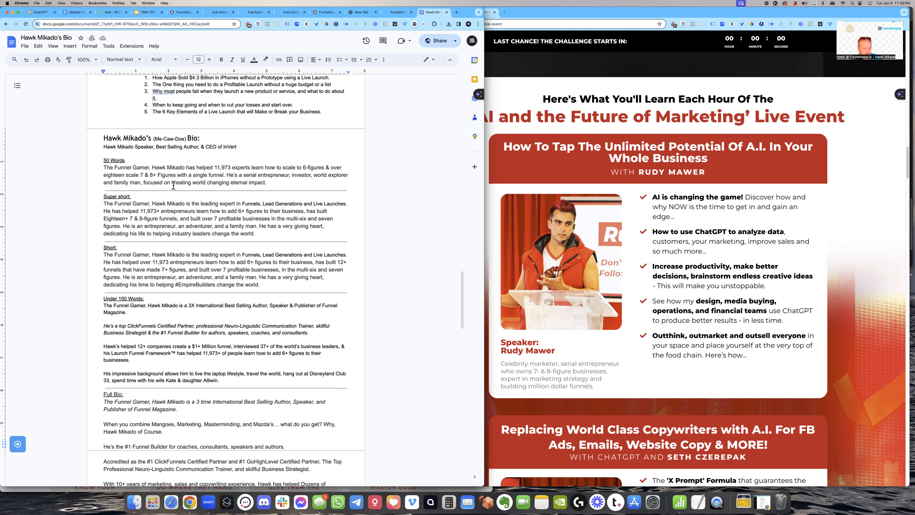
scroll(173, 185, down, 2)
scroll(212, 187, down, 2)
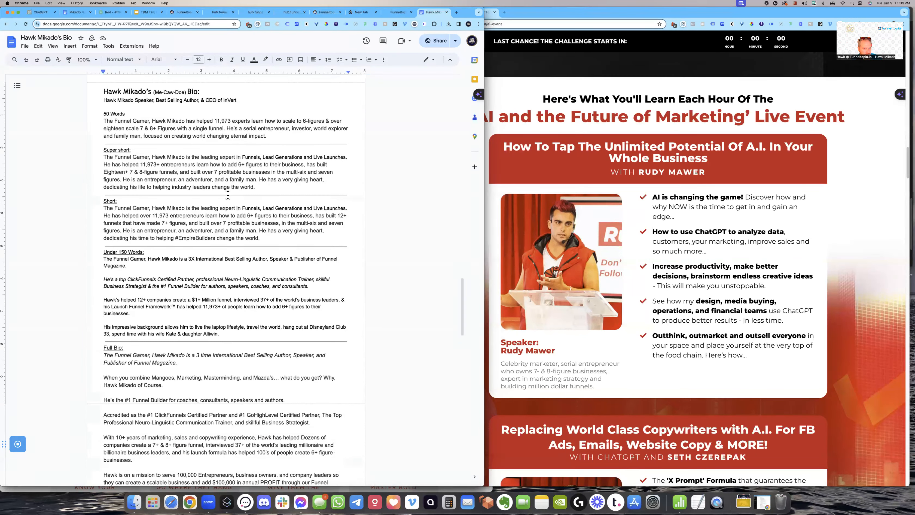
scroll(299, 195, down, 2)
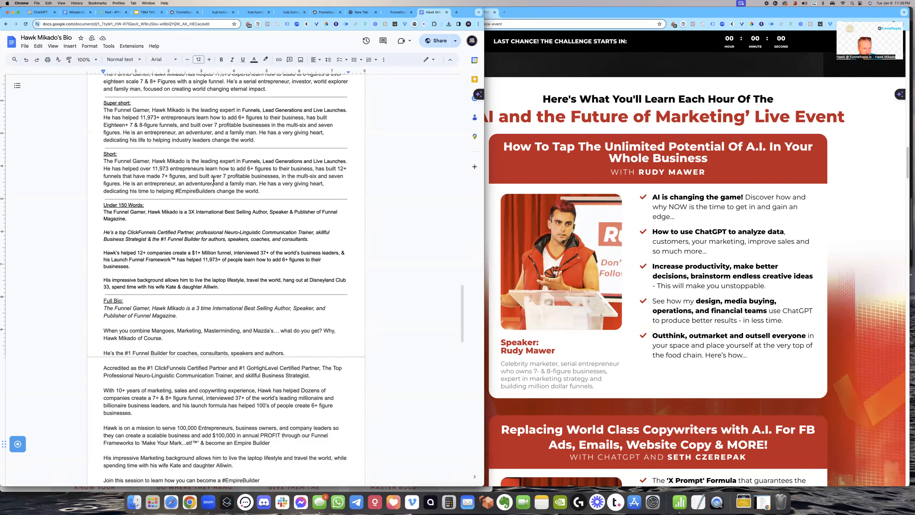
scroll(207, 191, down, 3)
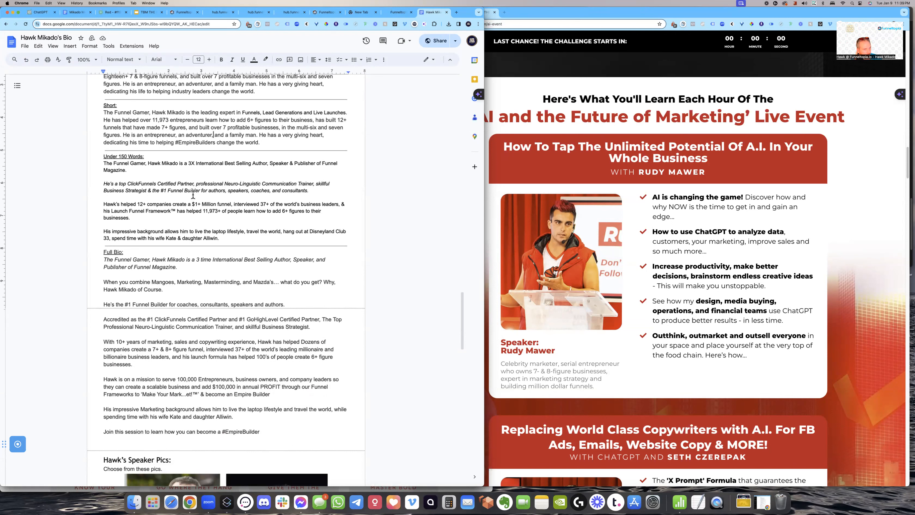
triple_click(138, 184)
key(ctrl+c)
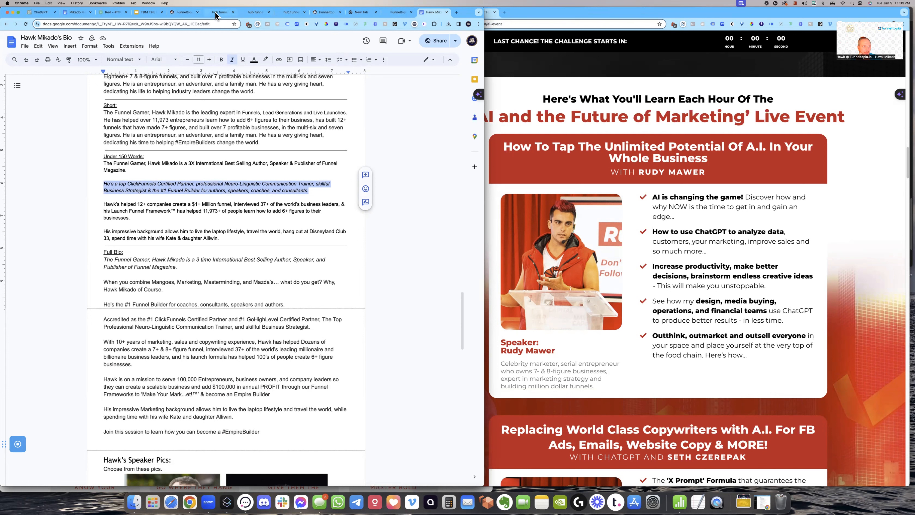
click(184, 12)
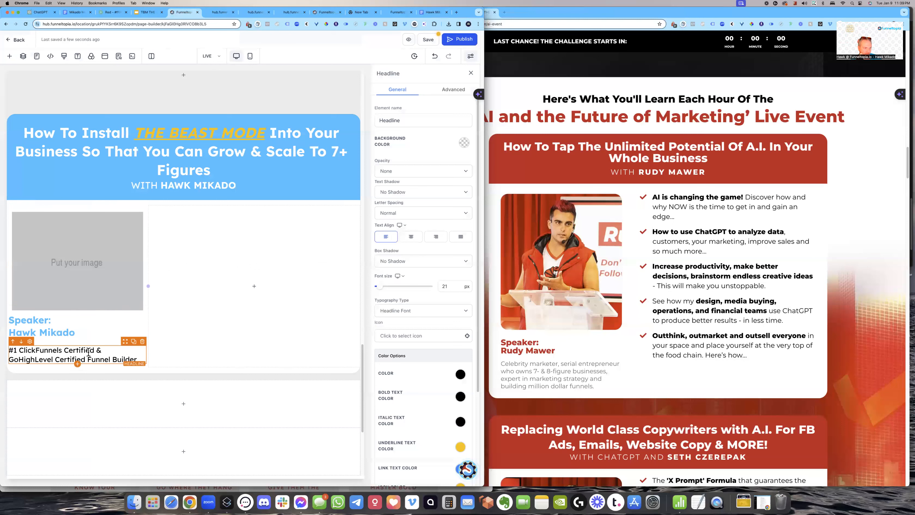
key(ctrl+a)
key(ctrl+v)
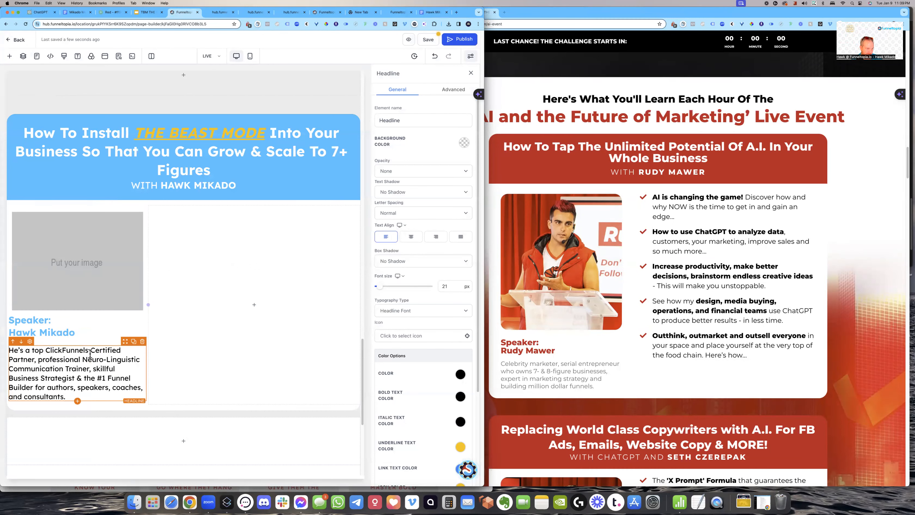
- Reword the pasted bio by replacing "top" with "#1" and adding "& #1 GoHighLevel Certified Admin" after "Partner"
double_click(36, 350)
text(#1)
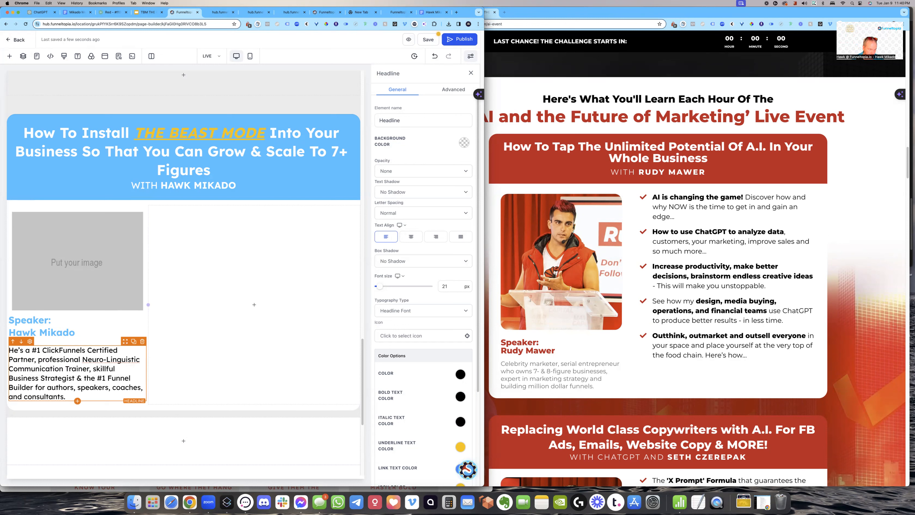
text( ClickFunnels Certified Partner & )
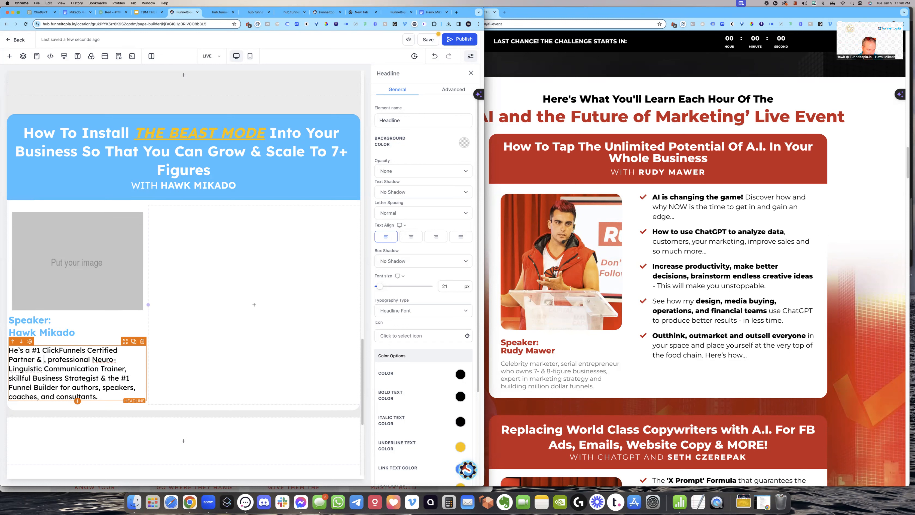
text(#1 G)
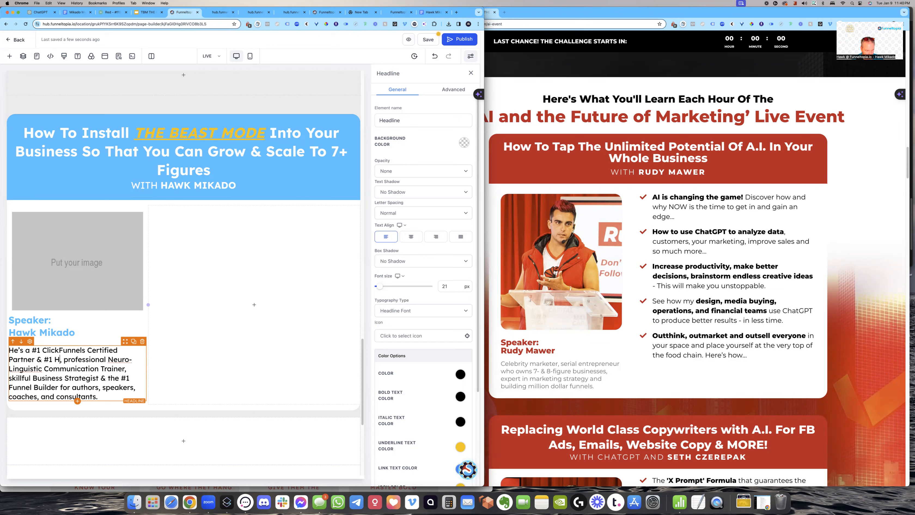
text(oHigh)
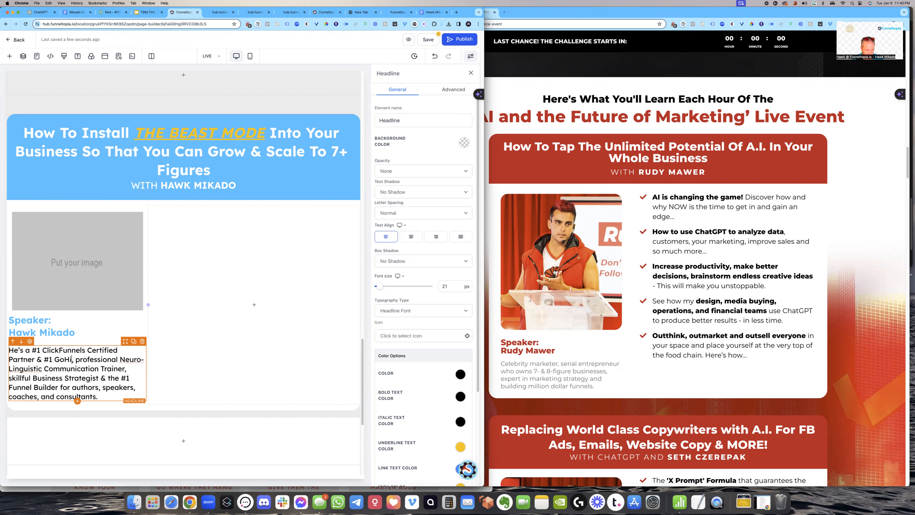
text(Level Cer)
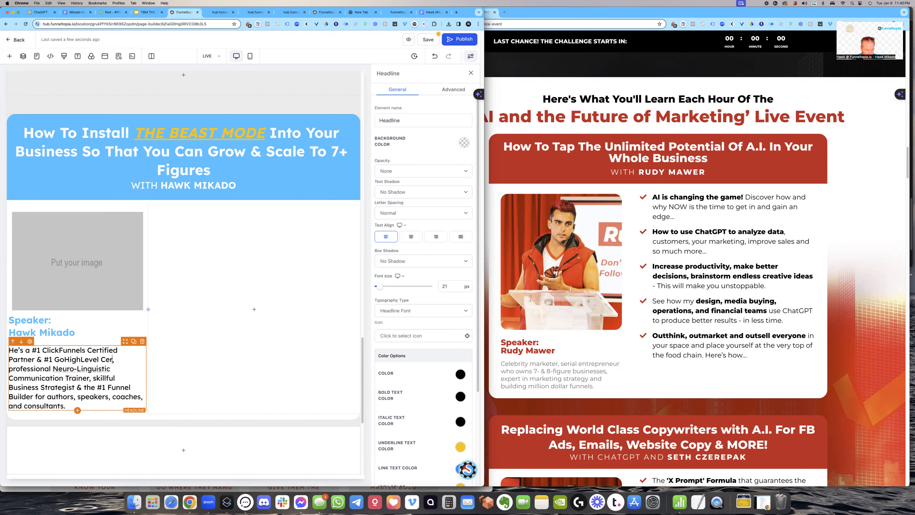
text(tified Admin)
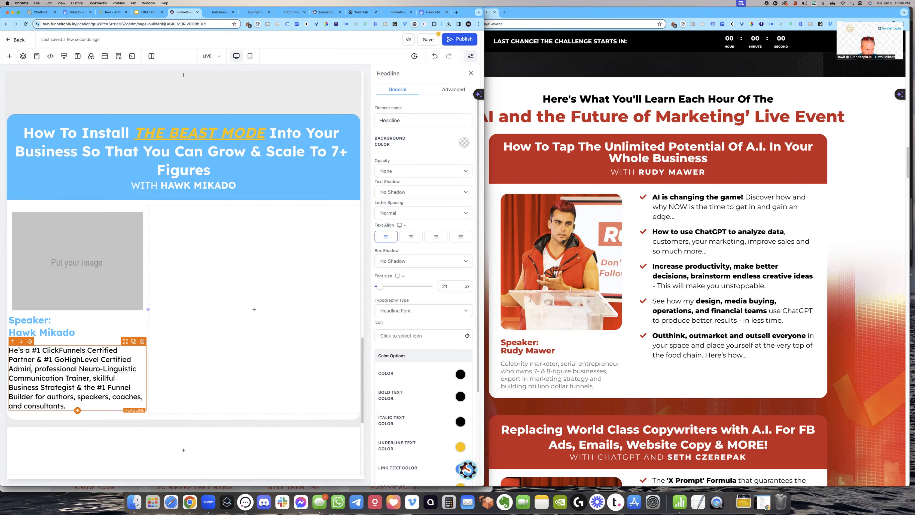
- Set the bio text's font size to 18 px, after trying 16 px
drag(459, 286, 437, 287)
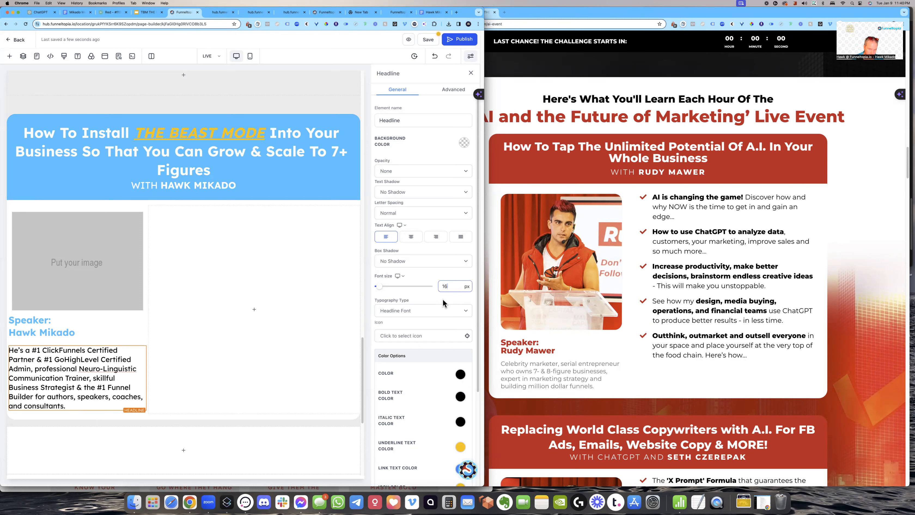
text(16)
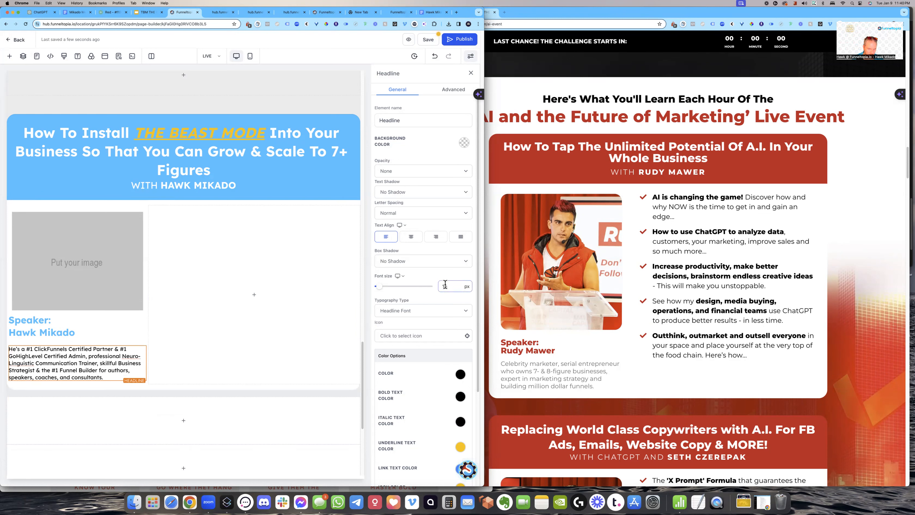
text(8)
click(110, 375)
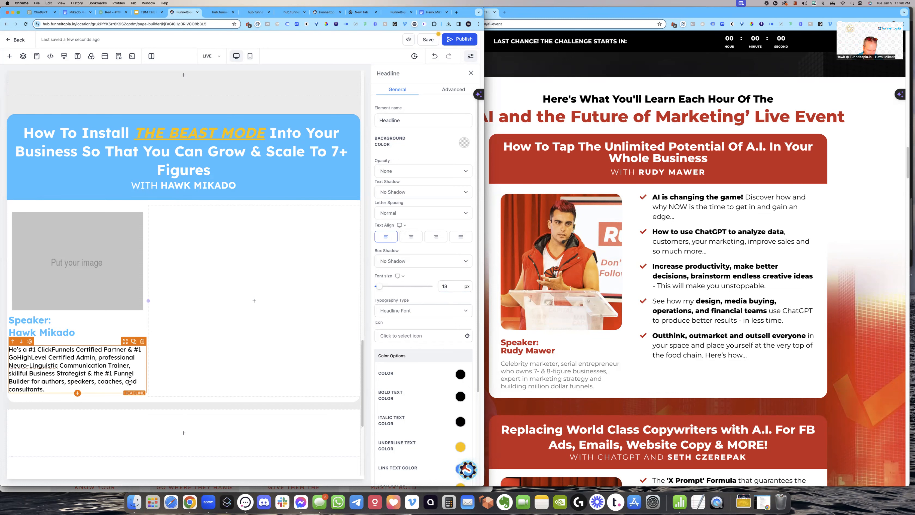
key(super+a)
key(super+b)
key(super+b)
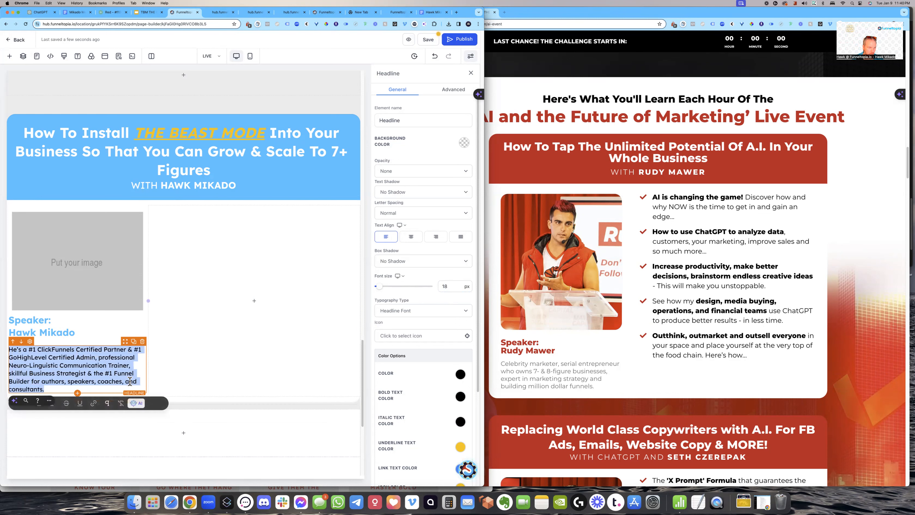
click(169, 368)
- Change the bio text's color to gray, like the reference card's bio
click(108, 374)
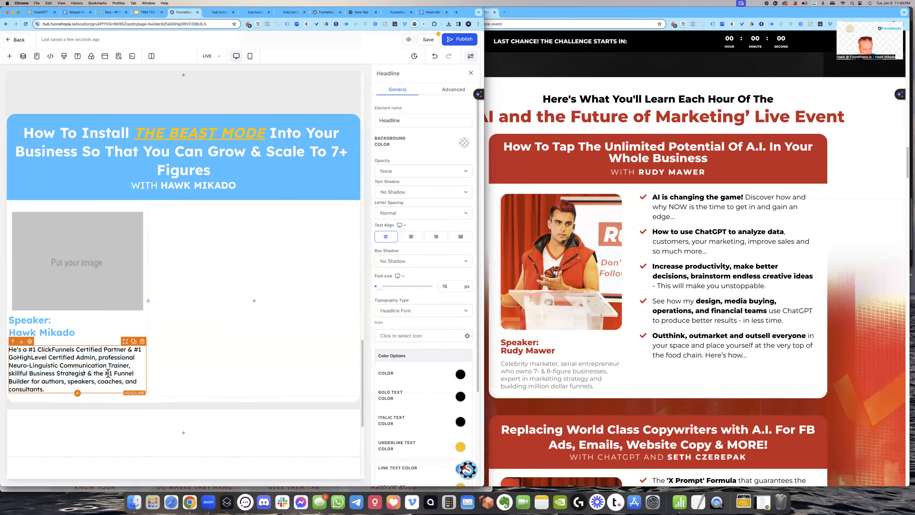
click(460, 374)
- Add a check-mark bullet list reading "Here's some stuff" to the card's second column and set the column content spacing to Left
click(255, 301)
click(425, 364)
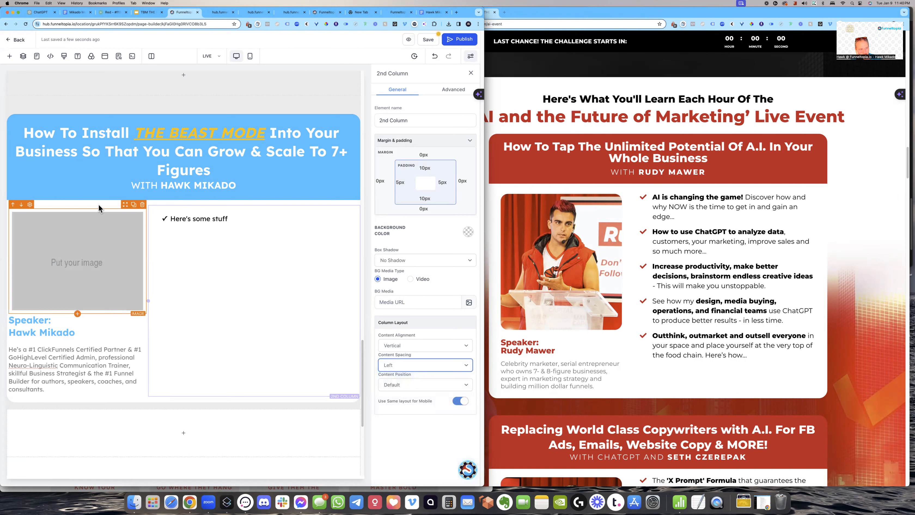
click(94, 205)
click(415, 363)
click(401, 371)
- Inspect the font and size of the reference card's bullet text and compare it with the bullet list's font size
click(220, 216)
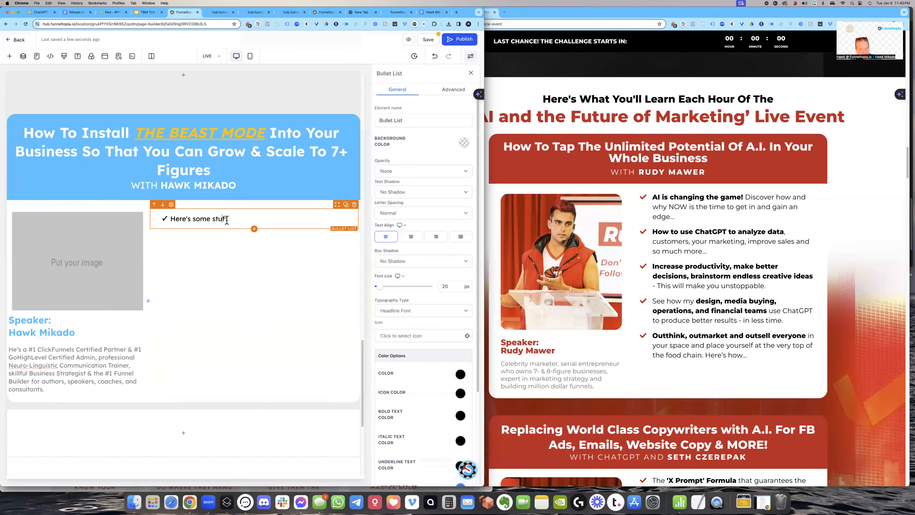
click(709, 72)
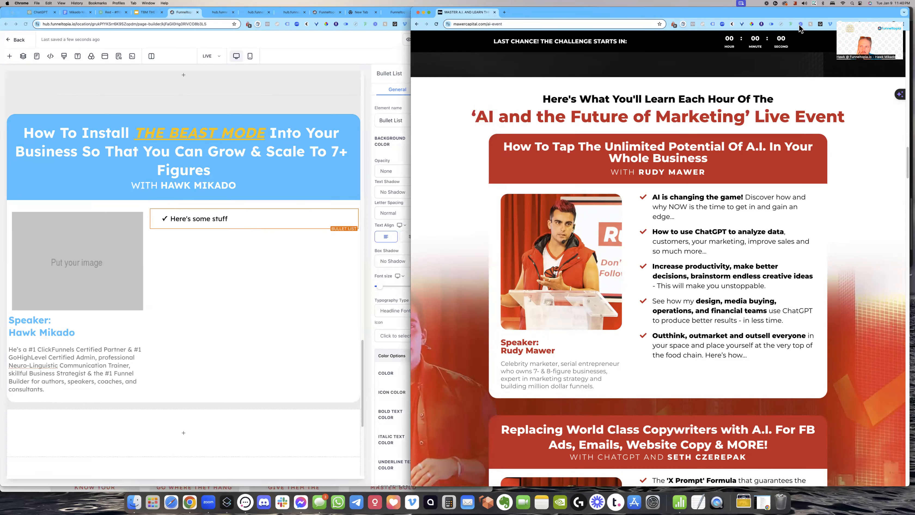
click(790, 26)
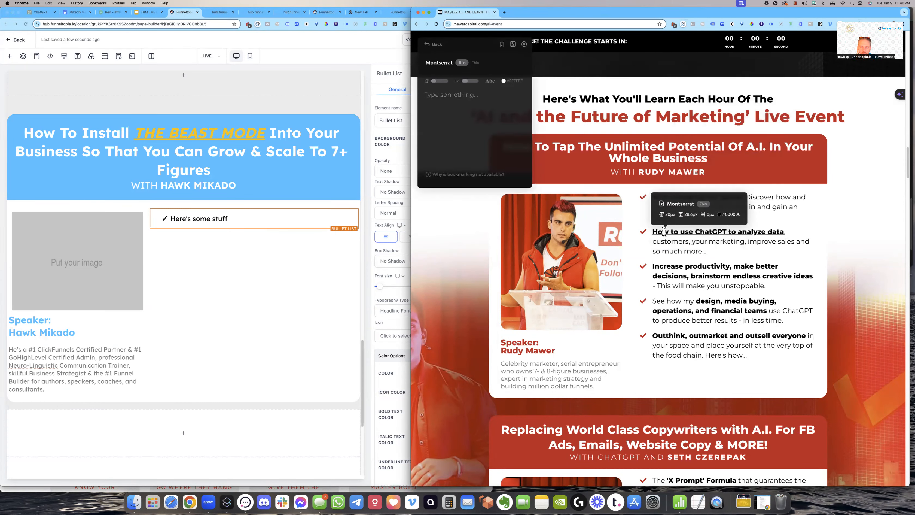
key(Escape)
click(215, 218)
click(445, 287)
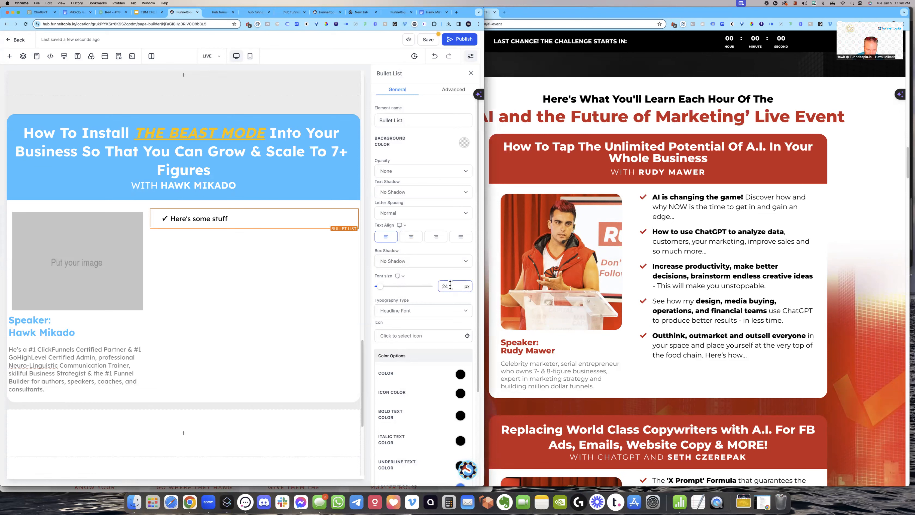
click(287, 229)
click(252, 217)
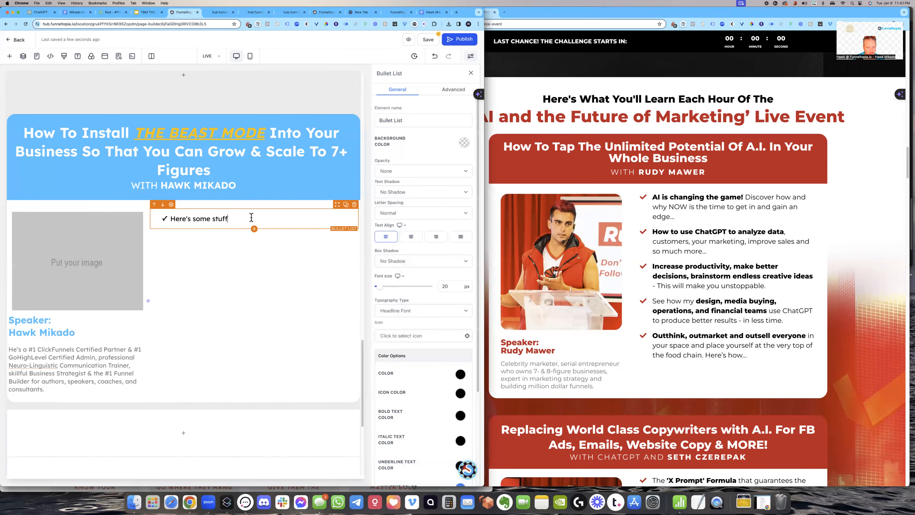
- Change the bullet list's icon to the plain "check" icon, after trying "check-circle"
key(super+a)
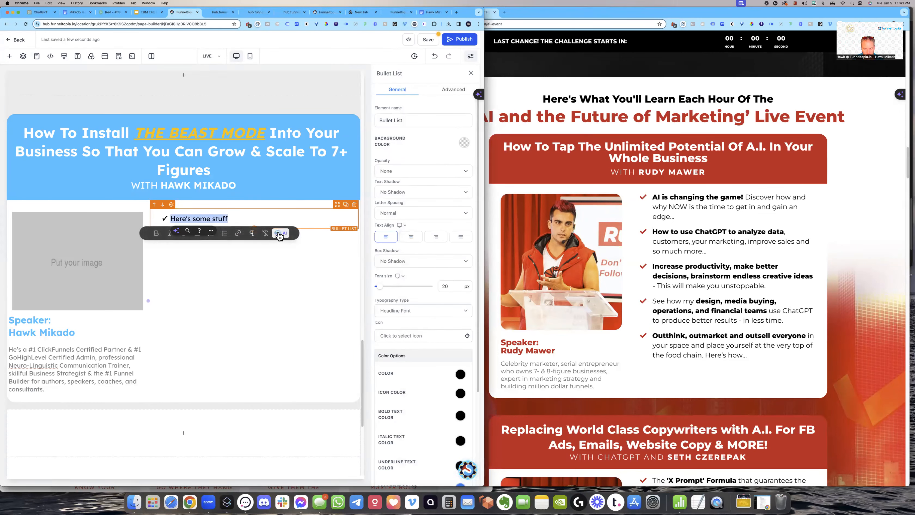
click(444, 336)
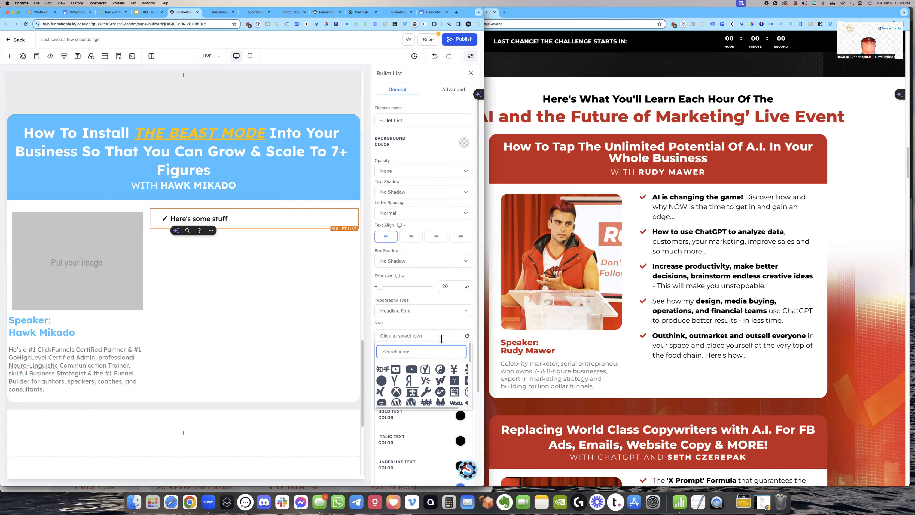
text(check)
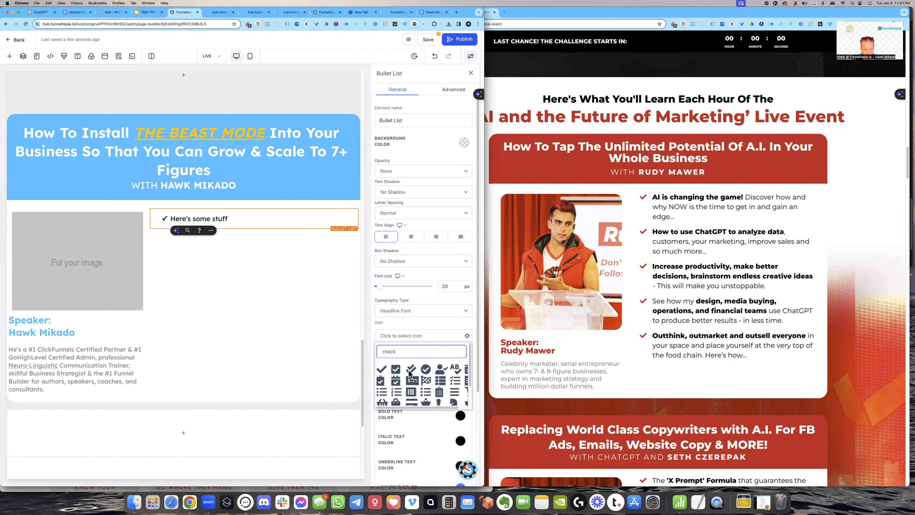
click(427, 370)
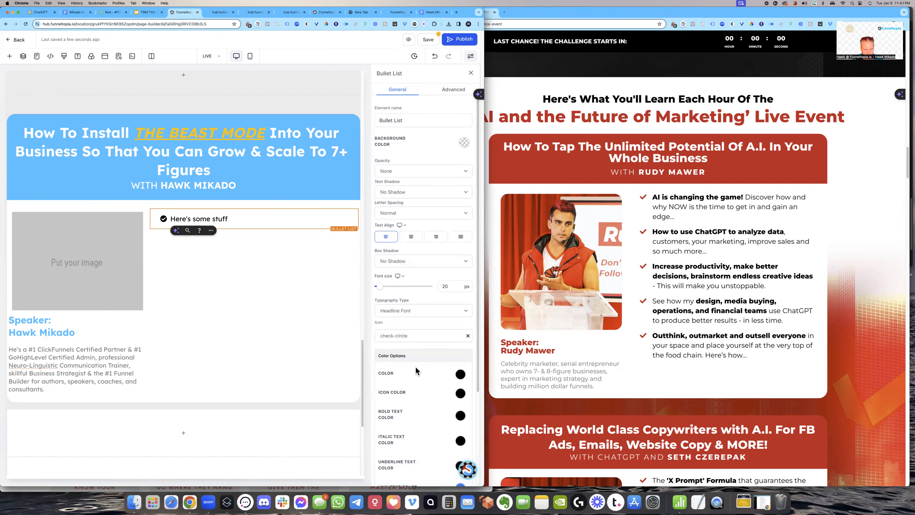
click(411, 336)
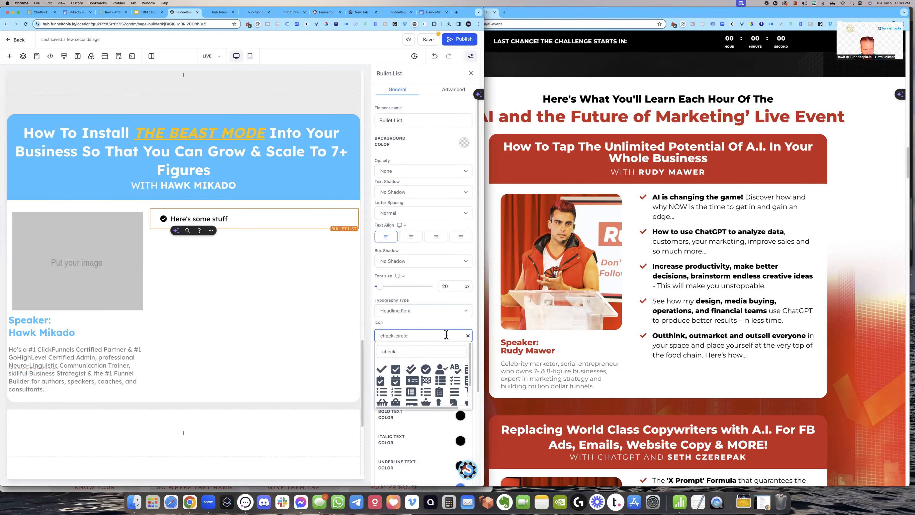
click(382, 368)
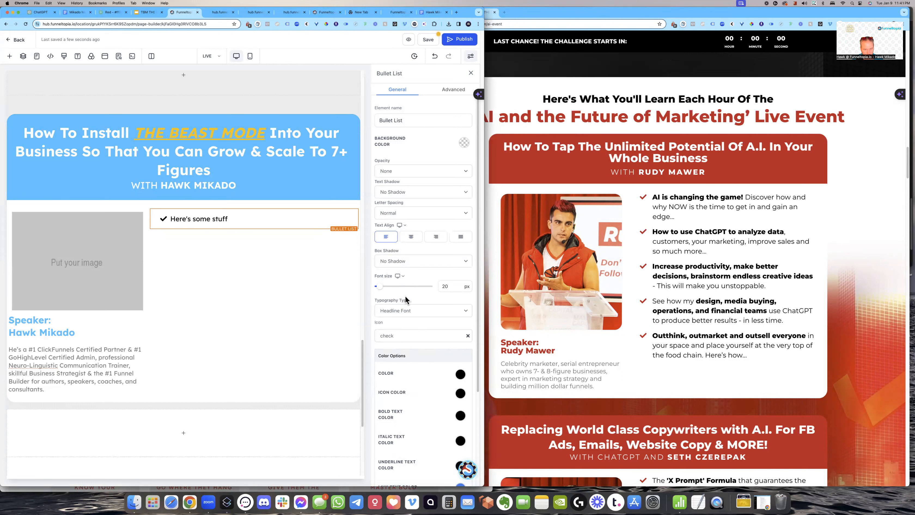
- Set the bullet icon color to the card header's light blue, after trying yellow and orange-red
click(460, 394)
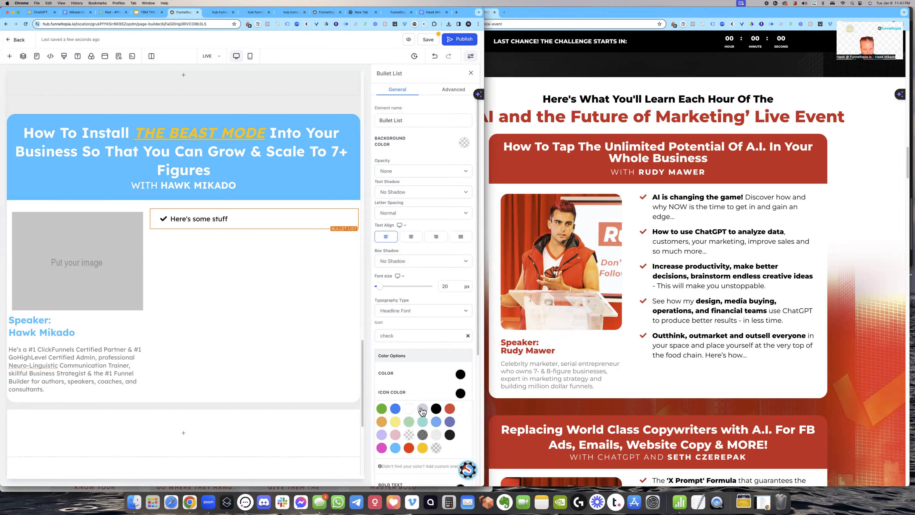
click(396, 449)
click(424, 449)
click(409, 449)
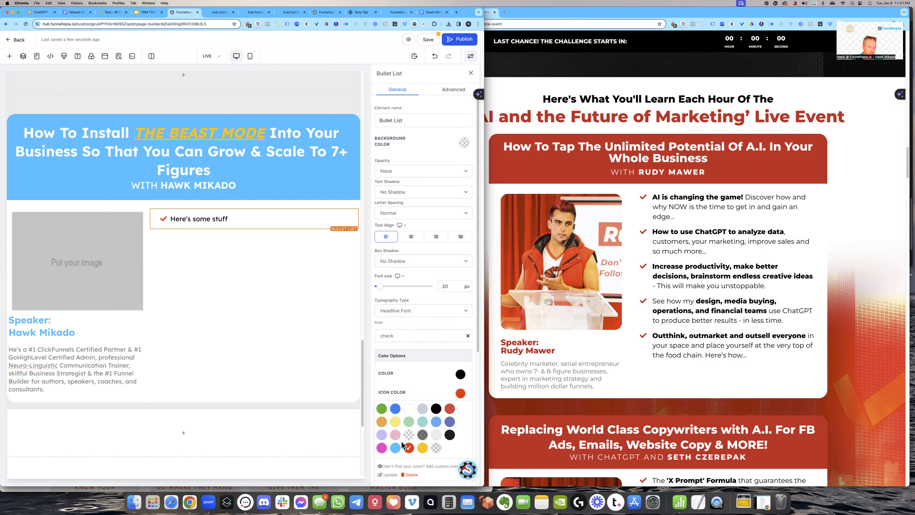
click(397, 448)
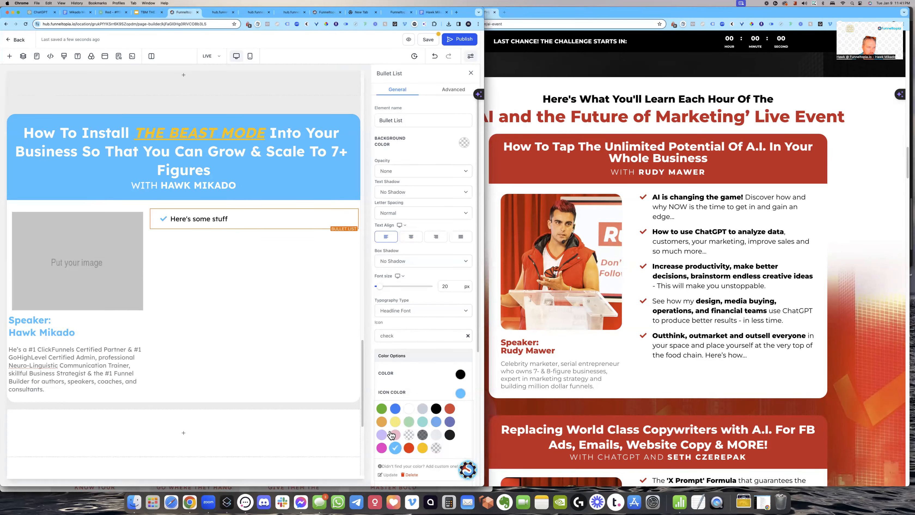
click(238, 263)
- Examine the reference page's bullet texts in the first speaker card and the "Will Personally Coach You On:" section
triple_click(237, 218)
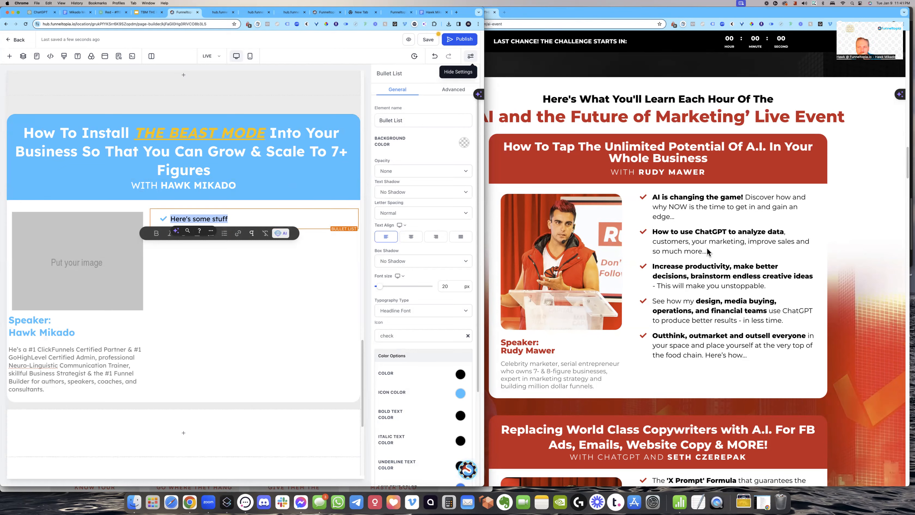
scroll(708, 248, up, 3)
click(651, 274)
drag(652, 274, 749, 434)
scroll(568, 274, up, 10)
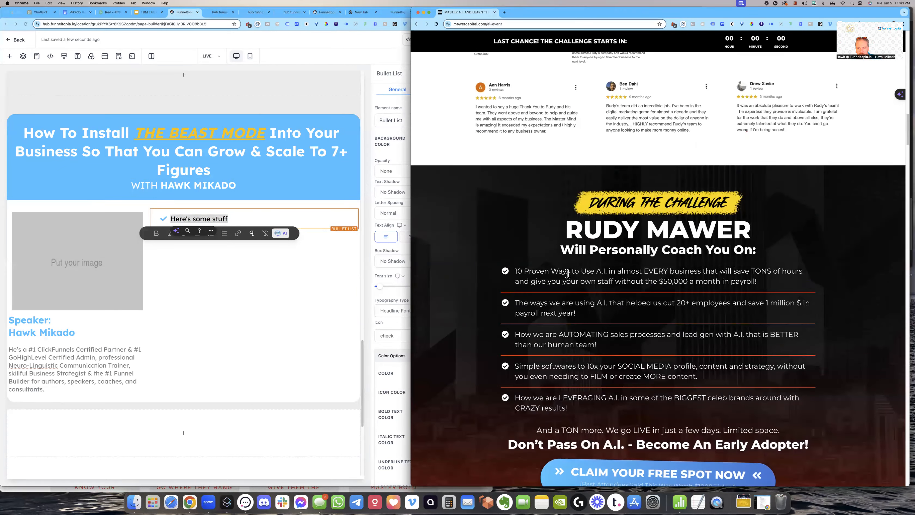
drag(513, 270, 599, 335)
click(599, 335)
scroll(599, 335, down, 3)
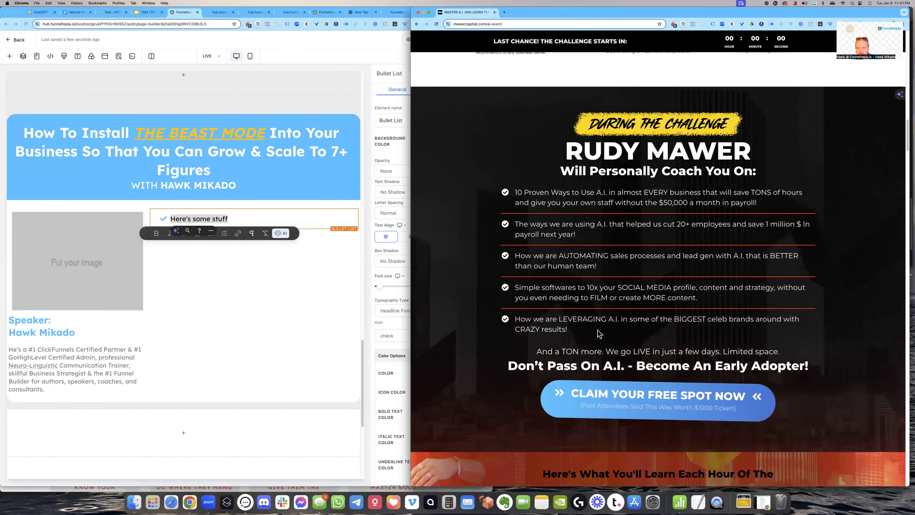
scroll(598, 334, down, 3)
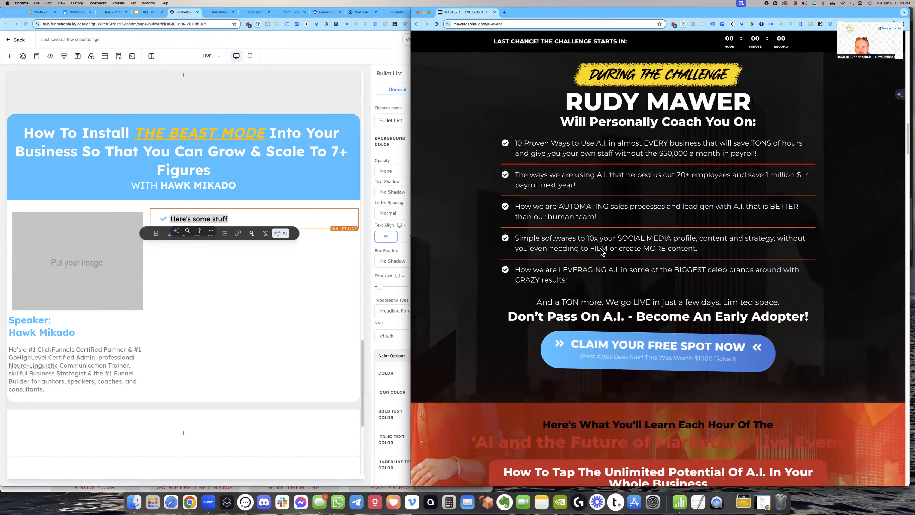
scroll(601, 251, down, 5)
scroll(580, 208, up, 7)
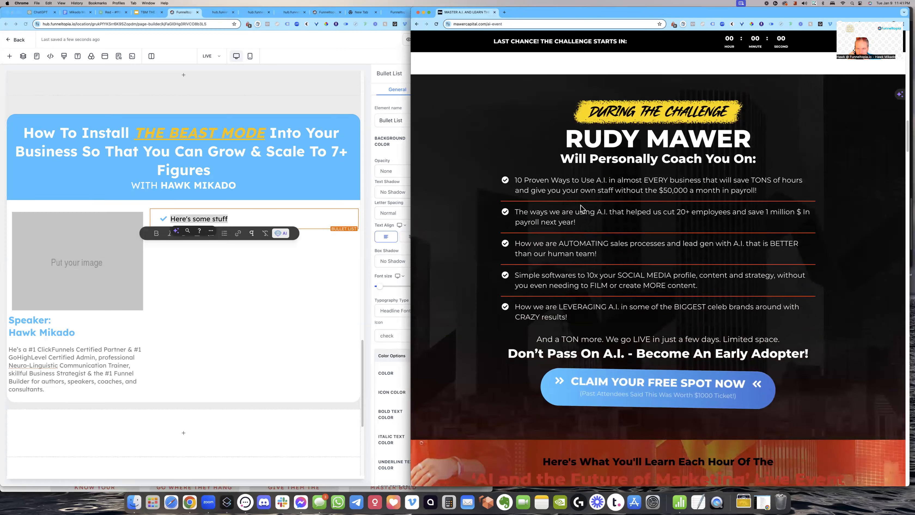
drag(515, 180, 570, 222)
scroll(614, 275, down, 7)
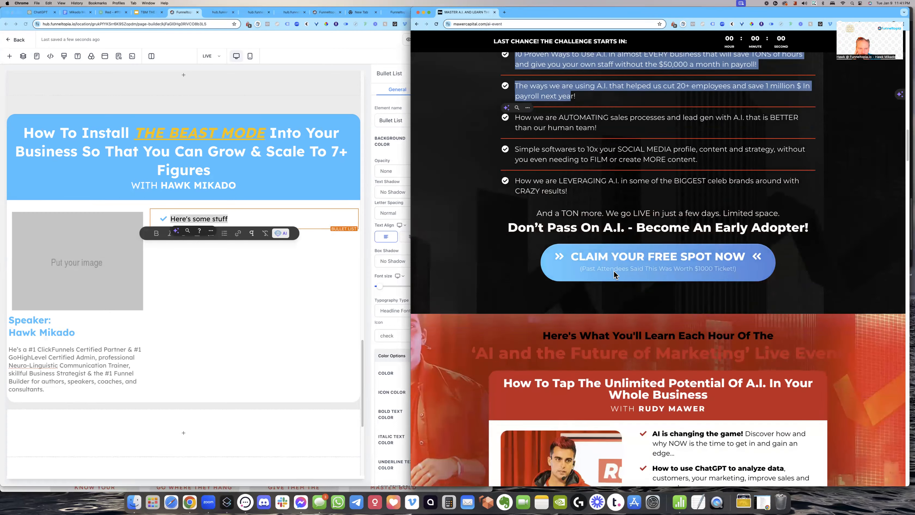
scroll(614, 275, down, 8)
- Duplicate the "Here's some stuff" bullet list four times in the card's second column to make five bullets
click(309, 312)
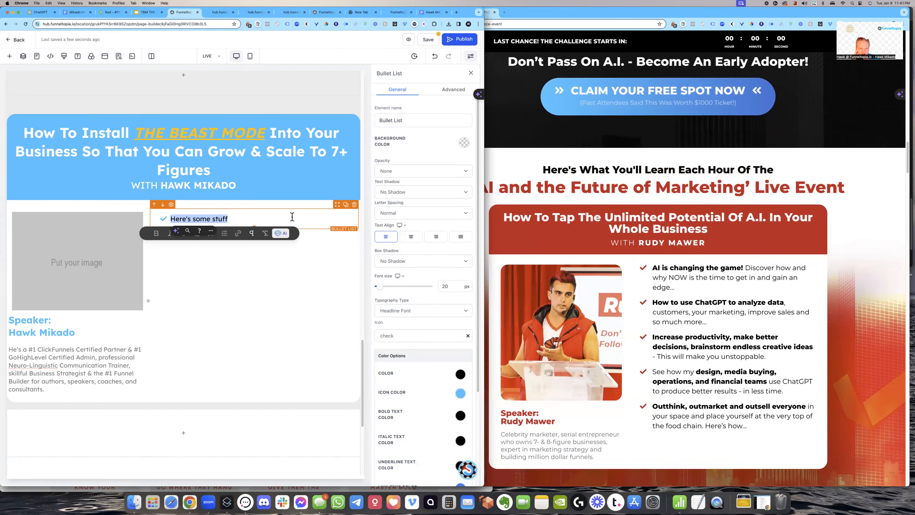
click(292, 217)
click(345, 205)
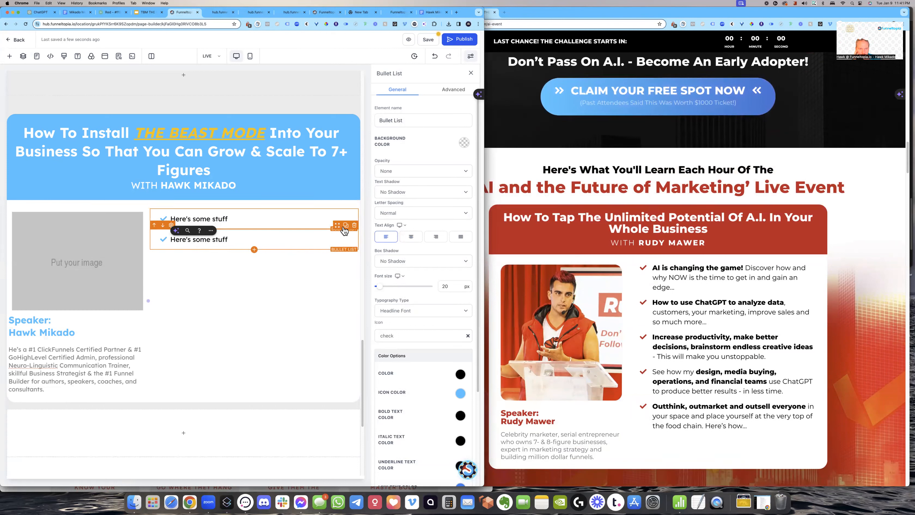
click(344, 226)
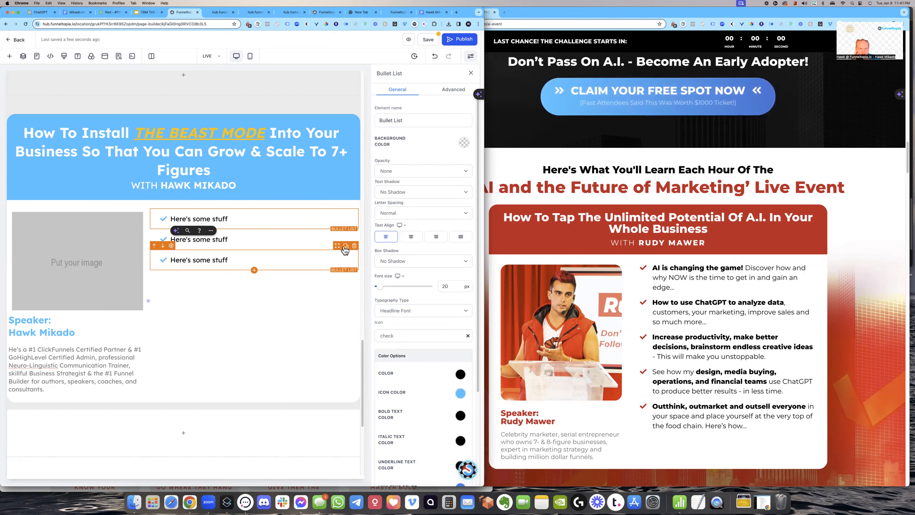
click(345, 246)
click(345, 266)
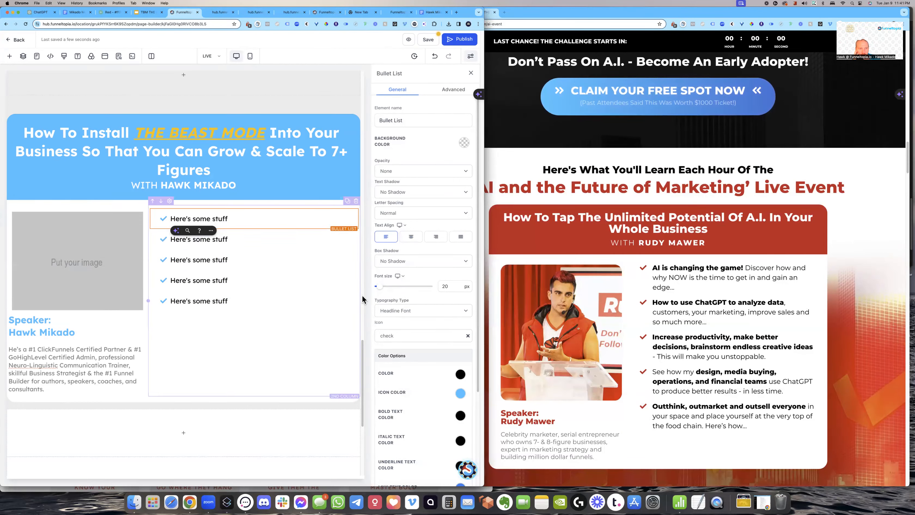
- Add a sixth "Here's some stuff" bullet by duplicating the last one, and compare the card with the reference guest speaker card
scroll(362, 295, down, 2)
scroll(677, 310, down, 10)
scroll(676, 310, up, 5)
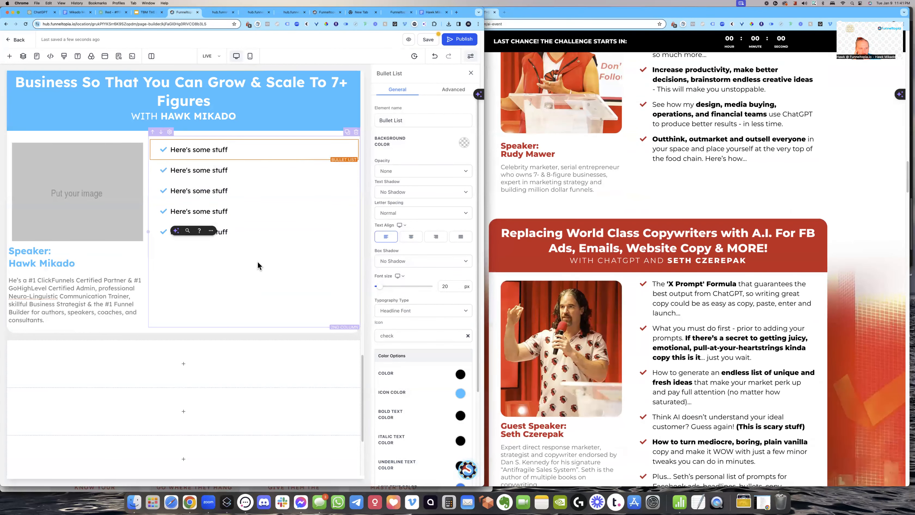
click(345, 219)
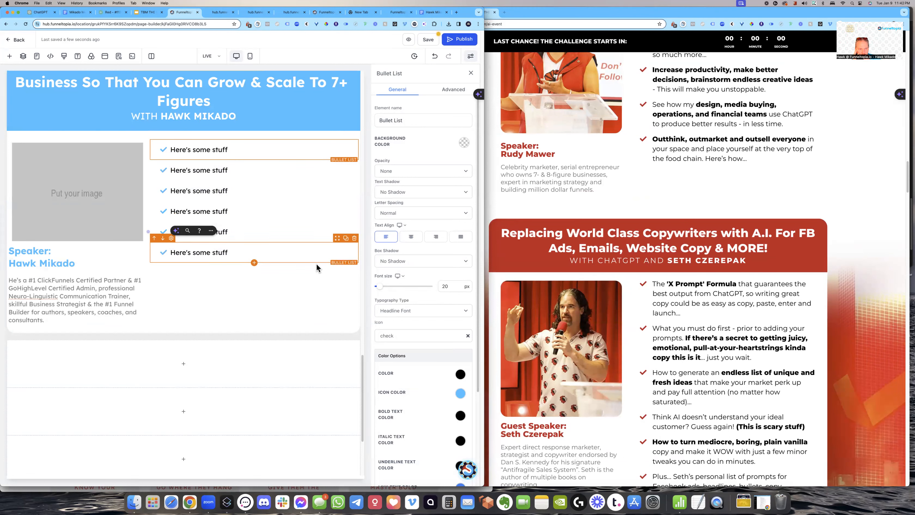
scroll(291, 258, down, 1)
scroll(315, 239, up, 3)
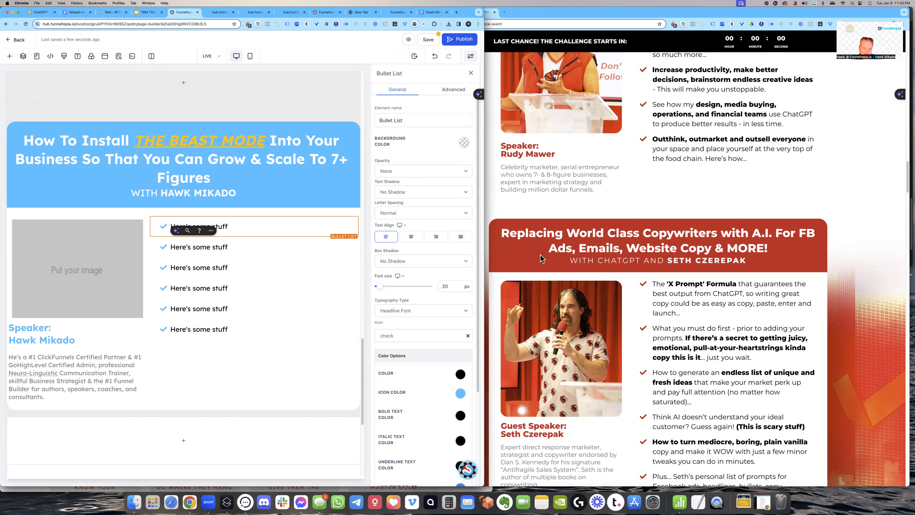
scroll(571, 271, down, 4)
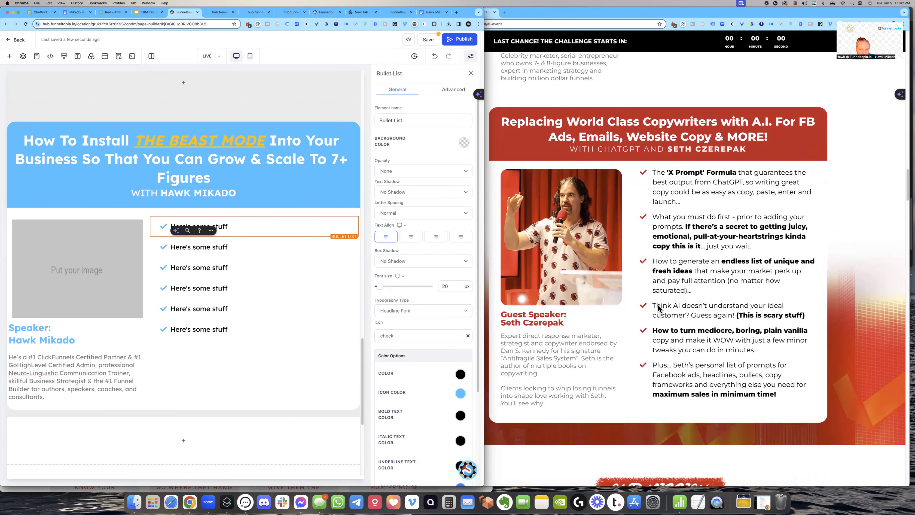